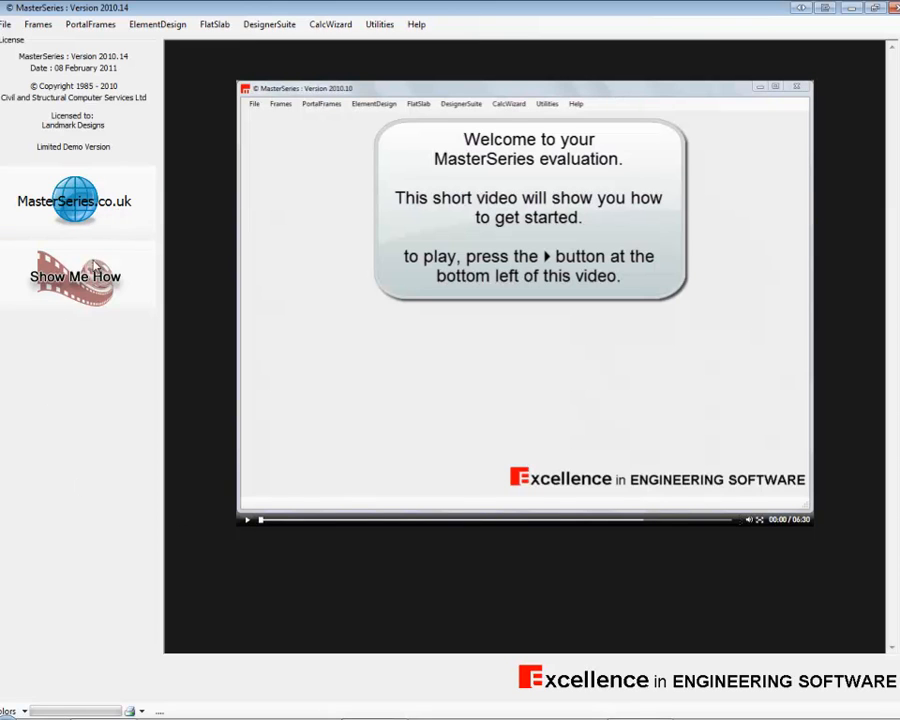
Launch the MasterBeam Steel Beam Designer from the designer suite and dismiss its welcome message.
{"action": "left_click", "coordinate": [107, 216]}
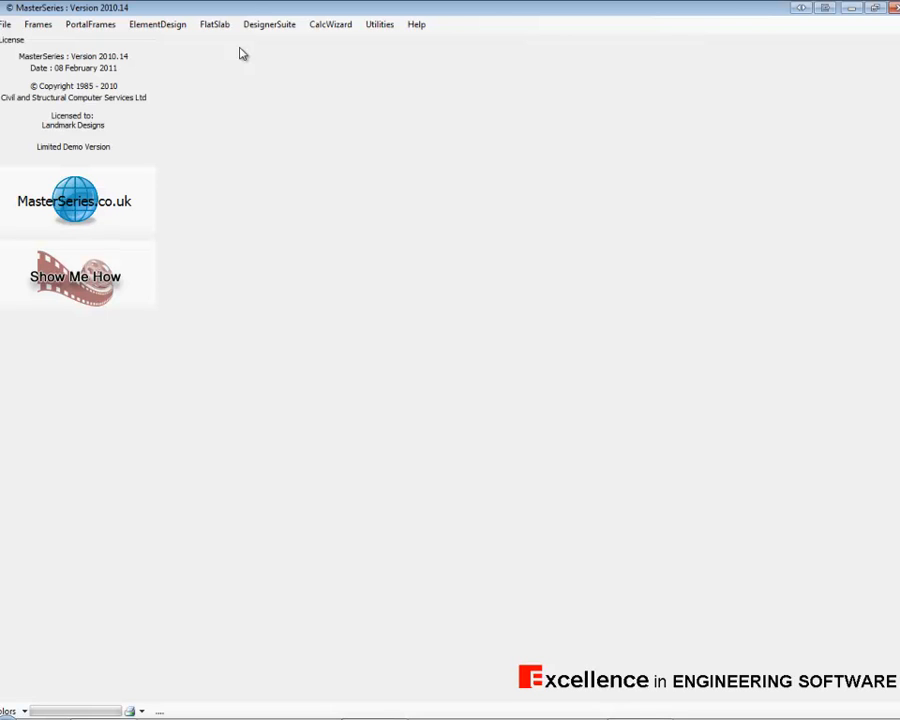
{"action": "left_click", "coordinate": [285, 30]}
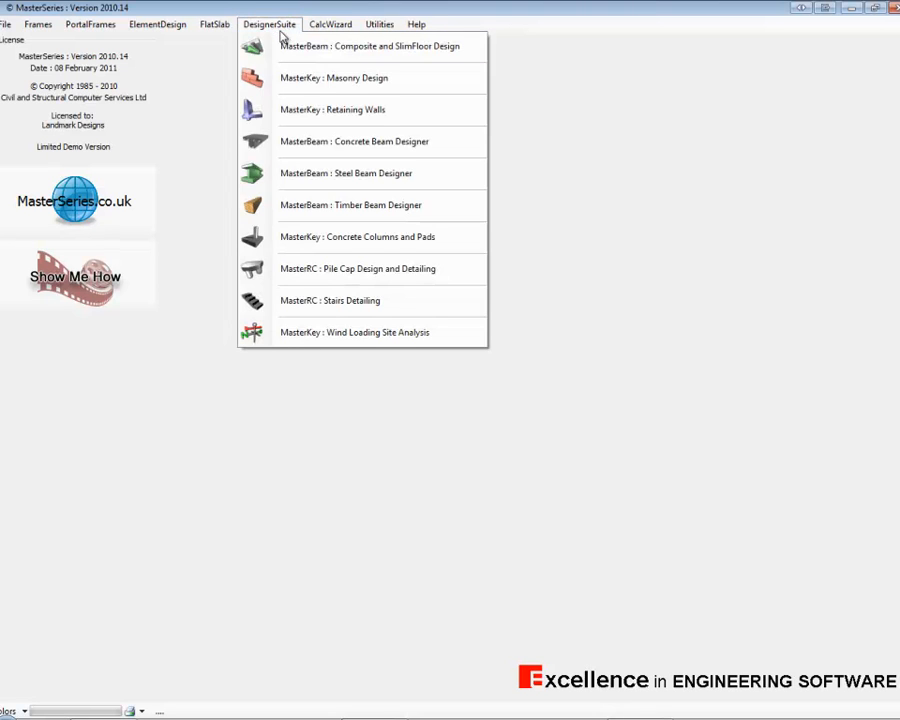
{"action": "left_click", "coordinate": [345, 175]}
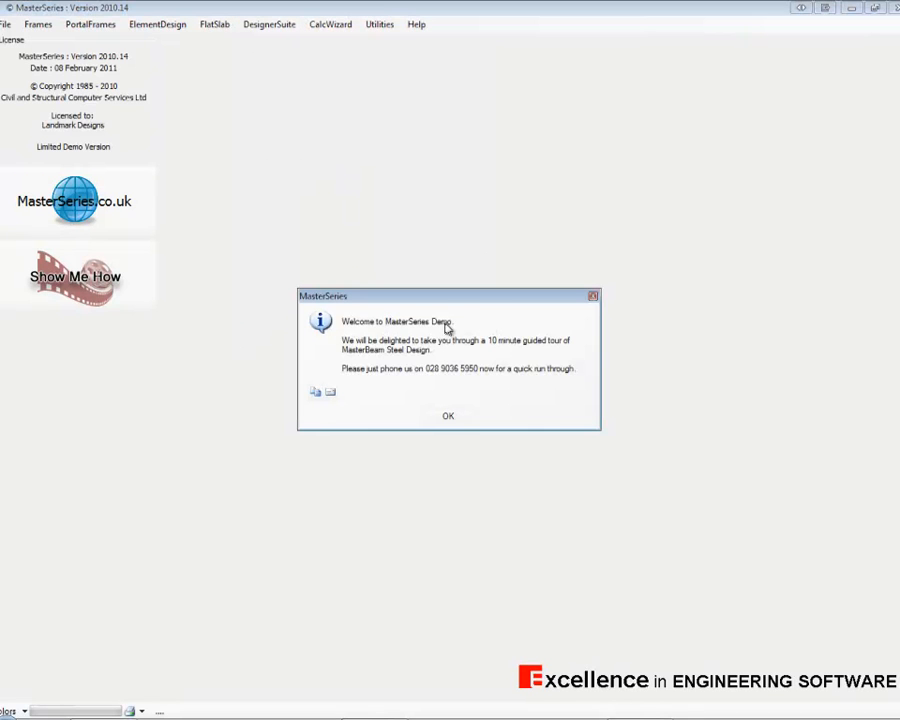
{"action": "left_click", "coordinate": [450, 417]}
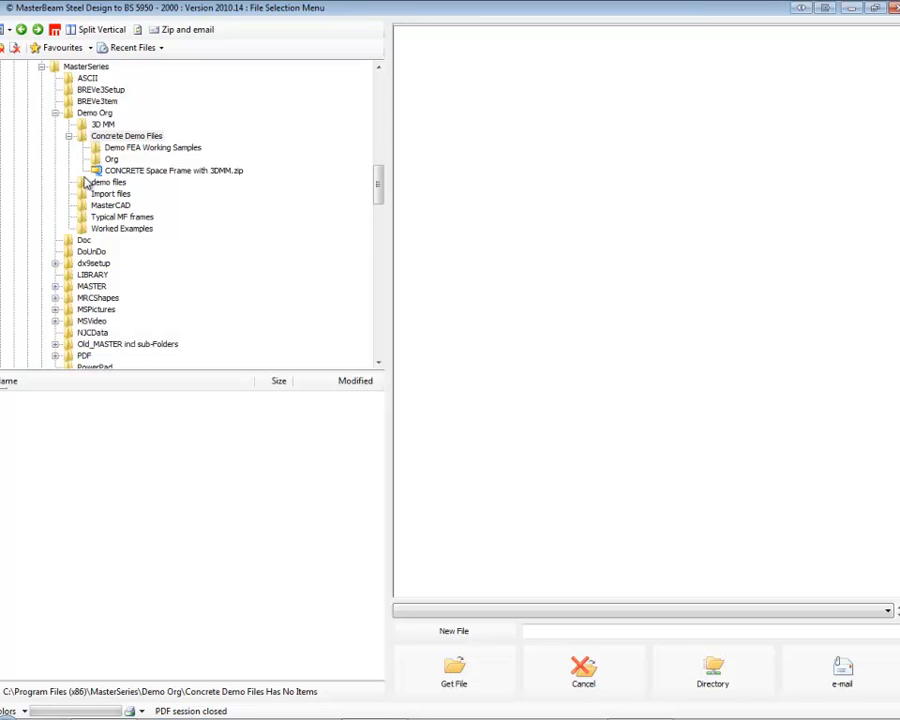
Create a new steel beam file named demo01 in the MASTER folder.
{"action": "left_click", "coordinate": [91, 286]}
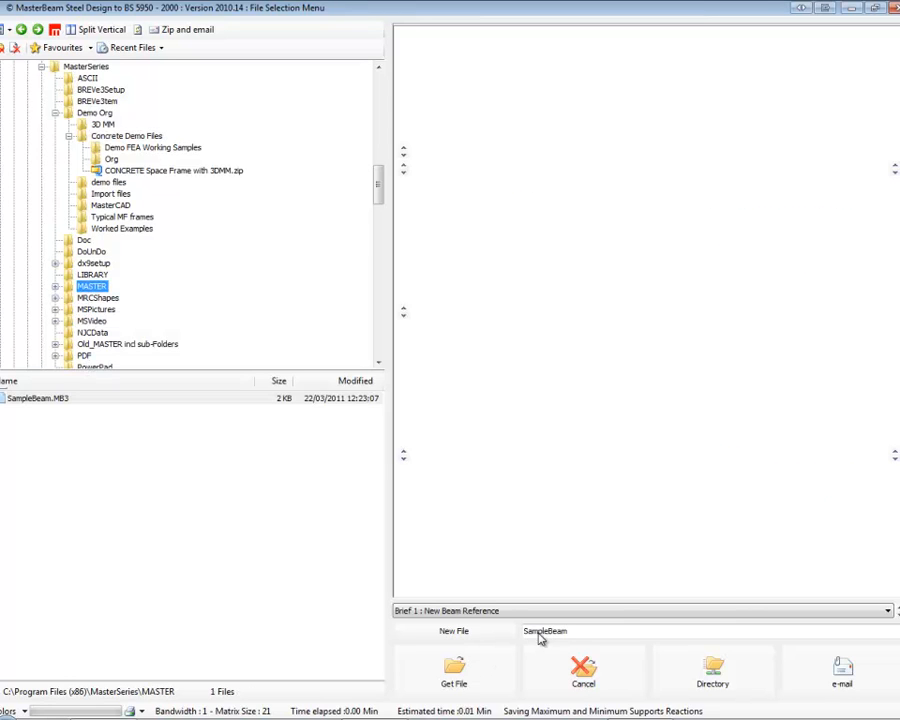
{"action": "left_click", "coordinate": [491, 636]}
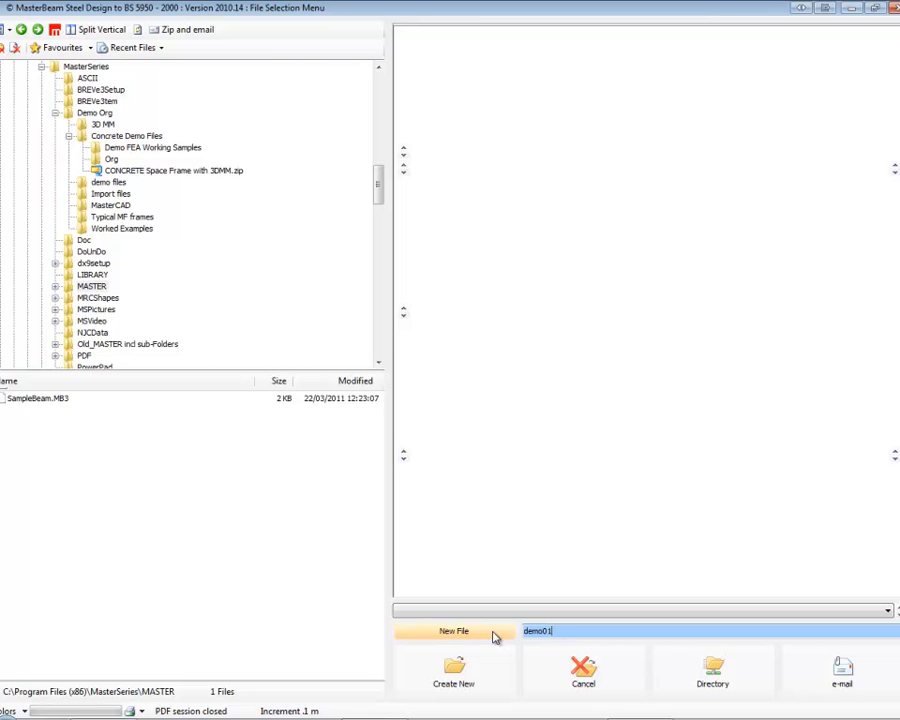
{"action": "left_click", "coordinate": [454, 672]}
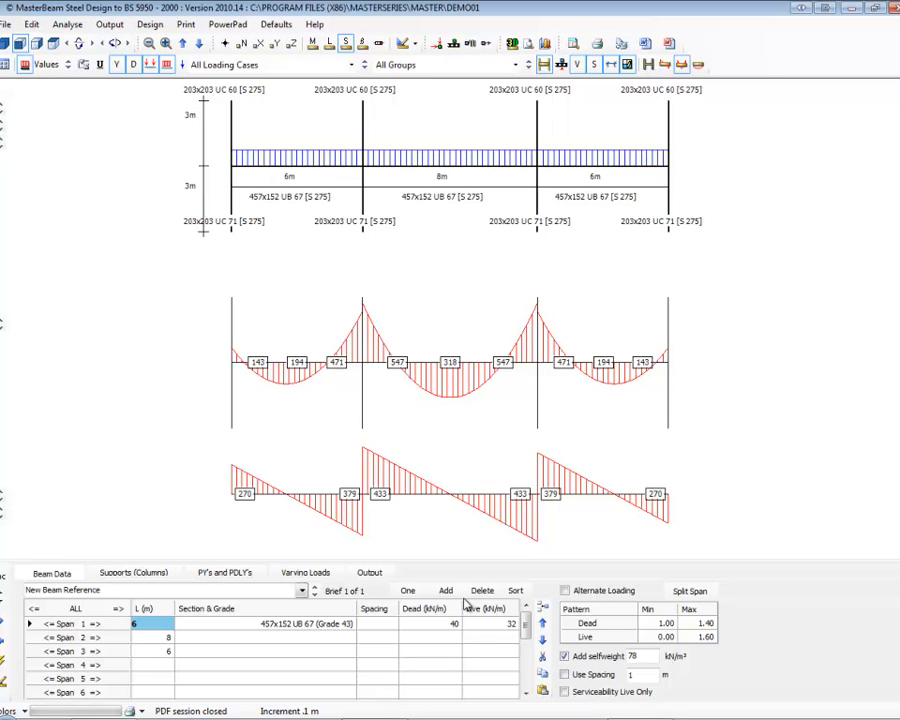
Clear the lengths of spans 2 and 3 and set the span 1 length to 6.54 m.
{"action": "left_click", "coordinate": [268, 641]}
{"action": "left_click", "coordinate": [270, 651]}
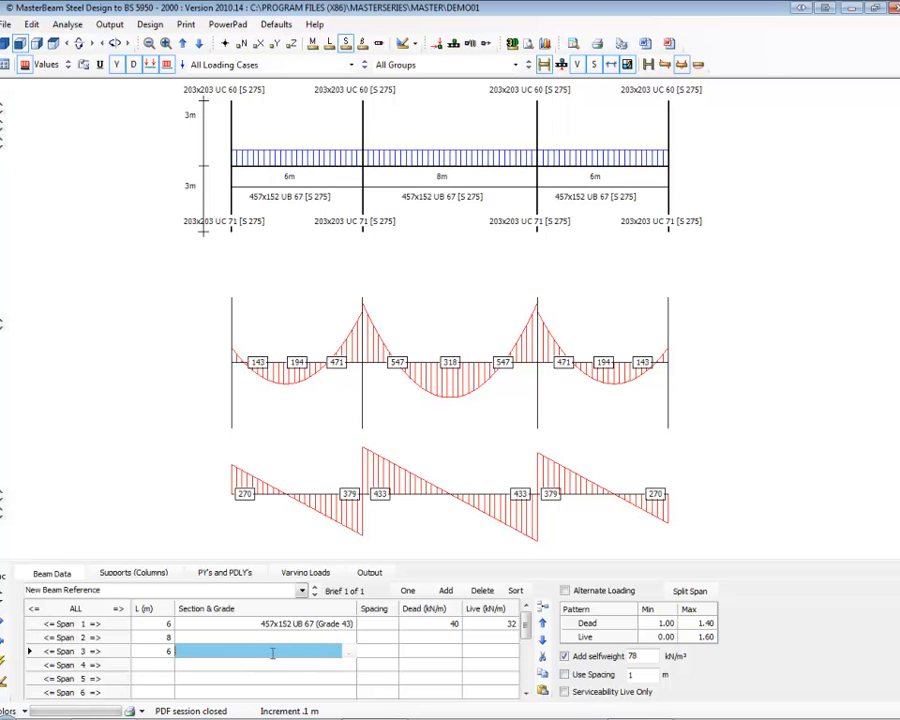
{"action": "left_click", "coordinate": [157, 650]}
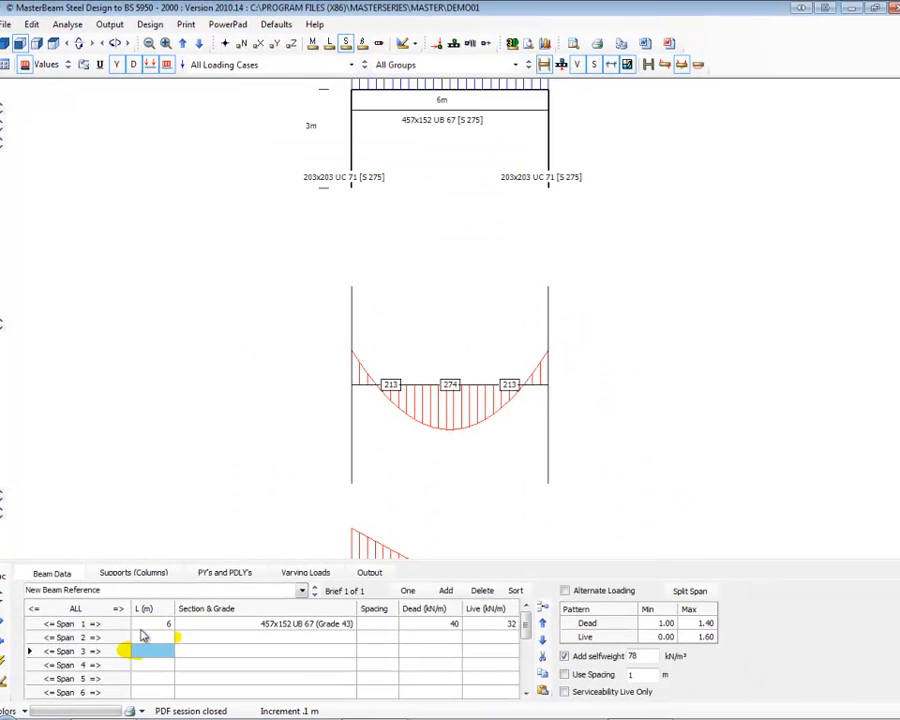
{"action": "left_click", "coordinate": [145, 623]}
{"action": "type", "text": "6."}
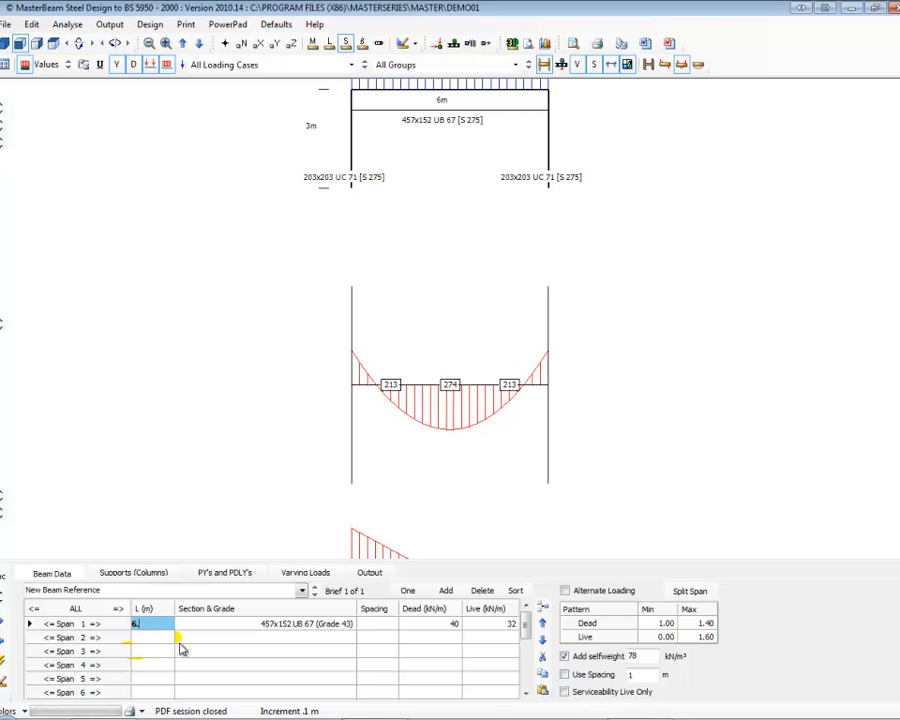
{"action": "type", "text": "54"}
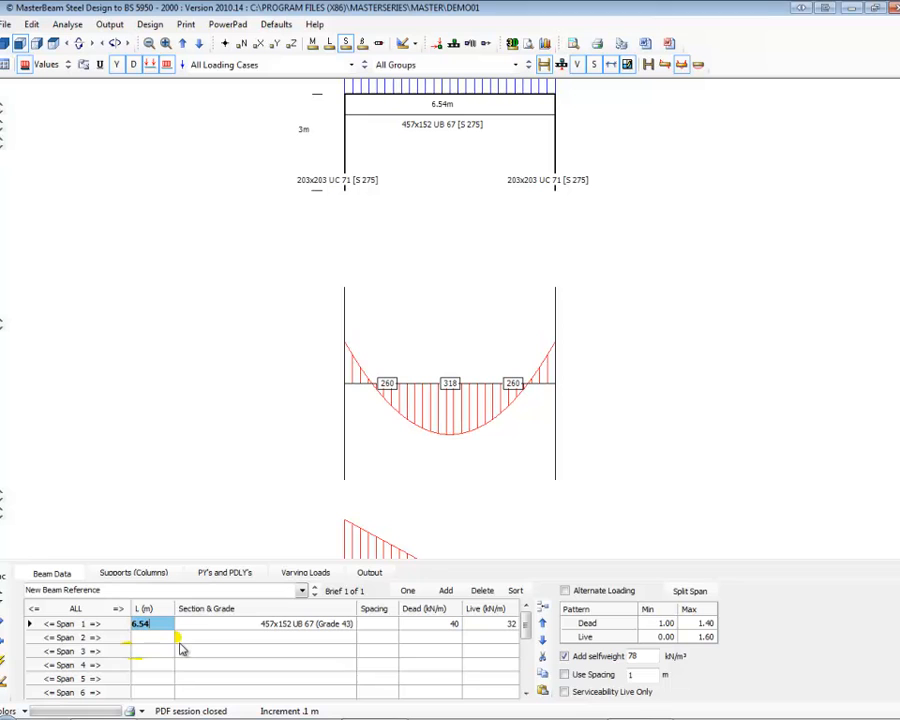
For the span 1 steel section, keep the UB section type and set the grade to S 355.
{"action": "left_click", "coordinate": [268, 624]}
{"action": "left_click", "coordinate": [349, 623]}
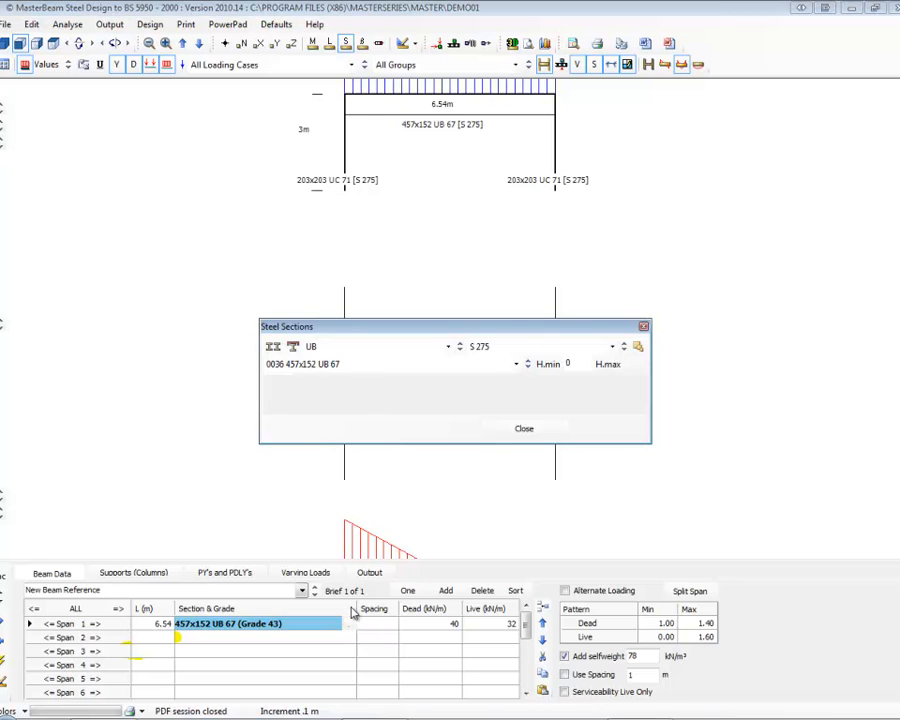
{"action": "left_click", "coordinate": [315, 364]}
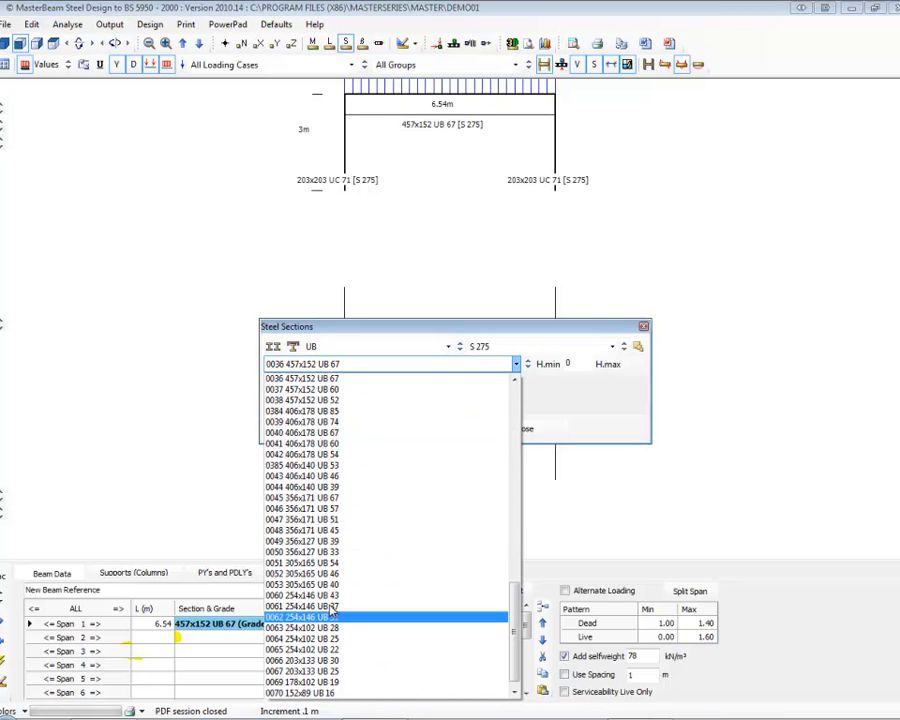
{"action": "left_click", "coordinate": [314, 350]}
{"action": "left_click", "coordinate": [321, 350]}
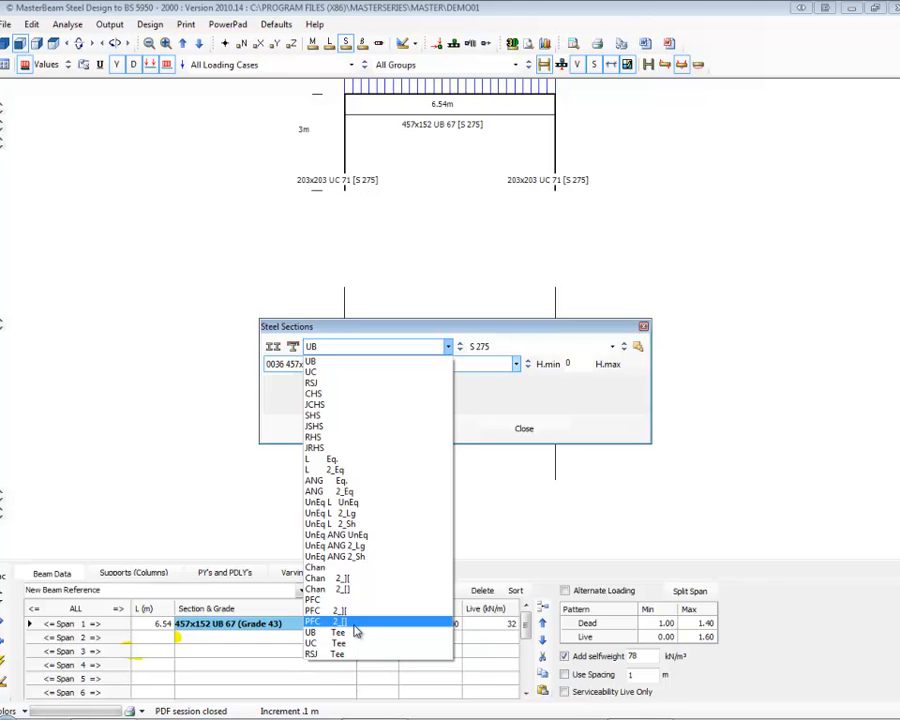
{"action": "left_click", "coordinate": [312, 364]}
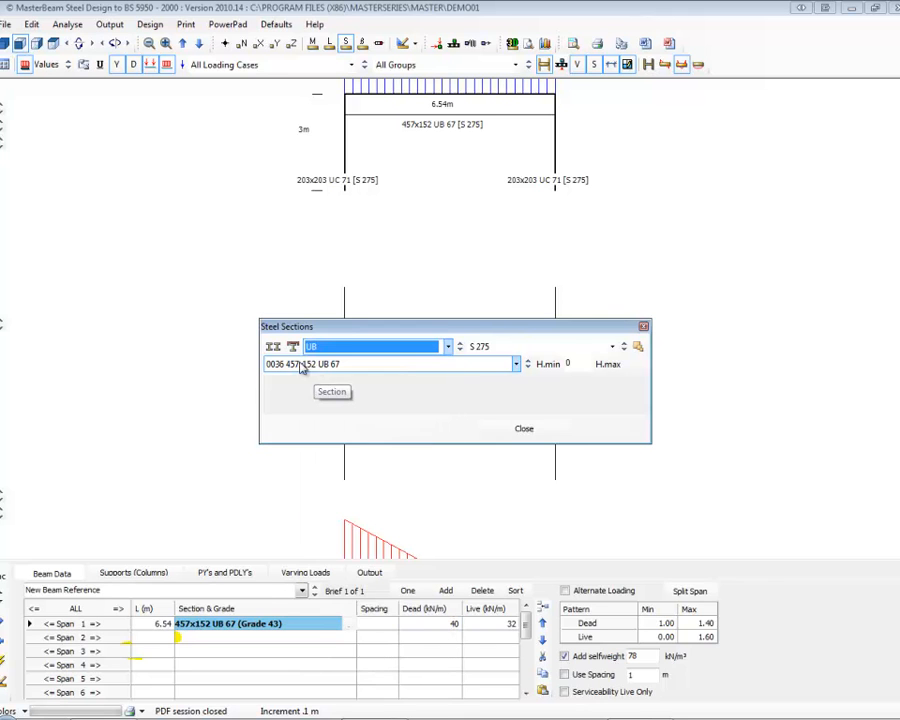
{"action": "left_click", "coordinate": [482, 348]}
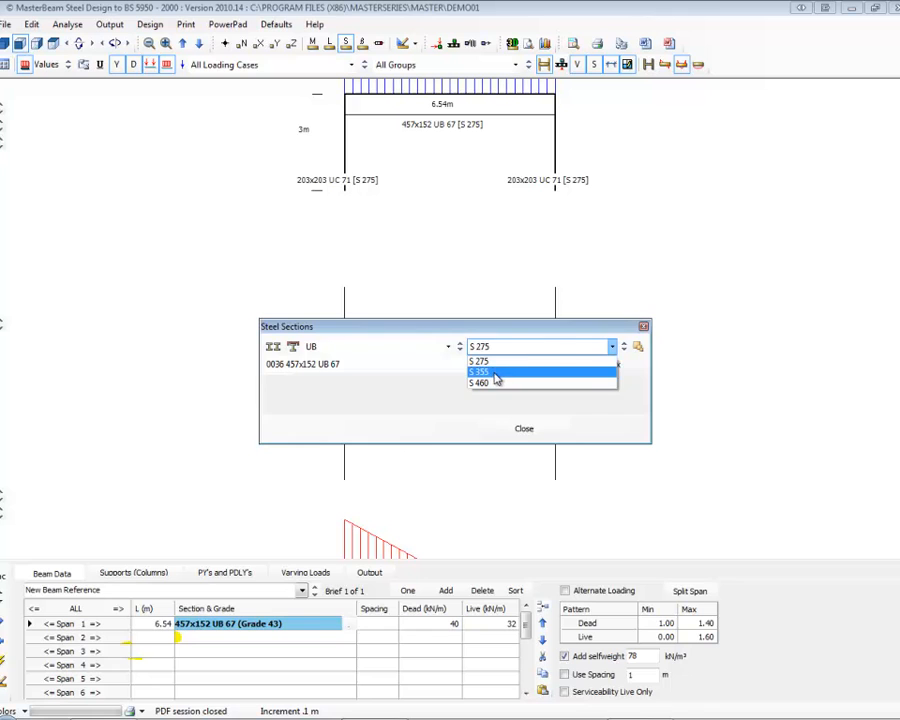
{"action": "left_click", "coordinate": [493, 373]}
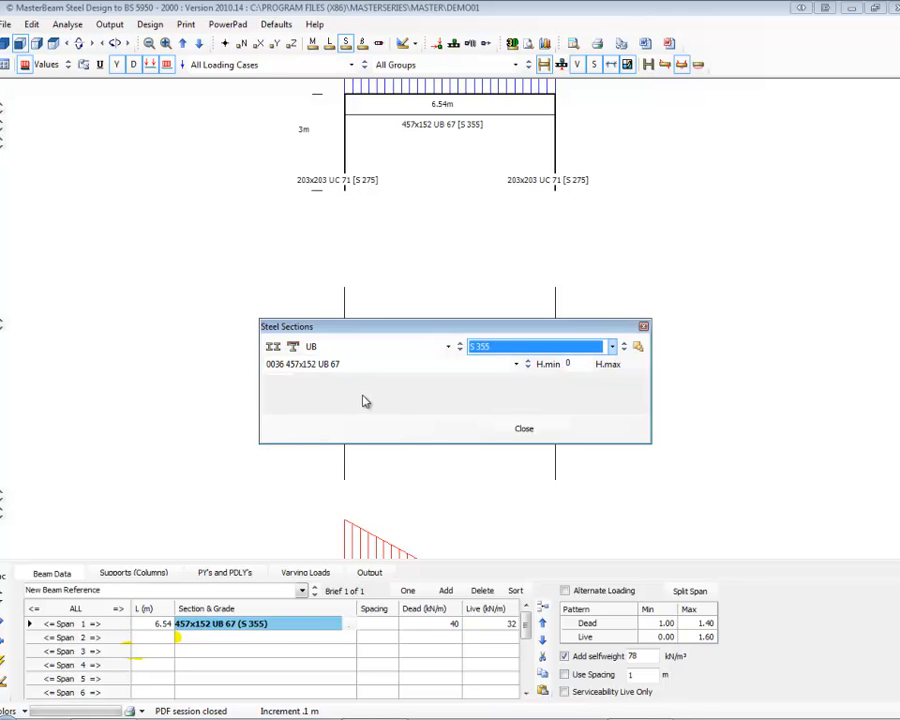
Change the span 1 section size to 356x171 UB 45 and close the section selection.
{"action": "left_click", "coordinate": [333, 368]}
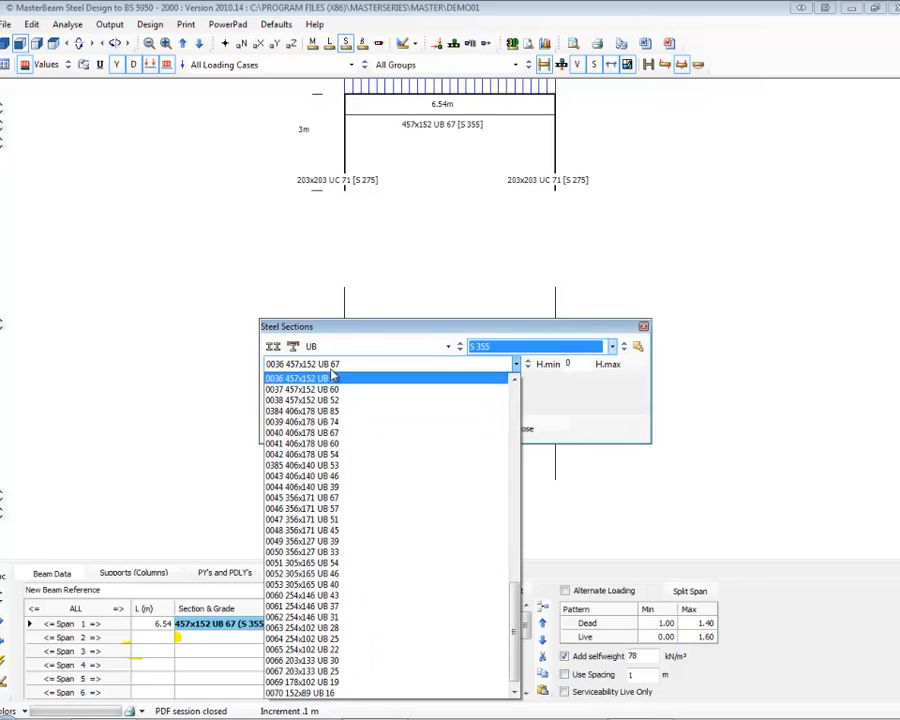
{"action": "left_click", "coordinate": [310, 530]}
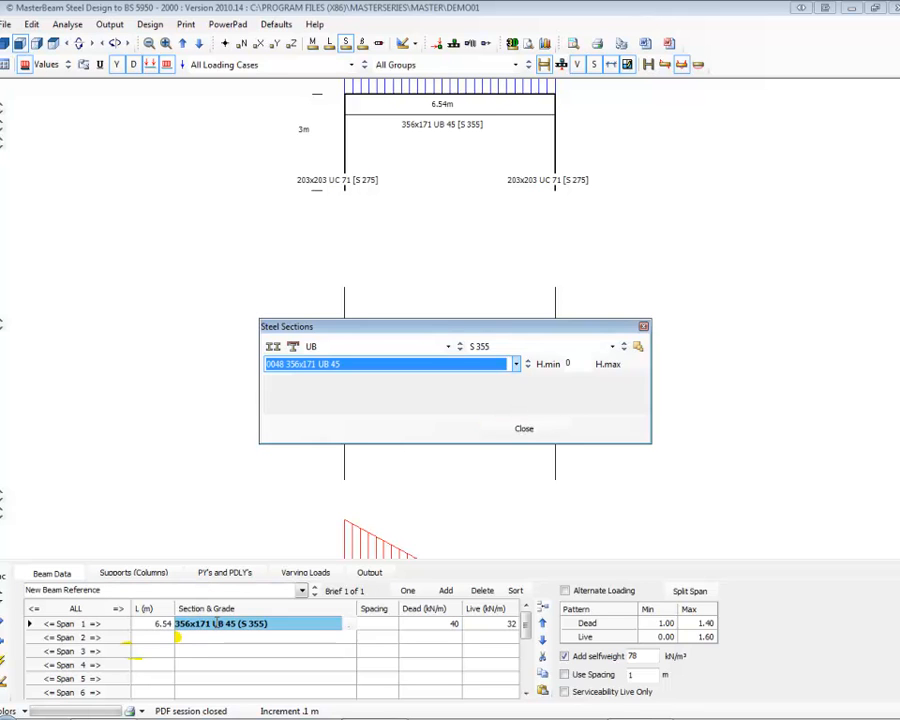
{"action": "left_click", "coordinate": [524, 432]}
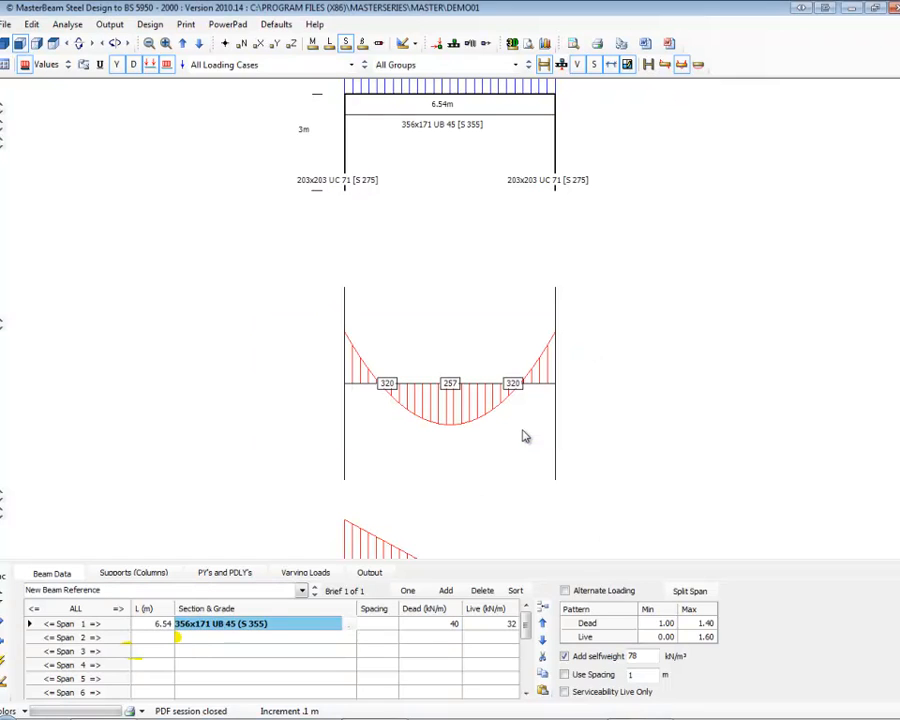
Give span 1 a spacing of 4, a dead load of 6 and a live load of 5.
{"action": "left_click", "coordinate": [380, 626]}
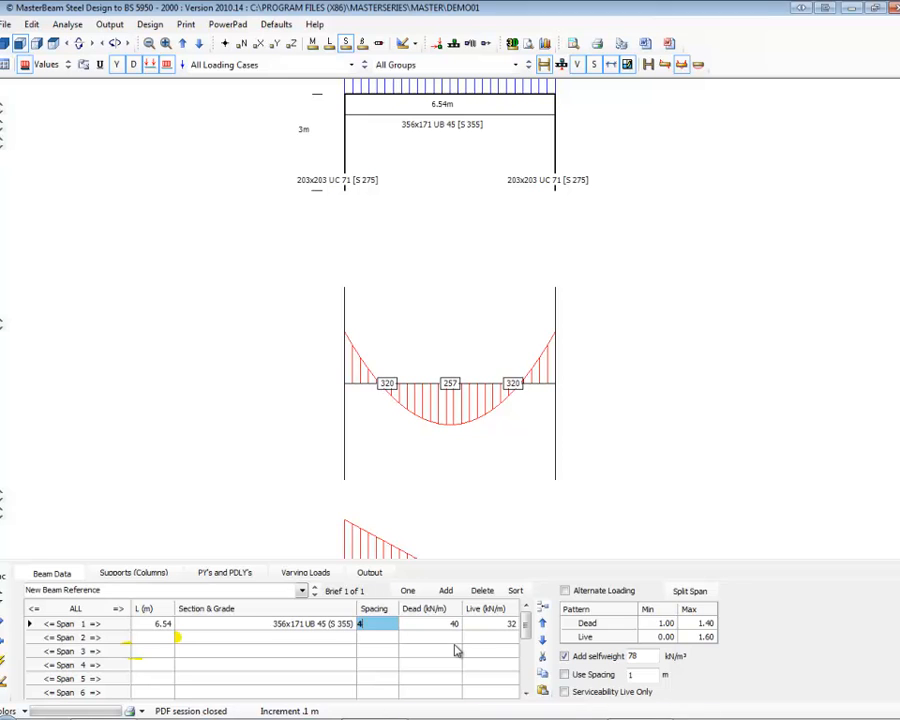
{"action": "left_click", "coordinate": [455, 624]}
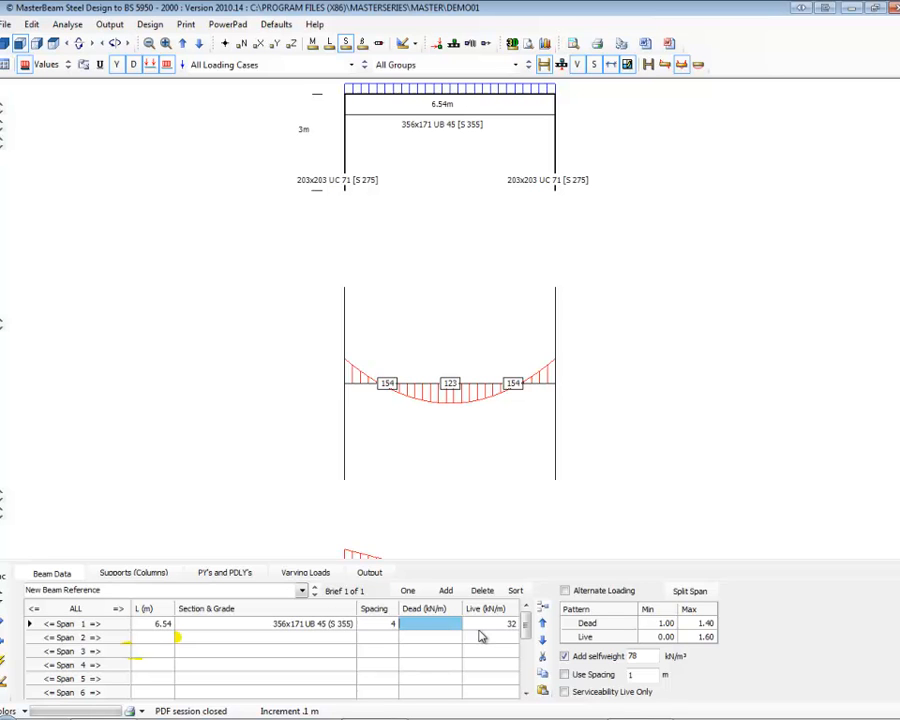
{"action": "type", "text": "6"}
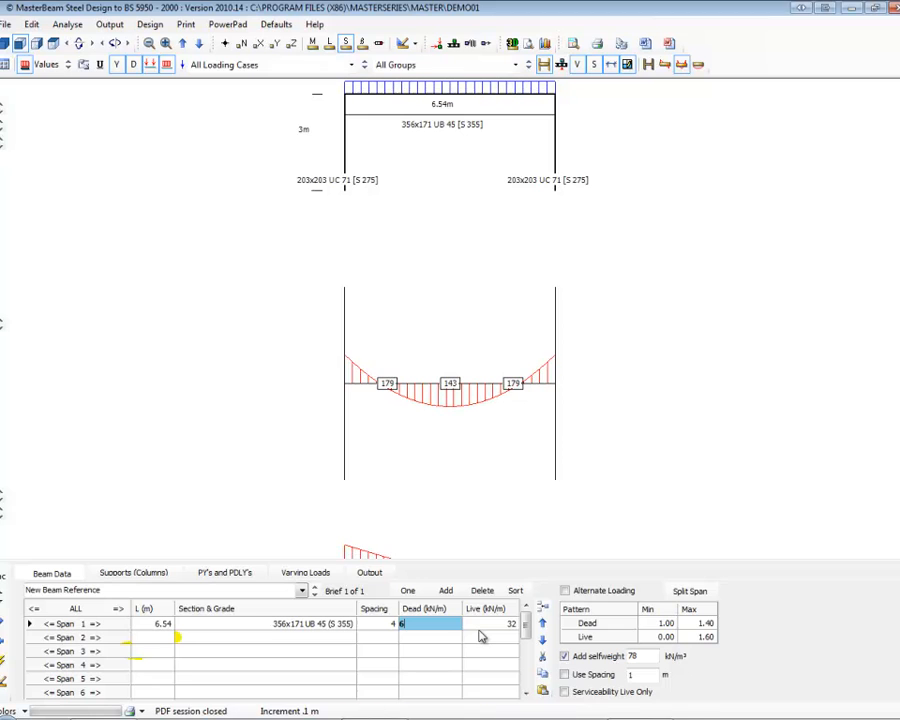
{"action": "key", "text": "Tab"}
{"action": "type", "text": "3"}
{"action": "key", "text": "BackSpace"}
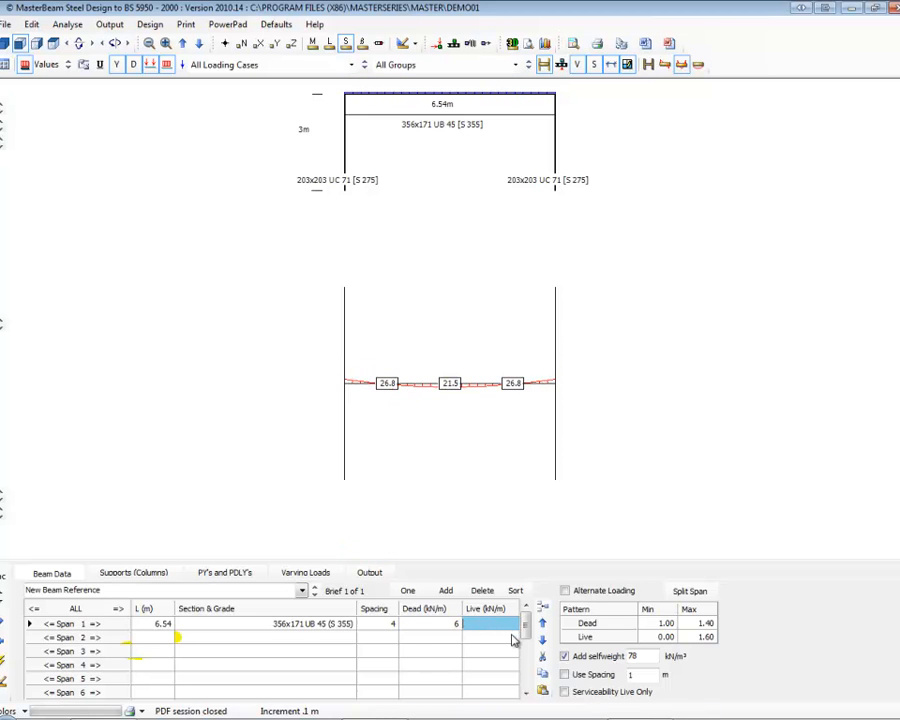
{"action": "type", "text": "5"}
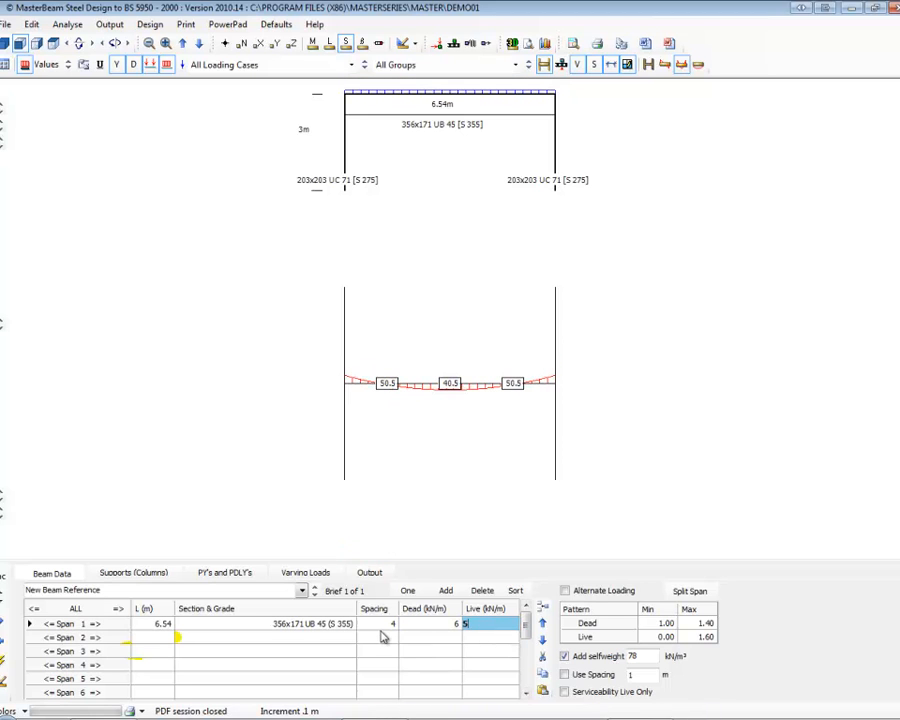
Set the span 1 spacing to 1 and enable Use Spacing with a value of 4 m.
{"action": "left_click", "coordinate": [376, 625]}
{"action": "type", "text": "1"}
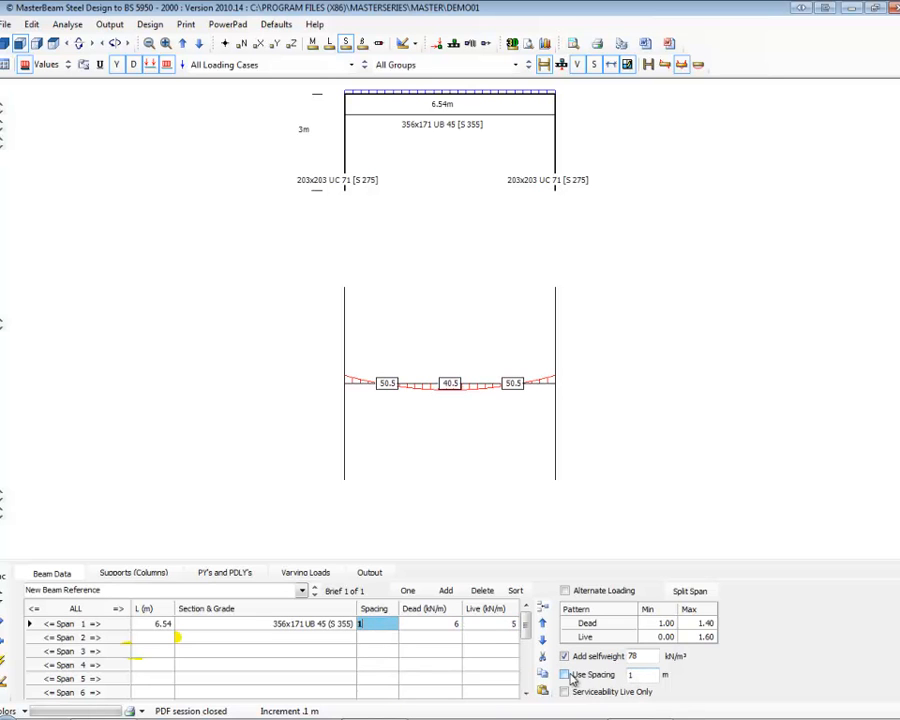
{"action": "left_click", "coordinate": [565, 675]}
{"action": "left_click_drag", "start_coordinate": [643, 676], "coordinate": [611, 678]}
{"action": "type", "text": "4"}
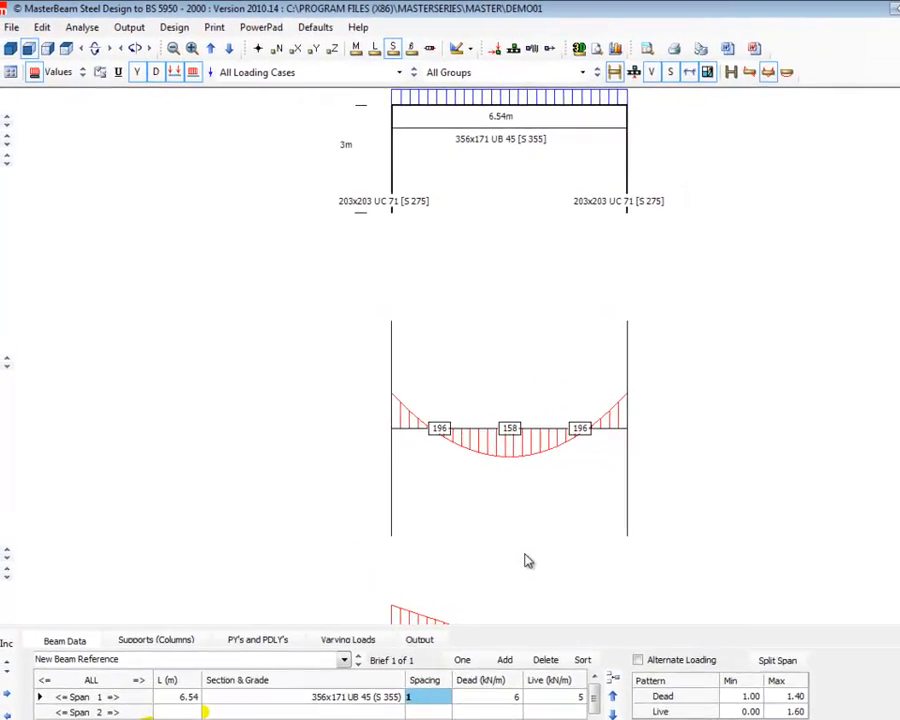
Enlarge the scale of the bending moment diagram and switch the display to four diagrams.
{"action": "left_click", "coordinate": [12, 386]}
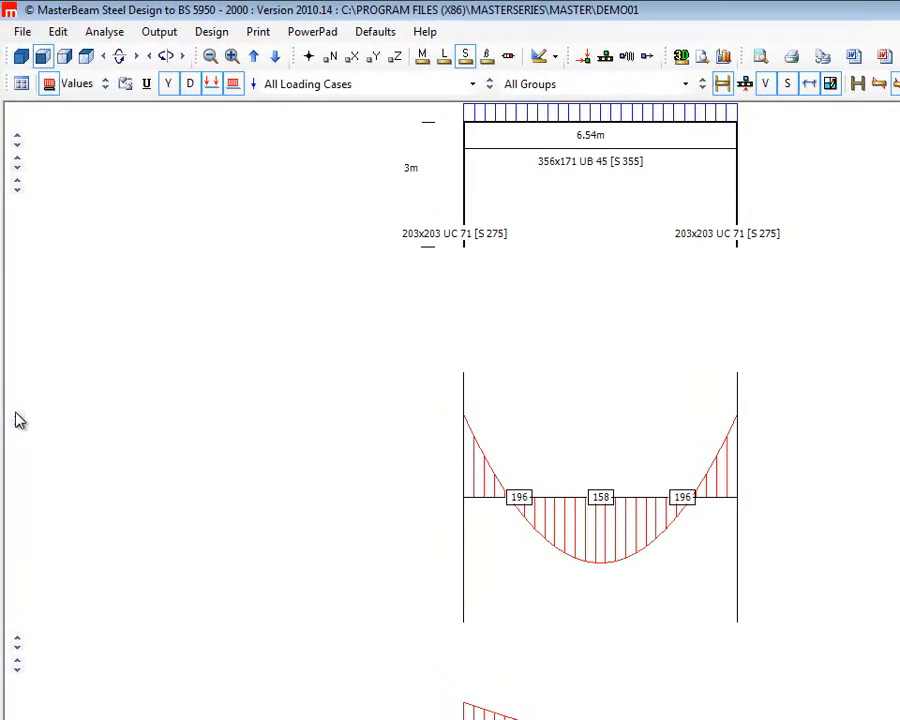
{"action": "left_click", "coordinate": [12, 386]}
{"action": "left_click", "coordinate": [16, 425]}
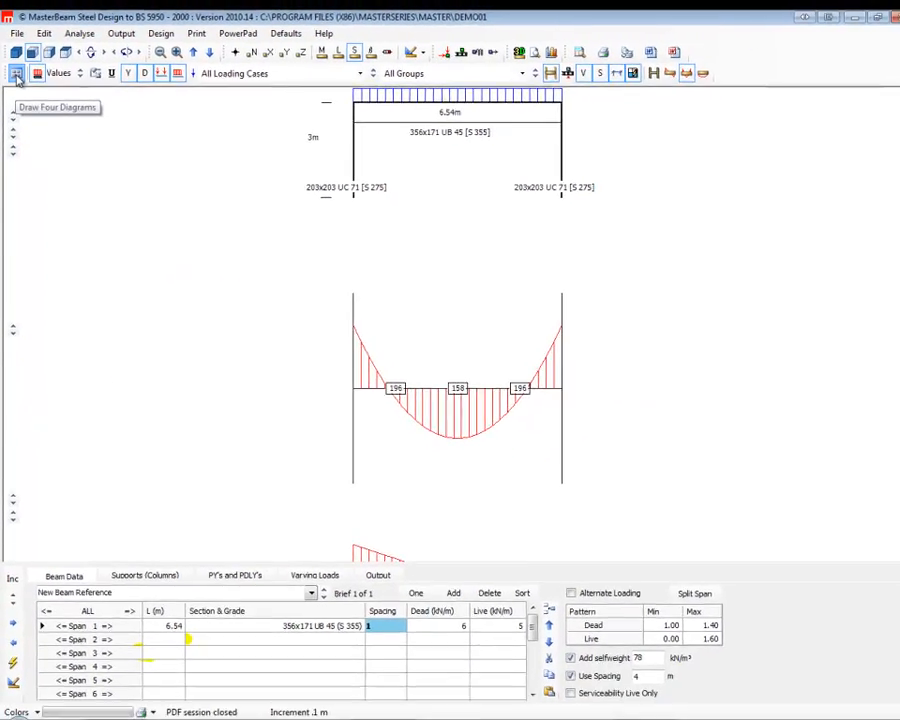
{"action": "left_click", "coordinate": [20, 84]}
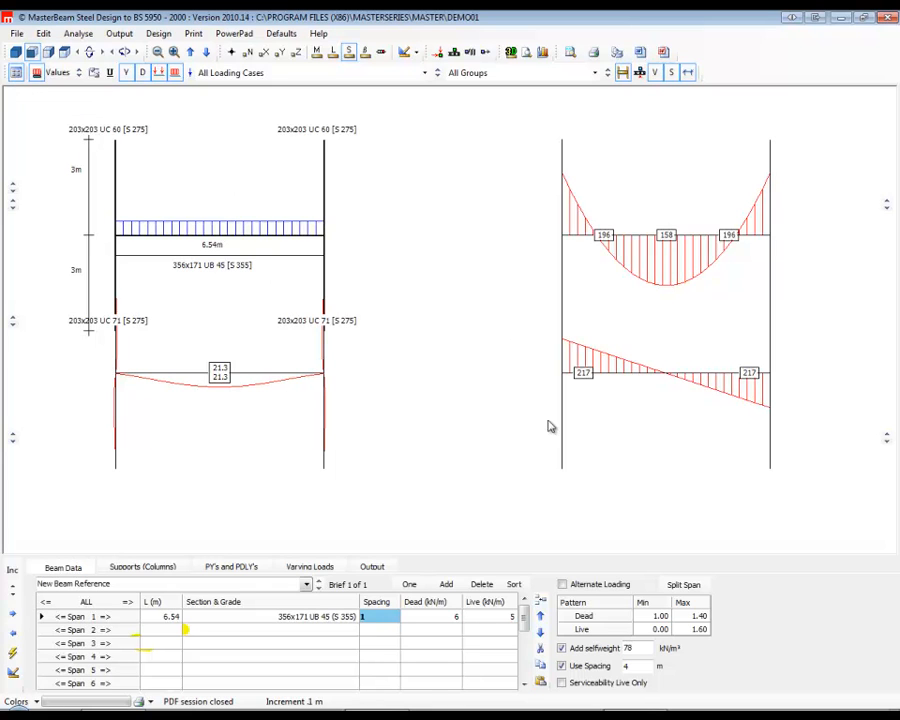
Reduce the scale of the deflection diagram and enlarge the scale of the shear force diagram.
{"action": "left_click", "coordinate": [13, 438]}
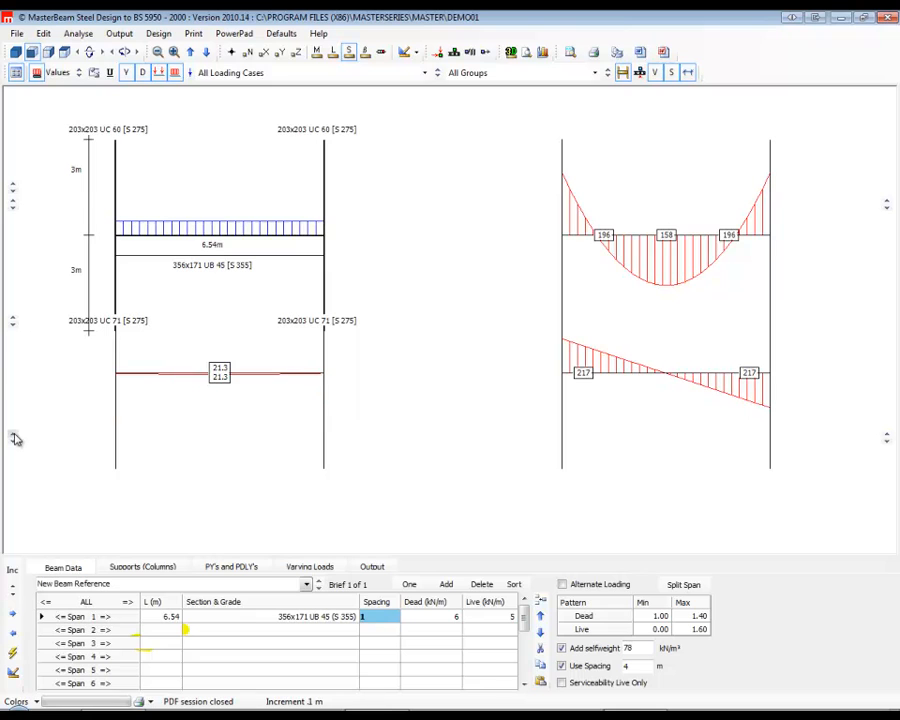
{"action": "left_click", "coordinate": [14, 440]}
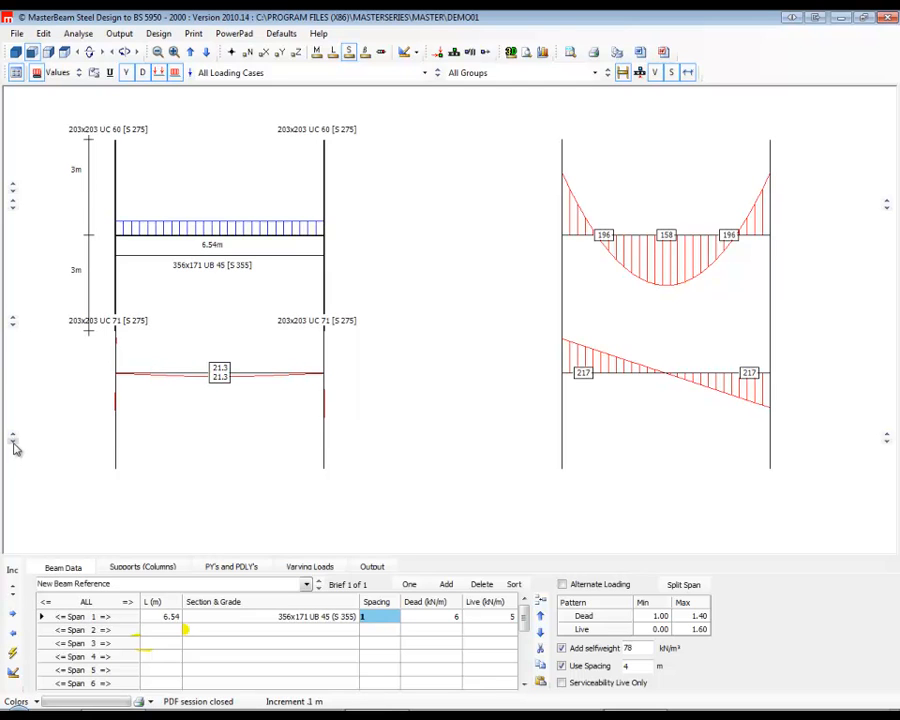
{"action": "left_click", "coordinate": [888, 437]}
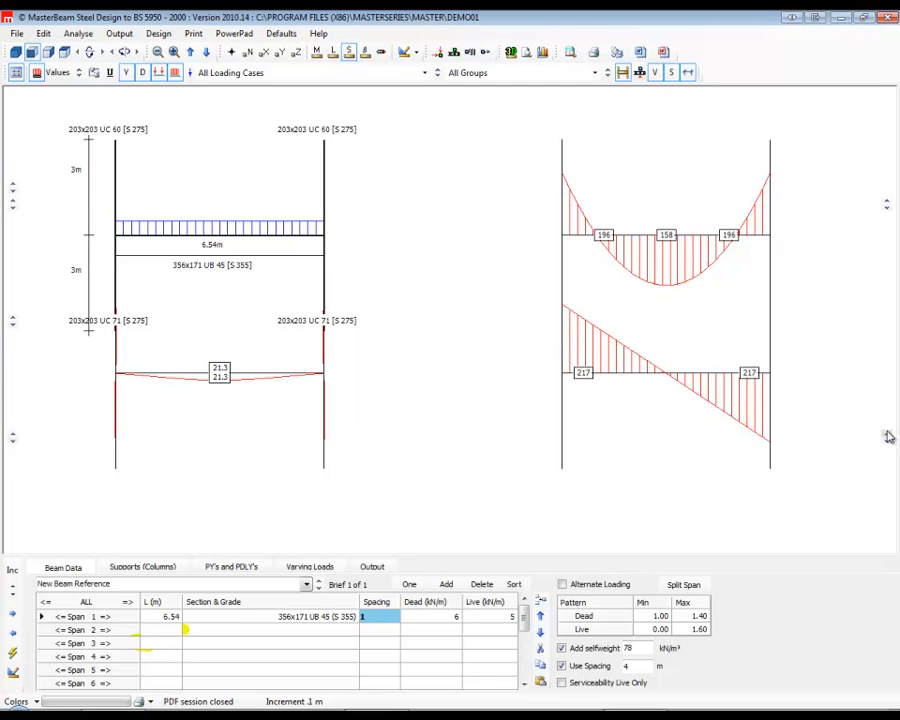
Shift the deflection and shear force diagrams down, clear of the frame and bending moment diagrams.
{"action": "left_click", "coordinate": [14, 322]}
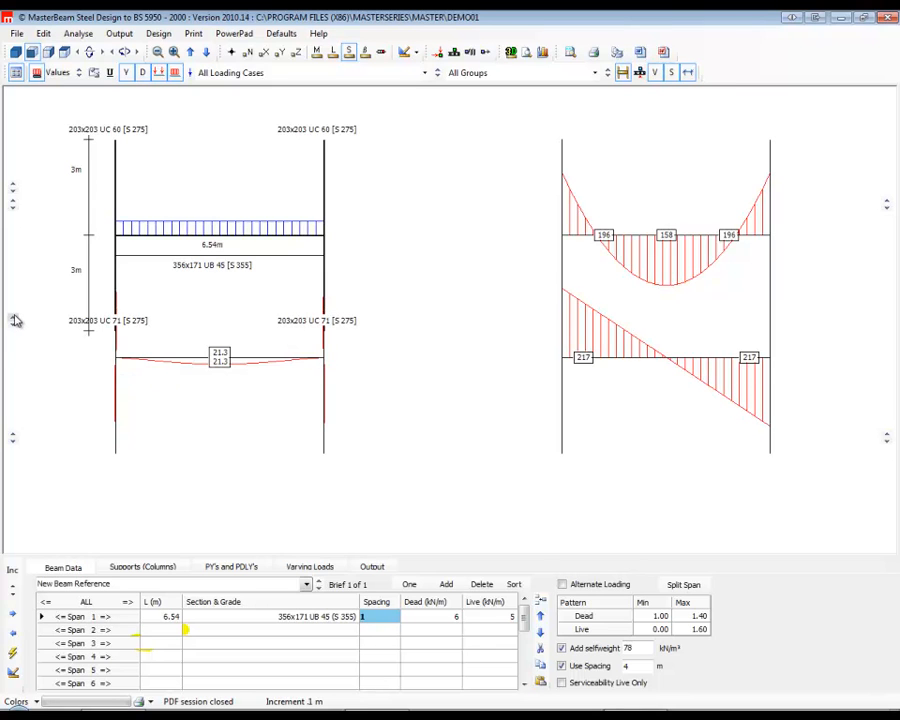
{"action": "left_click", "coordinate": [15, 327]}
{"action": "left_click", "coordinate": [14, 324]}
{"action": "left_click", "coordinate": [14, 324]}
{"action": "left_click", "coordinate": [14, 324]}
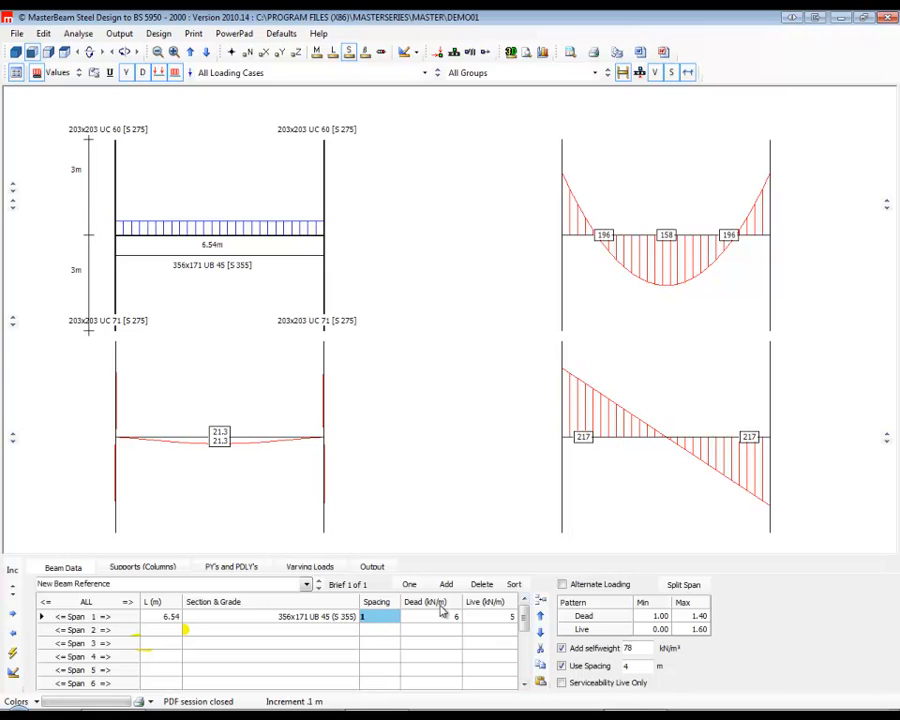
Check the minimum and maximum factors of the dead and live load patterns and enable Serviceability Live Only.
{"action": "left_click", "coordinate": [701, 618]}
{"action": "left_click", "coordinate": [699, 629]}
{"action": "left_click", "coordinate": [642, 617]}
{"action": "left_click", "coordinate": [644, 631]}
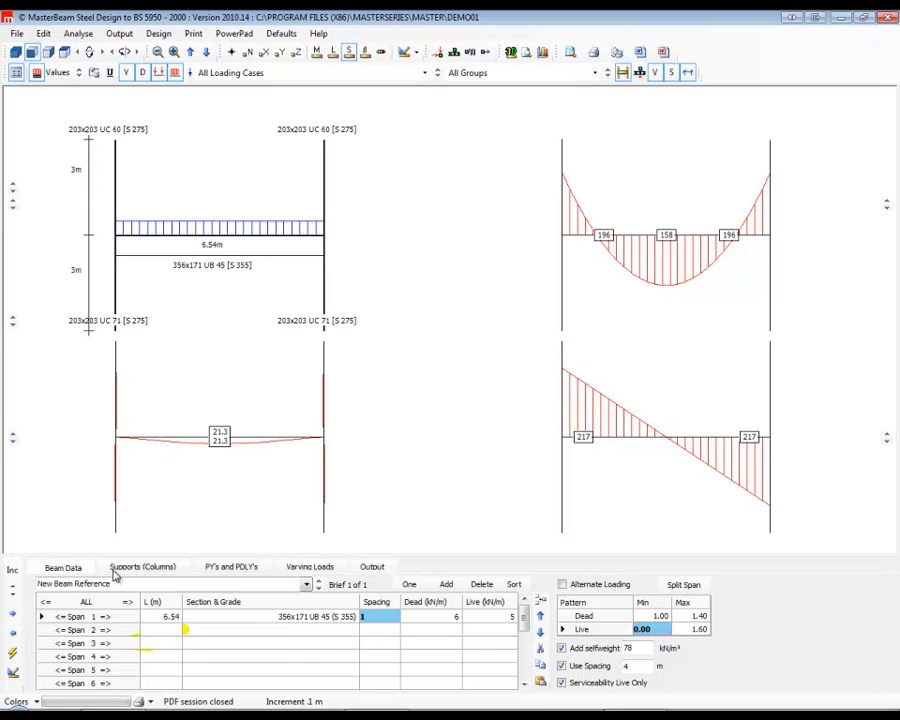
Clear the column heights below and above support 1 and turn off Add Upper Columns.
{"action": "left_click", "coordinate": [140, 567]}
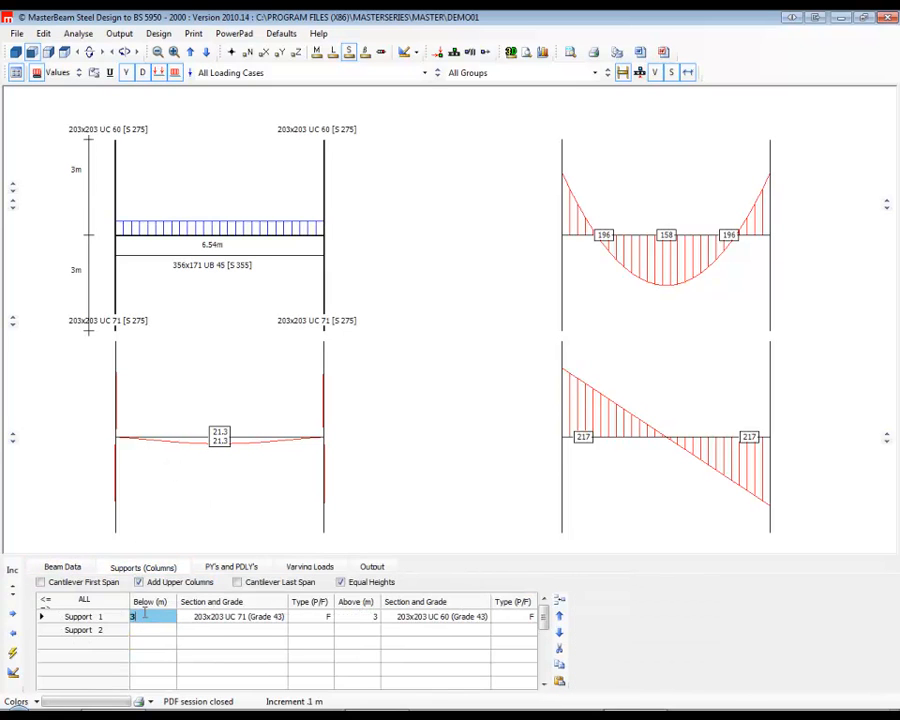
{"action": "key", "text": "Delete"}
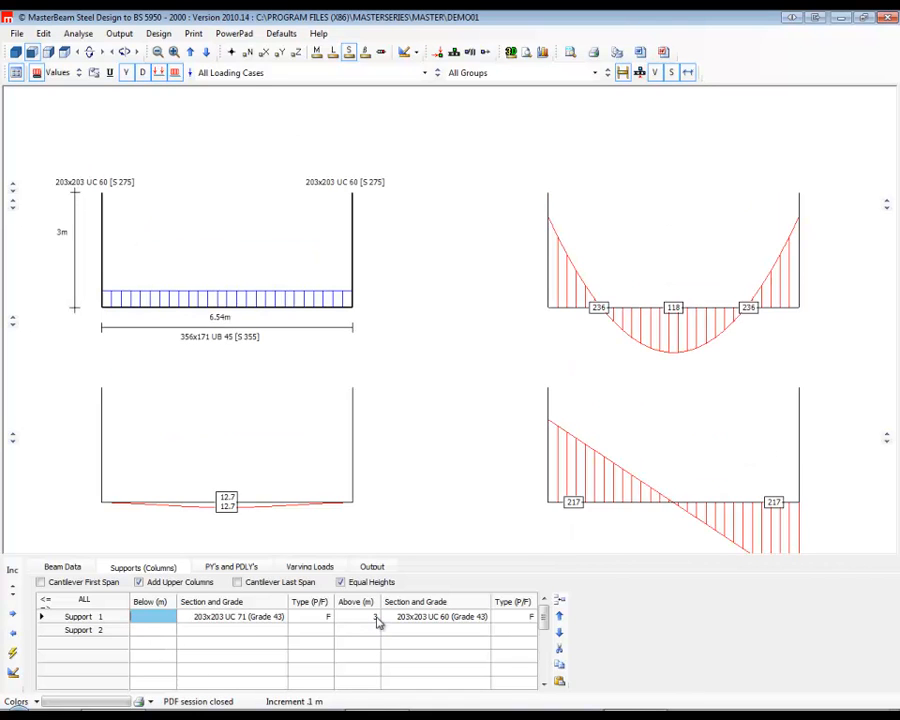
{"action": "left_click", "coordinate": [377, 628]}
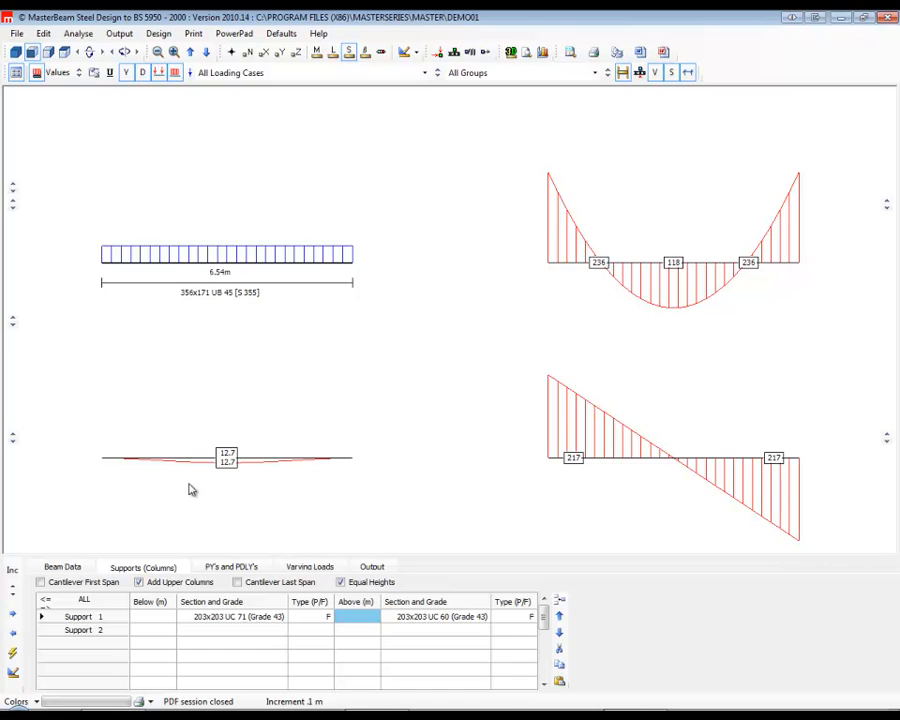
{"action": "left_click", "coordinate": [140, 584]}
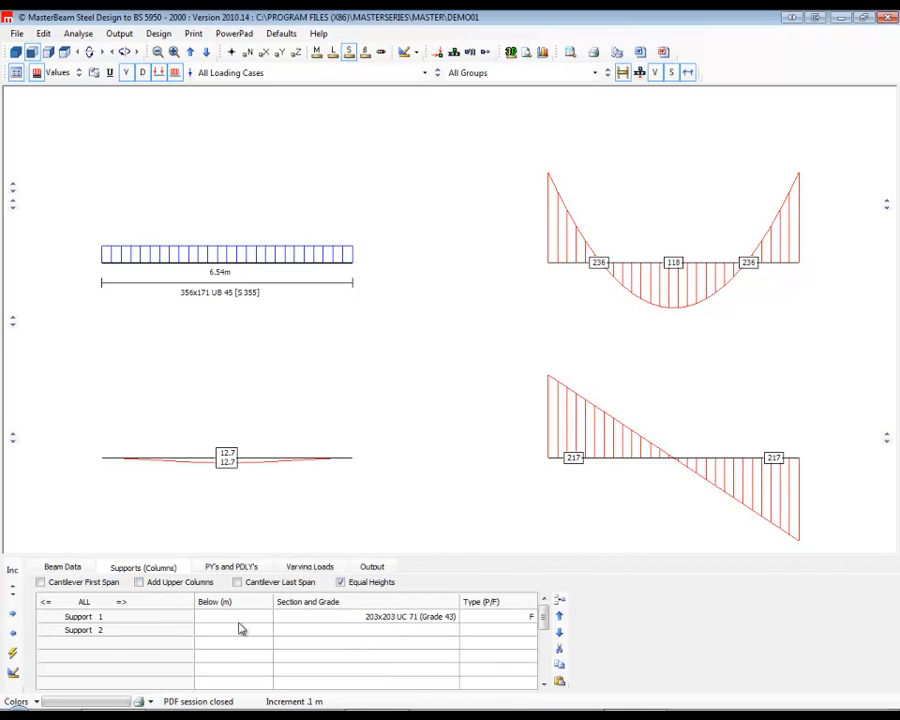
Set the support 1 type to P and its column height below to 0.
{"action": "left_click", "coordinate": [480, 619]}
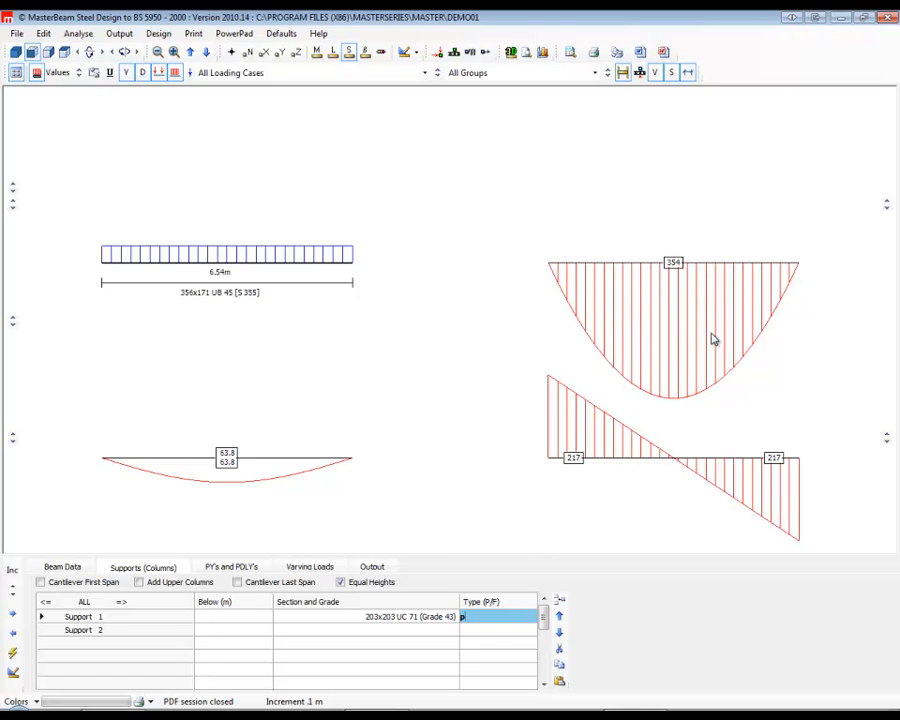
{"action": "left_click", "coordinate": [368, 617]}
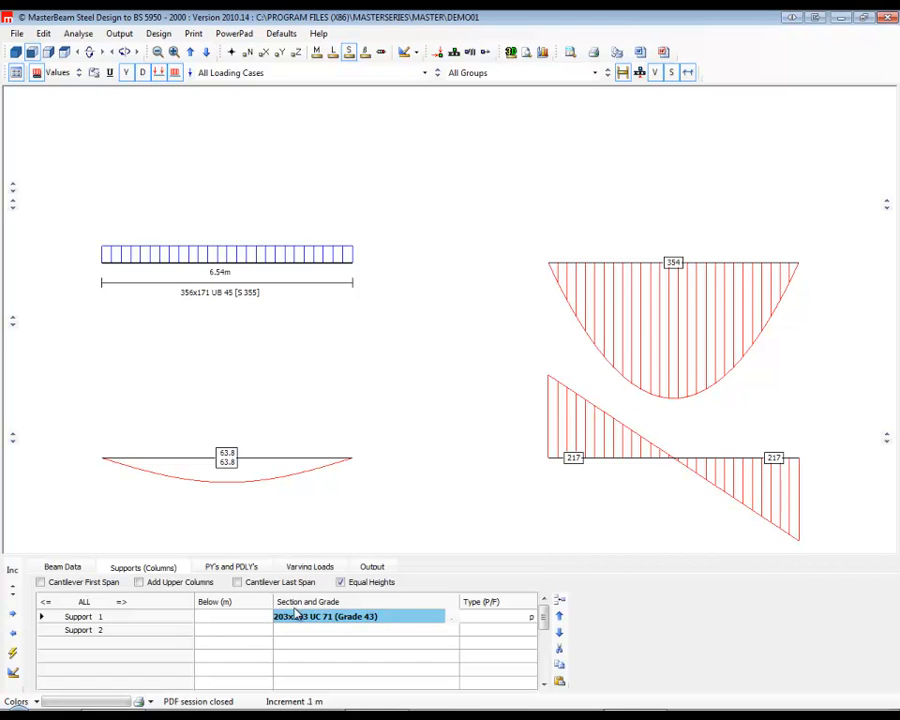
{"action": "left_click", "coordinate": [255, 614]}
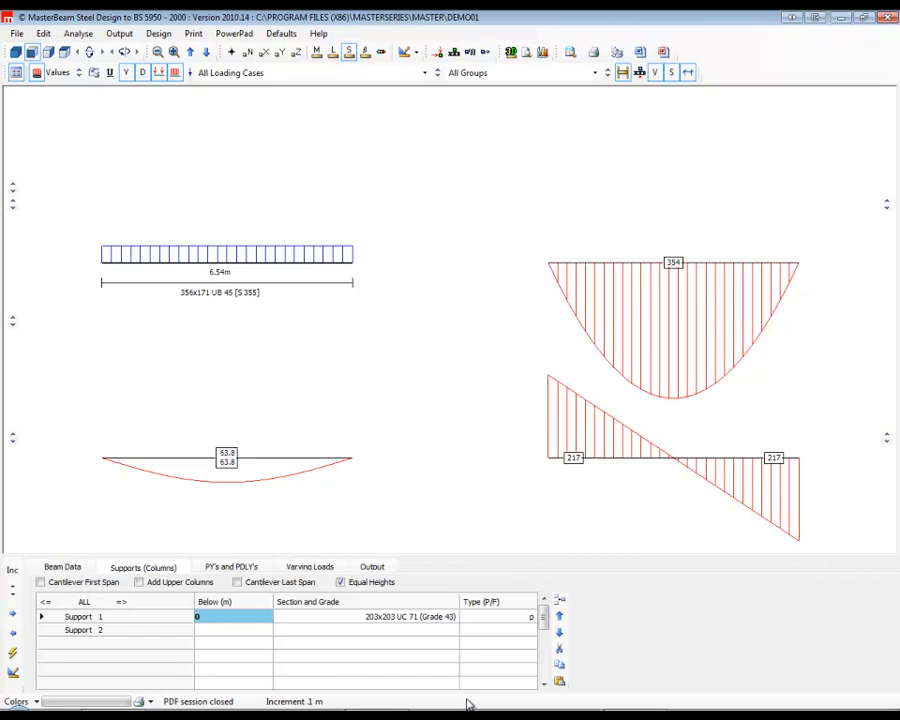
Set the span 1 length to 6 m and store the current beam data as the default for a new beam.
{"action": "left_click", "coordinate": [288, 34]}
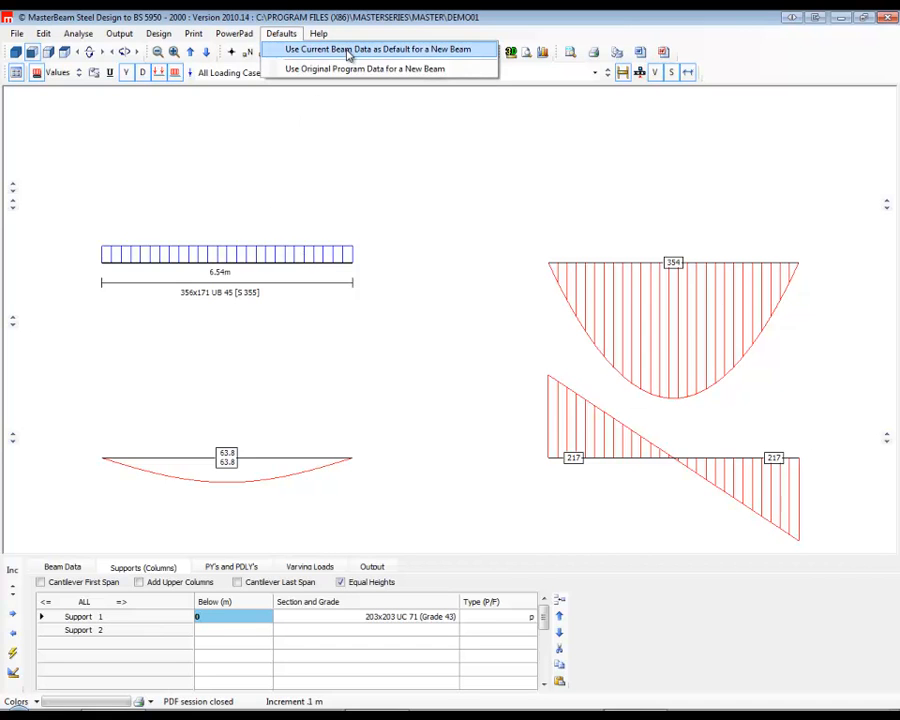
{"action": "left_click", "coordinate": [62, 567]}
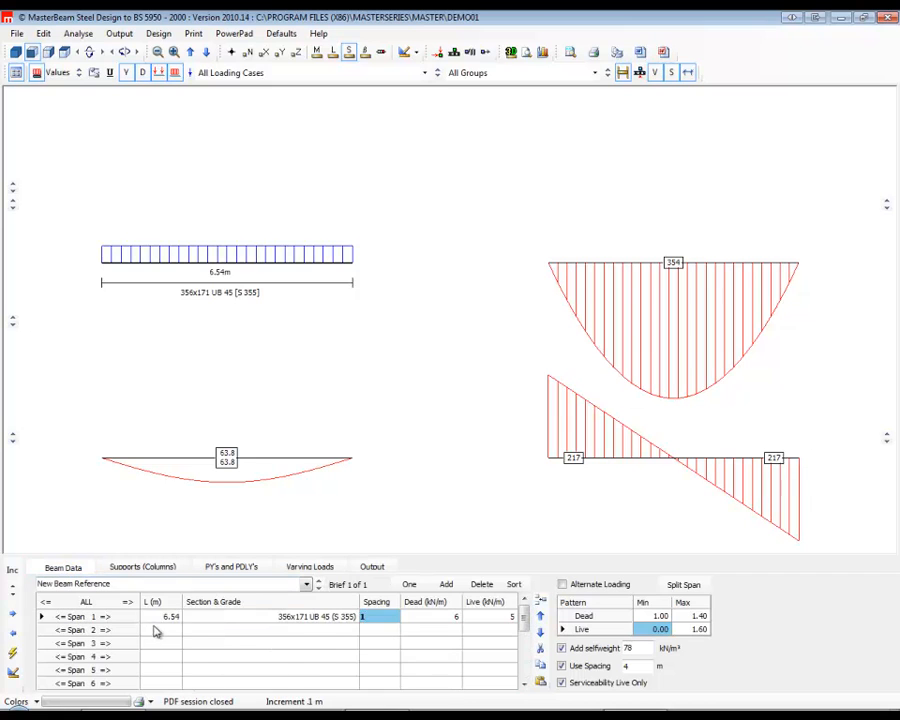
{"action": "left_click", "coordinate": [156, 617]}
{"action": "type", "text": "6"}
{"action": "key", "text": "Return"}
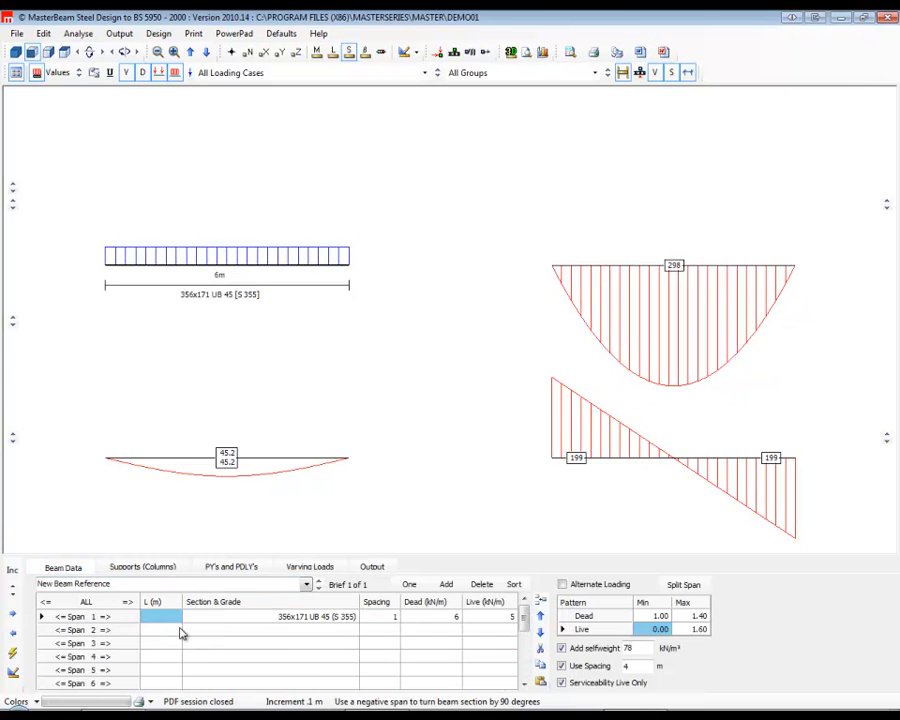
{"action": "left_click", "coordinate": [289, 36]}
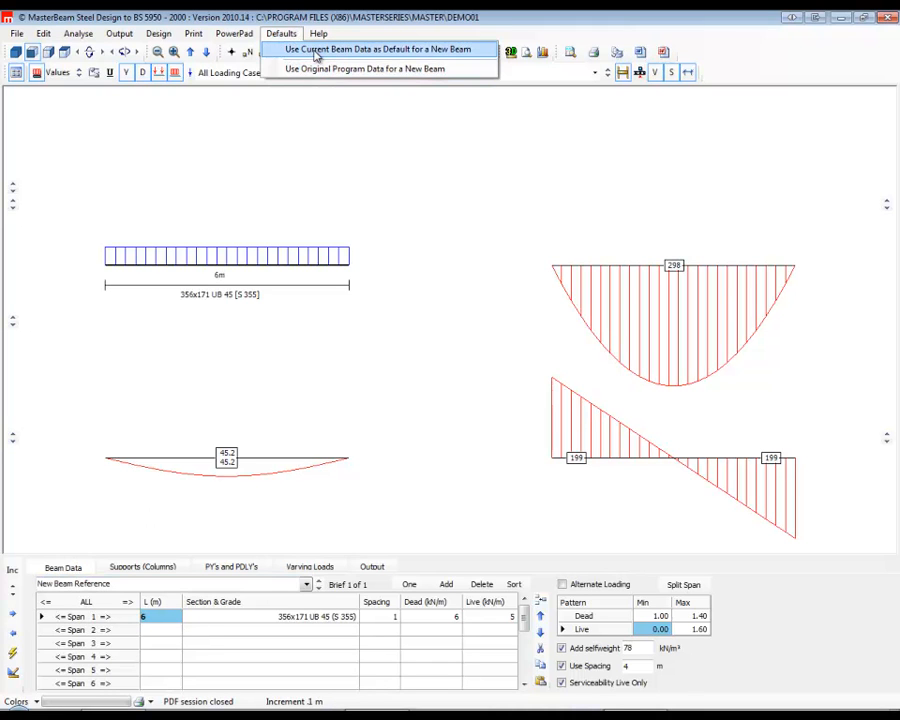
{"action": "left_click", "coordinate": [316, 52]}
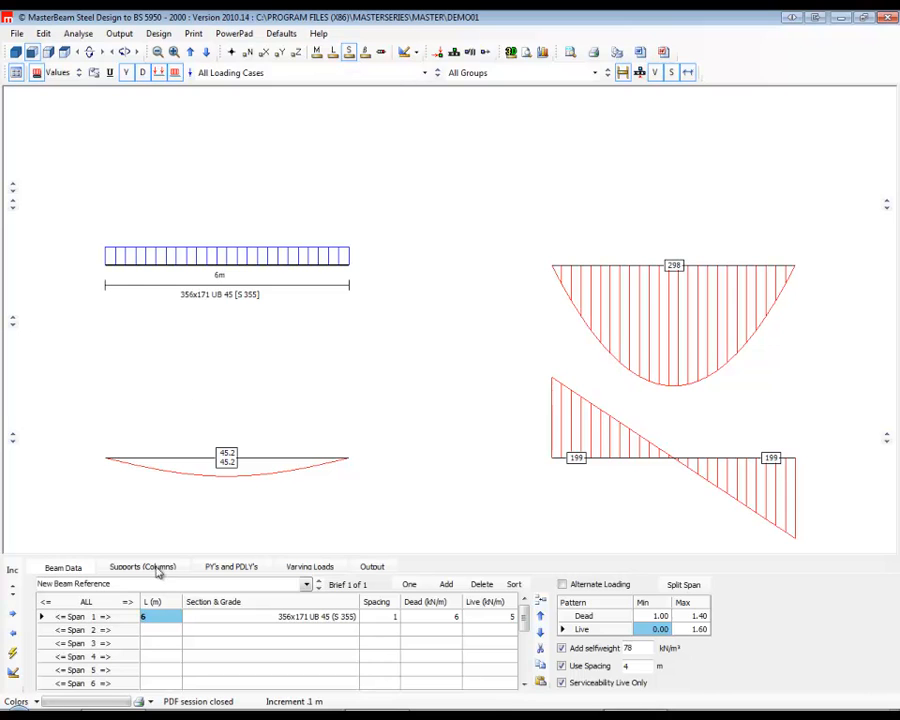
Set the span 1 length to 7 m and store the current beam data as the default for a new beam.
{"action": "type", "text": "7"}
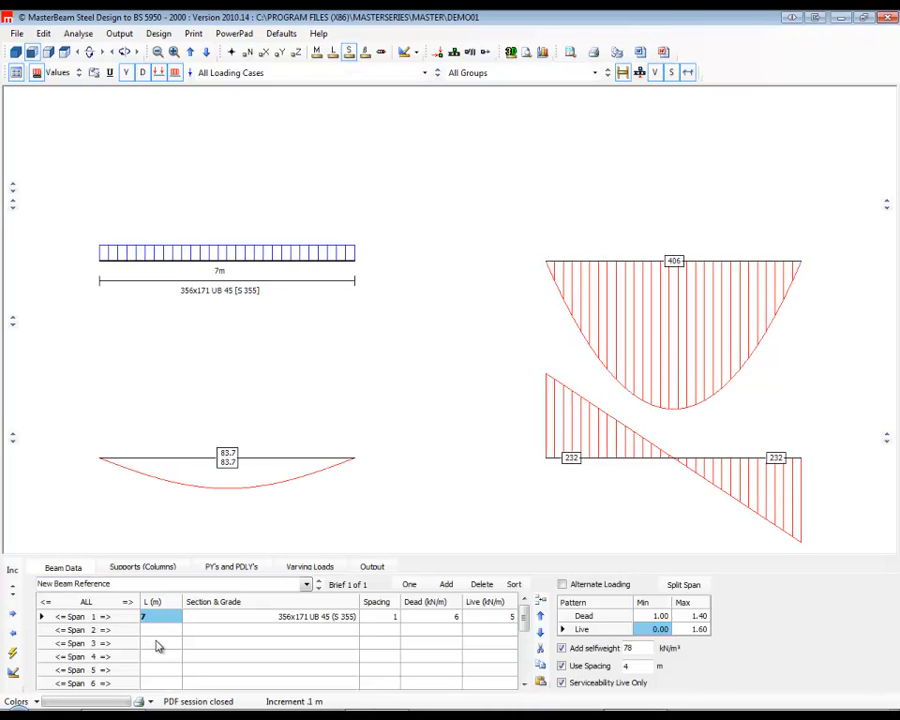
{"action": "left_click", "coordinate": [286, 34]}
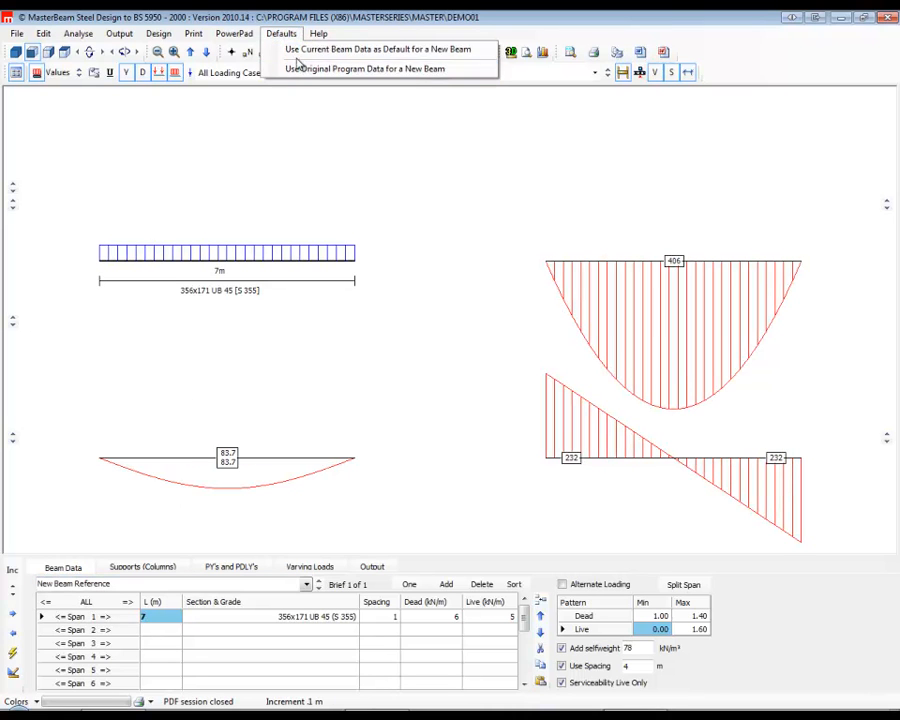
{"action": "left_click", "coordinate": [300, 54]}
End the MasterBeam Steel session and save the DEMO01 data file.
{"action": "left_click", "coordinate": [886, 18]}
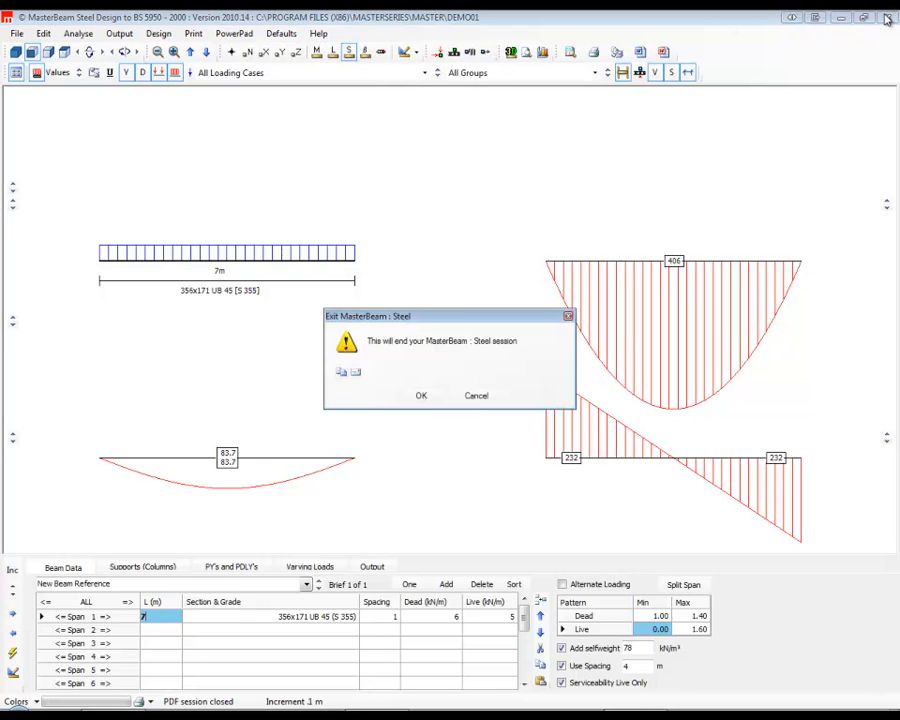
{"action": "left_click", "coordinate": [421, 395]}
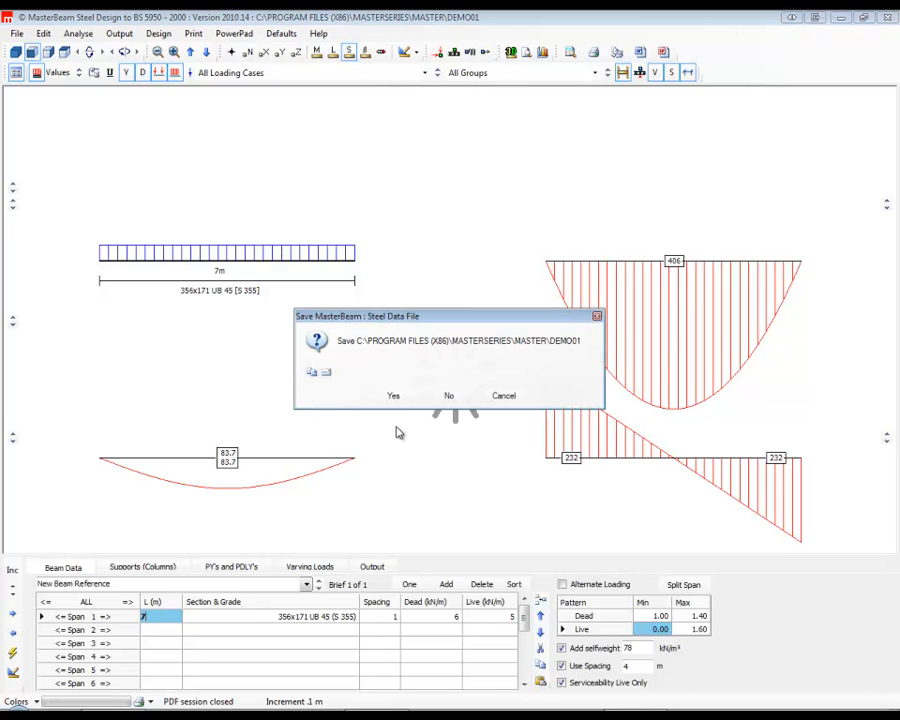
{"action": "left_click", "coordinate": [394, 396]}
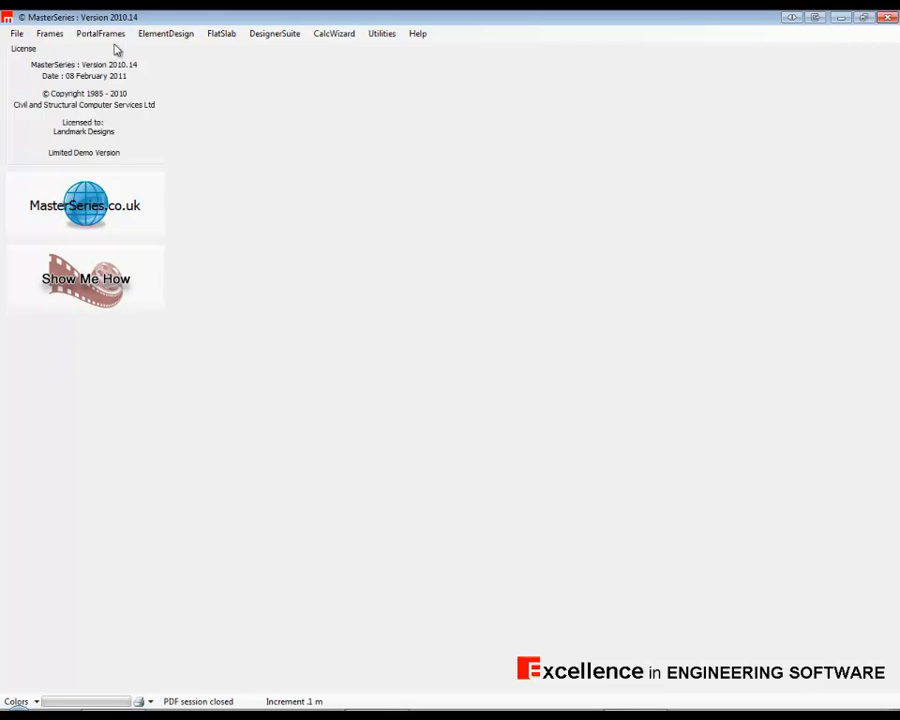
Start the MasterBeam Steel Beam Designer and create a new file named demo02.
{"action": "left_click", "coordinate": [259, 36]}
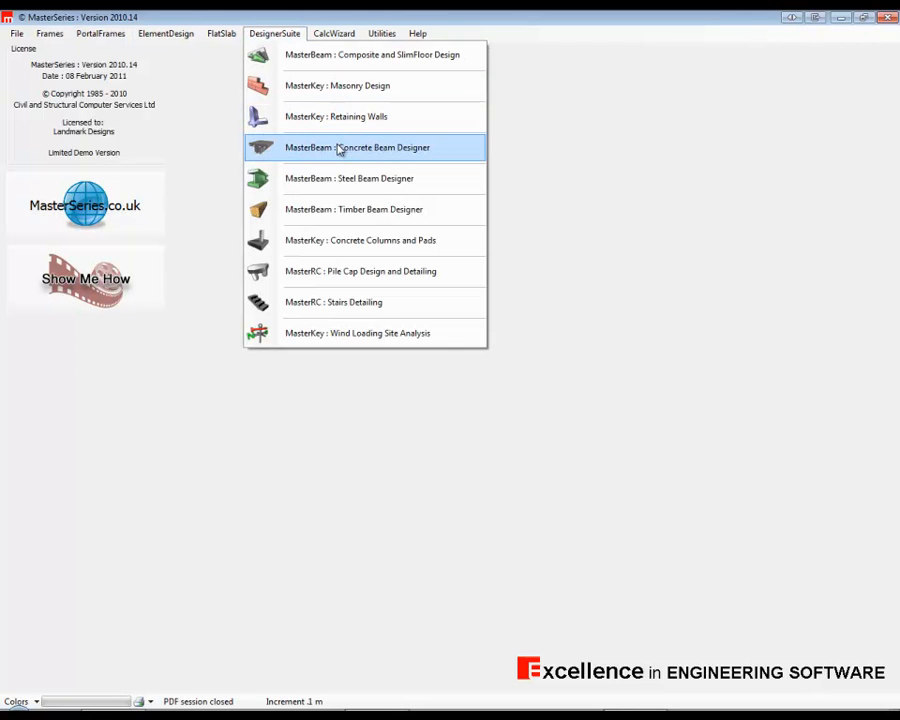
{"action": "left_click", "coordinate": [354, 180]}
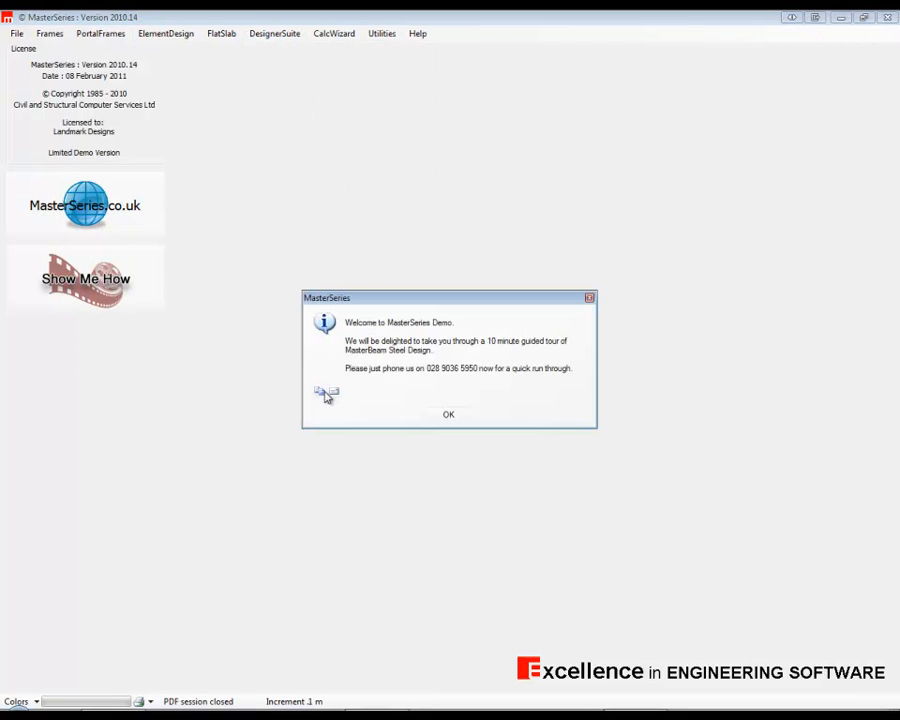
{"action": "left_click", "coordinate": [446, 415]}
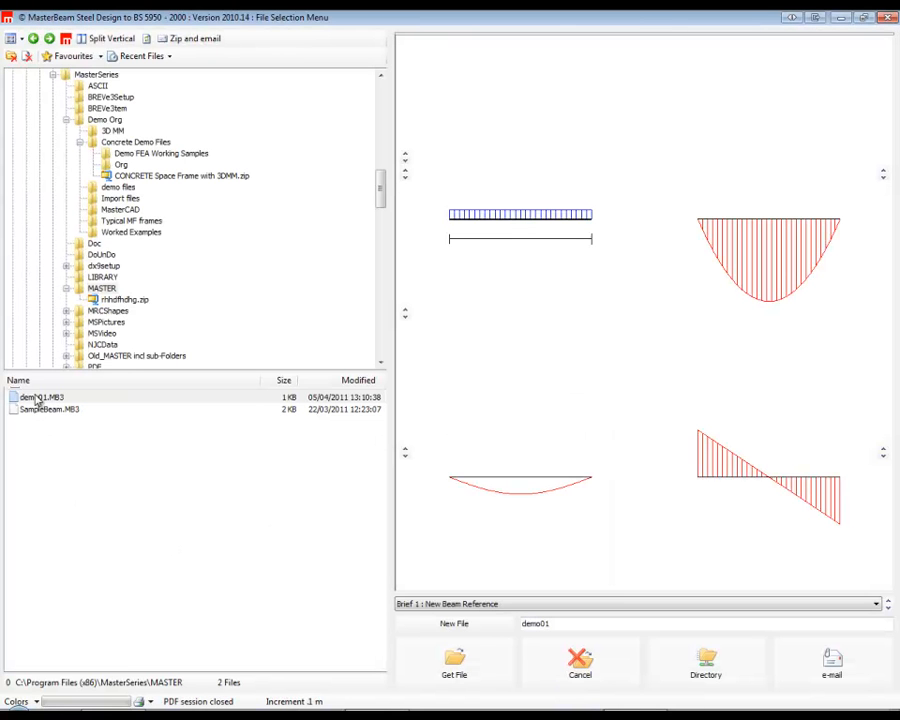
{"action": "left_click", "coordinate": [34, 397]}
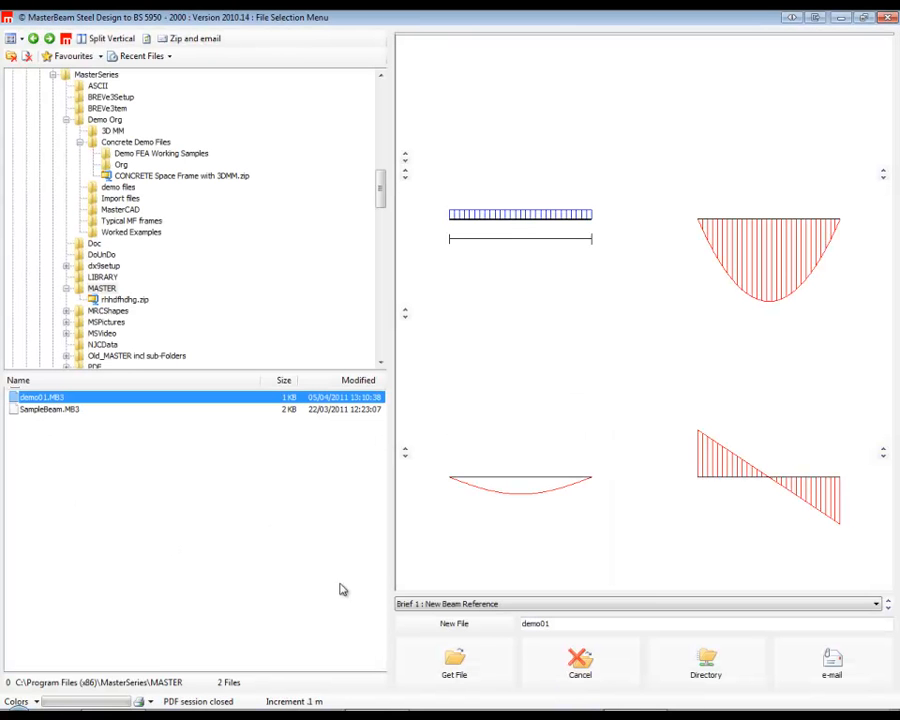
{"action": "left_click", "coordinate": [576, 623]}
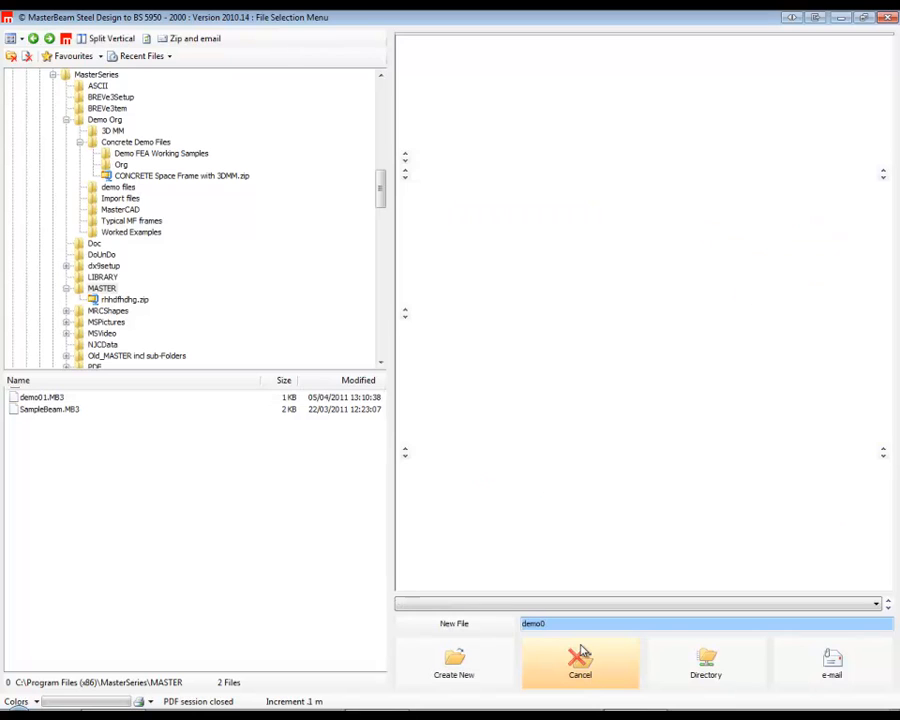
{"action": "left_click", "coordinate": [456, 660]}
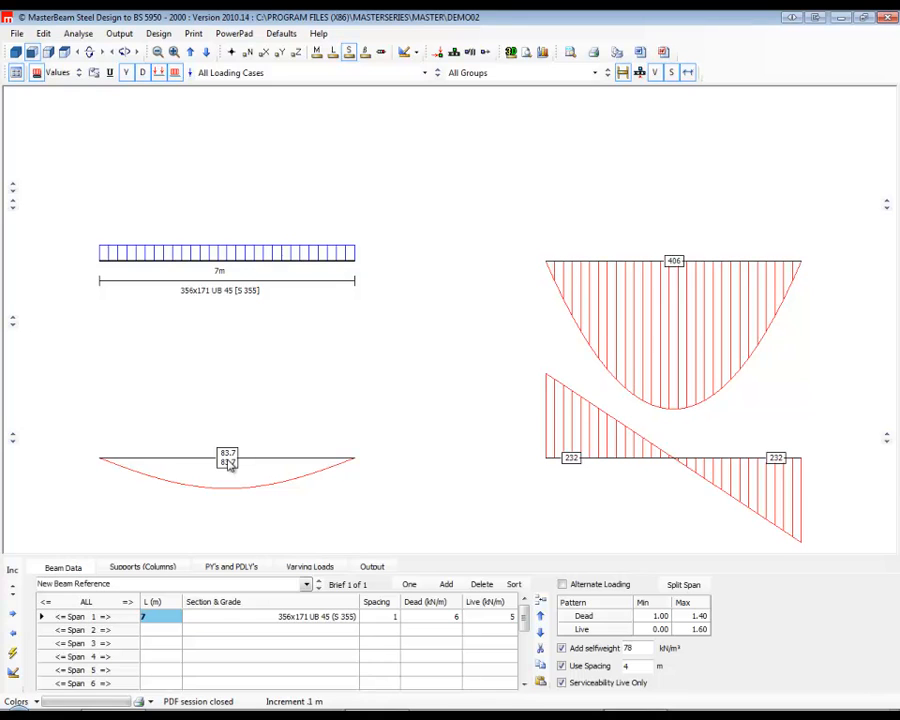
{"action": "left_click", "coordinate": [281, 33]}
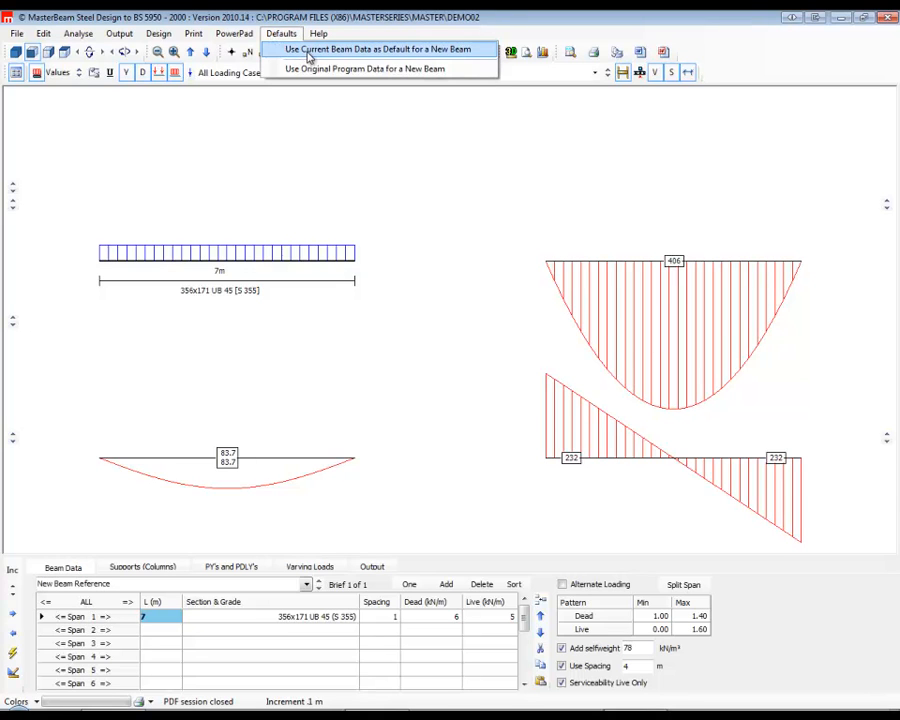
{"action": "left_click", "coordinate": [311, 171]}
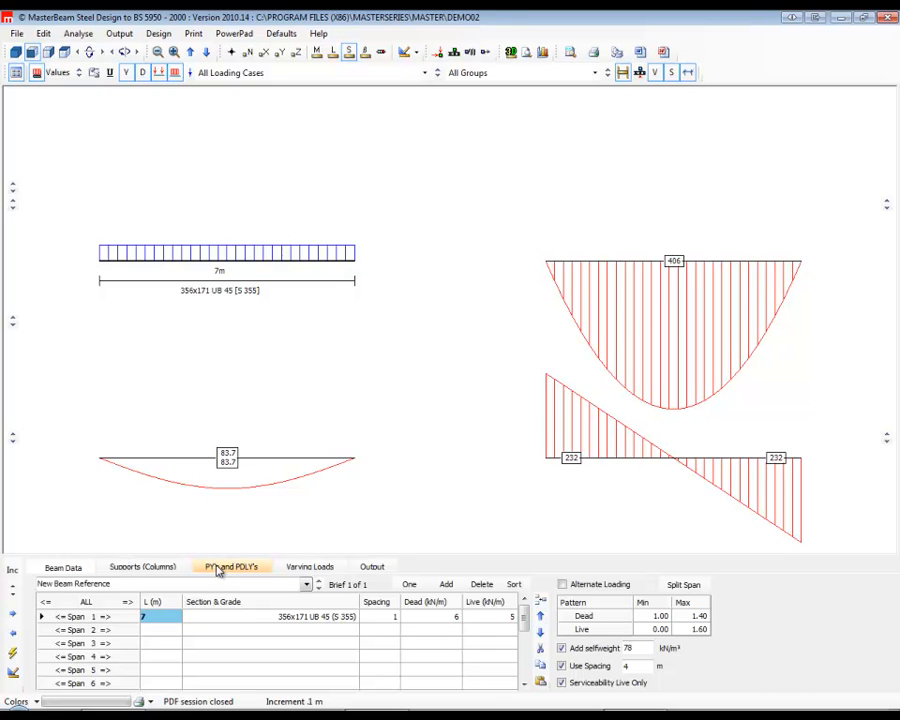
Try the last span as a cantilever, revert it and set the support 1 type back to P.
{"action": "left_click", "coordinate": [150, 567]}
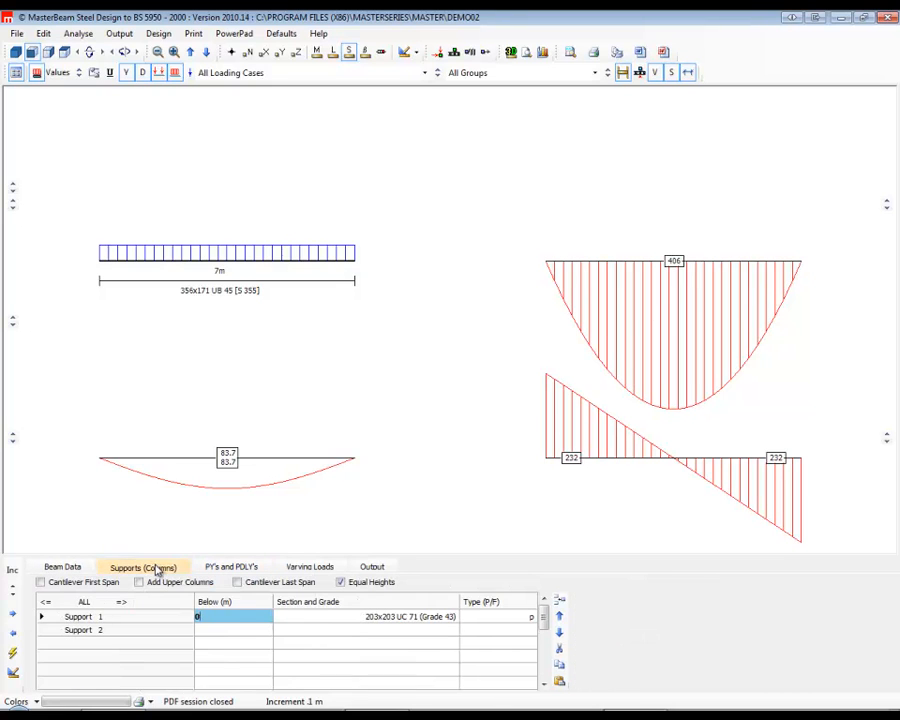
{"action": "left_click", "coordinate": [237, 582]}
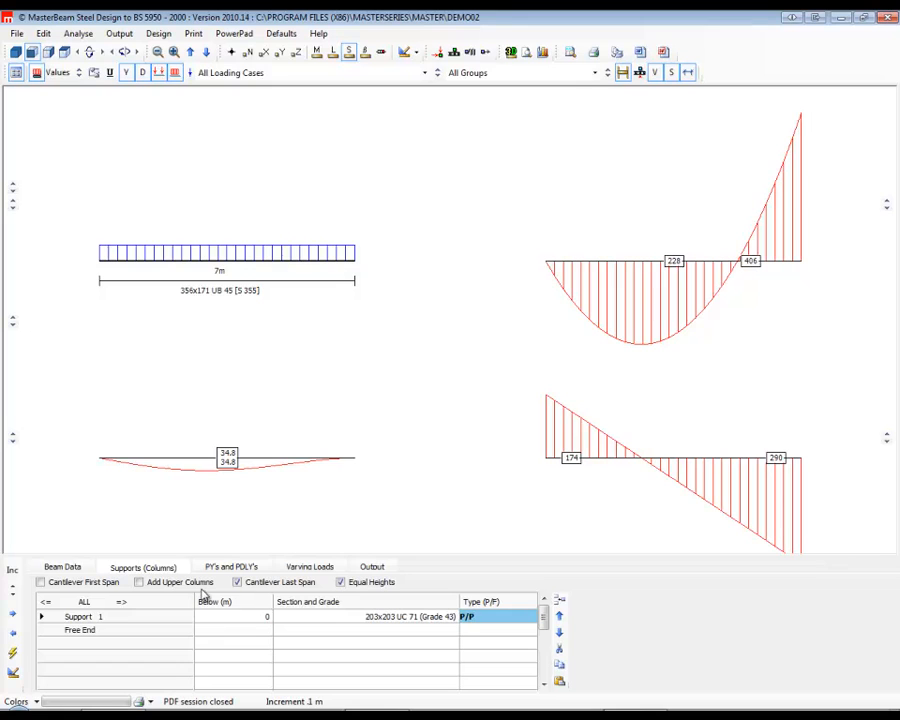
{"action": "left_click", "coordinate": [238, 583]}
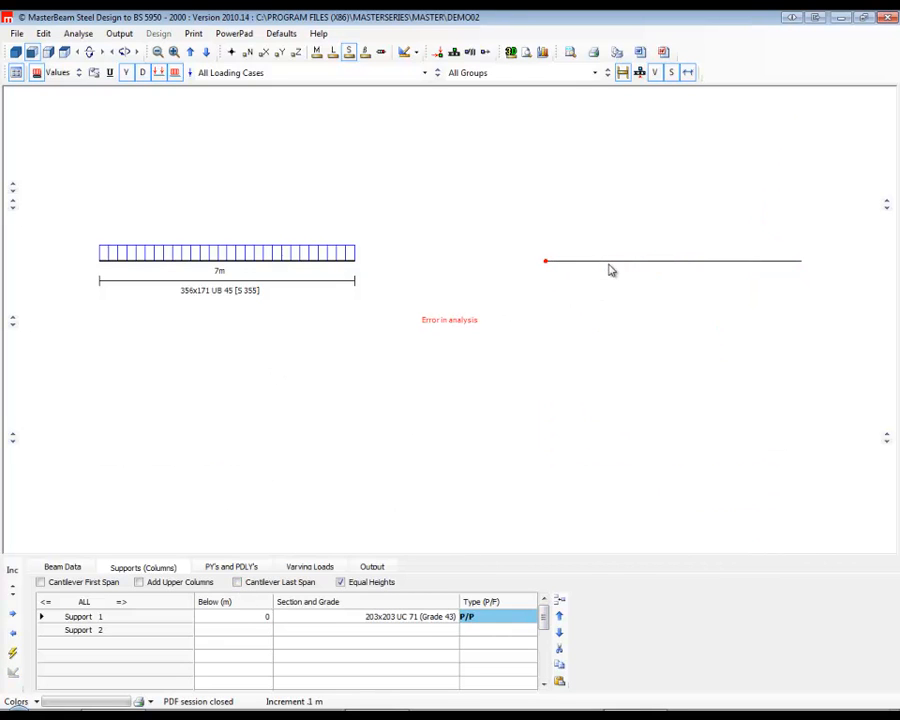
{"action": "left_click", "coordinate": [490, 617]}
{"action": "key", "text": "BackSpace"}
{"action": "key", "text": "BackSpace"}
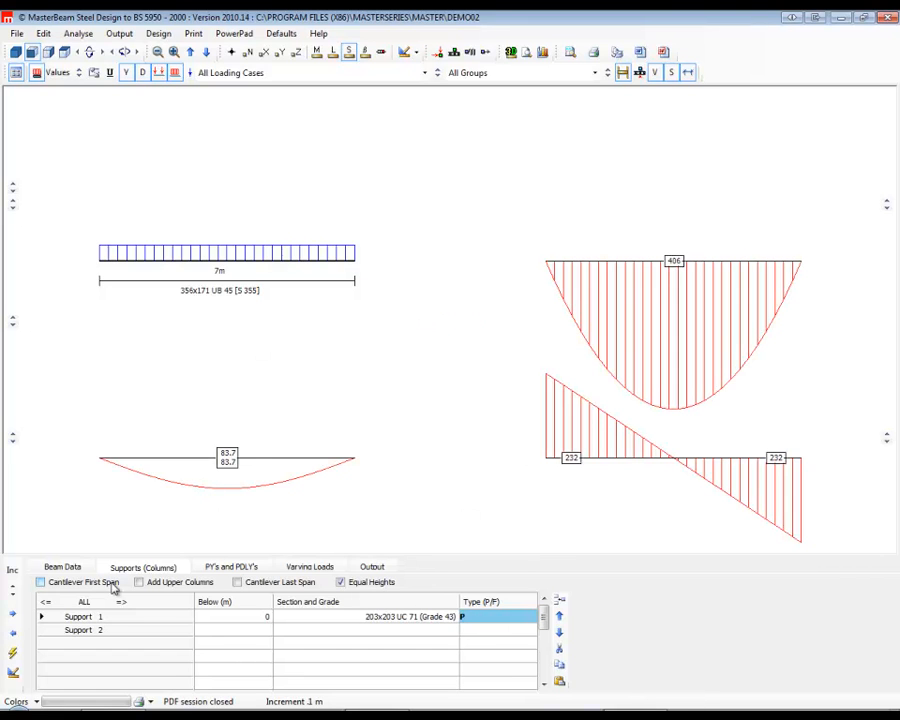
Add a first point load with a dead load of 25 kN at X = 3 m.
{"action": "left_click", "coordinate": [234, 568]}
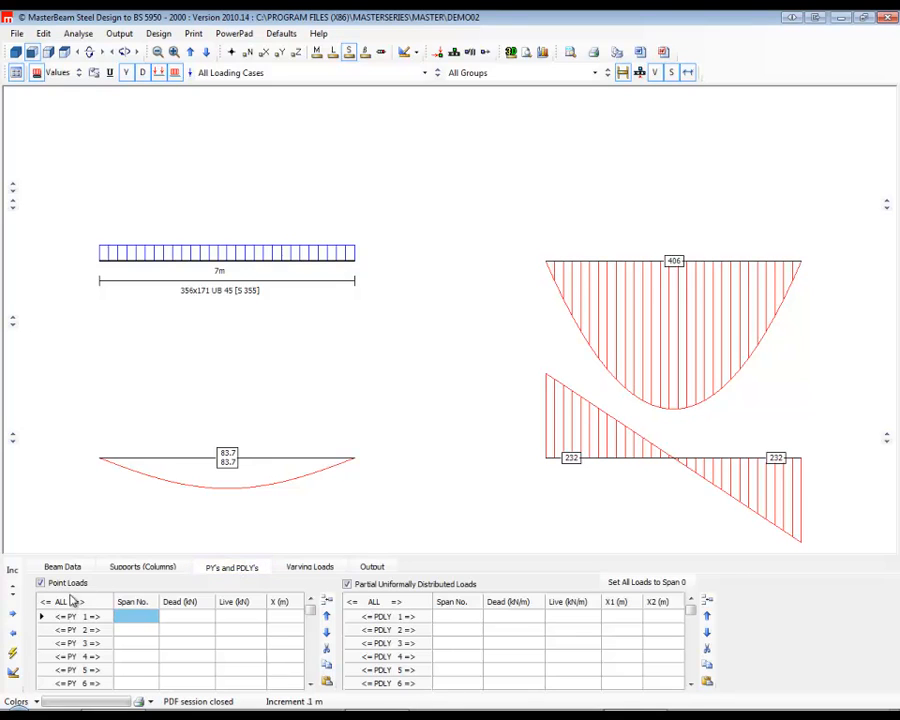
{"action": "left_click", "coordinate": [191, 620]}
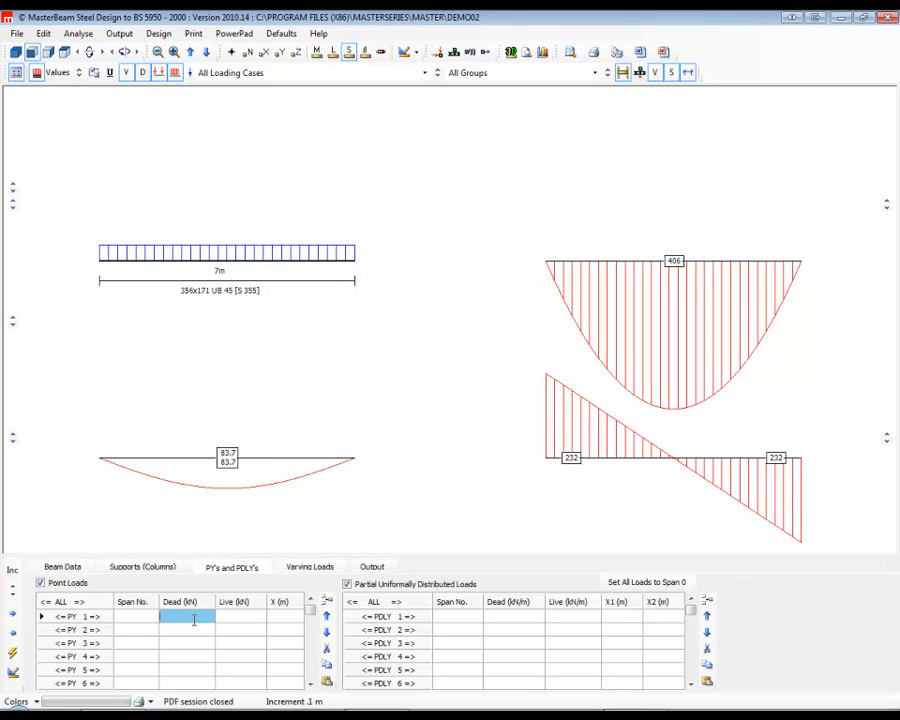
{"action": "type", "text": "25"}
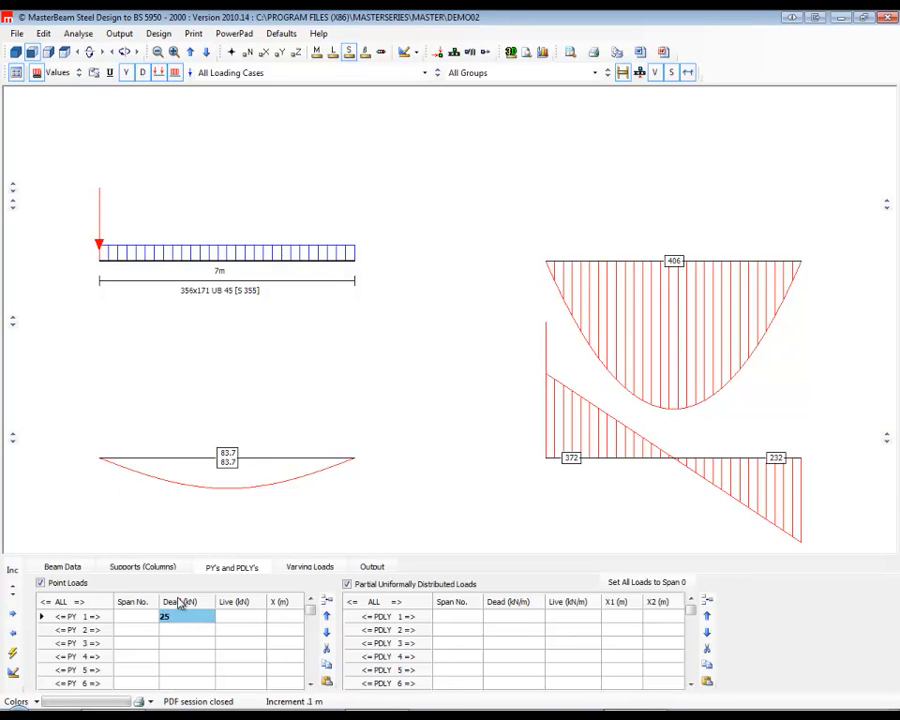
{"action": "left_click", "coordinate": [283, 617]}
{"action": "type", "text": "3"}
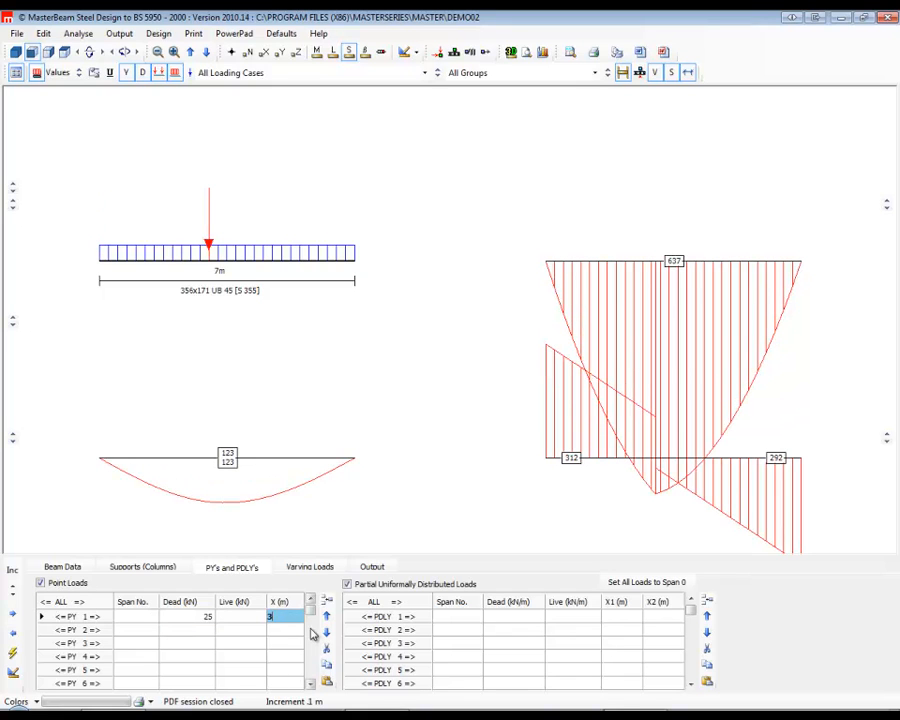
{"action": "left_click", "coordinate": [195, 631]}
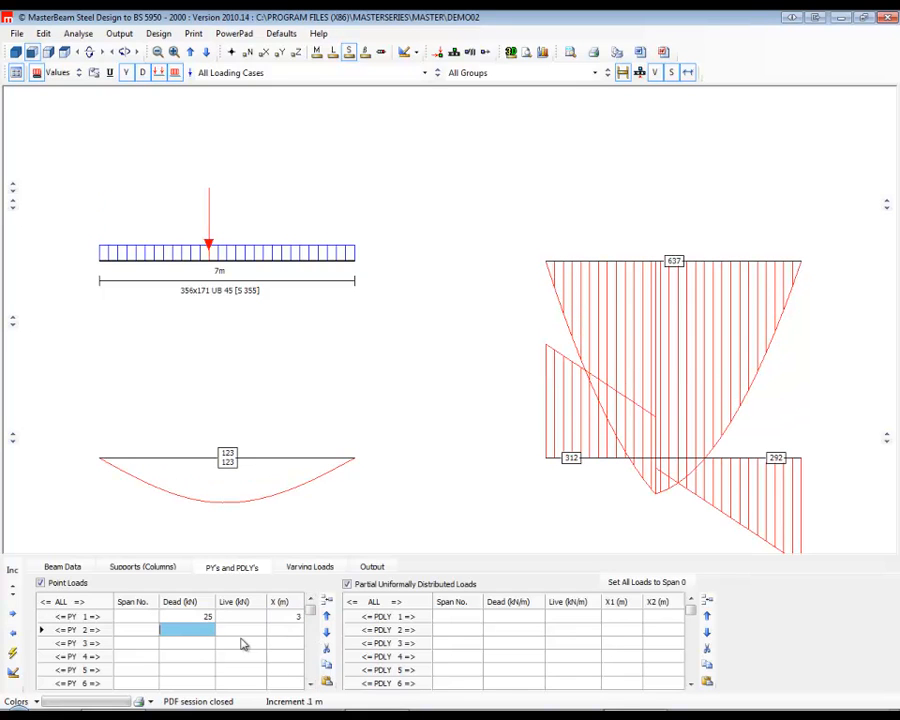
Add a second point load with a dead load of 25 kN at X = 4 m.
{"action": "type", "text": "25"}
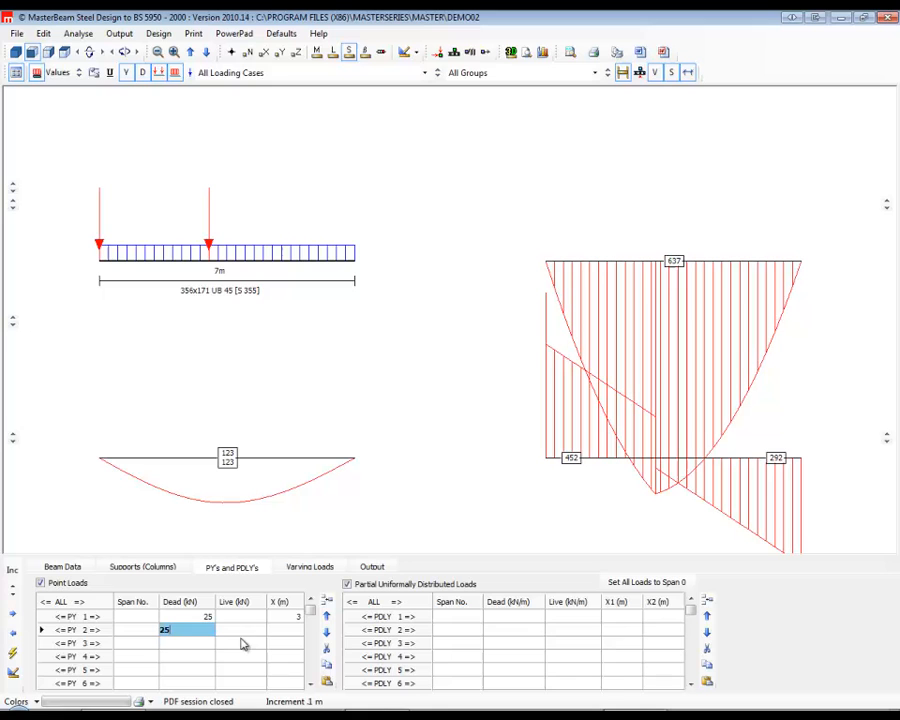
{"action": "left_click", "coordinate": [300, 632]}
{"action": "type", "text": "4"}
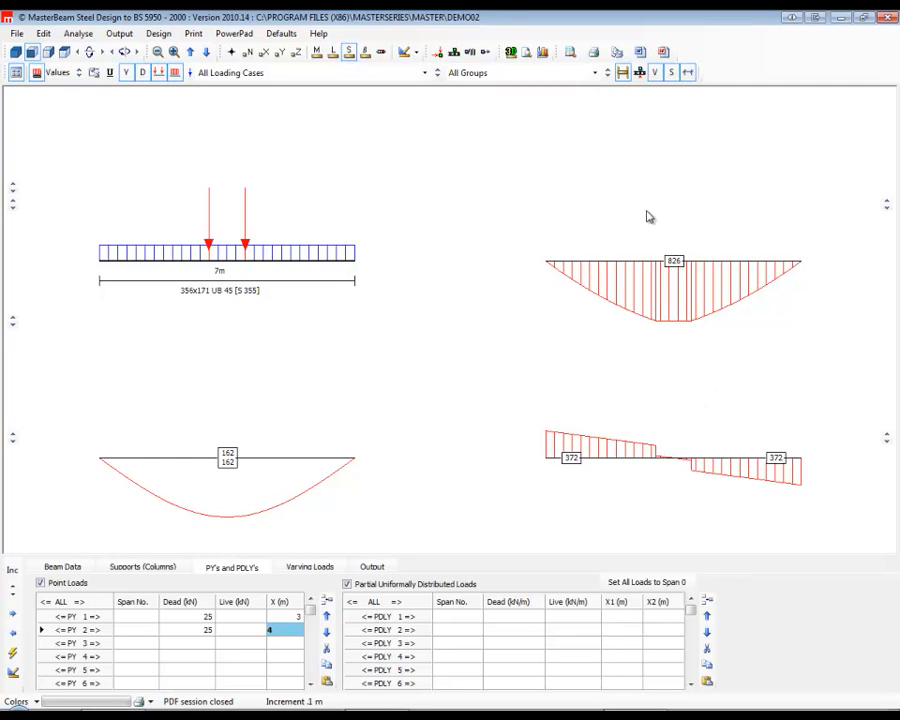
Toggle the diagram values and line loads off and back on, and display the support reactions on the results.
{"action": "left_click", "coordinate": [656, 73]}
{"action": "left_click", "coordinate": [657, 74]}
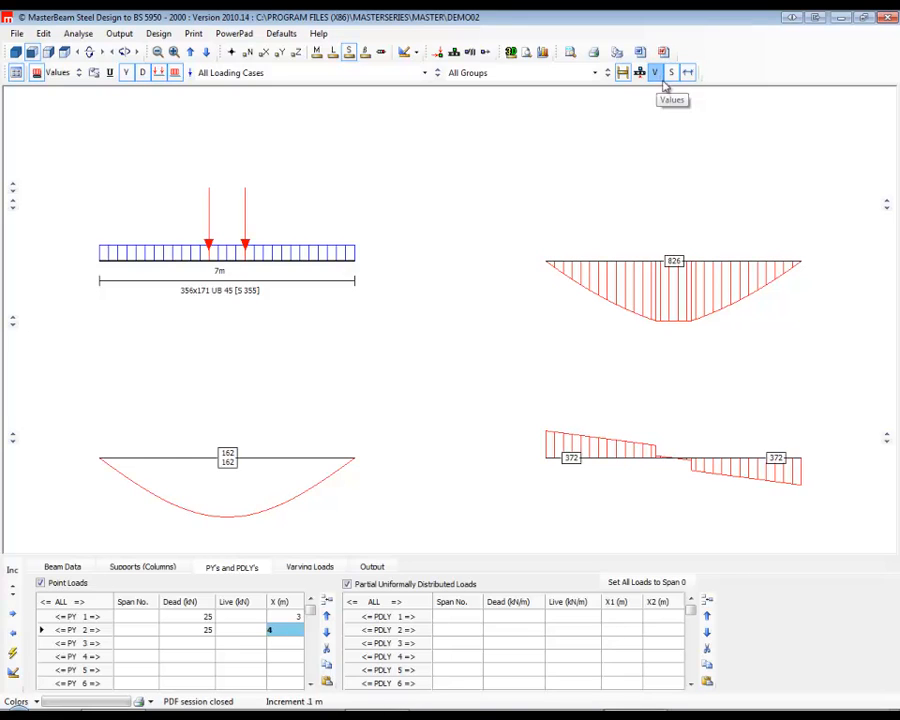
{"action": "left_click", "coordinate": [688, 73]}
{"action": "left_click", "coordinate": [689, 74]}
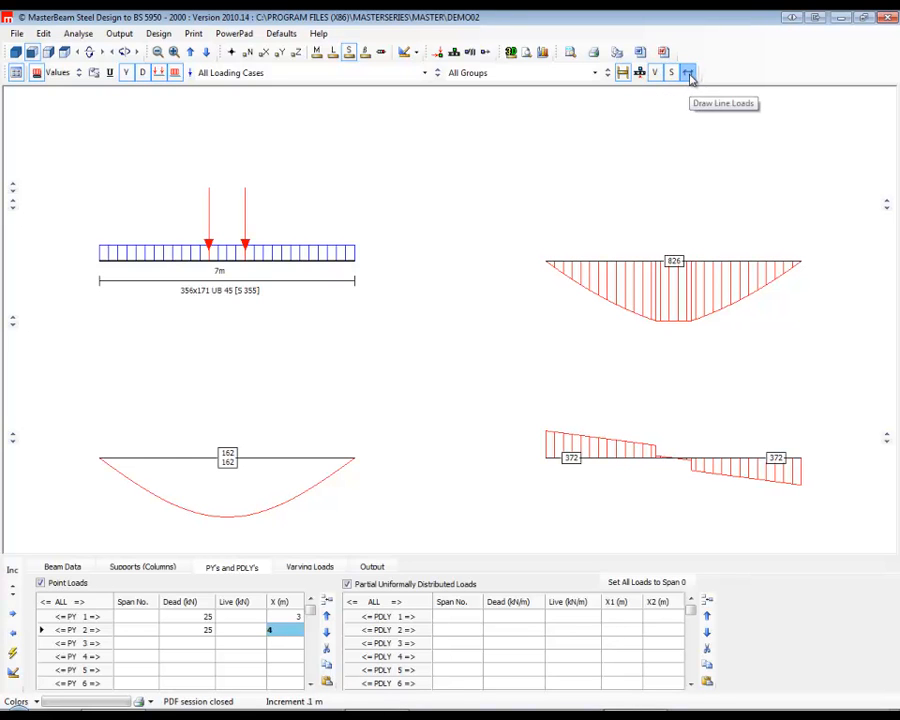
{"action": "left_click", "coordinate": [640, 74]}
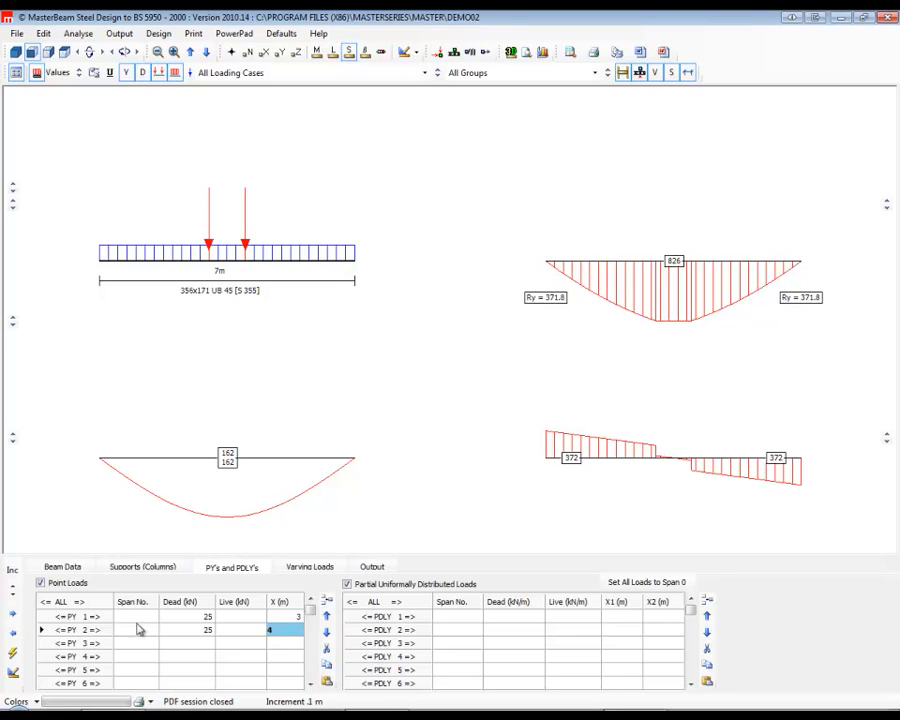
Move the first point load to X = 2 m and the second to X = 3 m.
{"action": "left_click", "coordinate": [292, 616]}
{"action": "key", "text": "BackSpace"}
{"action": "type", "text": "2"}
{"action": "left_click", "coordinate": [277, 630]}
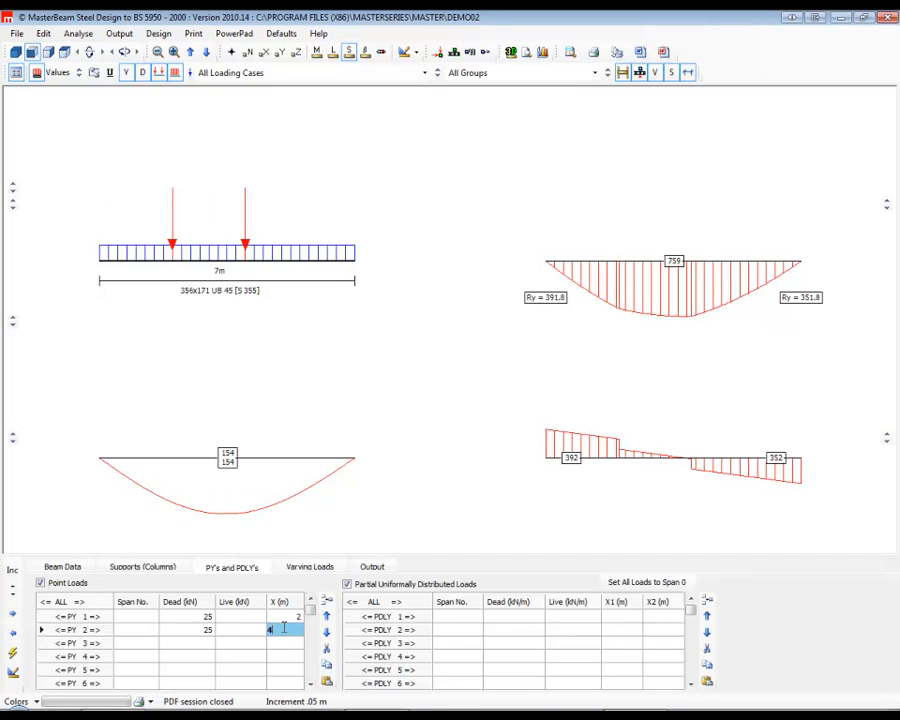
{"action": "key", "text": "BackSpace"}
{"action": "type", "text": "3"}
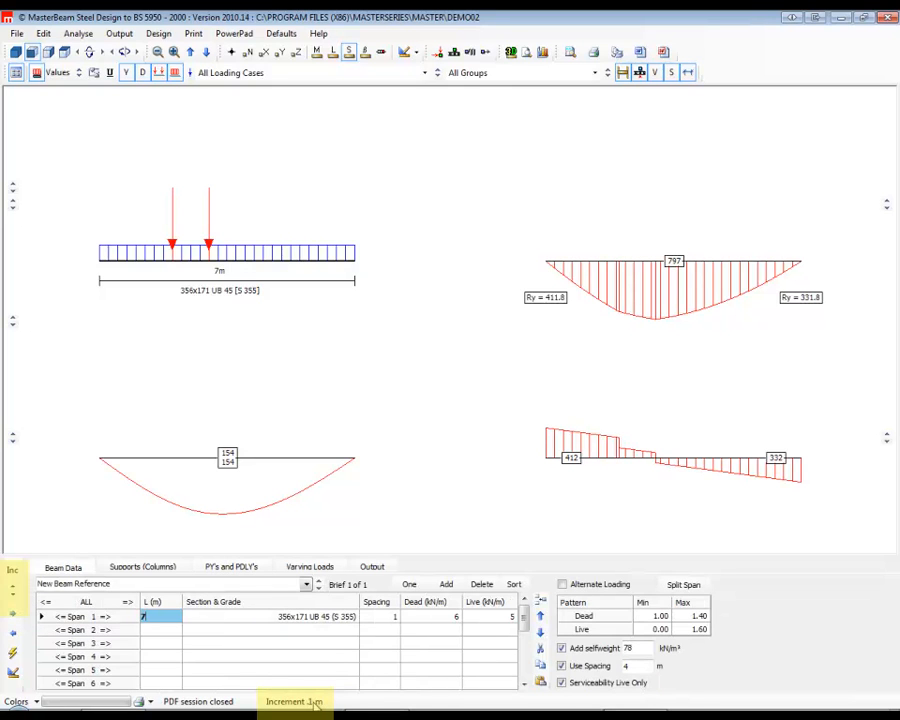
Set the adjustment increment to 0.5 m and return to the point load data.
{"action": "left_click", "coordinate": [13, 589]}
{"action": "left_click", "coordinate": [13, 589]}
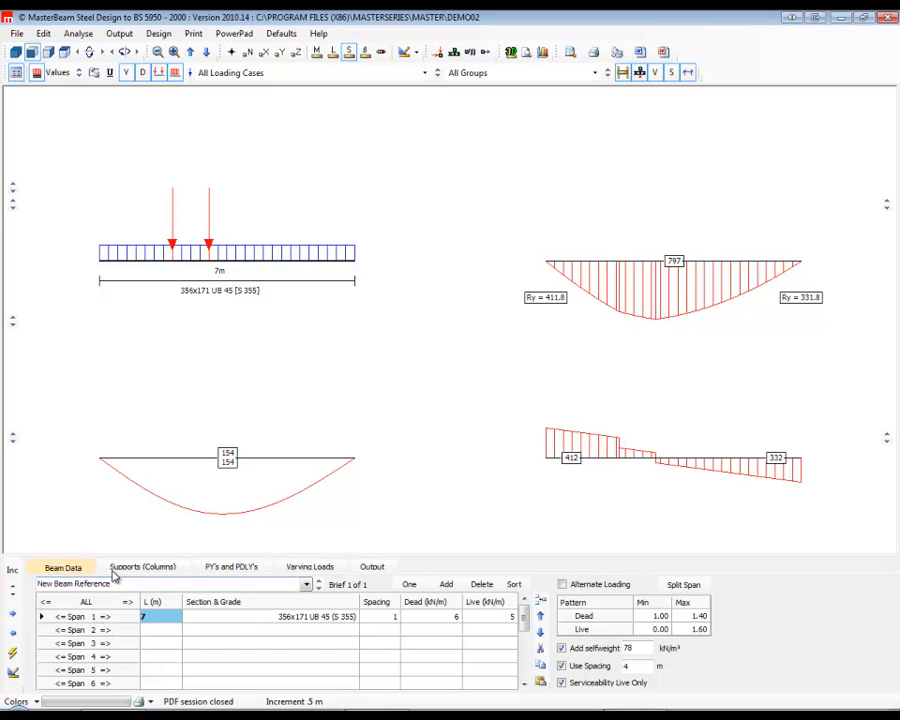
{"action": "left_click", "coordinate": [143, 567]}
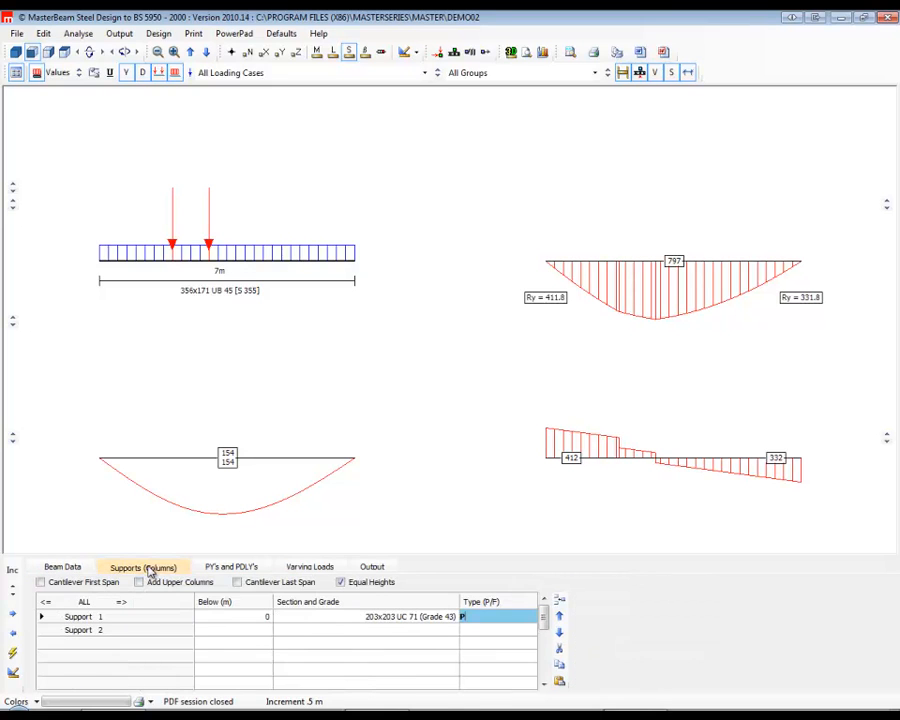
{"action": "left_click", "coordinate": [213, 571]}
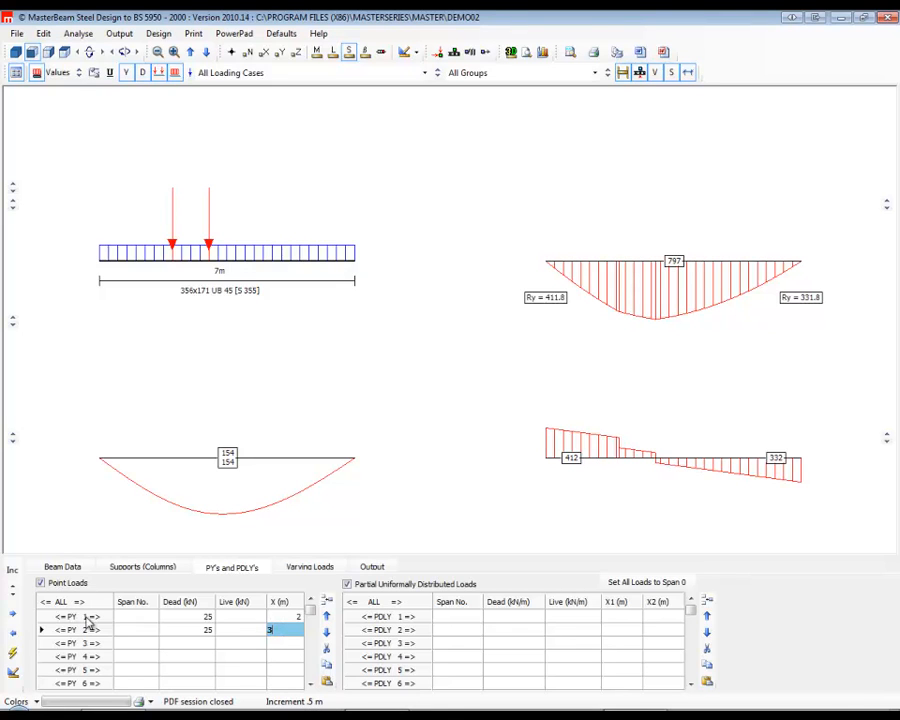
Assign both point loads to span number 1.
{"action": "key", "text": "Up"}
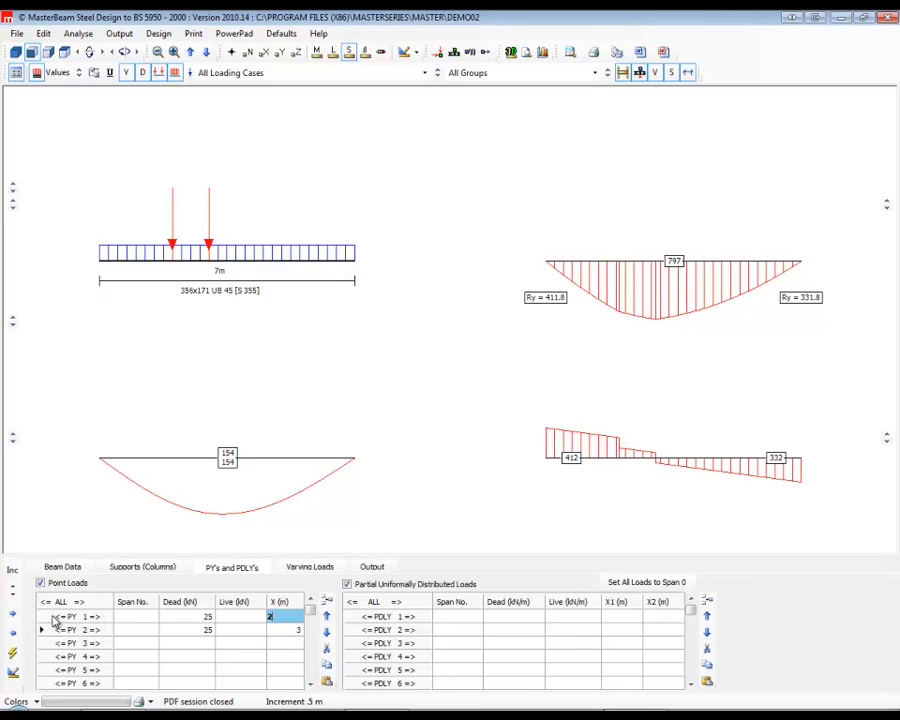
{"action": "left_click", "coordinate": [142, 618]}
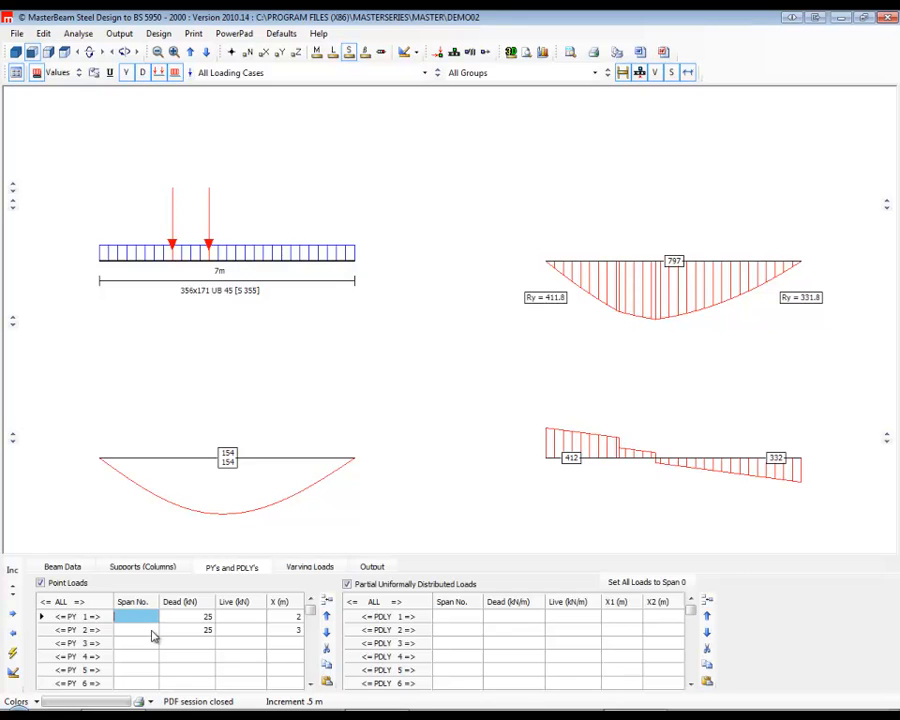
{"action": "type", "text": "1"}
{"action": "key", "text": "Down"}
{"action": "type", "text": "1"}
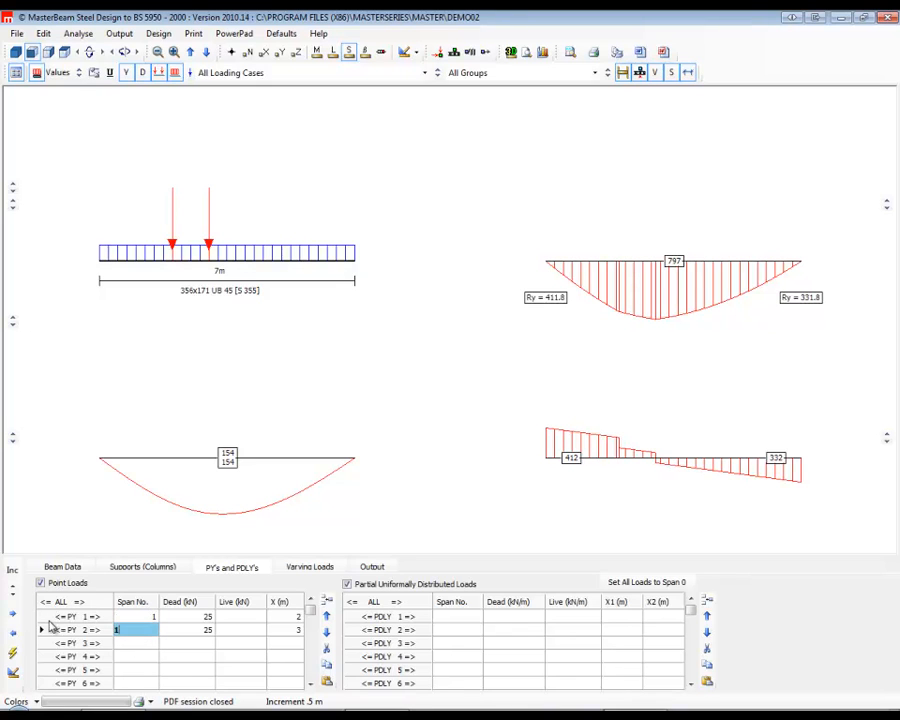
Nudge the first point load back and forth along the span in 0.5 m increments and return it to X = 2 m.
{"action": "left_click", "coordinate": [57, 615]}
{"action": "left_click", "coordinate": [57, 615]}
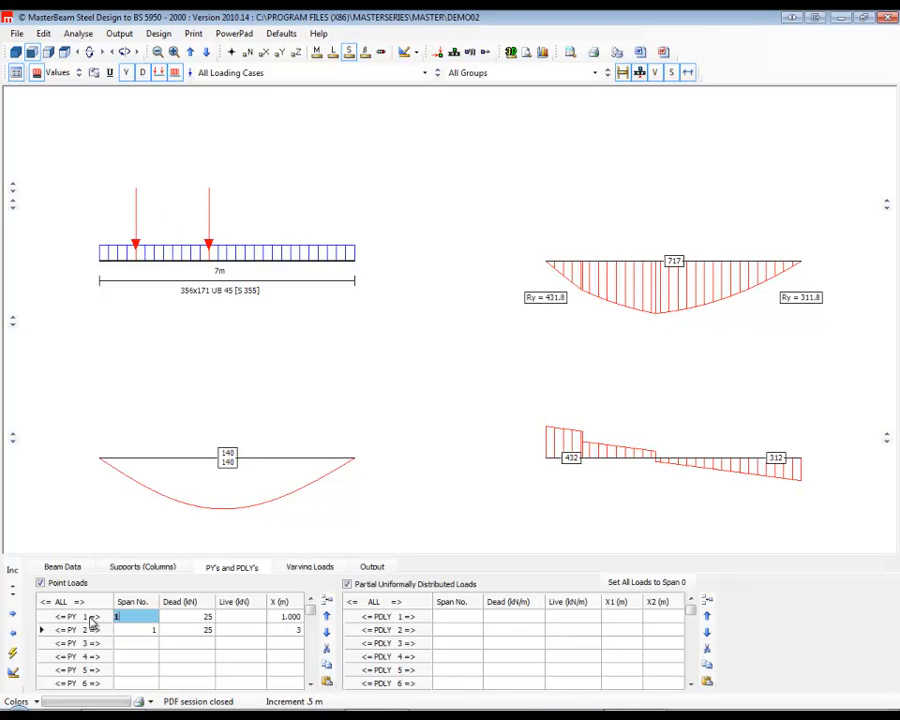
{"action": "left_click", "coordinate": [96, 618]}
{"action": "left_click", "coordinate": [97, 618]}
{"action": "left_click", "coordinate": [98, 618]}
{"action": "left_click", "coordinate": [97, 618]}
{"action": "left_click", "coordinate": [94, 618]}
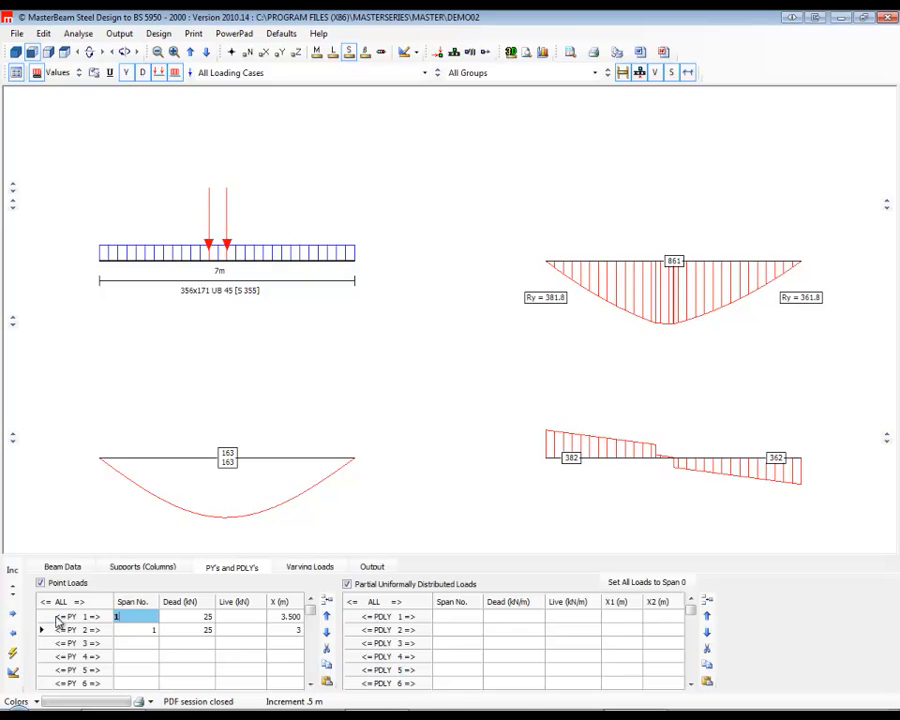
{"action": "left_click", "coordinate": [61, 620]}
{"action": "left_click", "coordinate": [60, 621]}
{"action": "left_click", "coordinate": [61, 621]}
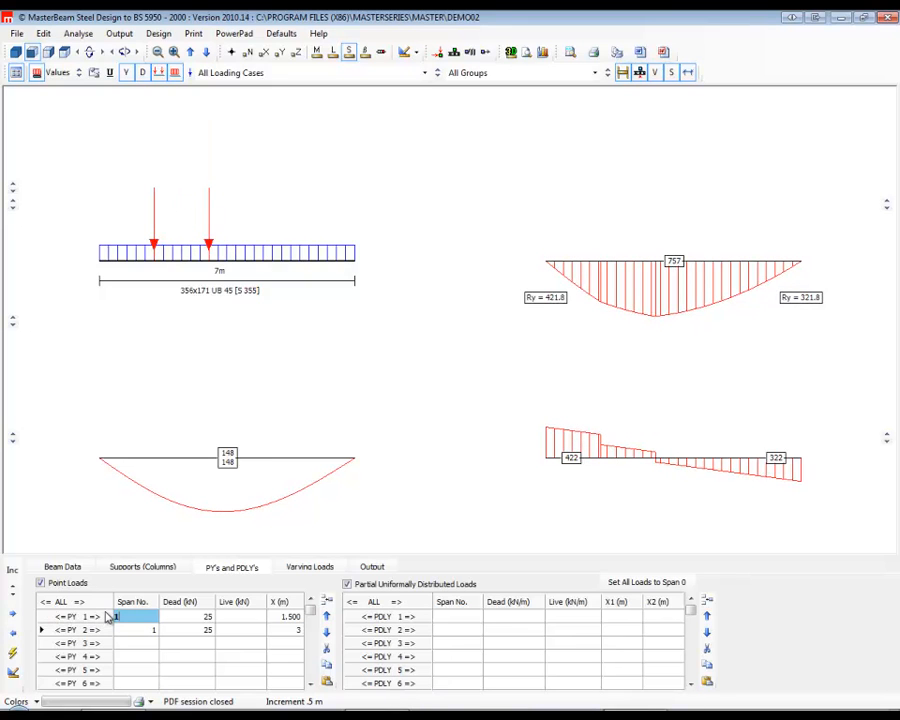
{"action": "double_click", "coordinate": [96, 618]}
{"action": "left_click", "coordinate": [96, 620]}
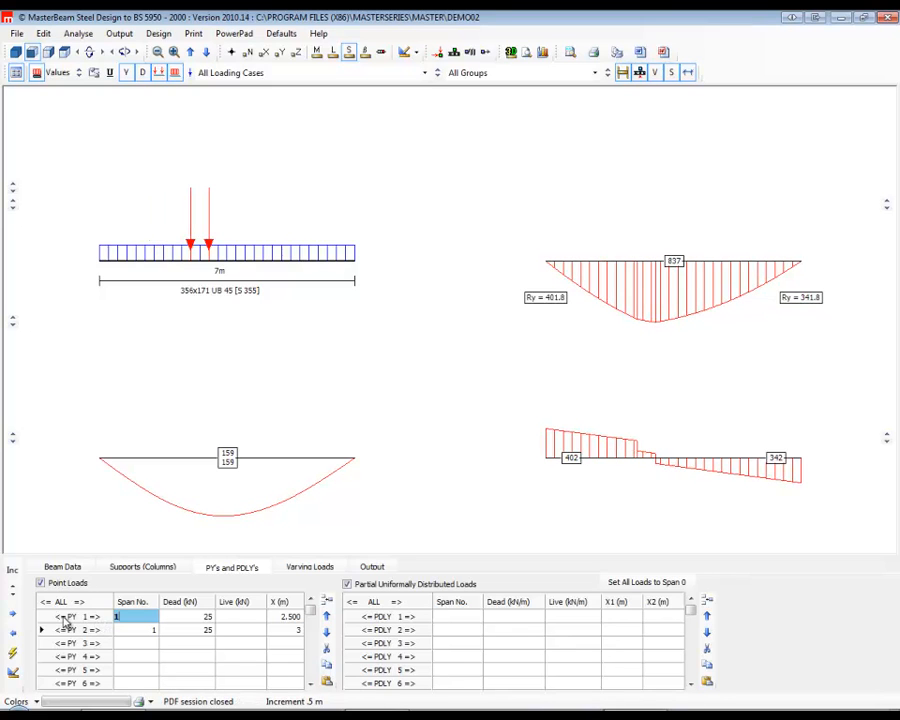
{"action": "left_click", "coordinate": [62, 621]}
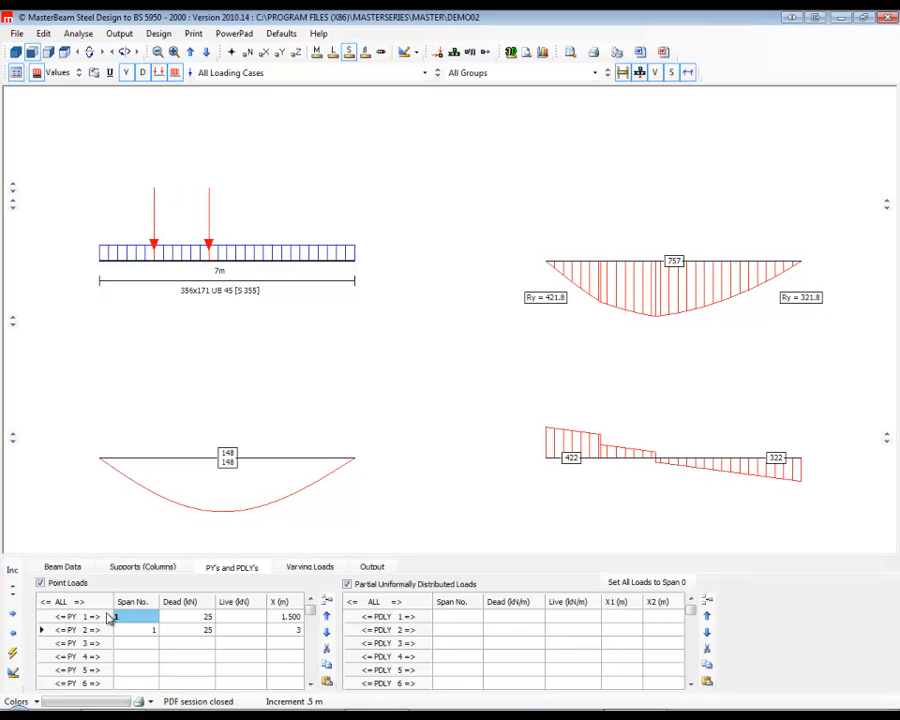
{"action": "left_click", "coordinate": [96, 618]}
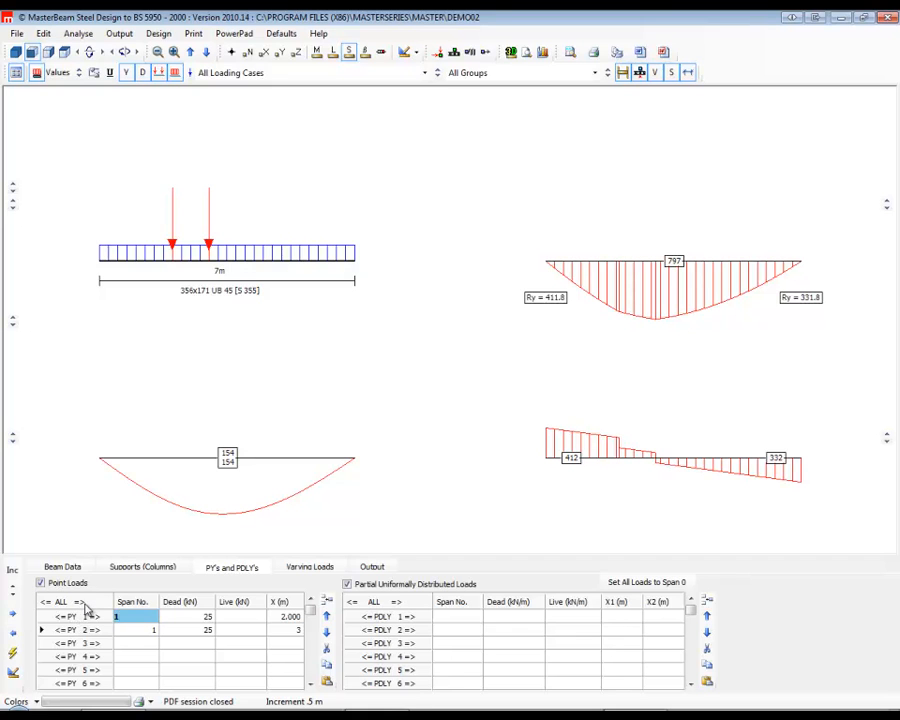
Shift all point loads together in 0.5 m increments to X = 4.5 m and 5.5 m.
{"action": "left_click", "coordinate": [84, 604]}
{"action": "left_click", "coordinate": [84, 604]}
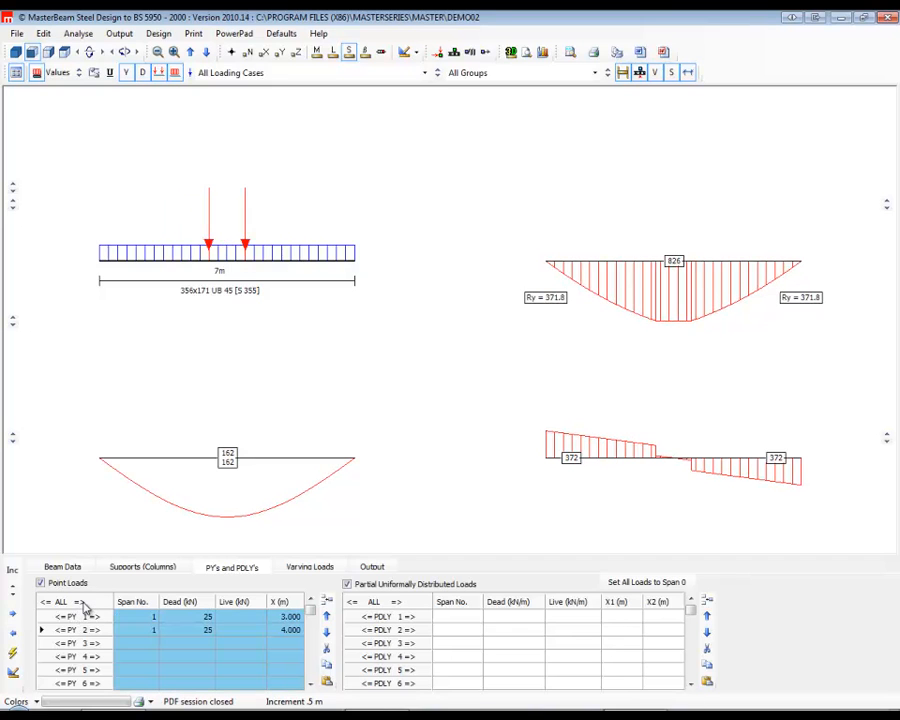
{"action": "left_click", "coordinate": [84, 604]}
{"action": "double_click", "coordinate": [84, 604]}
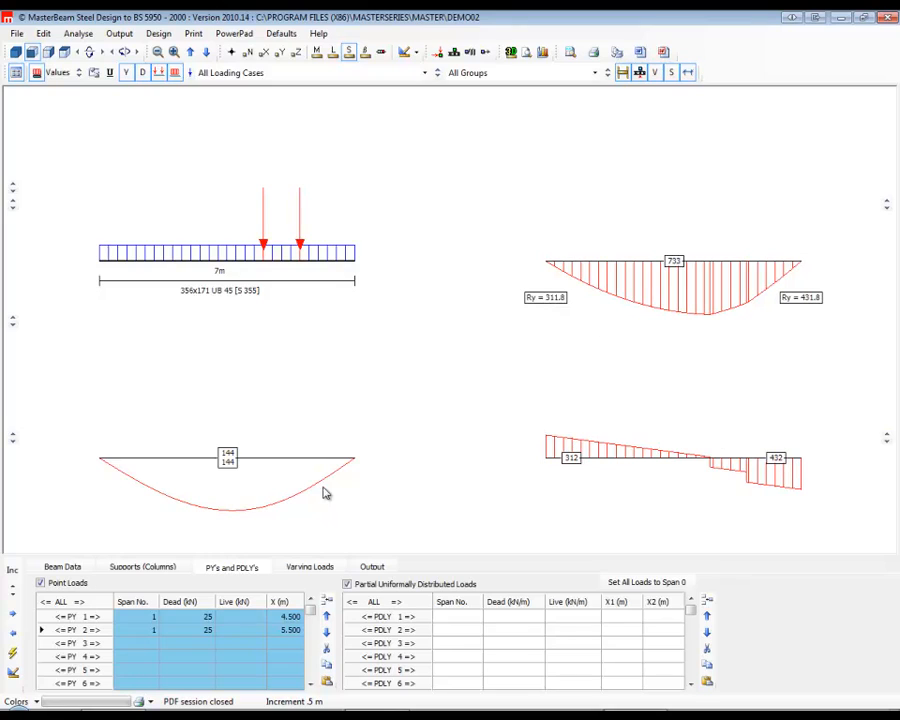
Try nudging only the first point load to X = 5.5 m, and bring it back to 4.5 m.
{"action": "left_click", "coordinate": [76, 621]}
{"action": "left_click", "coordinate": [75, 621]}
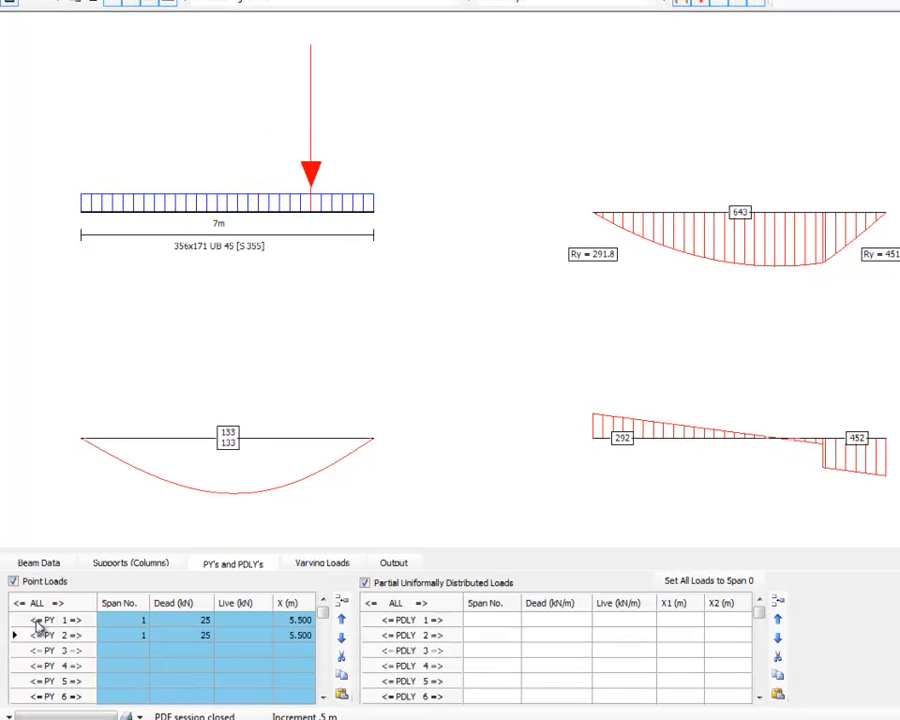
{"action": "left_click", "coordinate": [34, 622]}
{"action": "left_click", "coordinate": [34, 622]}
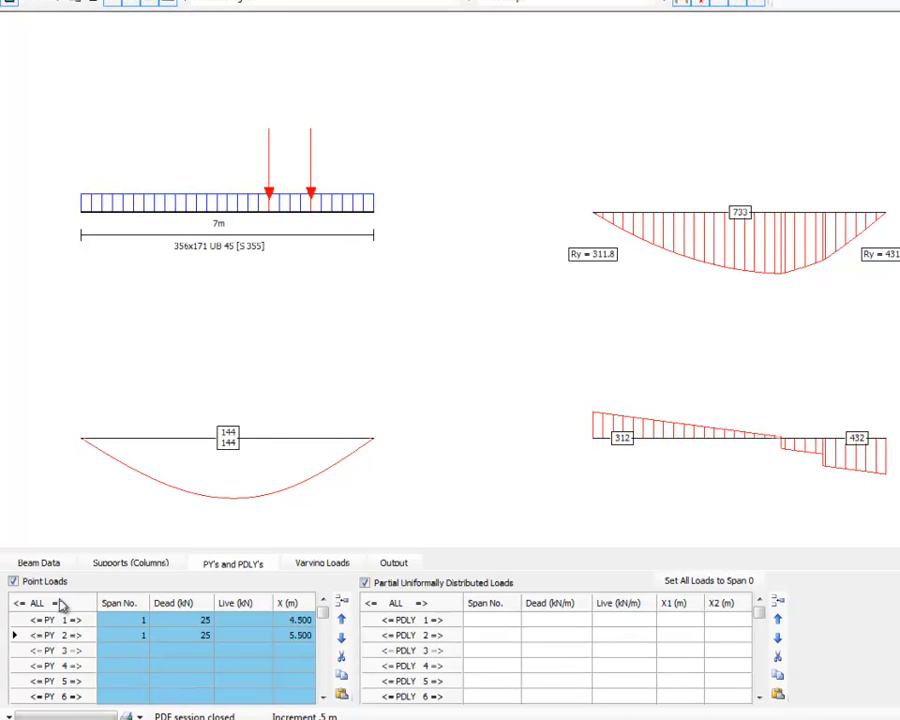
Shift all point loads together to X = 6 m and 7 m, and back to X = 3 m and 4 m.
{"action": "left_click", "coordinate": [60, 604]}
{"action": "left_click", "coordinate": [60, 604]}
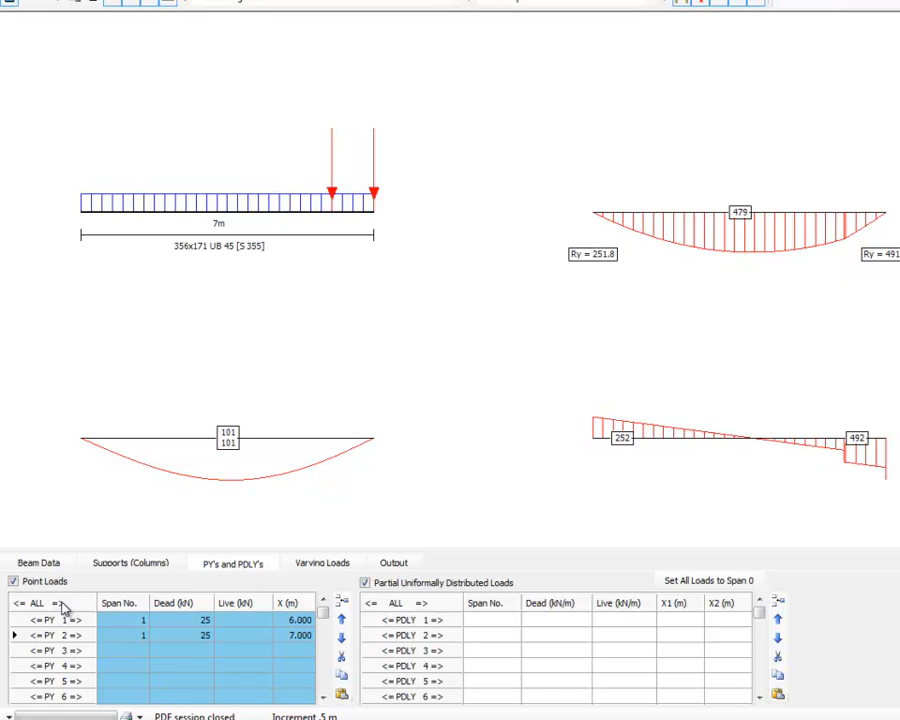
{"action": "left_click", "coordinate": [19, 604]}
{"action": "left_click", "coordinate": [19, 604]}
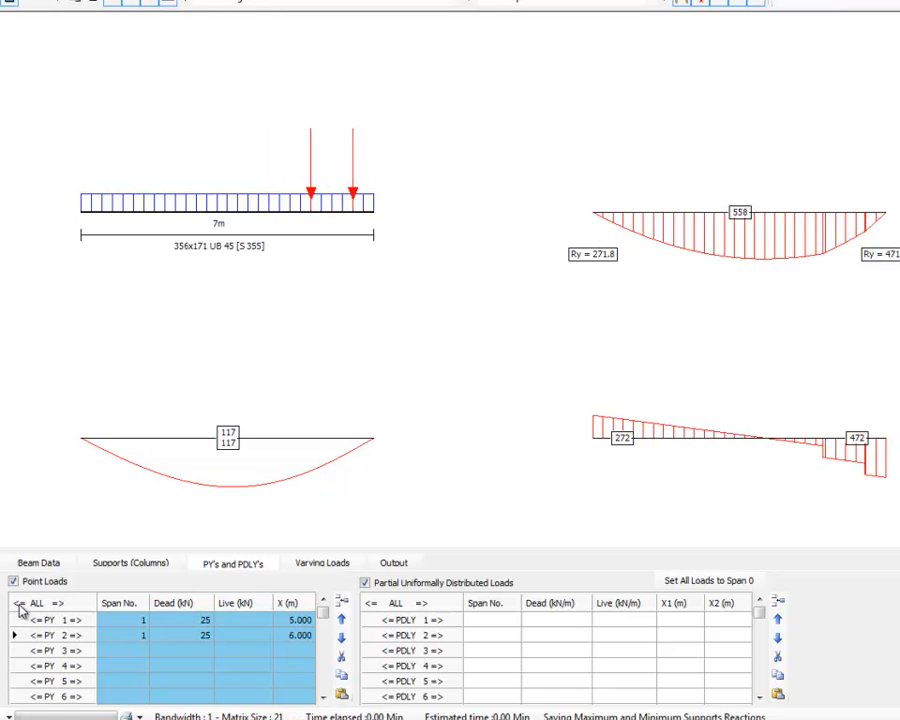
{"action": "left_click", "coordinate": [19, 605]}
{"action": "left_click", "coordinate": [19, 605]}
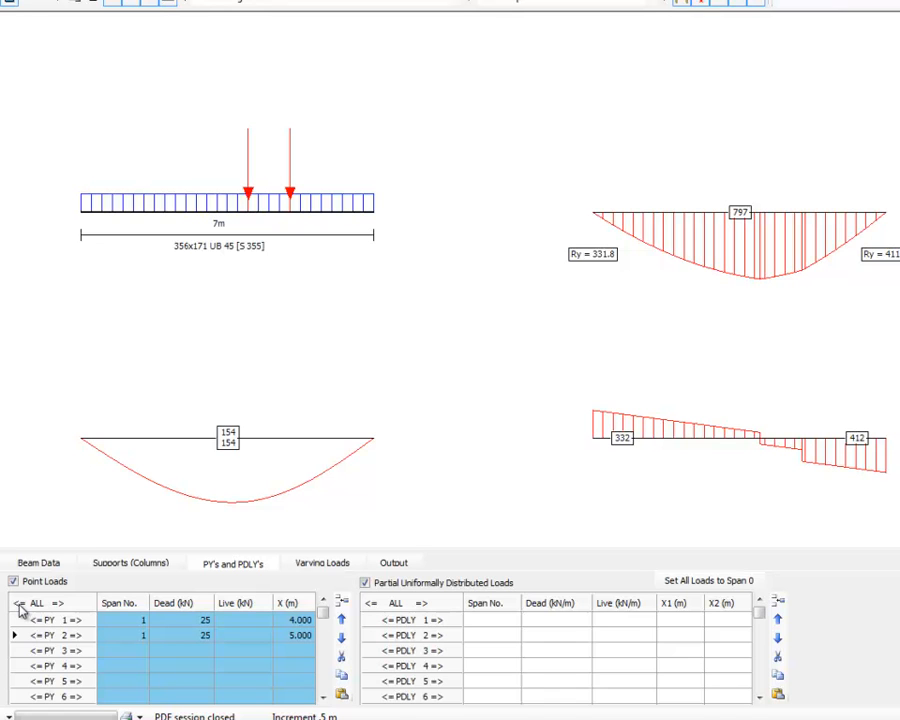
{"action": "left_click", "coordinate": [19, 604]}
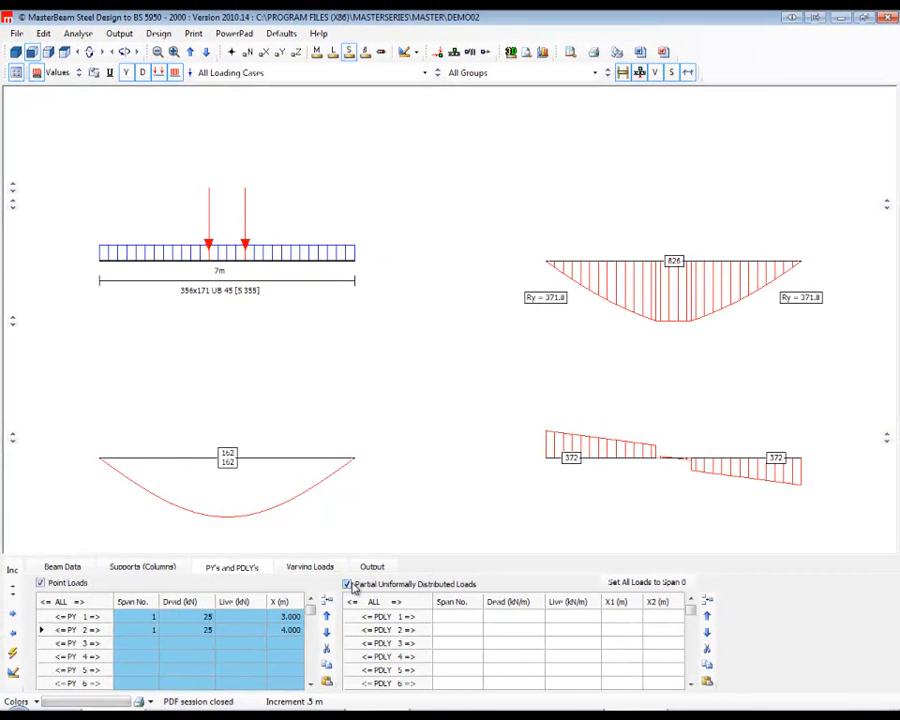
Add a partial uniformly distributed live load of 10 kN/m on span 1 from X1 = 2 m to X2 = 5 m and show the load values.
{"action": "left_click", "coordinate": [460, 616]}
{"action": "type", "text": "1"}
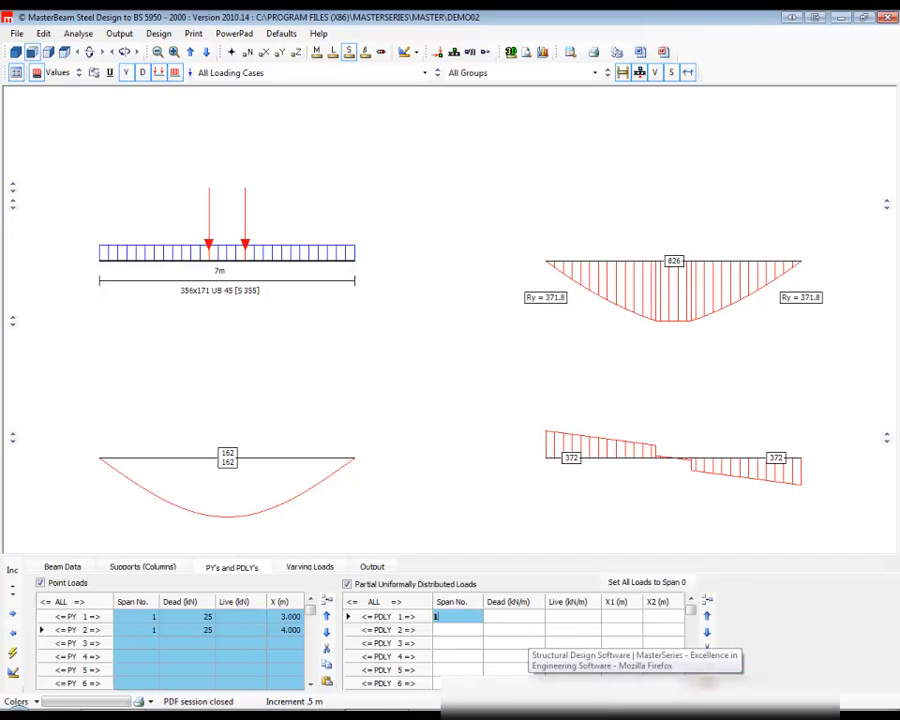
{"action": "left_click", "coordinate": [578, 617]}
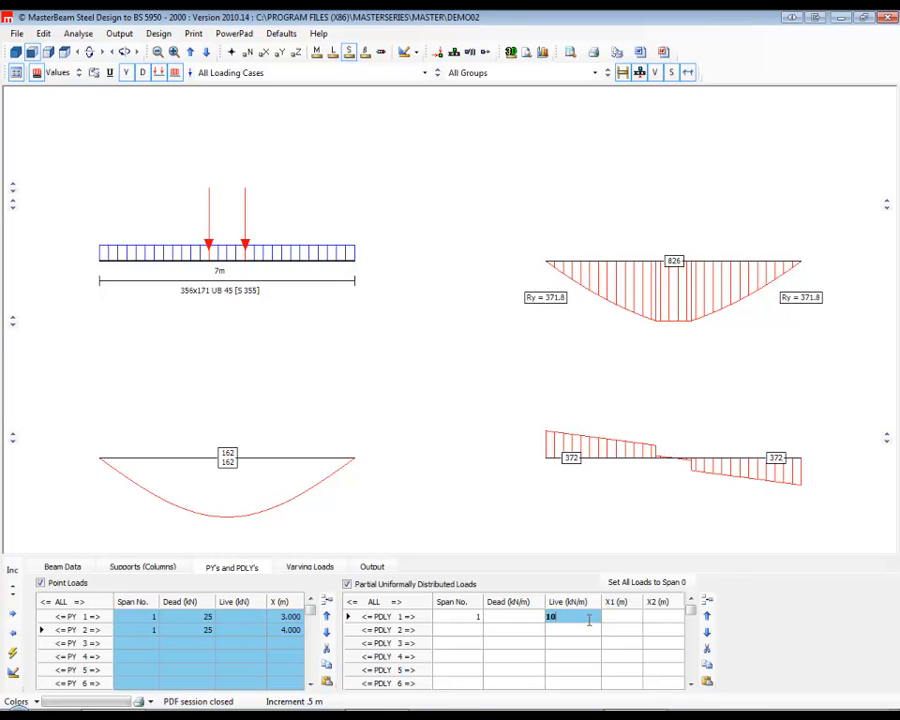
{"action": "left_click", "coordinate": [620, 617]}
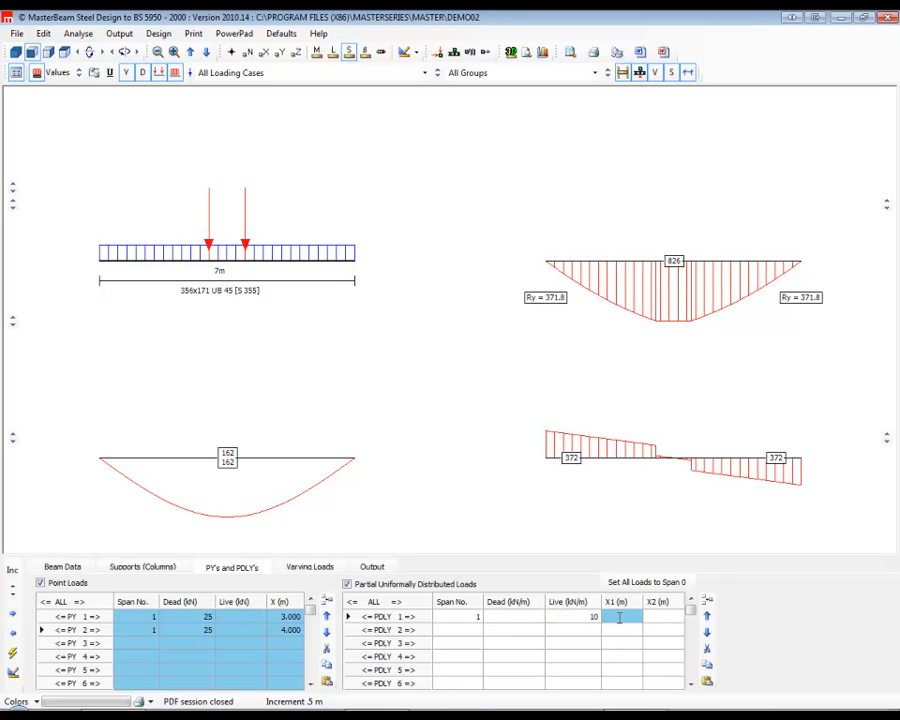
{"action": "type", "text": "2"}
{"action": "left_click", "coordinate": [661, 618]}
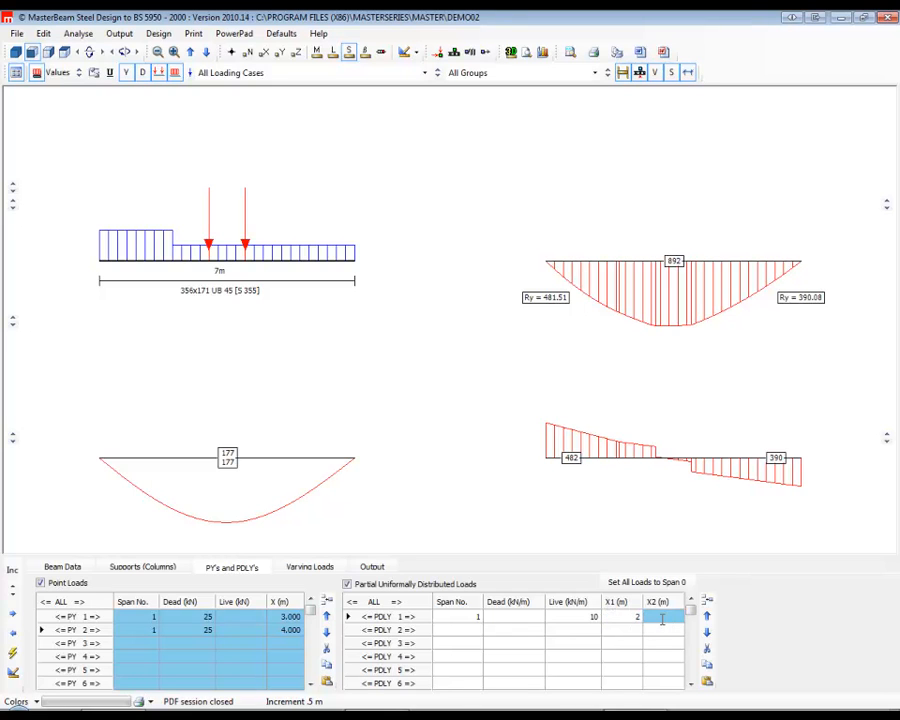
{"action": "type", "text": "5"}
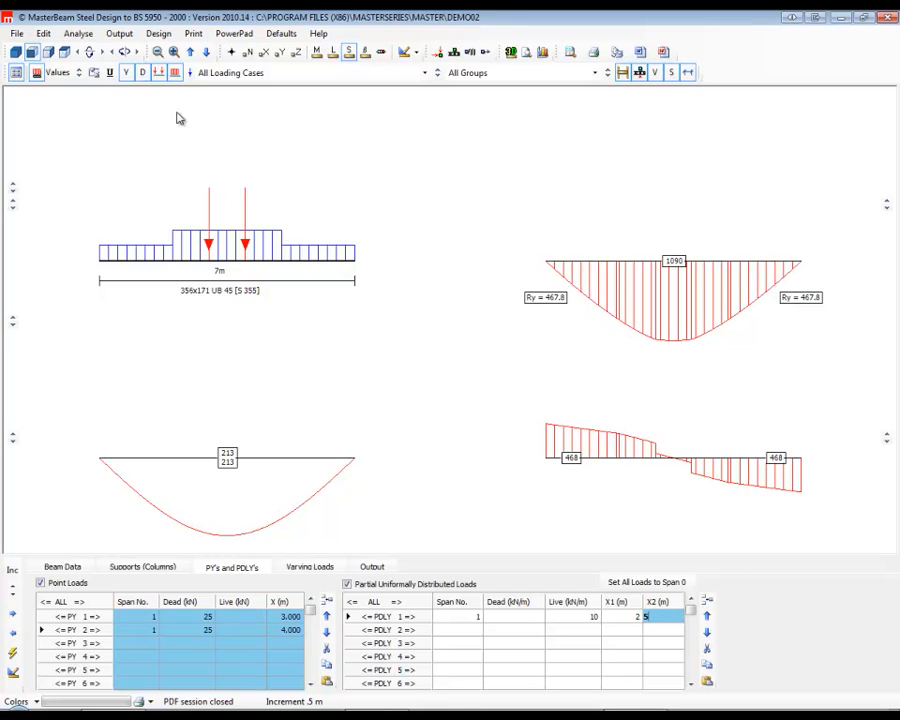
{"action": "left_click", "coordinate": [57, 72]}
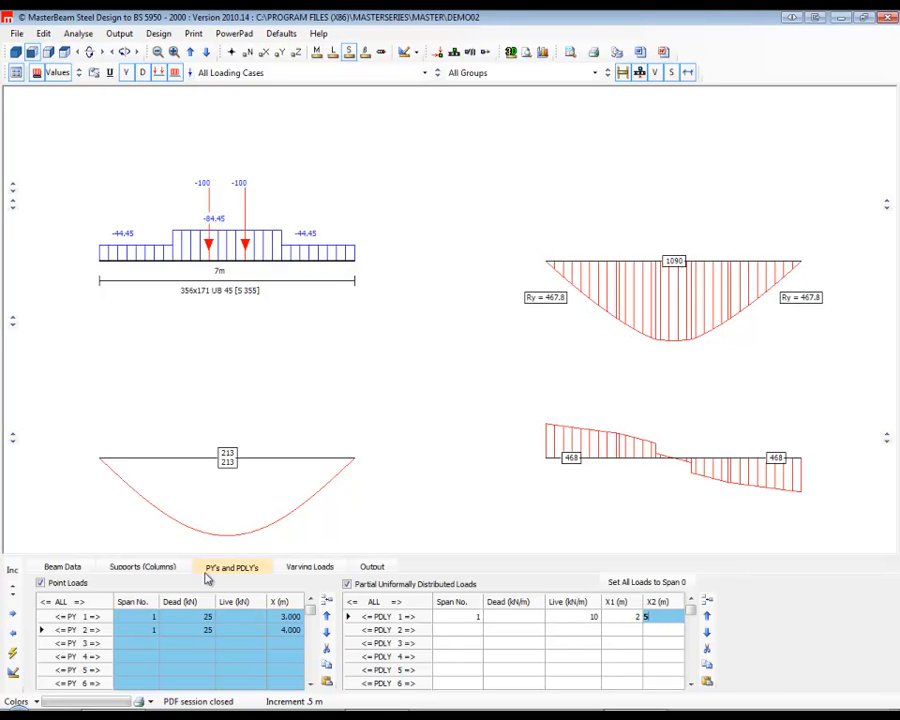
Add a partial varying dead load on span 1 from 2 kN/m at X1 = 3 m to 22 kN/m at X2 = 4.5 m.
{"action": "left_click", "coordinate": [307, 567]}
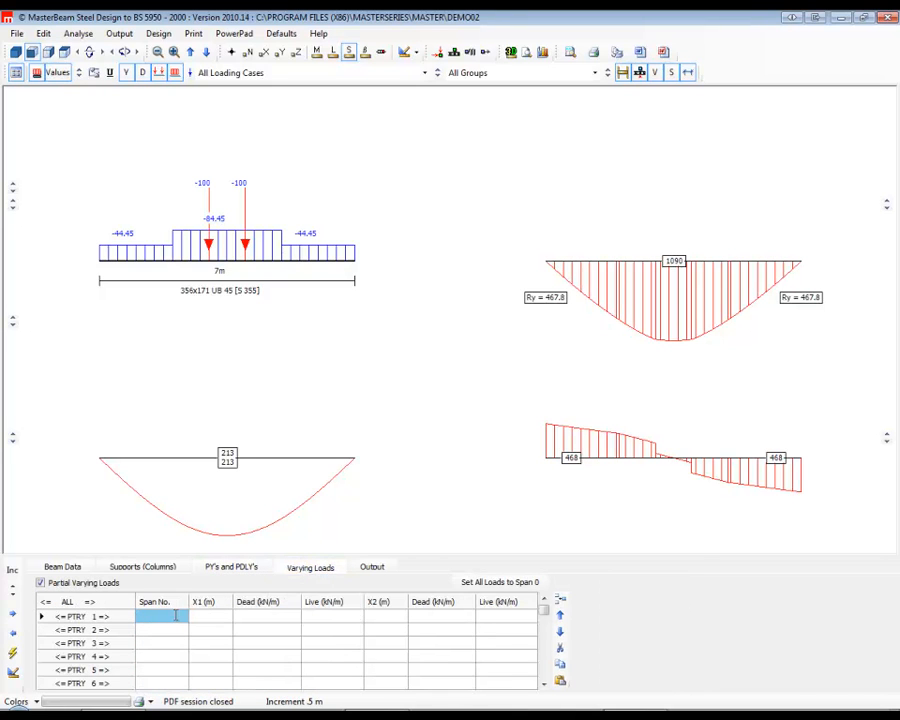
{"action": "type", "text": "1"}
{"action": "left_click", "coordinate": [212, 620]}
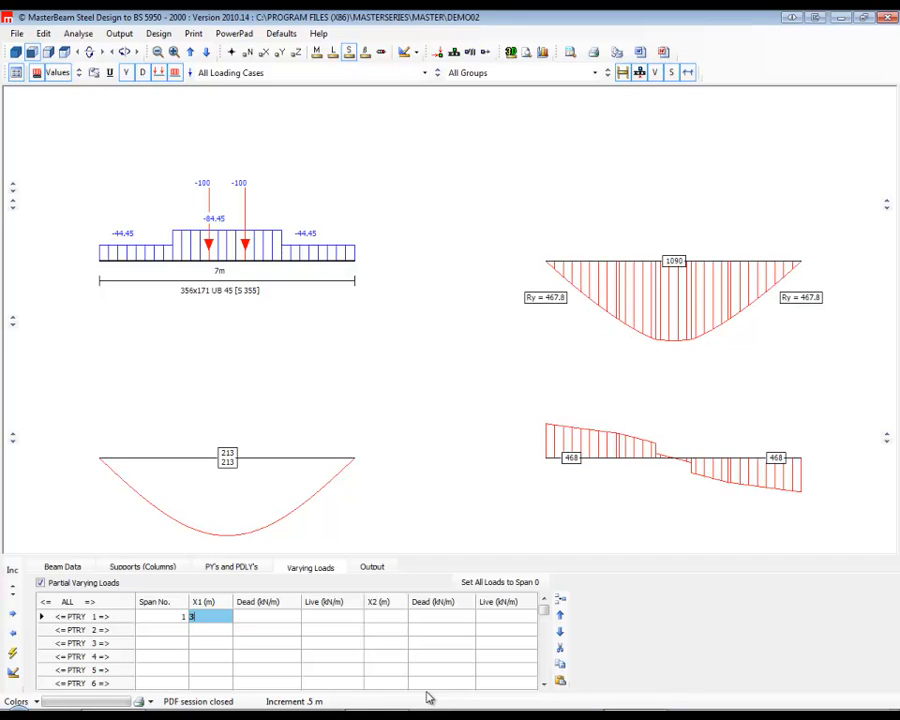
{"action": "type", "text": "3"}
{"action": "left_click", "coordinate": [400, 617]}
{"action": "type", "text": "4.5"}
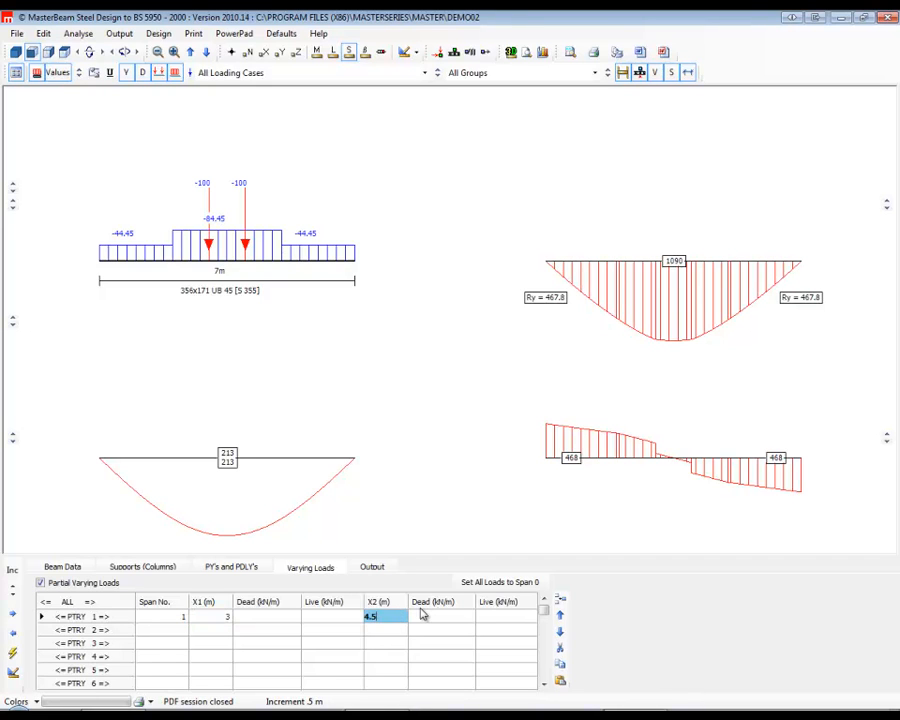
{"action": "left_click", "coordinate": [256, 618]}
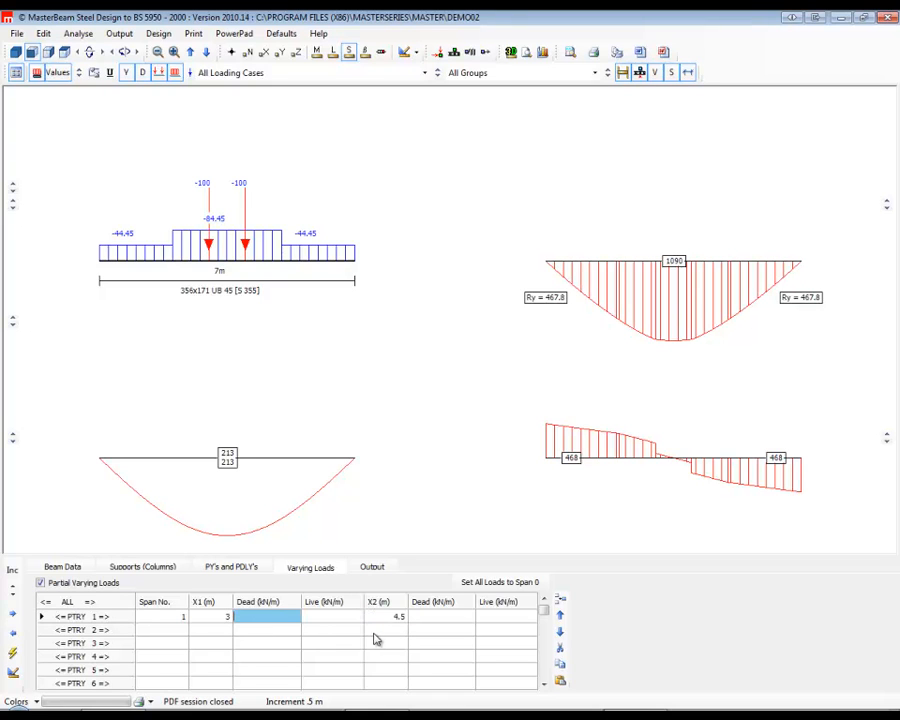
{"action": "type", "text": "2"}
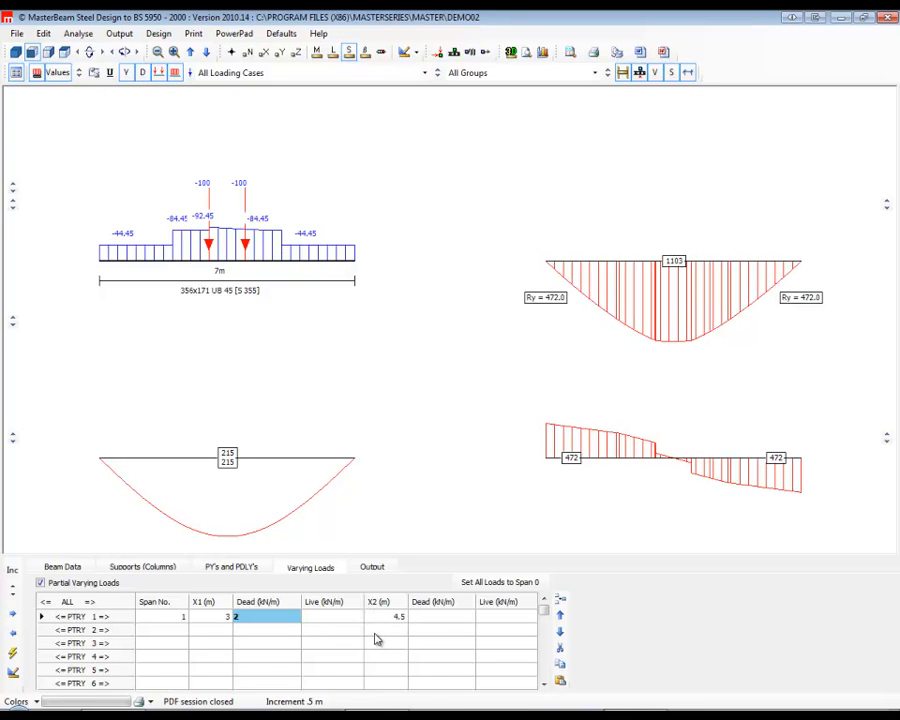
{"action": "left_click", "coordinate": [441, 620]}
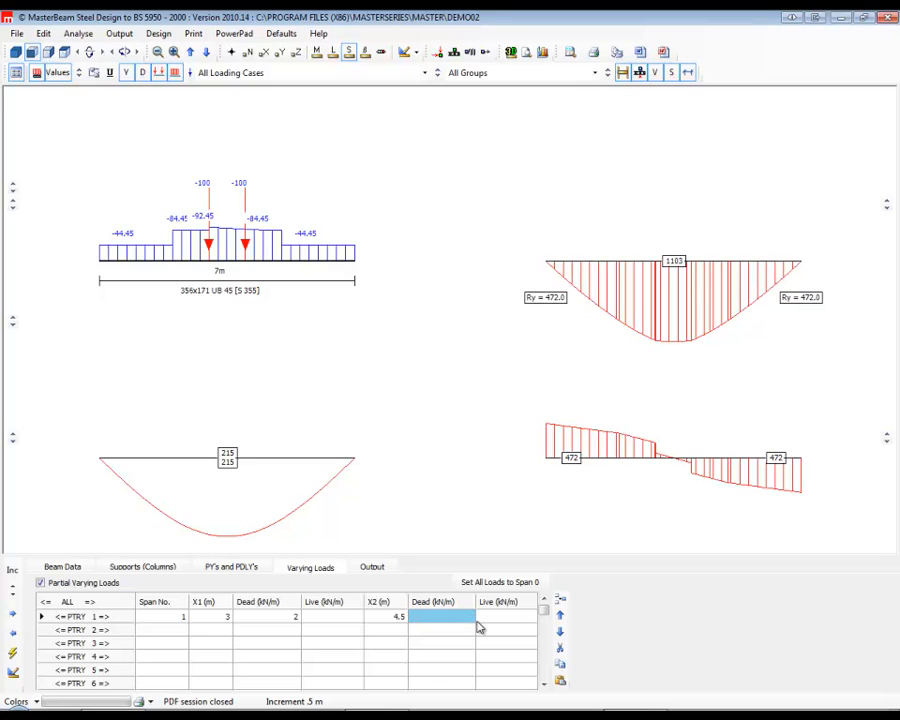
{"action": "type", "text": "22"}
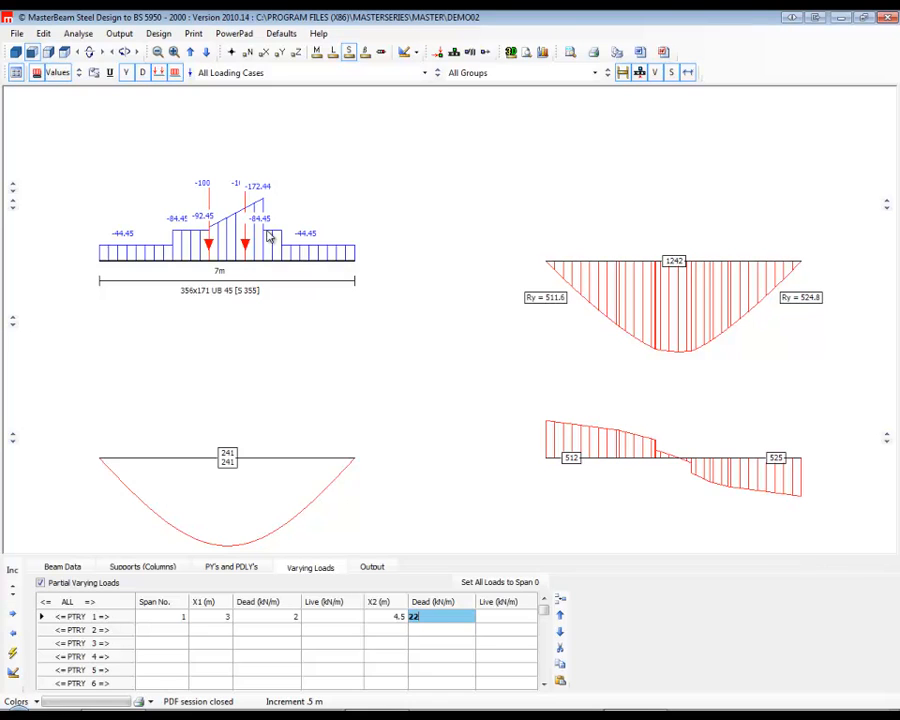
Shift the varying load in 0.5 m increments to X1 = 5 m and X2 = 6.5 m.
{"action": "left_click", "coordinate": [104, 621]}
{"action": "left_click", "coordinate": [104, 621]}
{"action": "left_click", "coordinate": [102, 621]}
{"action": "left_click", "coordinate": [100, 622]}
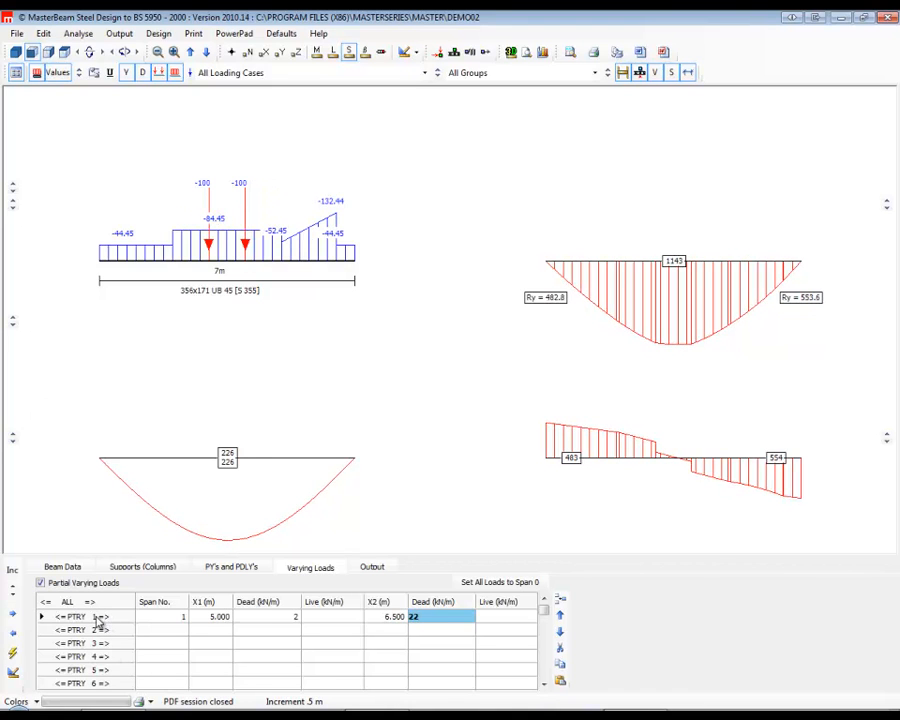
Shift the varying load back in 0.5 m increments past X1 = 1 m and X2 = 2.5 m, towards the start of the span.
{"action": "left_click", "coordinate": [62, 621]}
{"action": "left_click", "coordinate": [62, 621]}
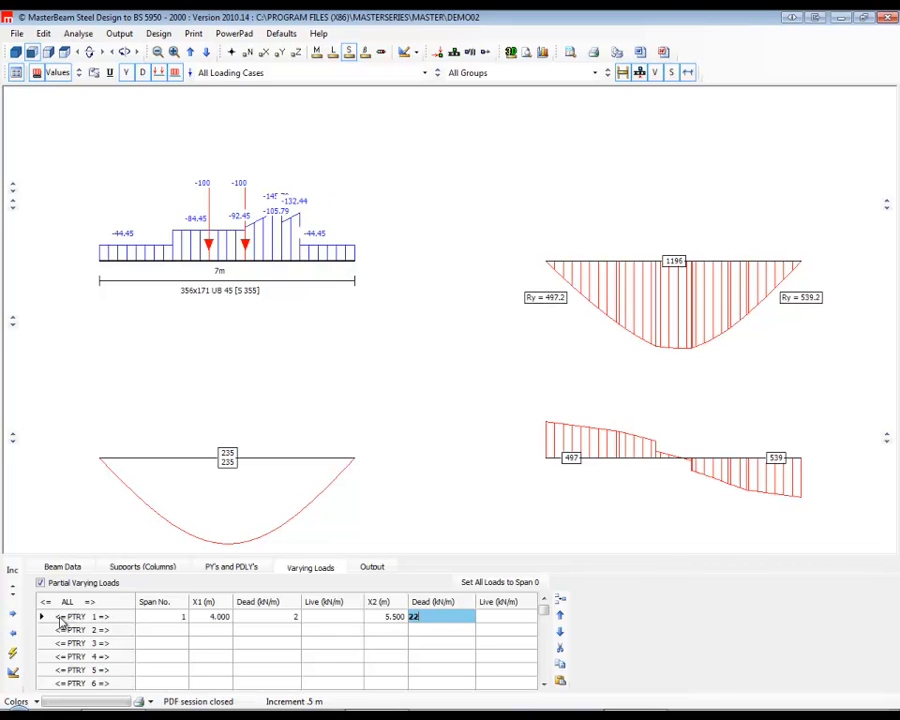
{"action": "left_click", "coordinate": [62, 621]}
{"action": "left_click", "coordinate": [62, 621]}
{"action": "left_click", "coordinate": [62, 621]}
{"action": "left_click", "coordinate": [62, 621]}
{"action": "left_click", "coordinate": [62, 621]}
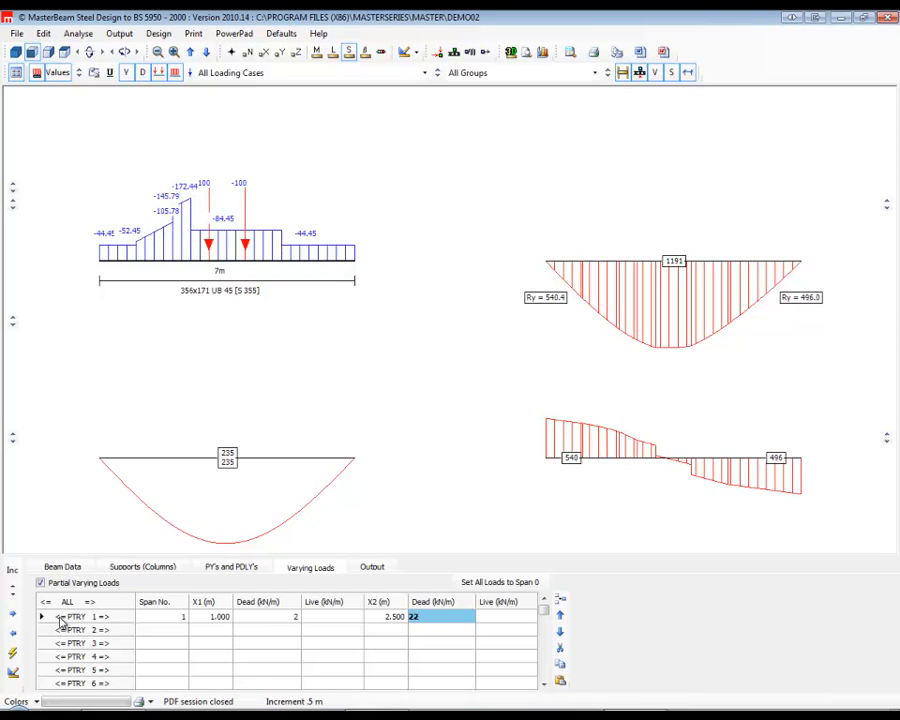
{"action": "left_click", "coordinate": [60, 618]}
{"action": "left_click", "coordinate": [60, 618]}
Move the varying load forward in 0.5 m increments to X1 = 2.5 m and X2 = 4 m.
{"action": "left_click", "coordinate": [109, 618]}
{"action": "left_click", "coordinate": [108, 618]}
{"action": "left_click", "coordinate": [108, 618]}
{"action": "left_click", "coordinate": [108, 618]}
{"action": "left_click", "coordinate": [108, 618]}
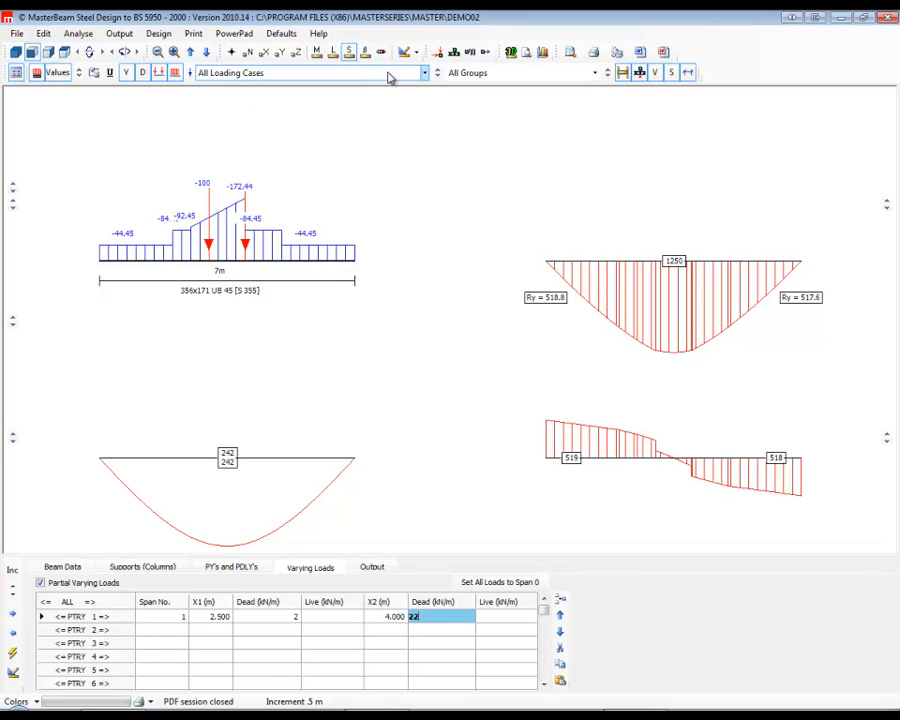
View the diagrams for load case 001 All Spans Loaded and case 002 Live Only, and return to All Loading Cases.
{"action": "left_click", "coordinate": [424, 76]}
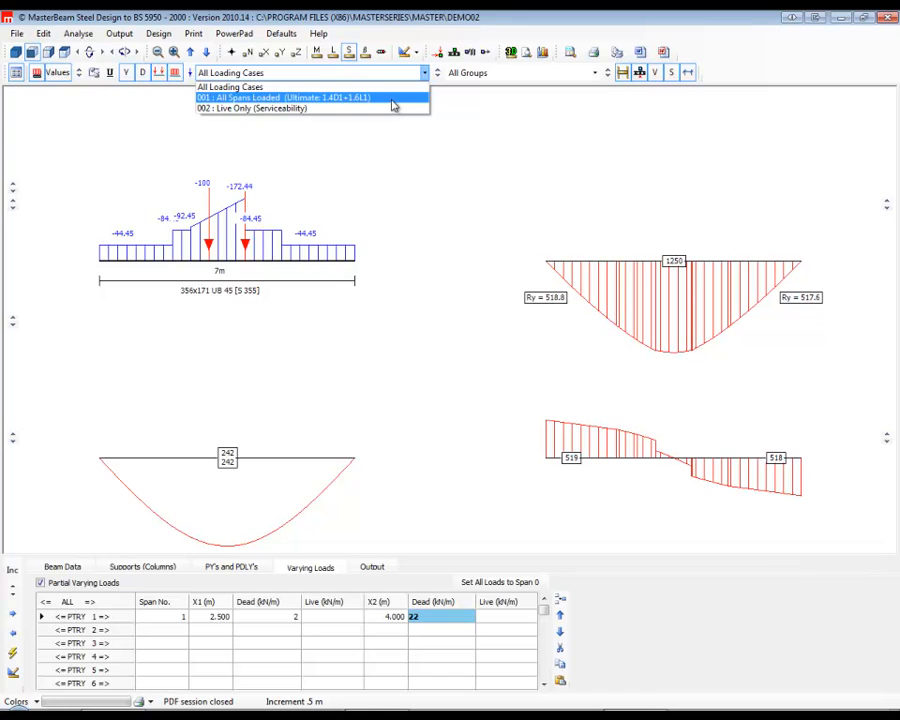
{"action": "left_click", "coordinate": [394, 100]}
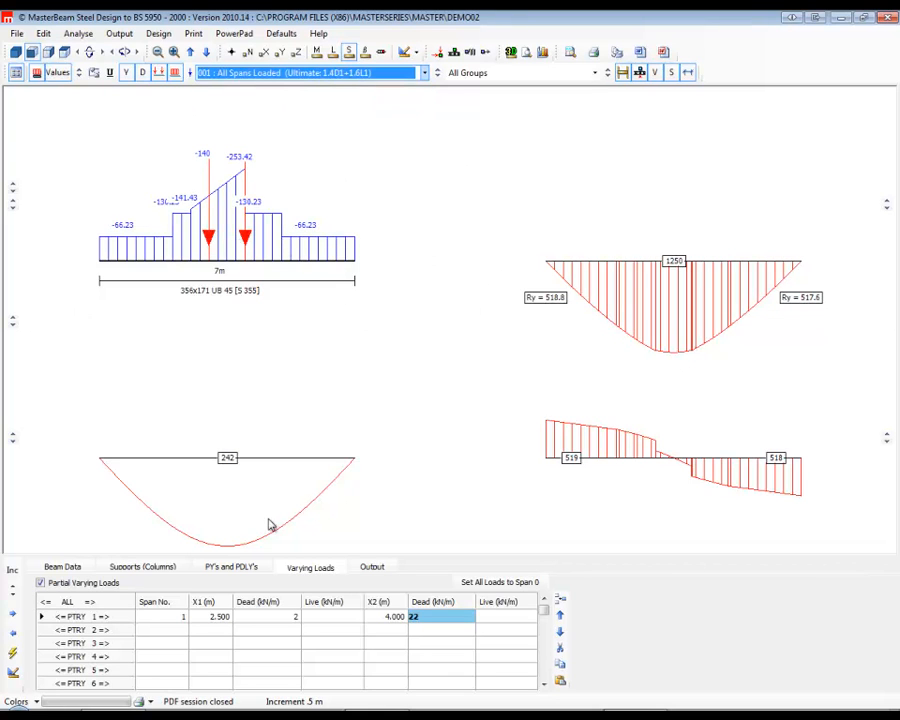
{"action": "left_click", "coordinate": [410, 76]}
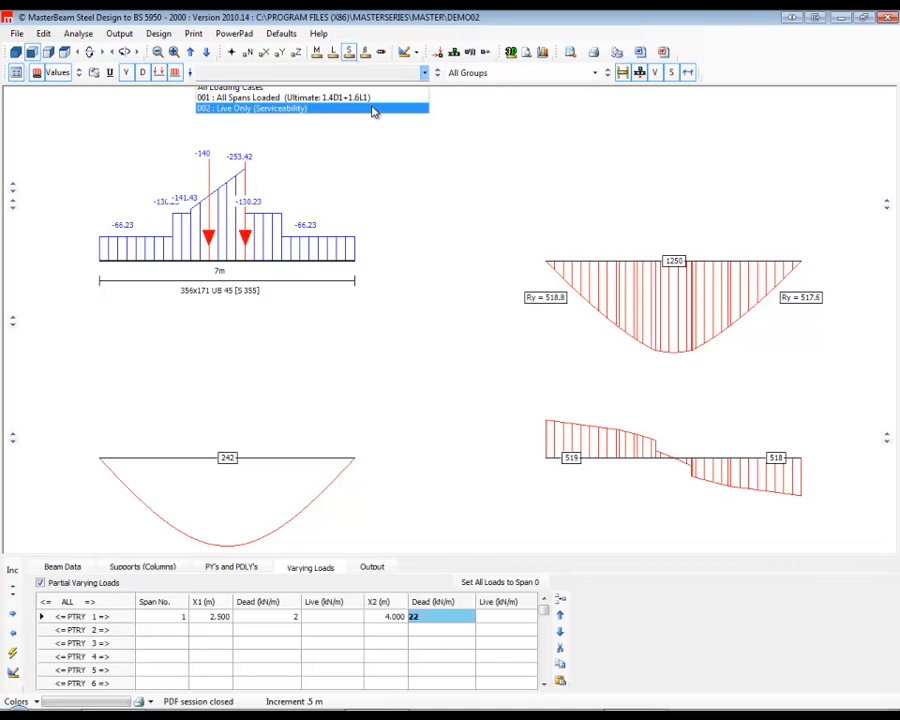
{"action": "left_click", "coordinate": [372, 108]}
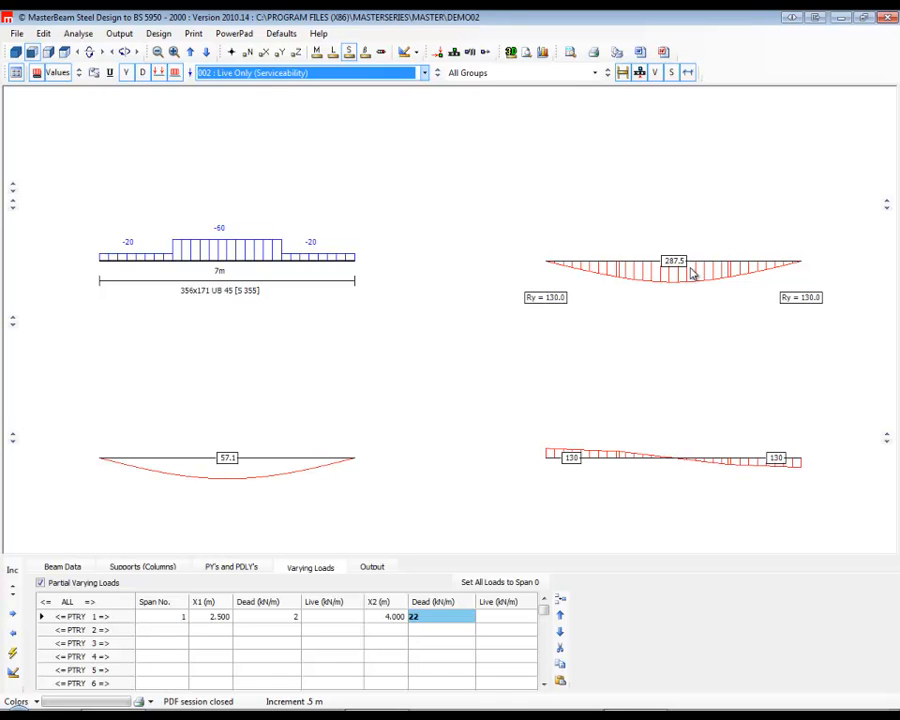
{"action": "left_click", "coordinate": [424, 73]}
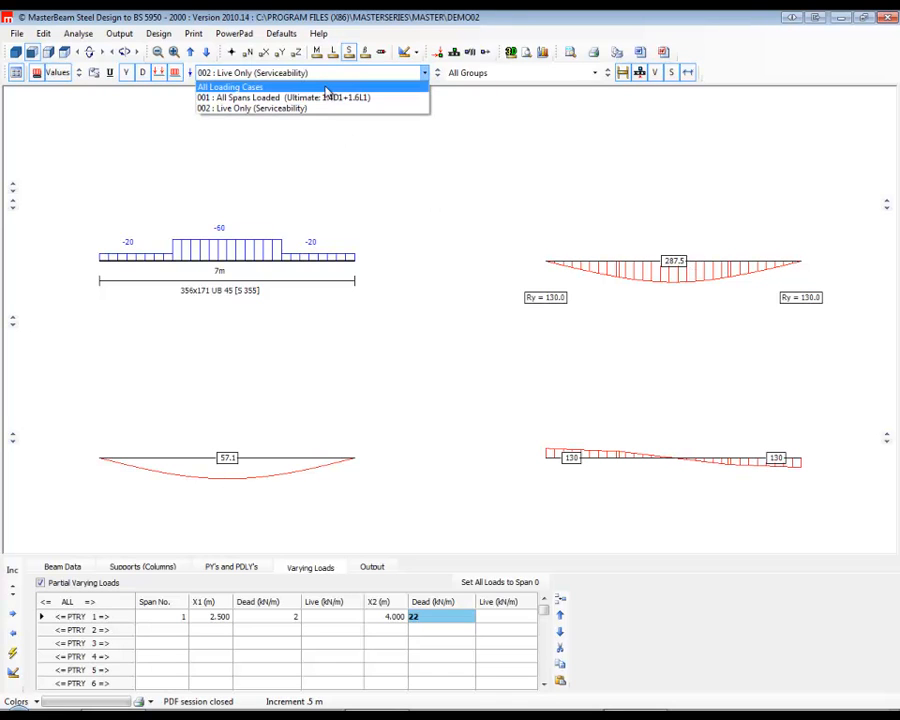
{"action": "left_click", "coordinate": [325, 89]}
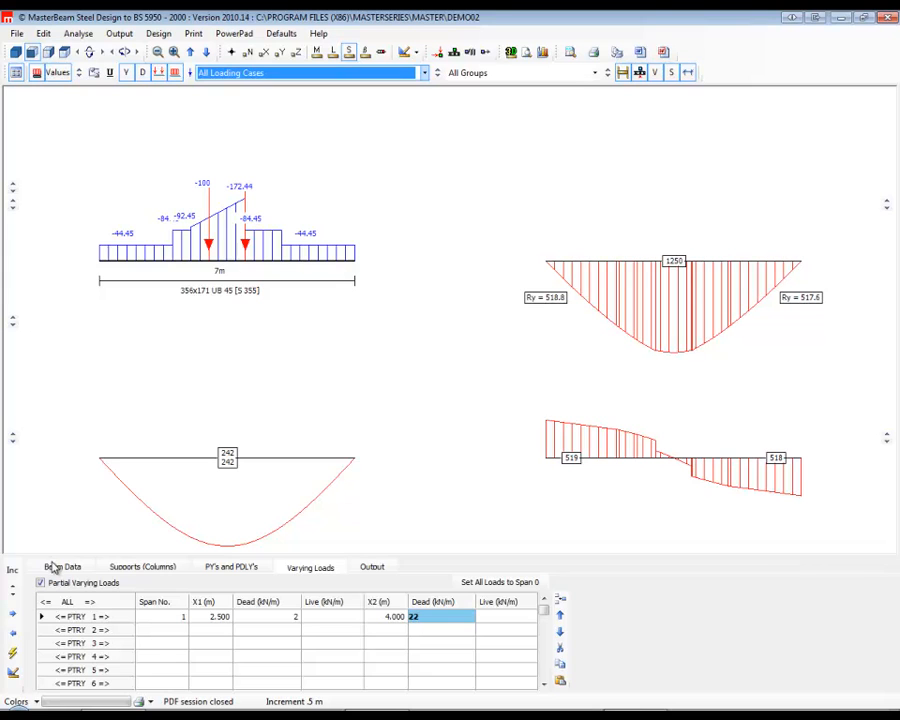
Review the output options and print the current brief to PDF with PDFCreator.
{"action": "left_click", "coordinate": [372, 568]}
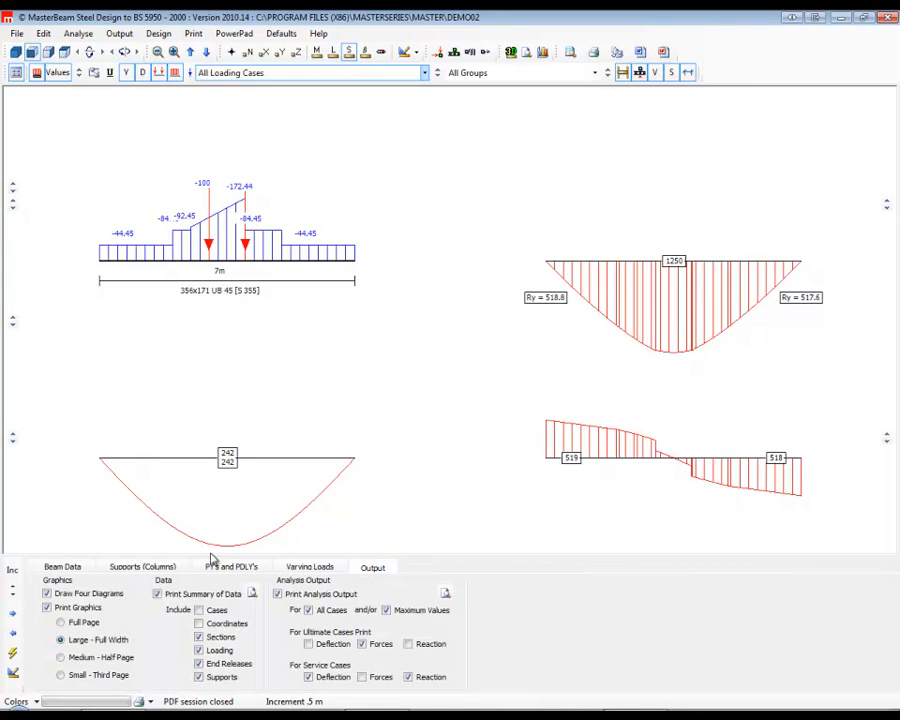
{"action": "left_click", "coordinate": [194, 35]}
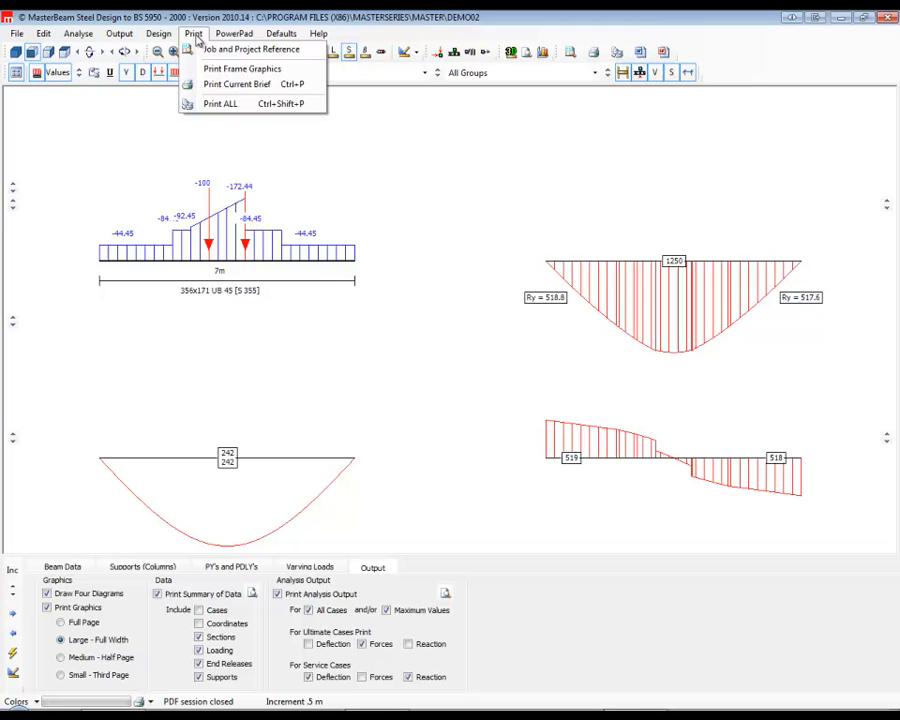
{"action": "left_click", "coordinate": [230, 85]}
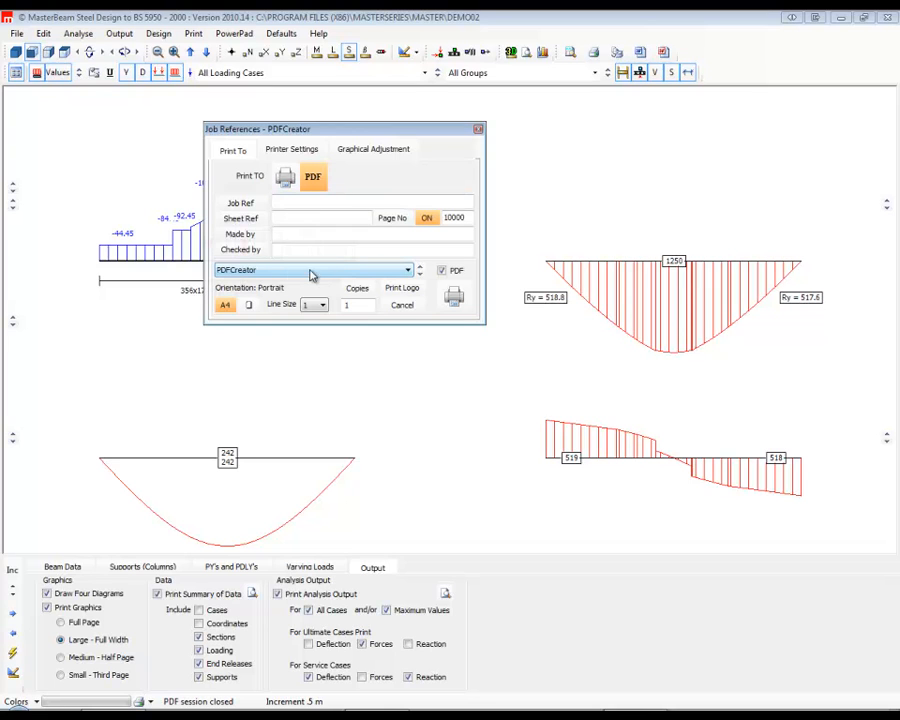
{"action": "left_click", "coordinate": [454, 297]}
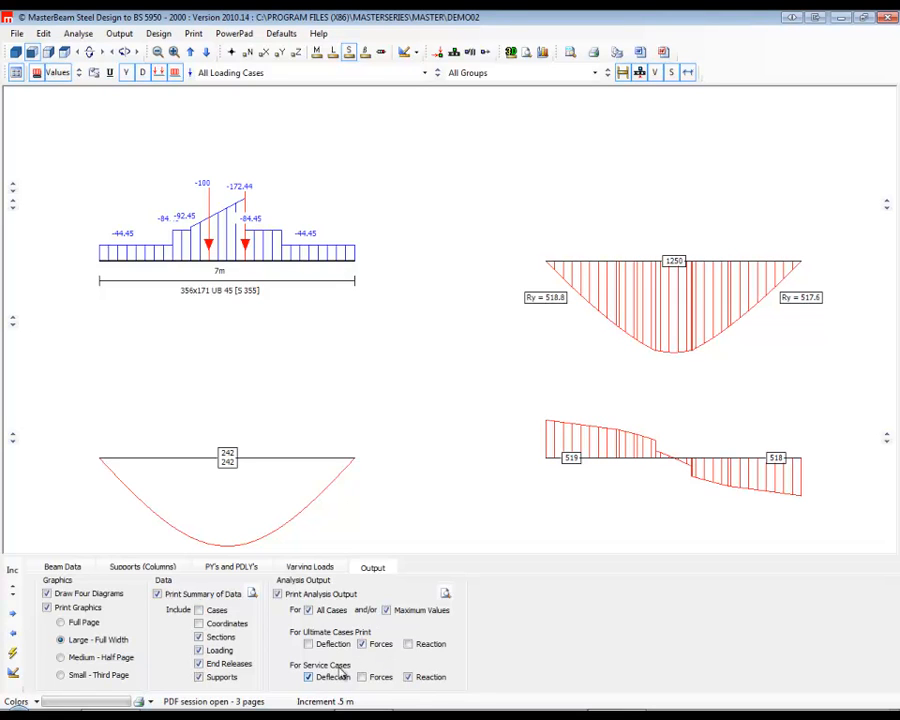
{"action": "left_click", "coordinate": [408, 677]}
Start the steel design of the beam, check its beam-portion and restraint settings, and return to the section auto-design settings.
{"action": "left_click", "coordinate": [158, 33]}
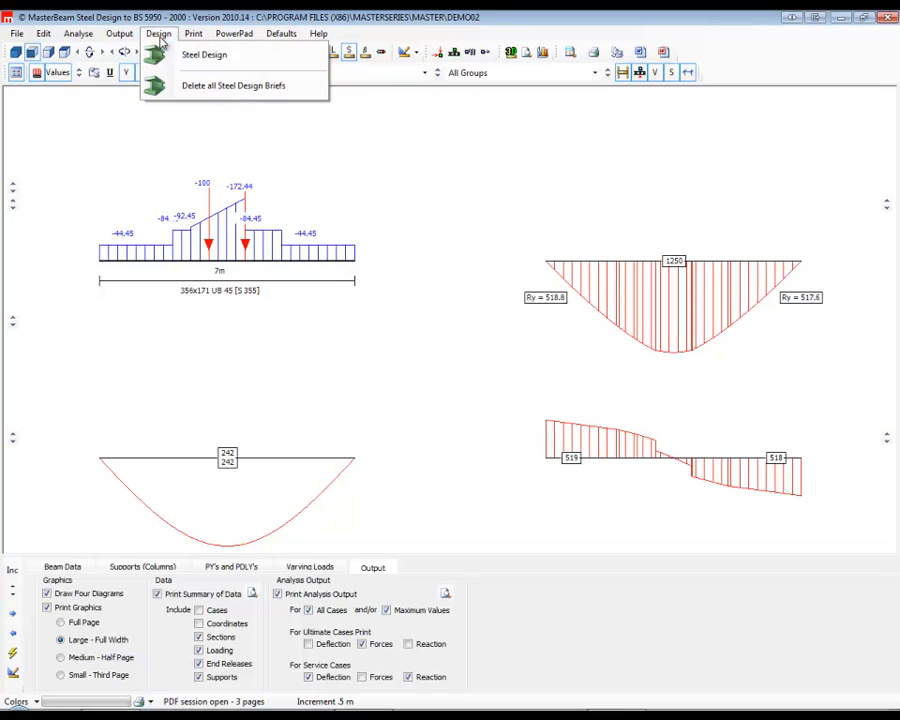
{"action": "left_click", "coordinate": [205, 55]}
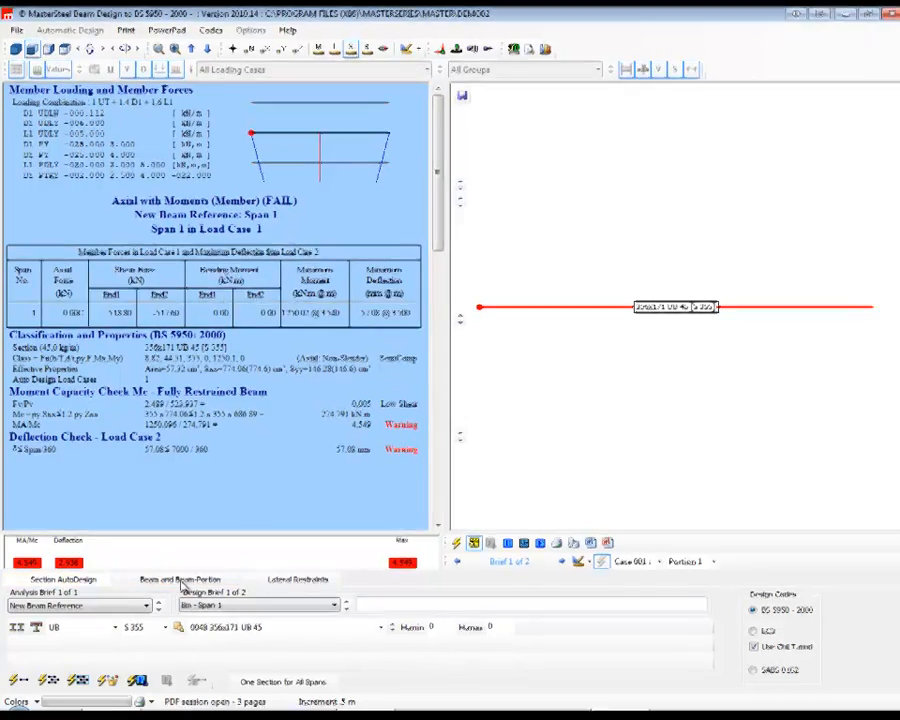
{"action": "left_click", "coordinate": [283, 580]}
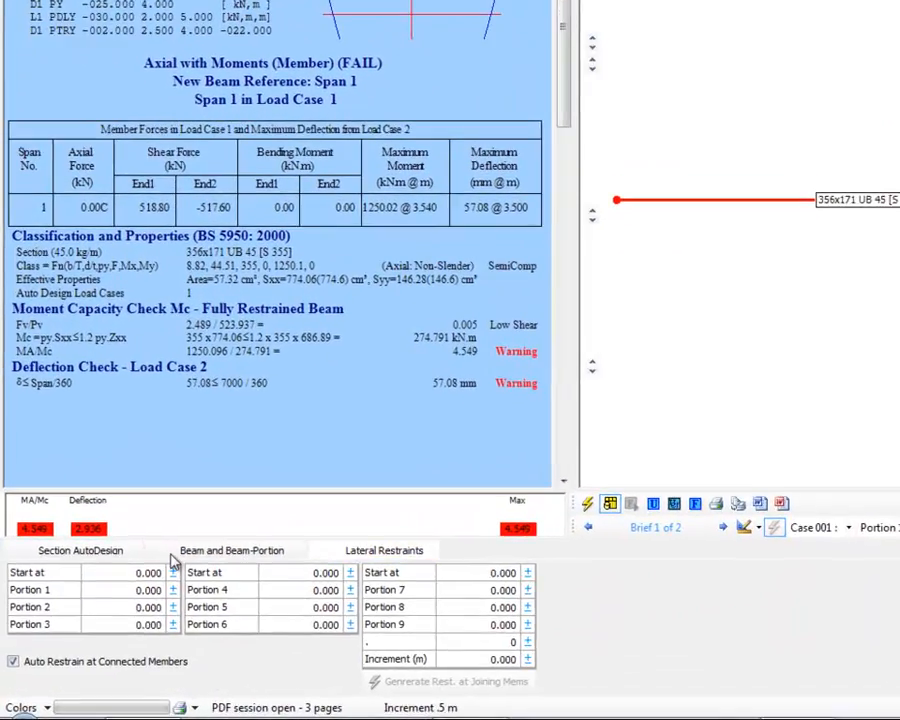
{"action": "left_click", "coordinate": [232, 551]}
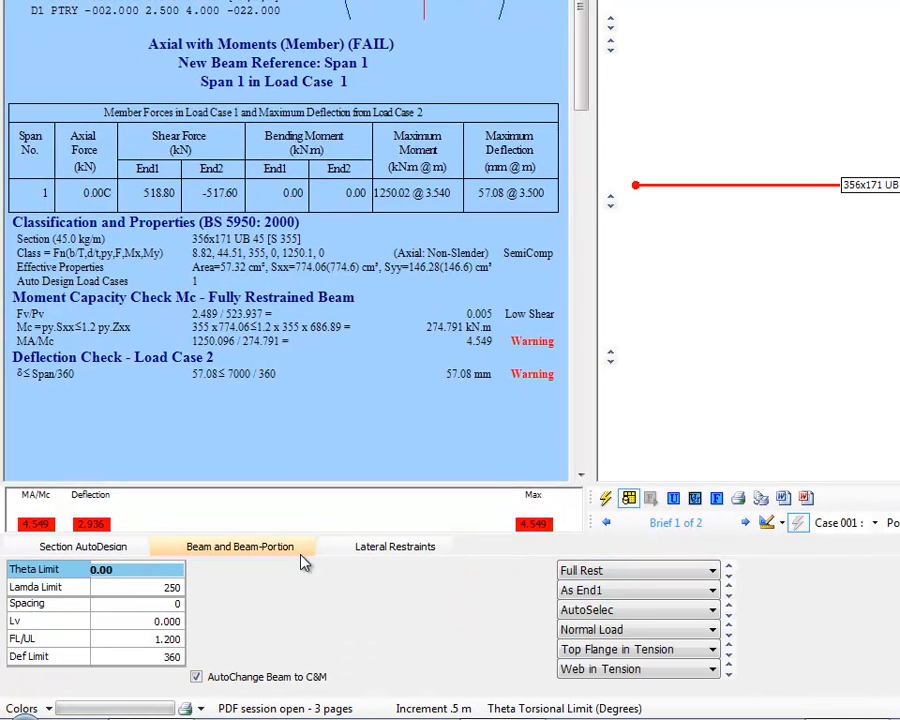
{"action": "left_click", "coordinate": [83, 551]}
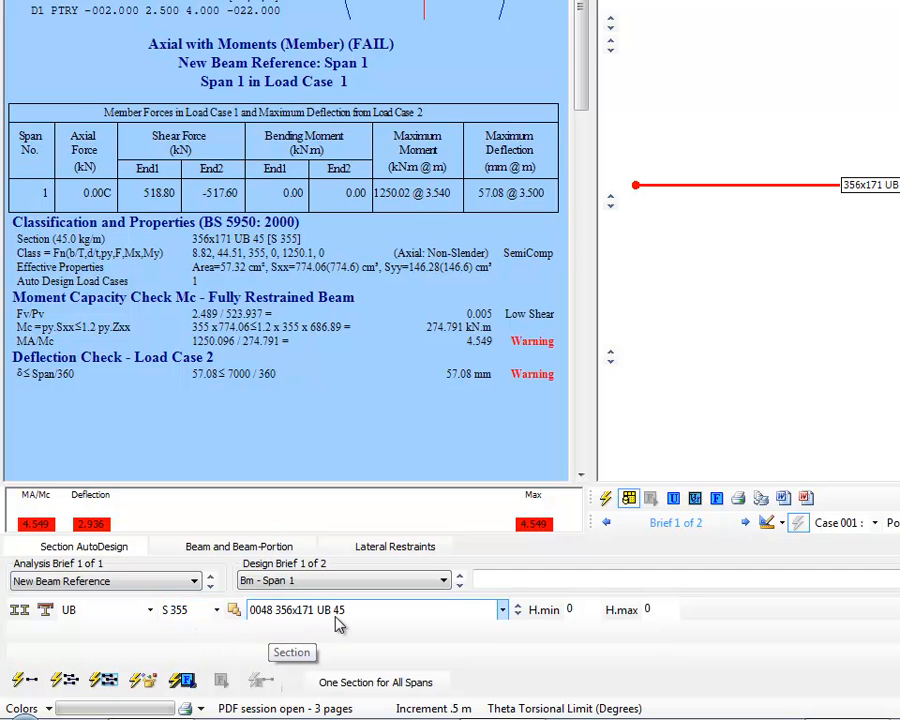
Step the span 1 section through the heavier UB sizes to 457x152 UB 67.
{"action": "left_click", "coordinate": [517, 609]}
{"action": "left_click", "coordinate": [517, 609]}
{"action": "left_click", "coordinate": [517, 609]}
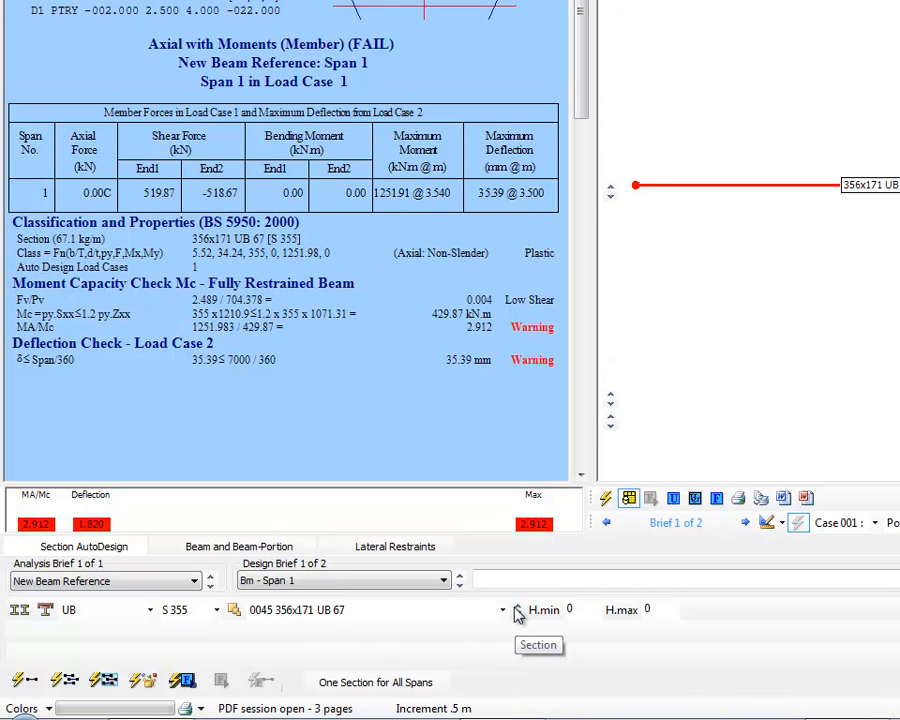
{"action": "left_click", "coordinate": [516, 610]}
{"action": "left_click", "coordinate": [516, 610]}
{"action": "left_click", "coordinate": [516, 610]}
{"action": "left_click", "coordinate": [516, 610]}
{"action": "left_click", "coordinate": [516, 610]}
{"action": "left_click", "coordinate": [516, 610]}
{"action": "left_click", "coordinate": [516, 610]}
{"action": "left_click", "coordinate": [516, 610]}
{"action": "left_click", "coordinate": [516, 610]}
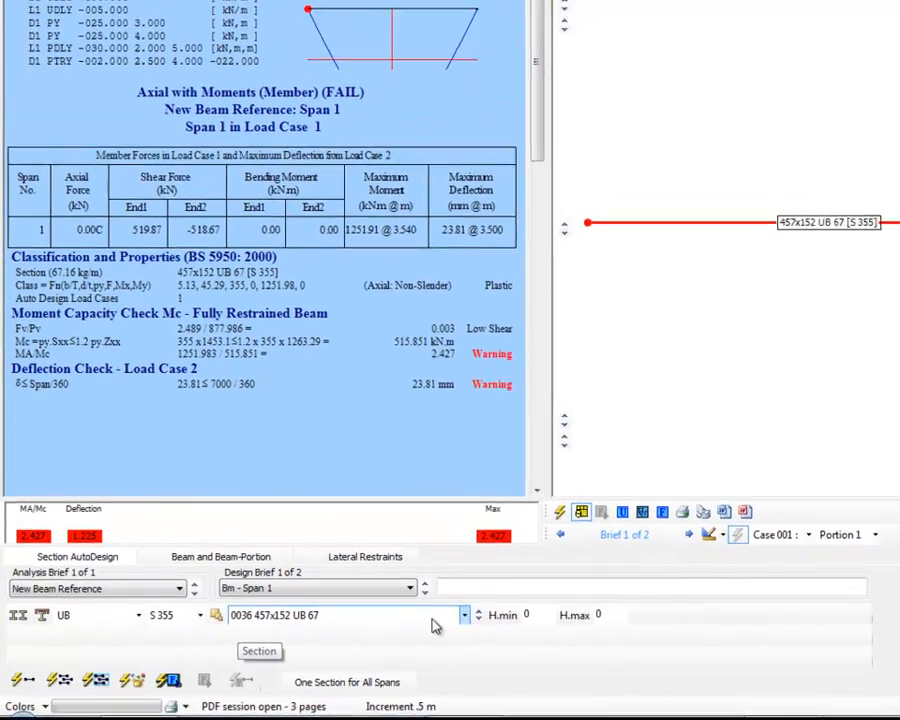
Continue stepping the span 1 section through the UB list, past 533x165 UB 66, to 457x191 UB 161.
{"action": "left_click", "coordinate": [479, 611]}
{"action": "left_click", "coordinate": [479, 611]}
{"action": "left_click", "coordinate": [479, 611]}
{"action": "left_click", "coordinate": [479, 611]}
{"action": "left_click", "coordinate": [479, 611]}
{"action": "left_click", "coordinate": [479, 611]}
{"action": "left_click", "coordinate": [388, 627]}
{"action": "left_click", "coordinate": [388, 627]}
{"action": "left_click", "coordinate": [388, 627]}
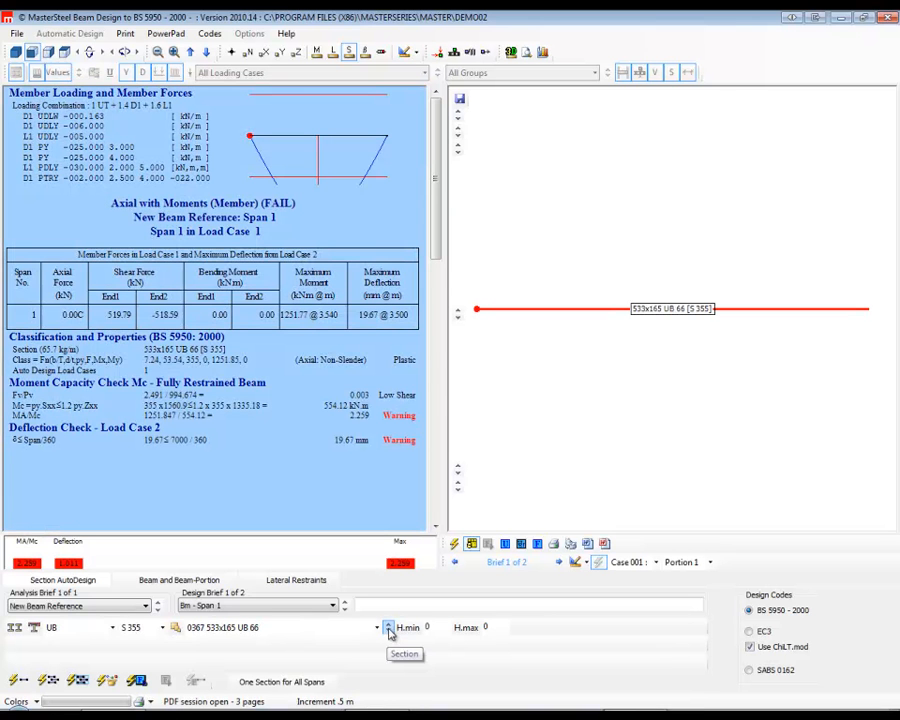
{"action": "left_click", "coordinate": [388, 627]}
{"action": "left_click", "coordinate": [388, 627]}
{"action": "left_click", "coordinate": [388, 627]}
{"action": "left_click", "coordinate": [388, 629]}
{"action": "left_click", "coordinate": [388, 629]}
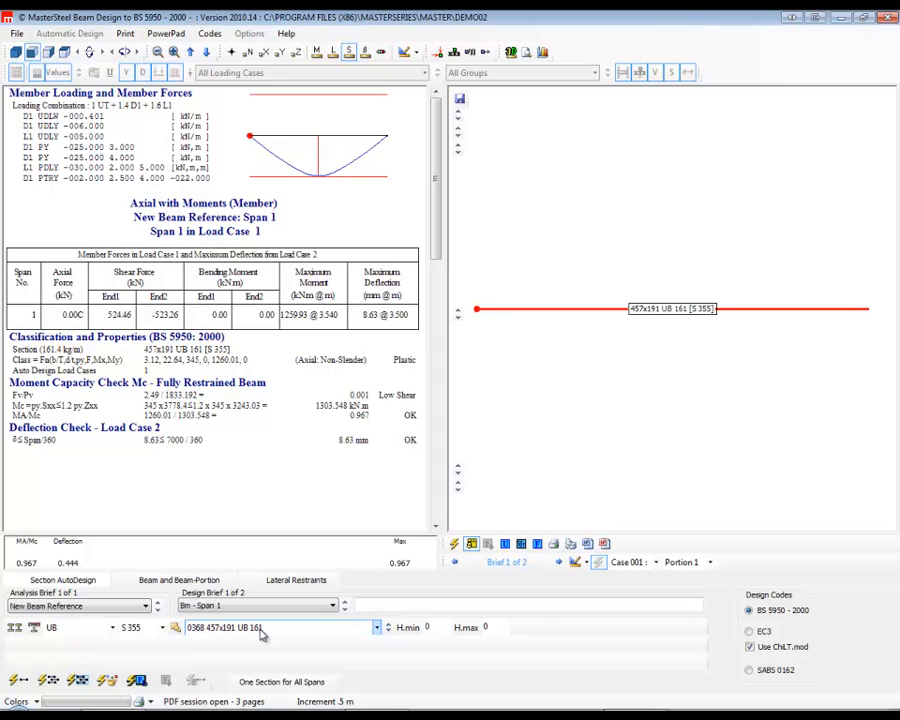
Order the section list by weight and set the span 1 section to 457x191 UB 82.
{"action": "left_click", "coordinate": [377, 627]}
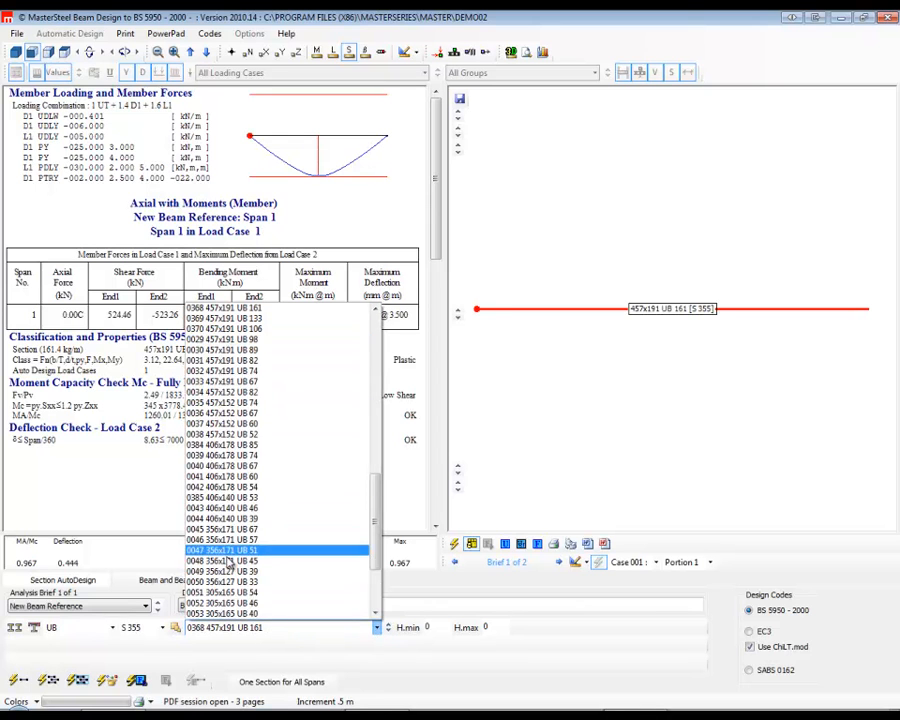
{"action": "left_click", "coordinate": [398, 585]}
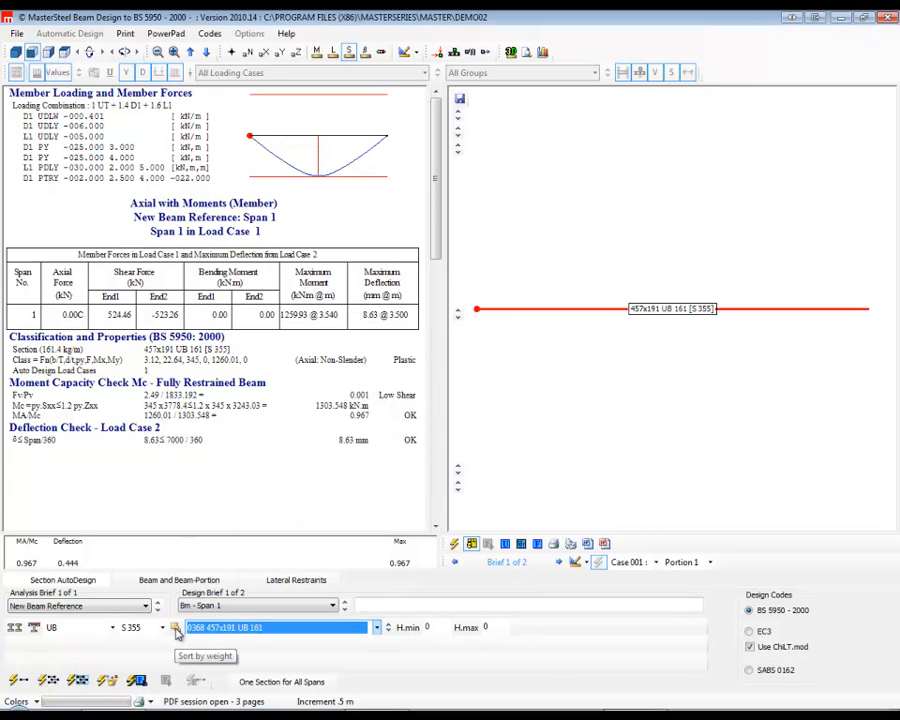
{"action": "left_click", "coordinate": [376, 627]}
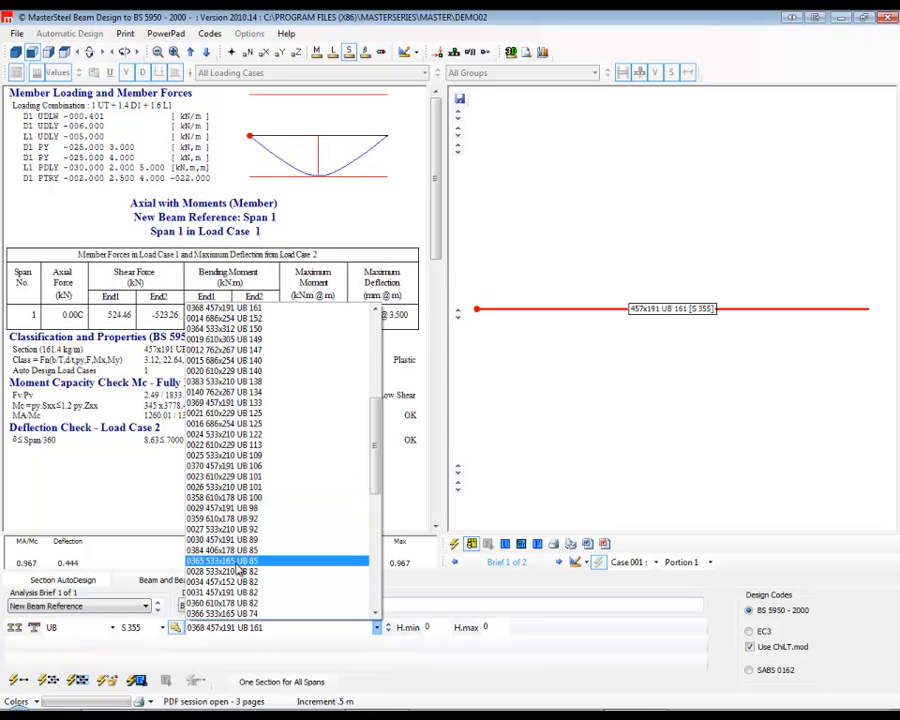
{"action": "left_click", "coordinate": [246, 594]}
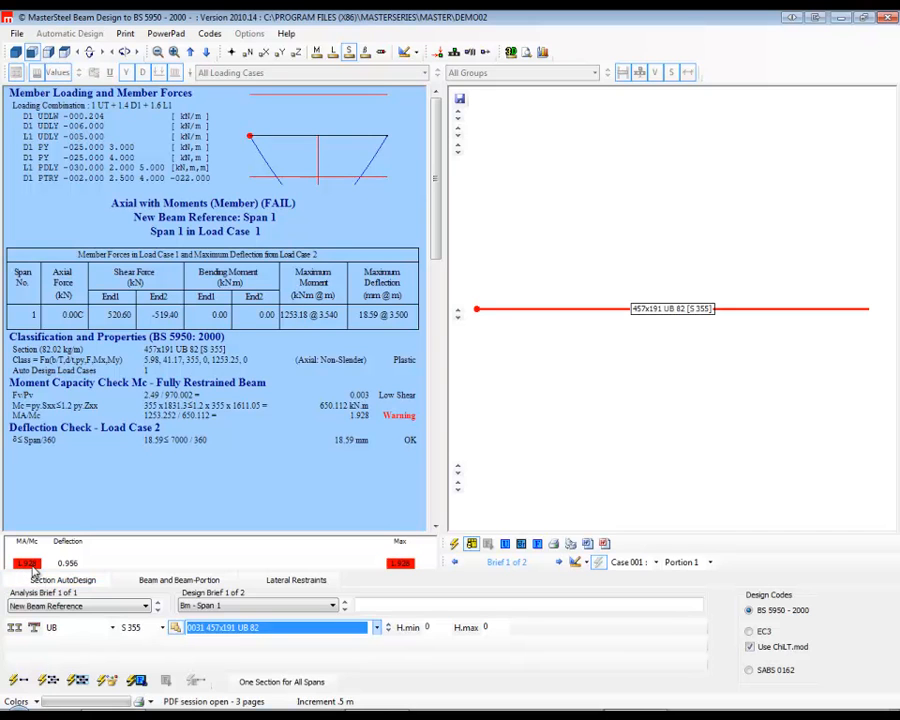
Step the span 1 section up through the weight-ordered UB list to 686x254 UB 125.
{"action": "left_click", "coordinate": [389, 625]}
{"action": "left_click", "coordinate": [388, 625]}
{"action": "left_click", "coordinate": [388, 625]}
{"action": "left_click", "coordinate": [388, 625]}
{"action": "left_click", "coordinate": [388, 625]}
{"action": "left_click", "coordinate": [388, 625]}
{"action": "left_click", "coordinate": [388, 625]}
{"action": "left_click", "coordinate": [388, 625]}
{"action": "left_click", "coordinate": [388, 625]}
{"action": "left_click", "coordinate": [388, 625]}
{"action": "left_click", "coordinate": [388, 625]}
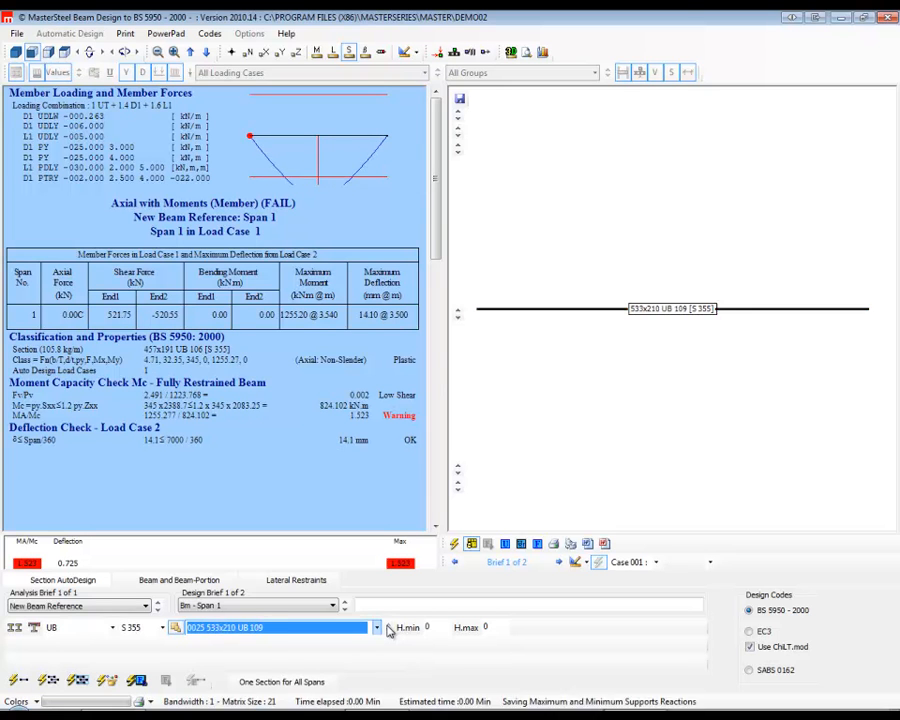
{"action": "left_click", "coordinate": [388, 625]}
{"action": "left_click", "coordinate": [388, 625]}
{"action": "left_click", "coordinate": [388, 625]}
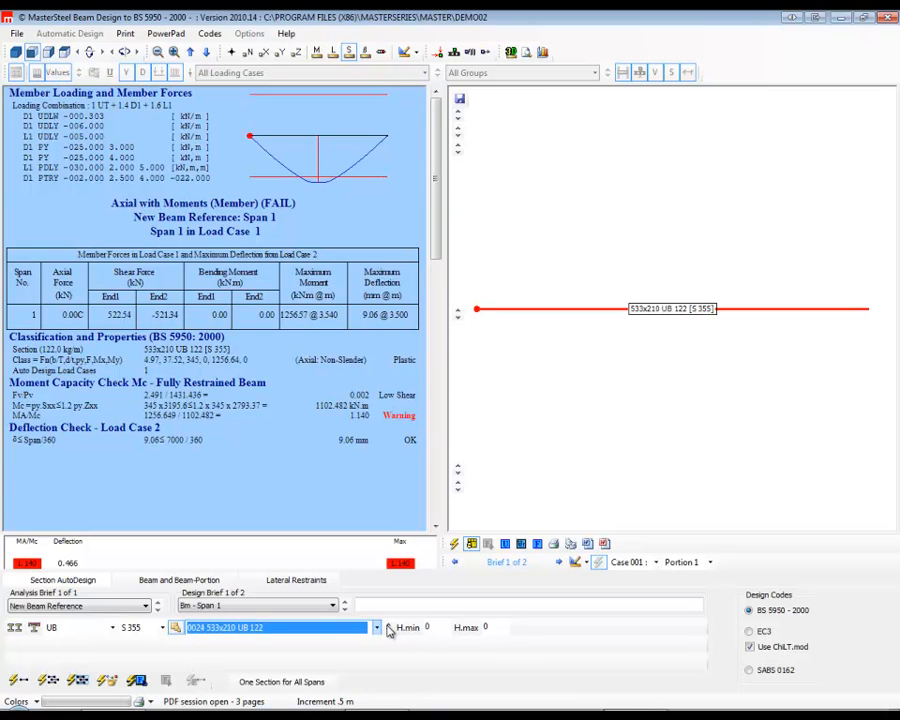
{"action": "left_click", "coordinate": [388, 625]}
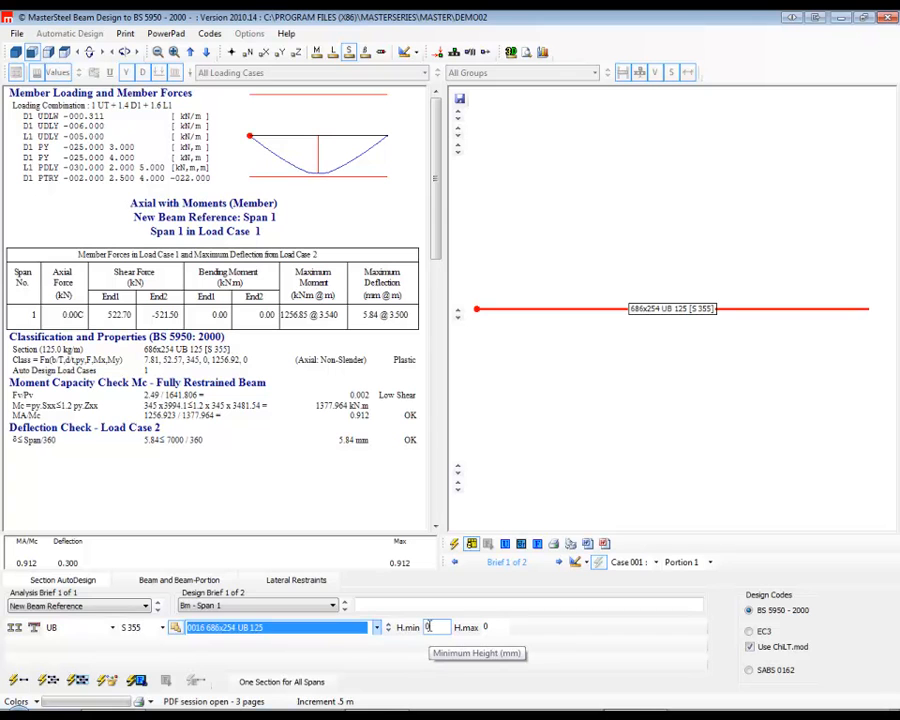
Limit the section height to a minimum of 400 mm and maximum of 650 mm, and choose 533x312 UB 272 from the filtered list.
{"action": "left_click", "coordinate": [430, 627]}
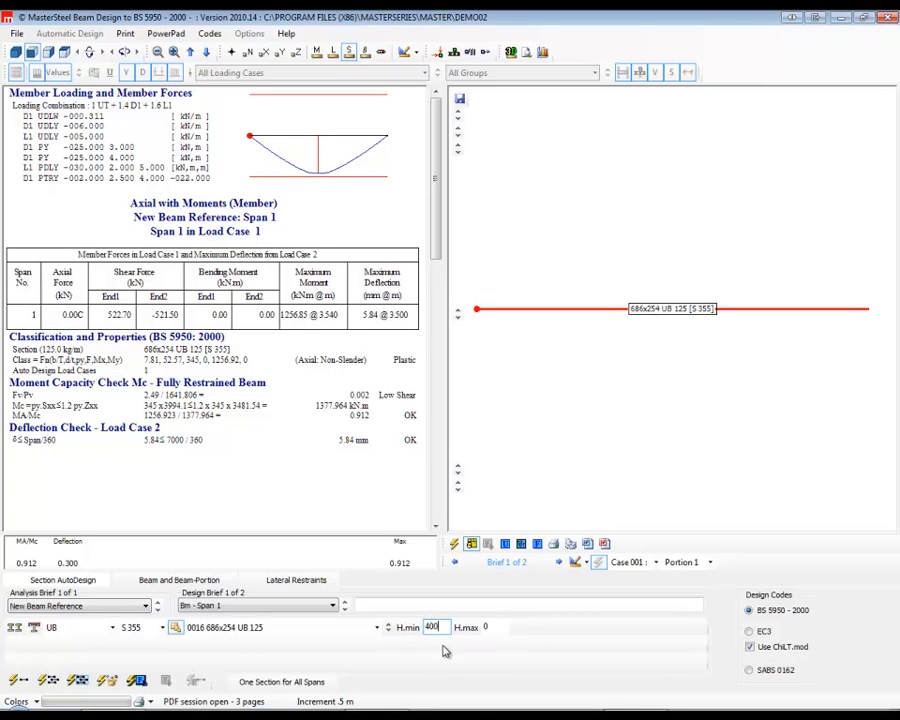
{"action": "key", "text": "Tab"}
{"action": "type", "text": "650"}
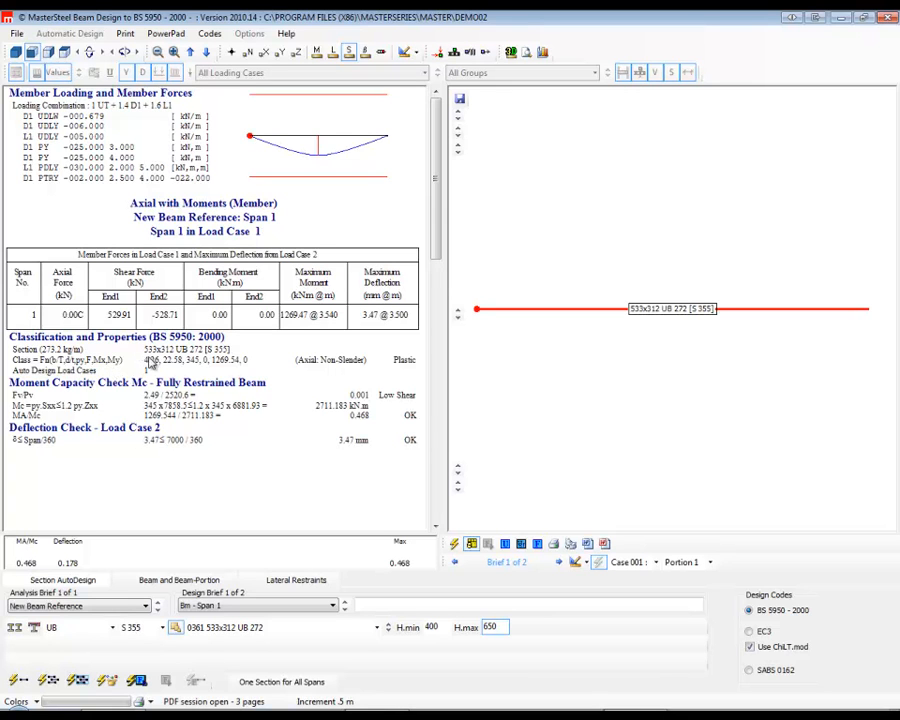
{"action": "left_click", "coordinate": [330, 627]}
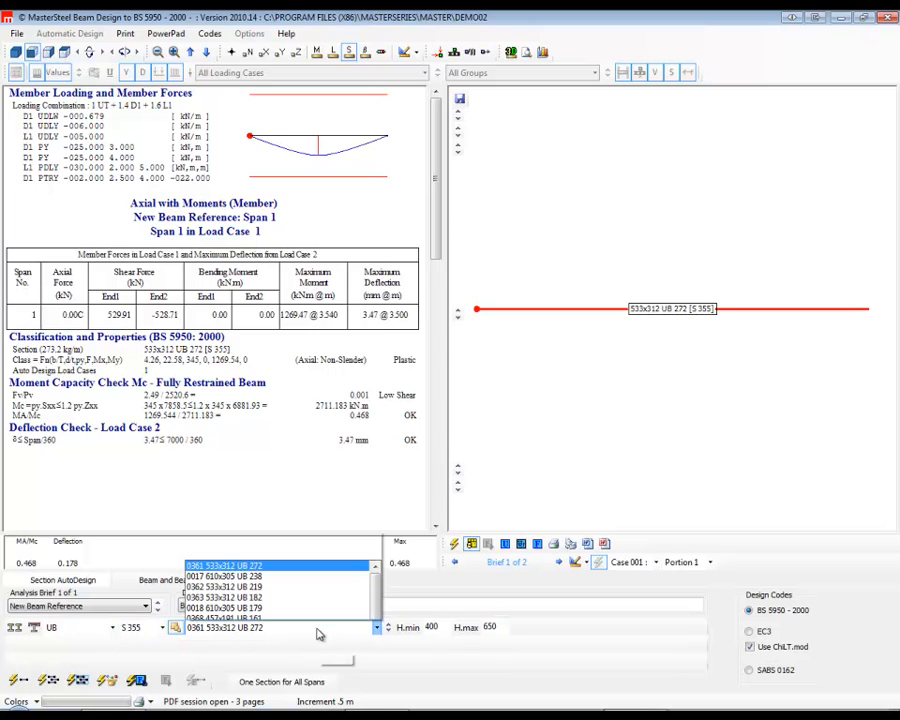
{"action": "scroll", "coordinate": [210, 380], "scroll_direction": "down", "scroll_amount": 4}
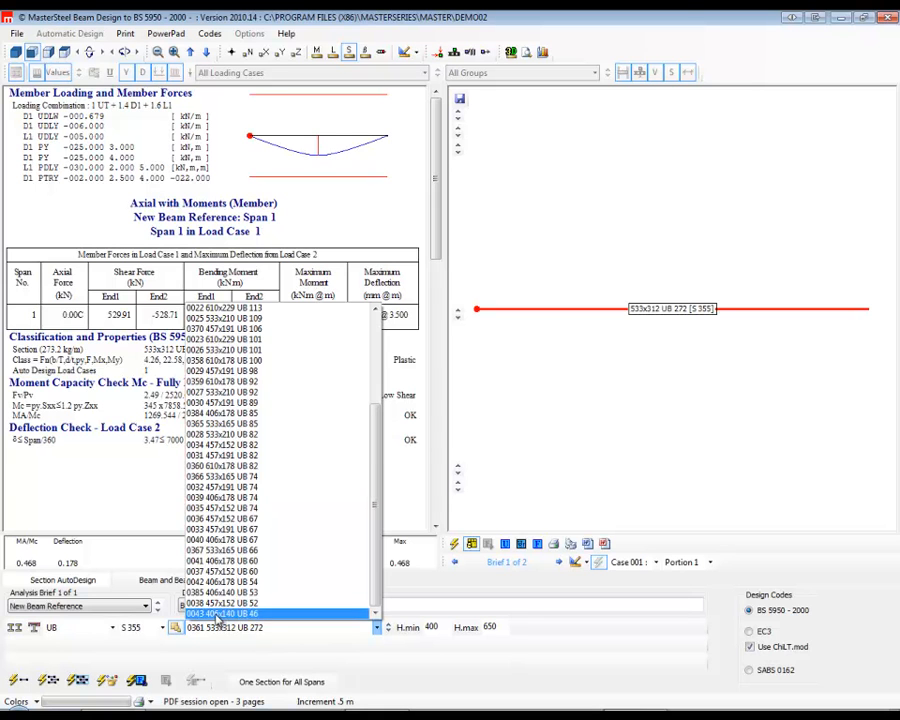
{"action": "scroll", "coordinate": [215, 520], "scroll_direction": "up", "scroll_amount": 4}
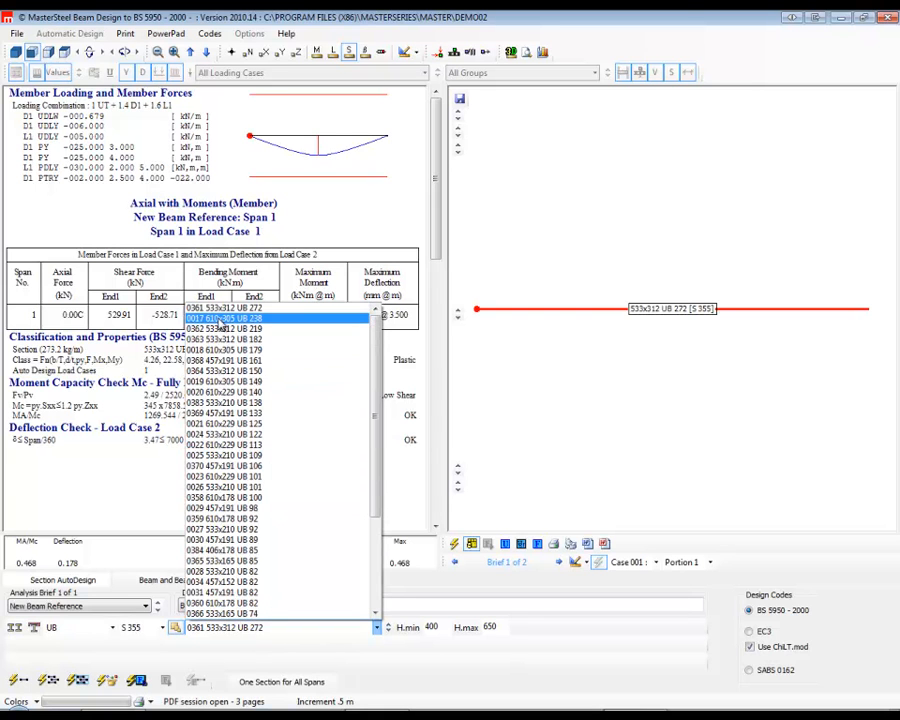
{"action": "left_click", "coordinate": [216, 311]}
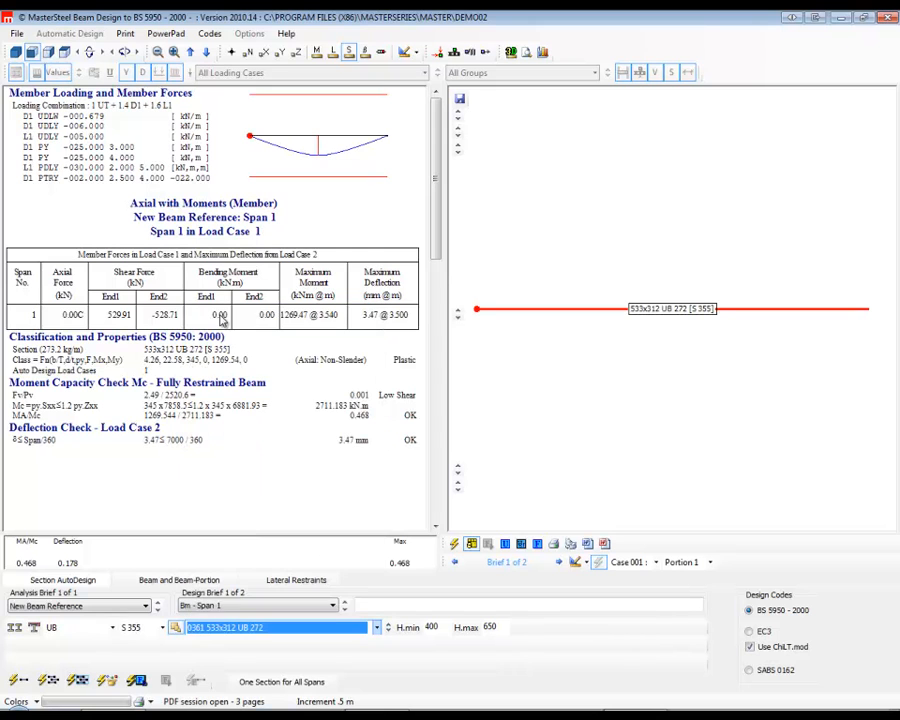
Step the span 1 section to 457x152 UB 52 and auto-size the member within the height limits.
{"action": "left_click", "coordinate": [388, 630]}
{"action": "left_click", "coordinate": [388, 625]}
{"action": "left_click", "coordinate": [388, 630]}
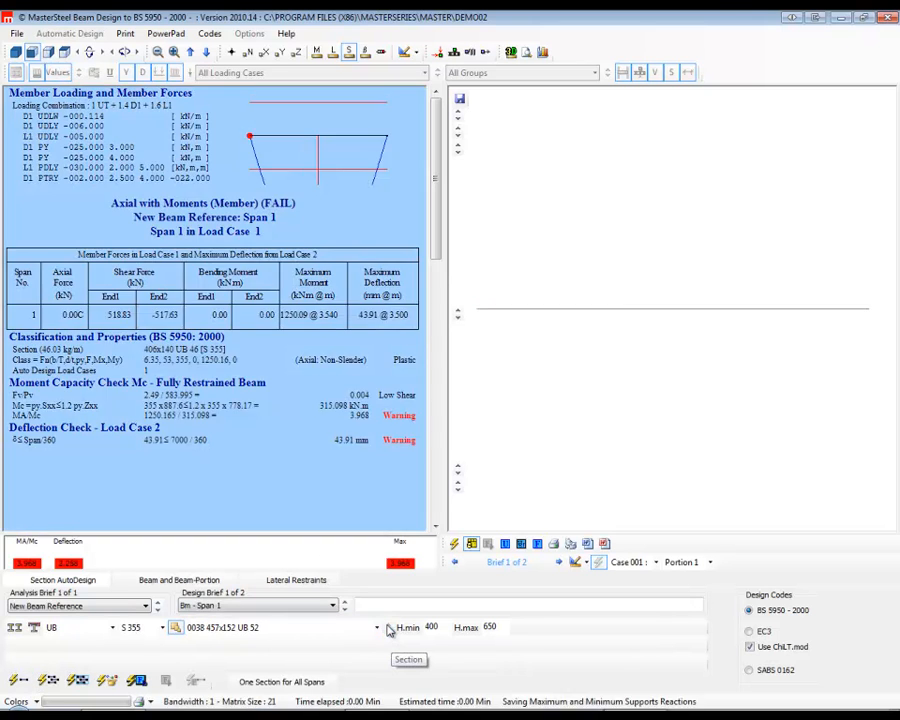
{"action": "left_click", "coordinate": [19, 681]}
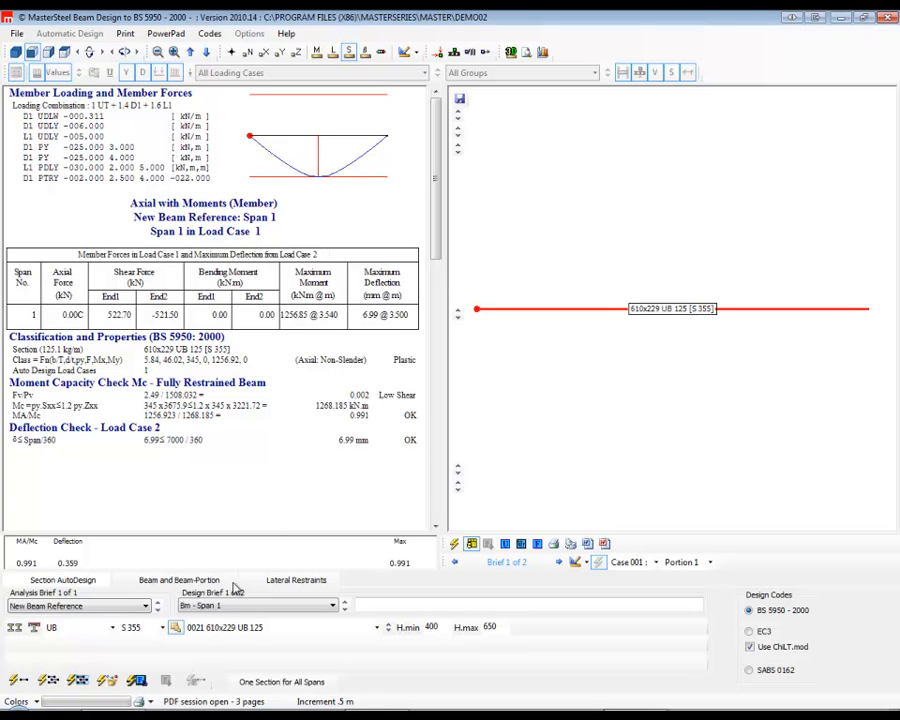
Change the beam's restraint condition from full restraint to an effective length of 1.00 L.
{"action": "left_click", "coordinate": [230, 580]}
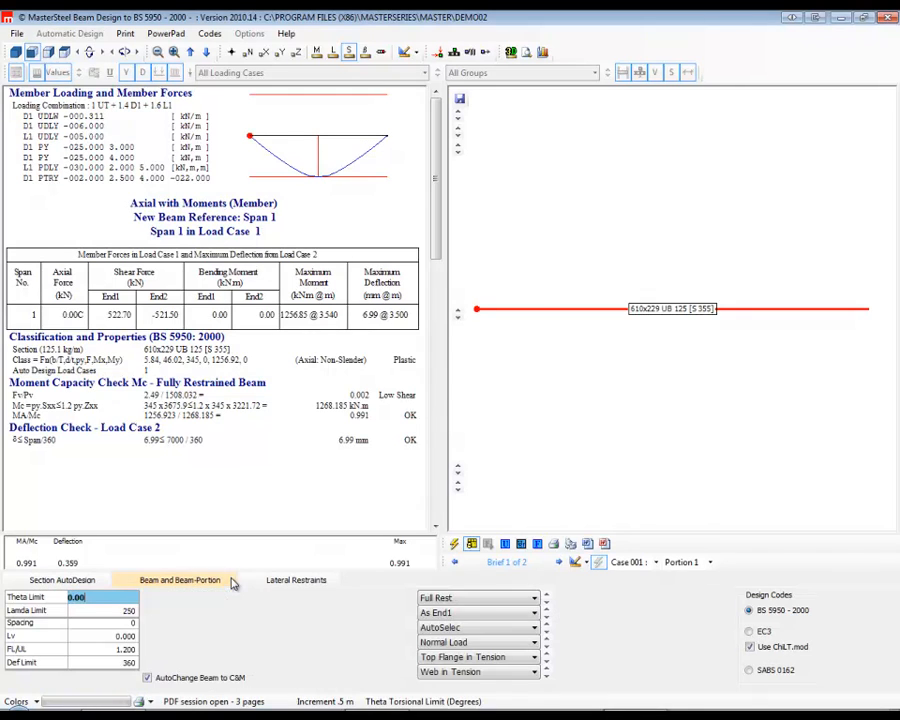
{"action": "left_click", "coordinate": [478, 598]}
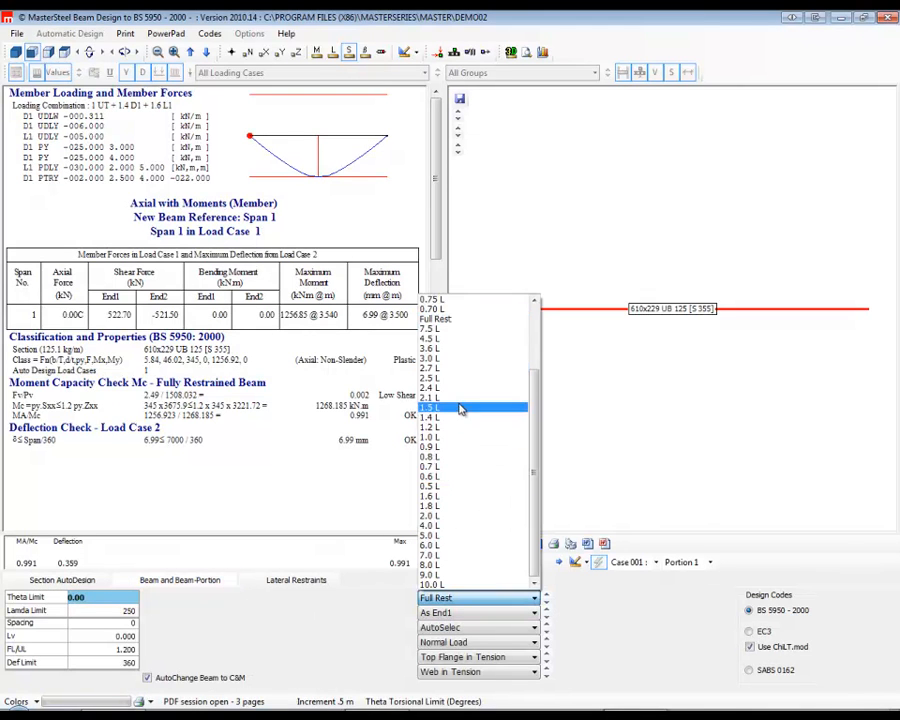
{"action": "scroll", "coordinate": [455, 316], "scroll_direction": "up", "scroll_amount": 2}
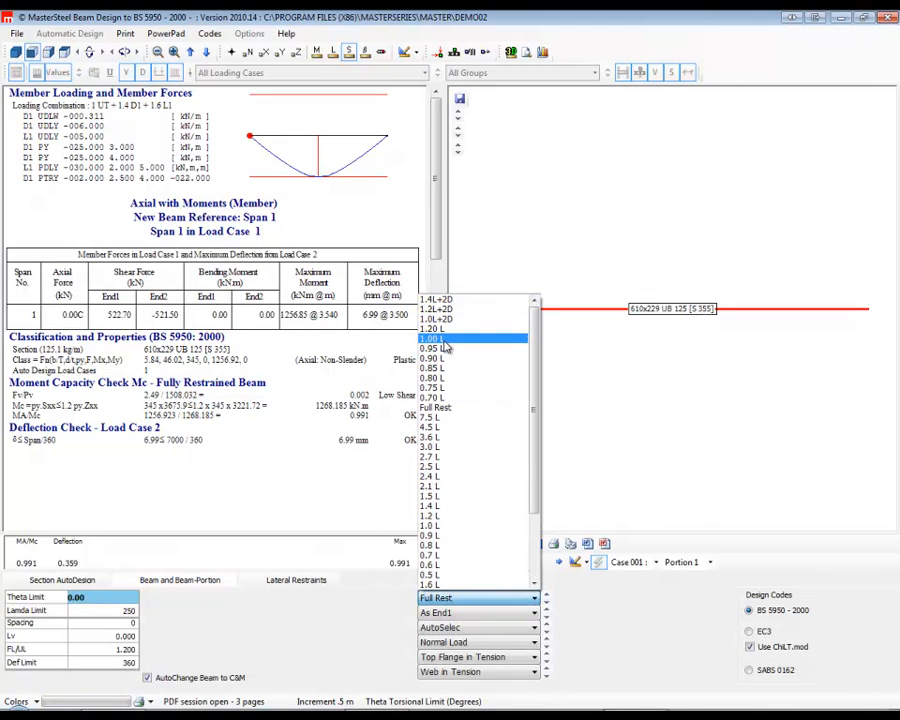
{"action": "left_click", "coordinate": [452, 338]}
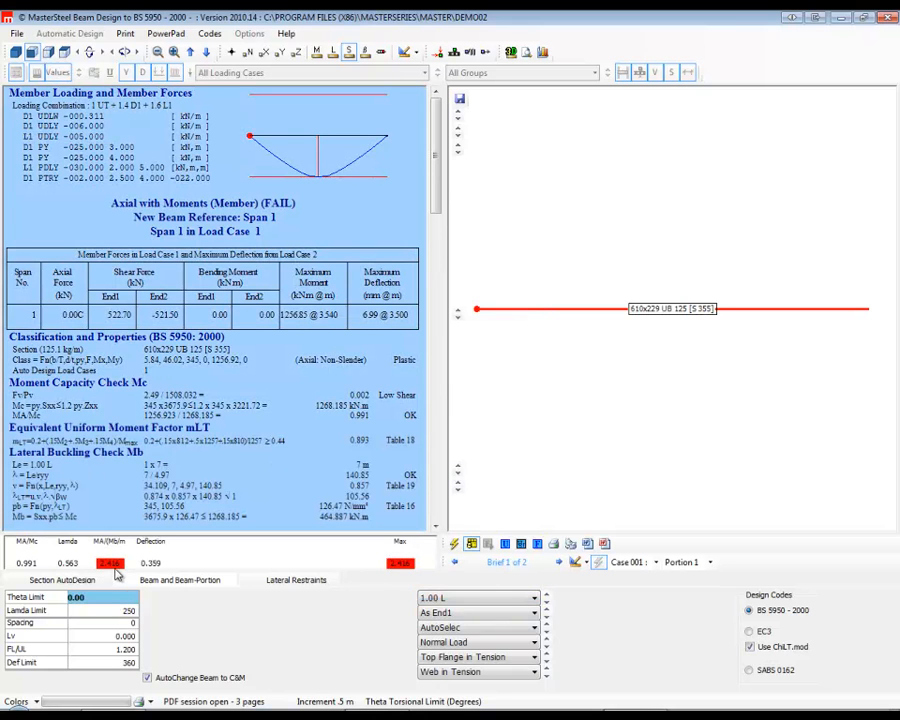
Set the span 1 section to 533x312 UB 272 and auto-size the member for the 1.00 L effective length.
{"action": "left_click", "coordinate": [62, 580]}
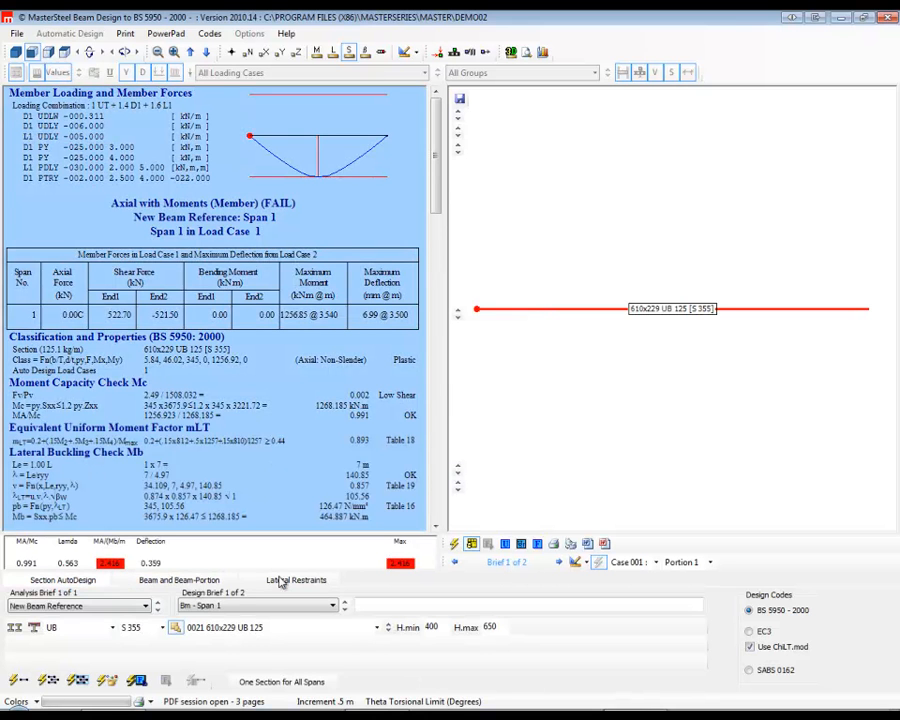
{"action": "left_click", "coordinate": [344, 609]}
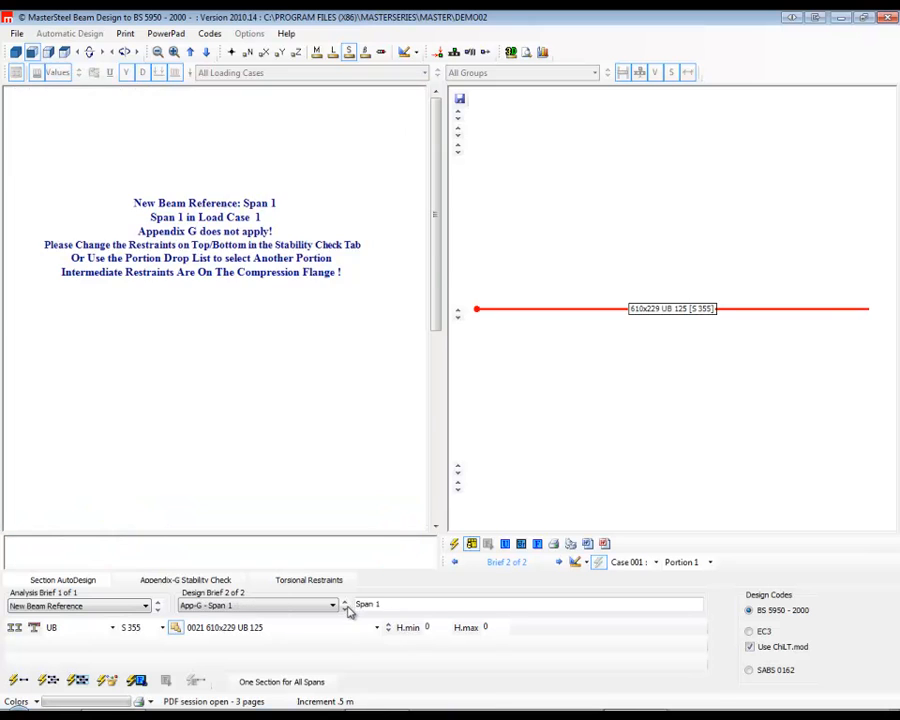
{"action": "left_click", "coordinate": [345, 611]}
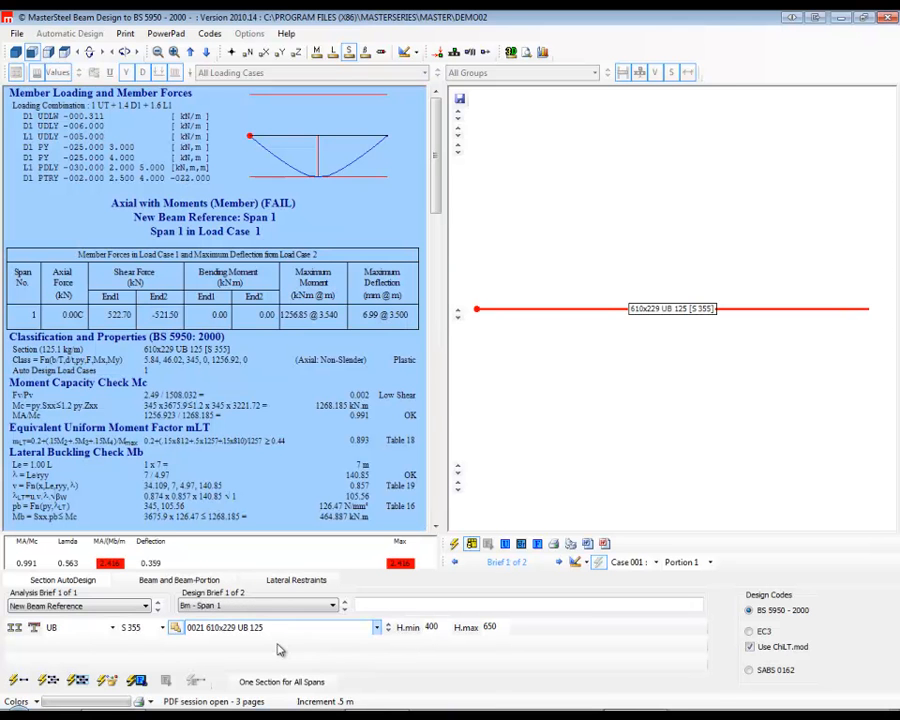
{"action": "left_click", "coordinate": [378, 628]}
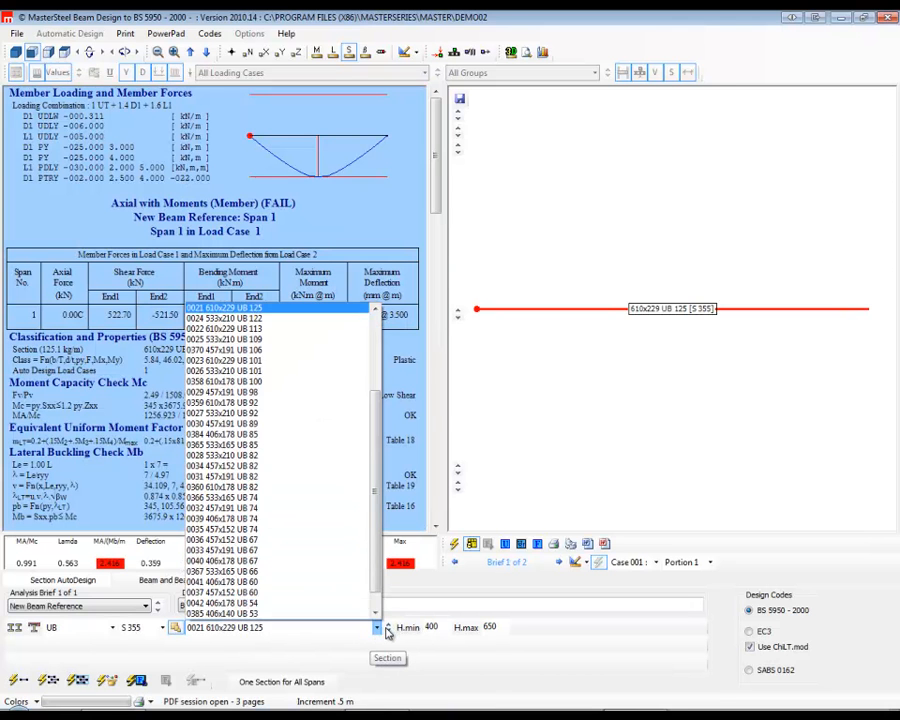
{"action": "scroll", "coordinate": [318, 404], "scroll_direction": "up", "scroll_amount": 4}
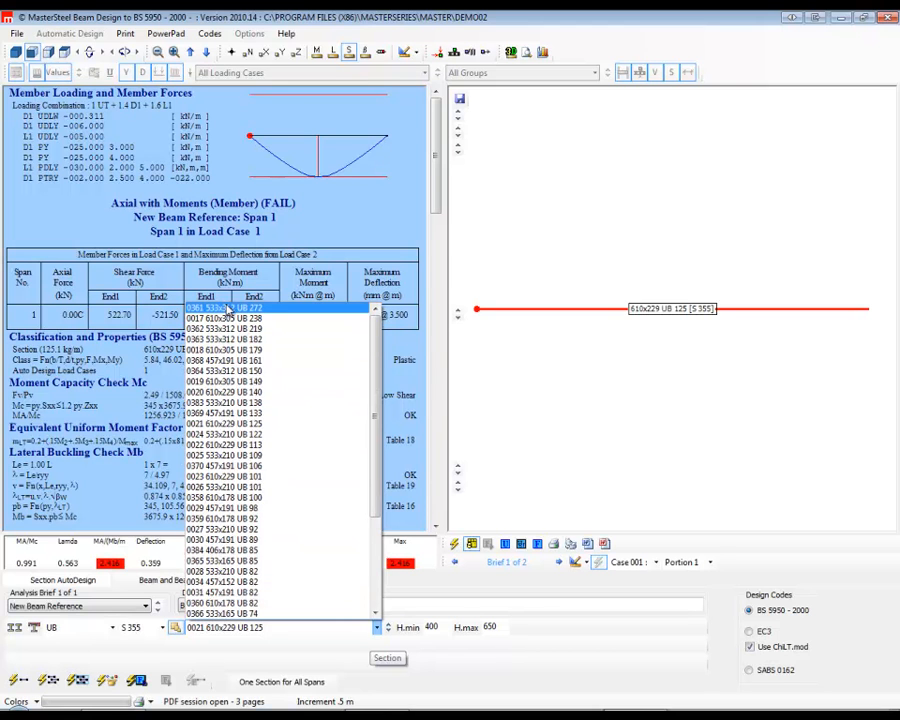
{"action": "left_click", "coordinate": [234, 311]}
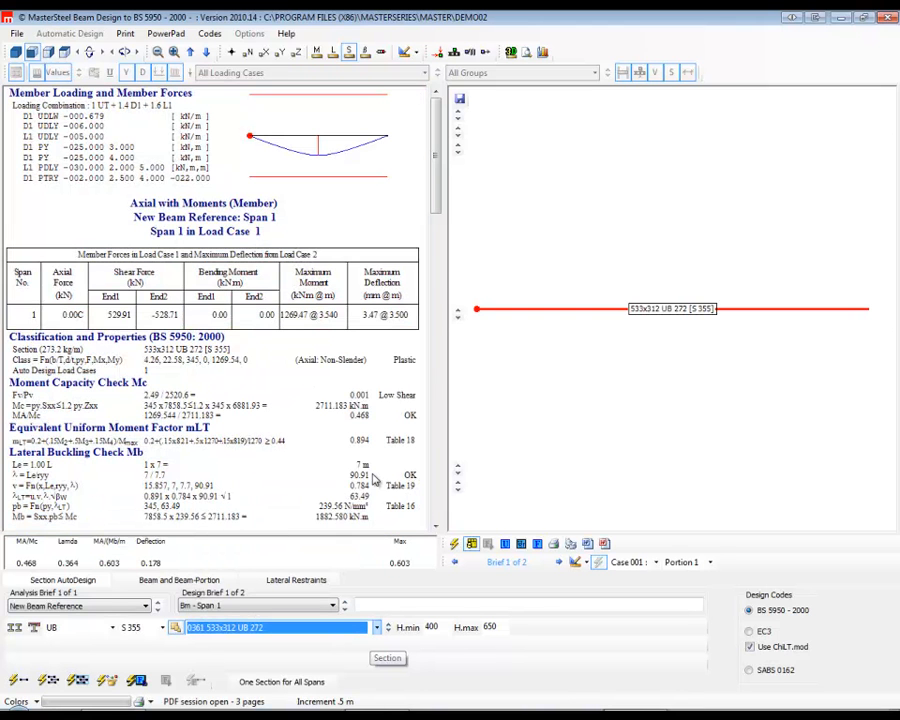
{"action": "left_click", "coordinate": [18, 683]}
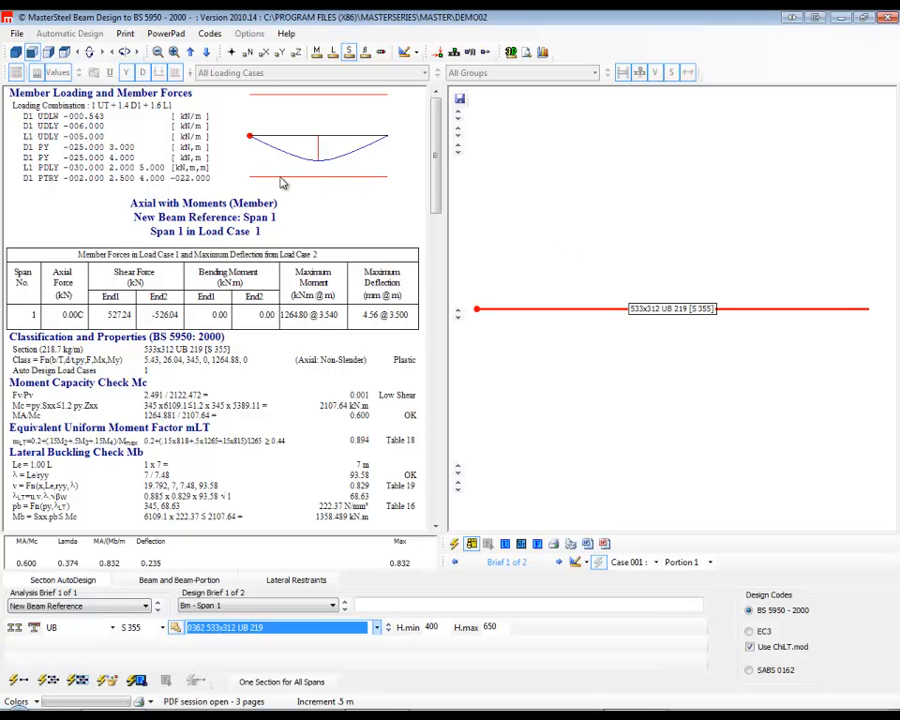
Turn off automatic restraint at connected members and set lateral restraint portions 1 to 3 to 2, 3 and 2 m.
{"action": "left_click", "coordinate": [176, 581]}
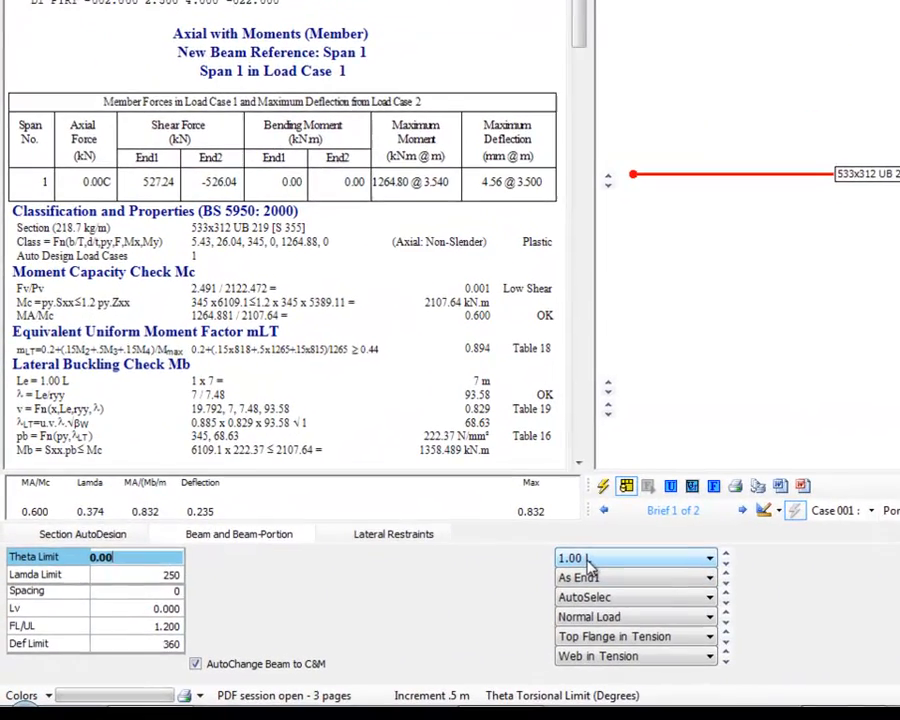
{"action": "left_click", "coordinate": [385, 535]}
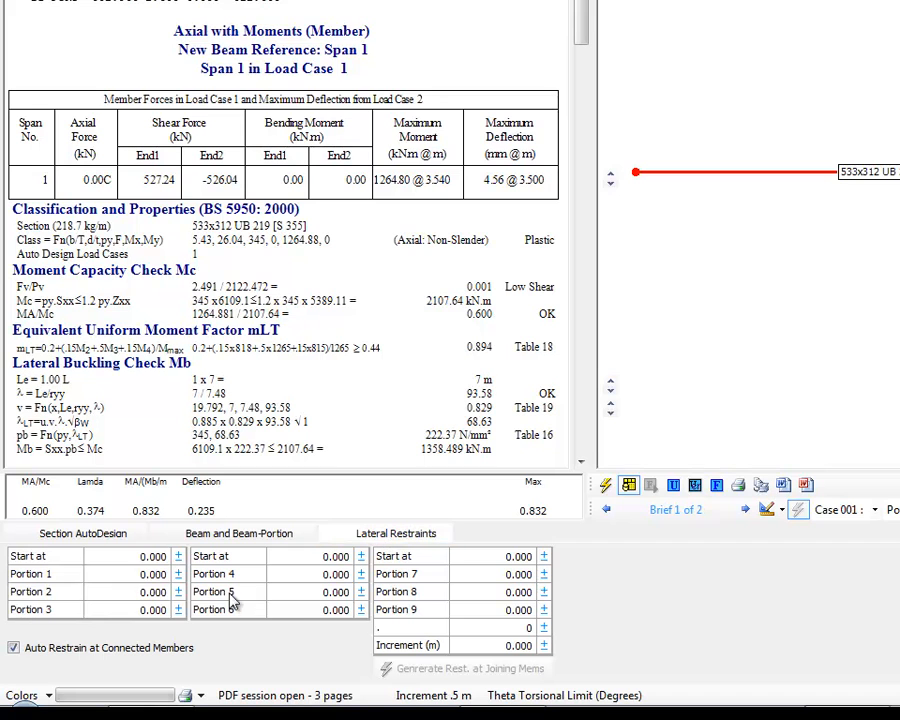
{"action": "left_click", "coordinate": [13, 647]}
{"action": "left_click", "coordinate": [120, 574]}
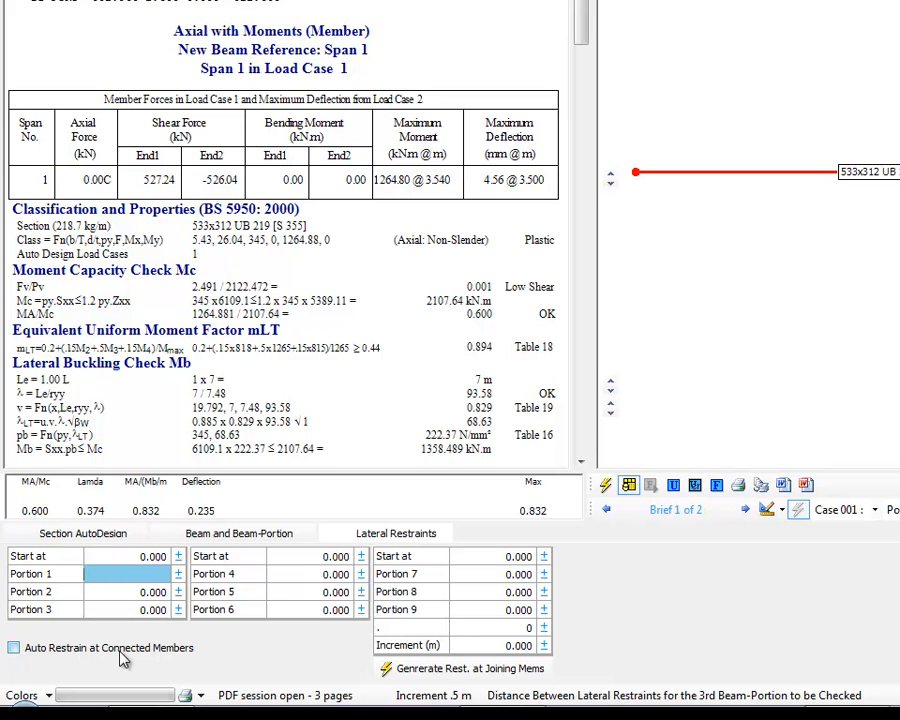
{"action": "type", "text": "2"}
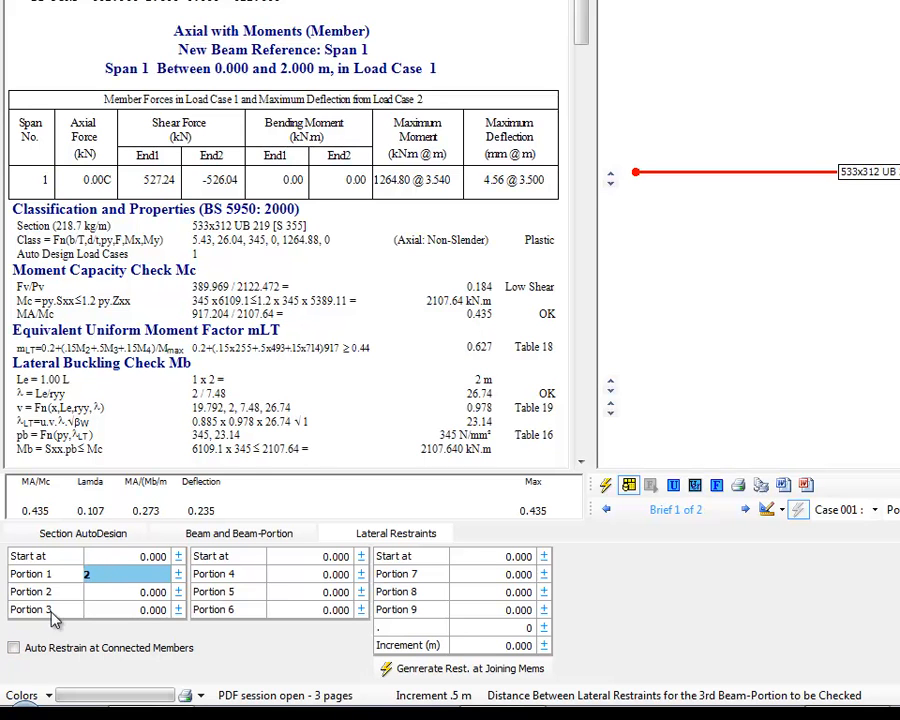
{"action": "key", "text": "Tab"}
{"action": "type", "text": "0.0"}
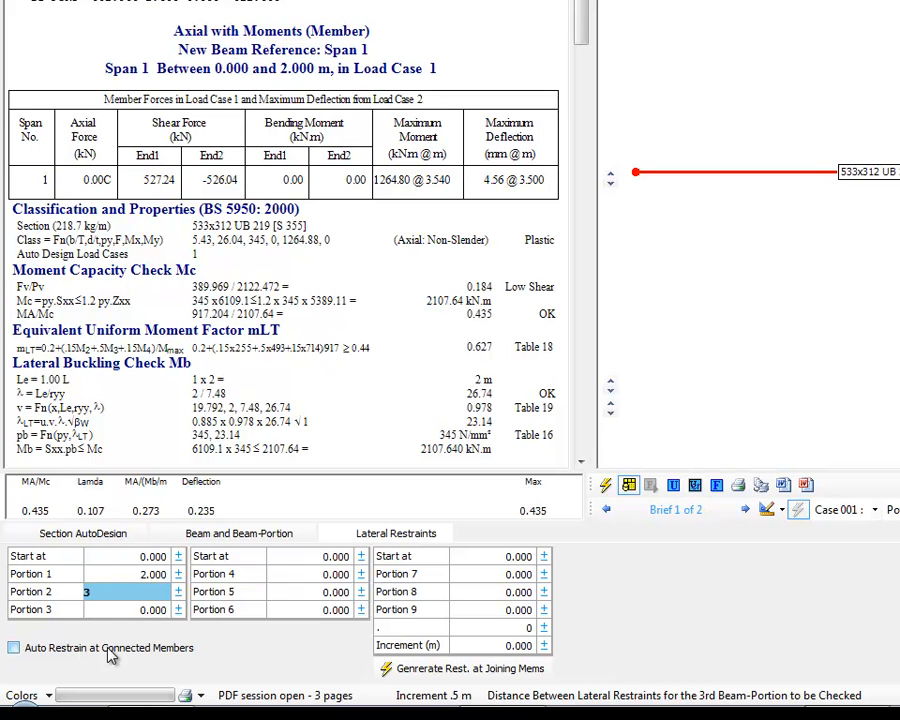
{"action": "key", "text": "Tab"}
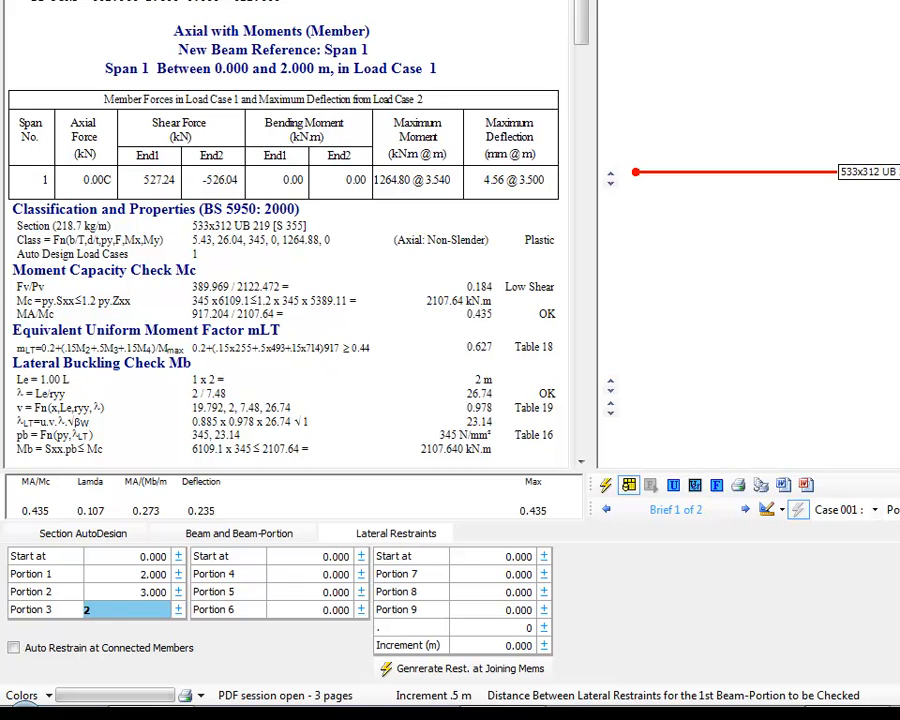
Check the design of portions 2 and 3, make the middle portion current, and auto-size the span 1 member.
{"action": "left_click", "coordinate": [127, 592]}
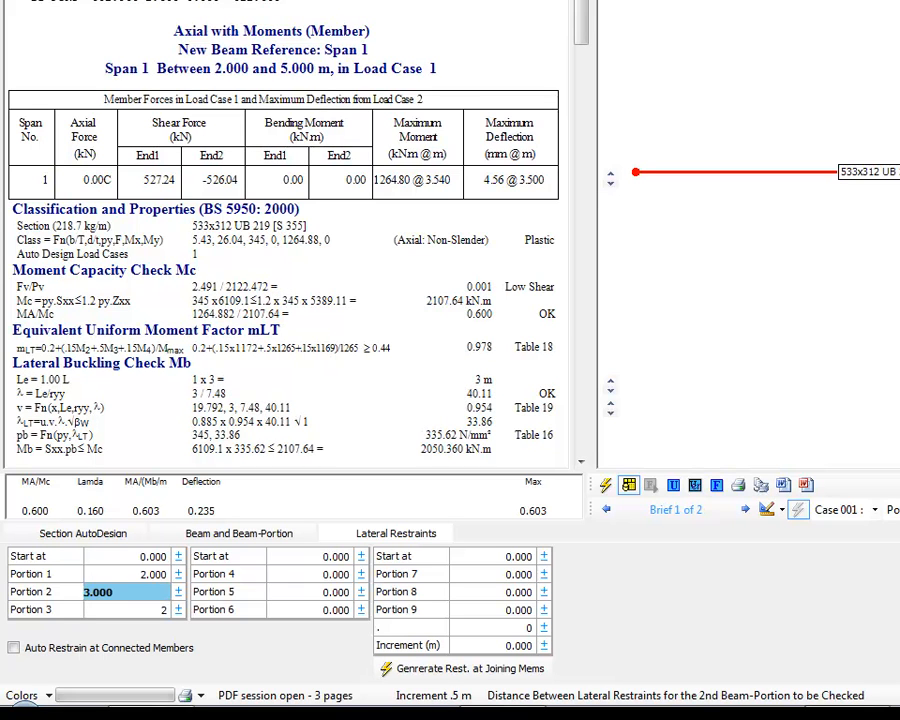
{"action": "left_click", "coordinate": [127, 610]}
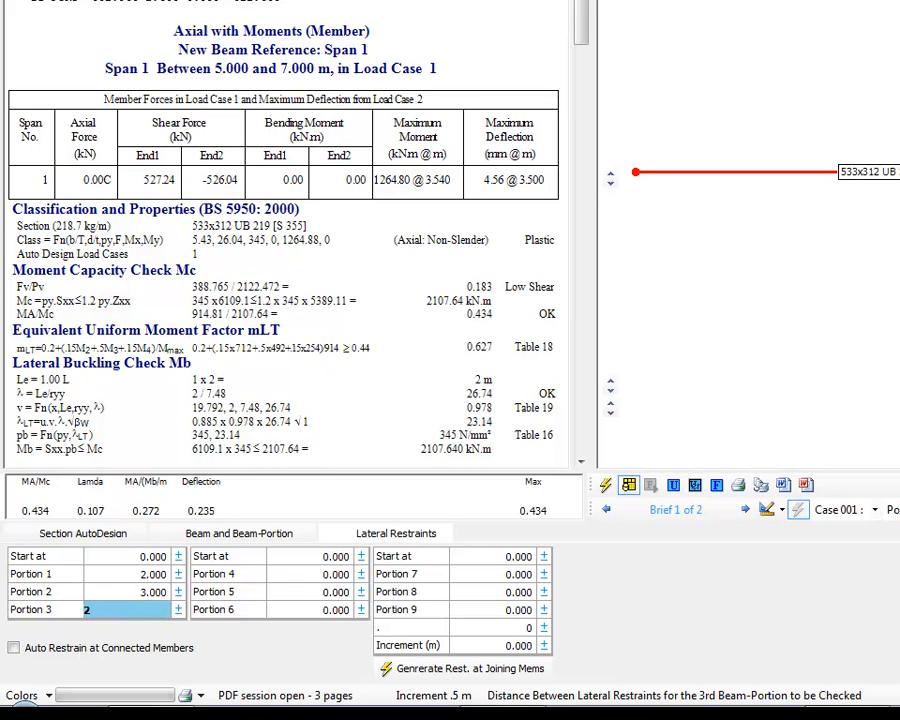
{"action": "key", "text": "Up"}
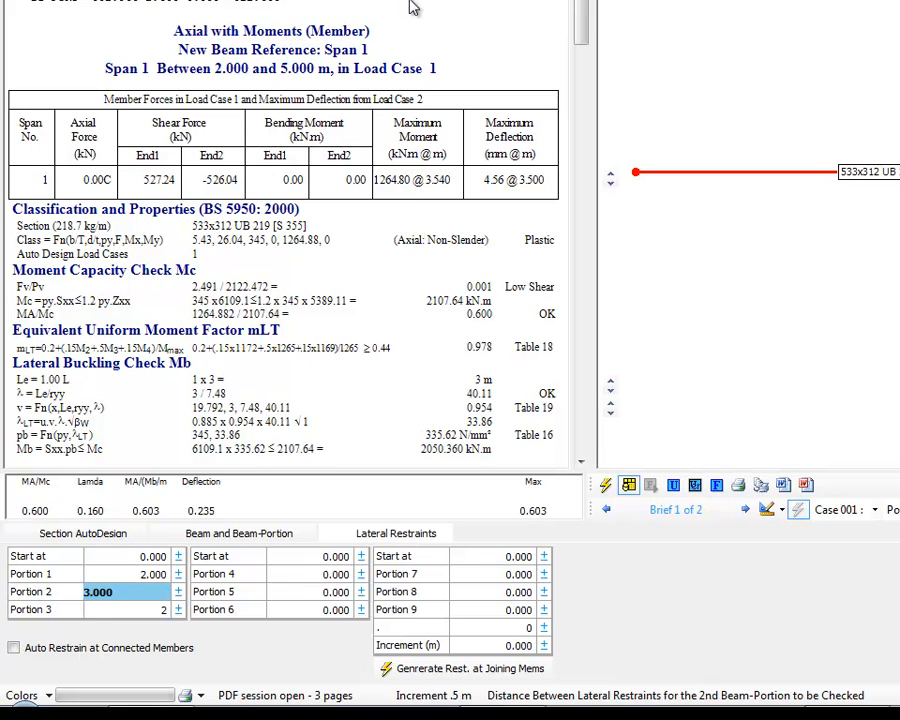
{"action": "left_click", "coordinate": [75, 533]}
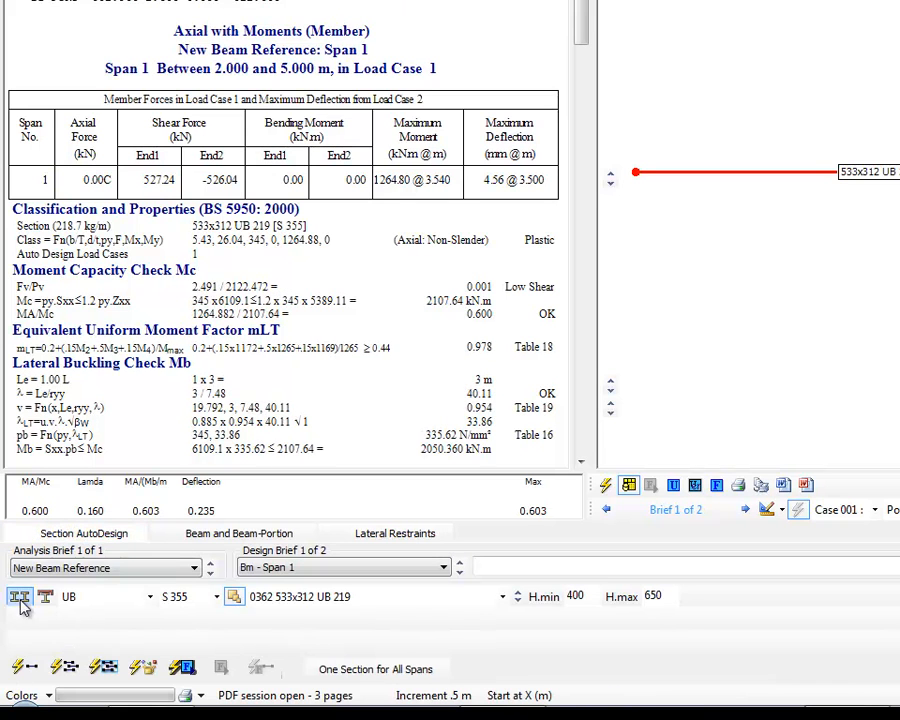
{"action": "left_click", "coordinate": [28, 668]}
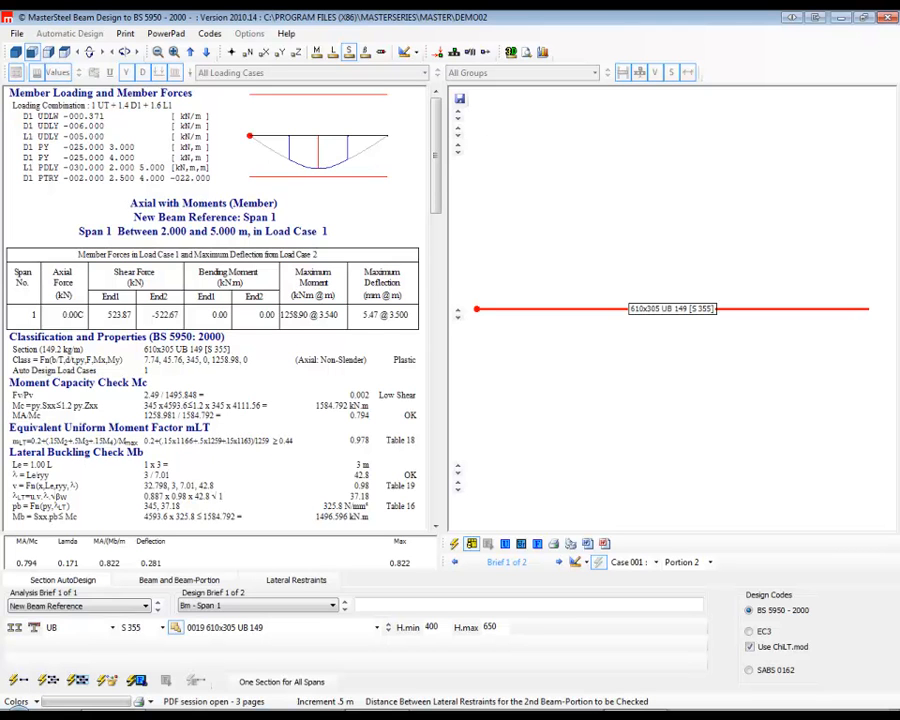
Switch the design code to EC3, toggle its ChiLT.mod option, and leave the steel design for the beam analysis.
{"action": "left_click", "coordinate": [749, 632]}
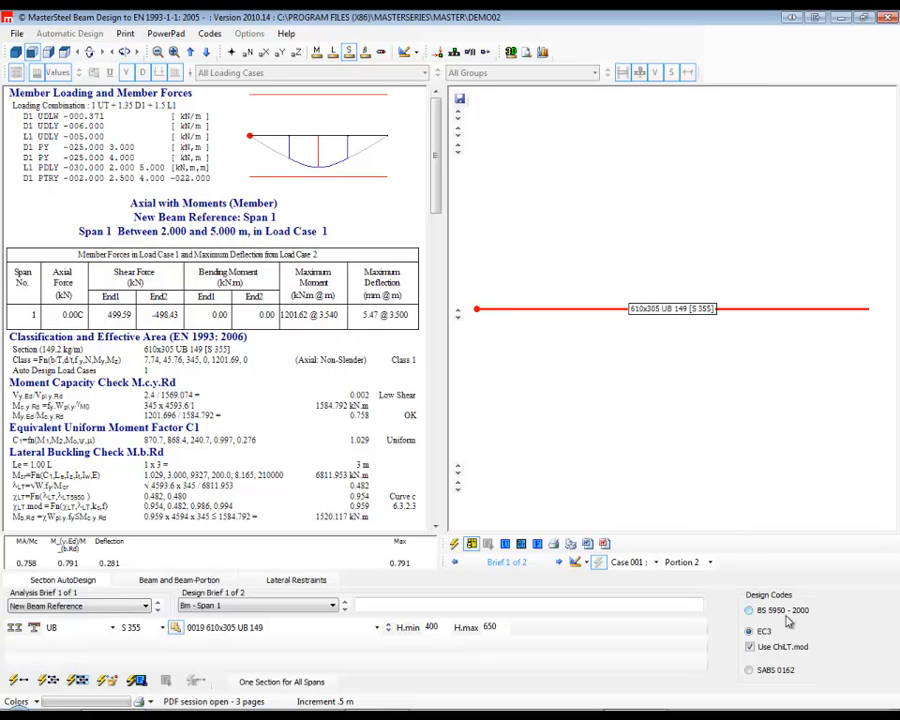
{"action": "left_click", "coordinate": [750, 646]}
{"action": "left_click", "coordinate": [888, 18]}
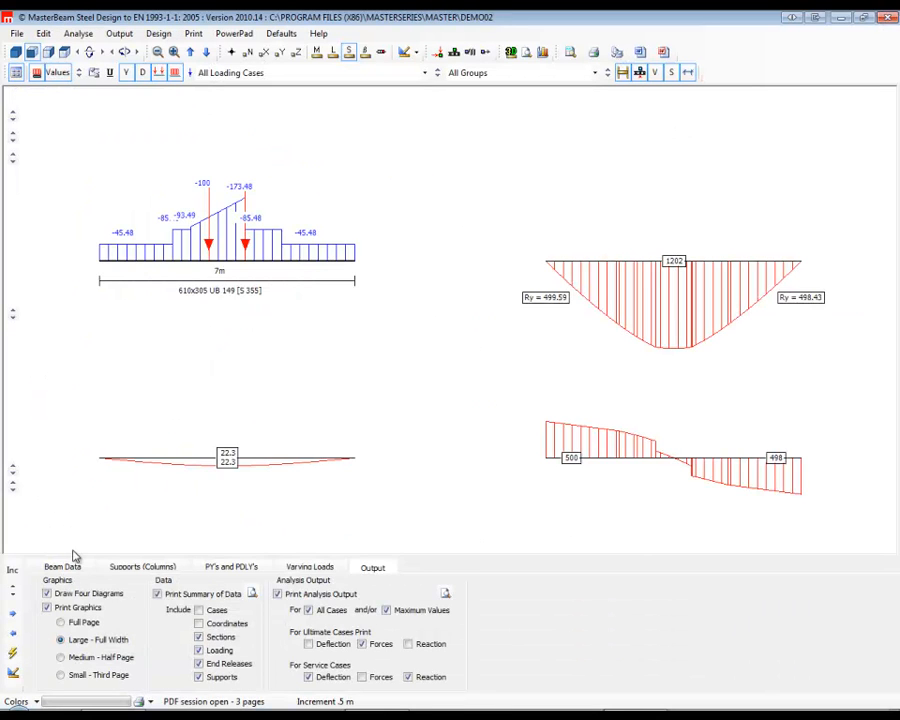
Review the beam data, return to the steel design, and auto-size the span 1 member to EC3 with ChiLT.mod enabled.
{"action": "left_click", "coordinate": [62, 567]}
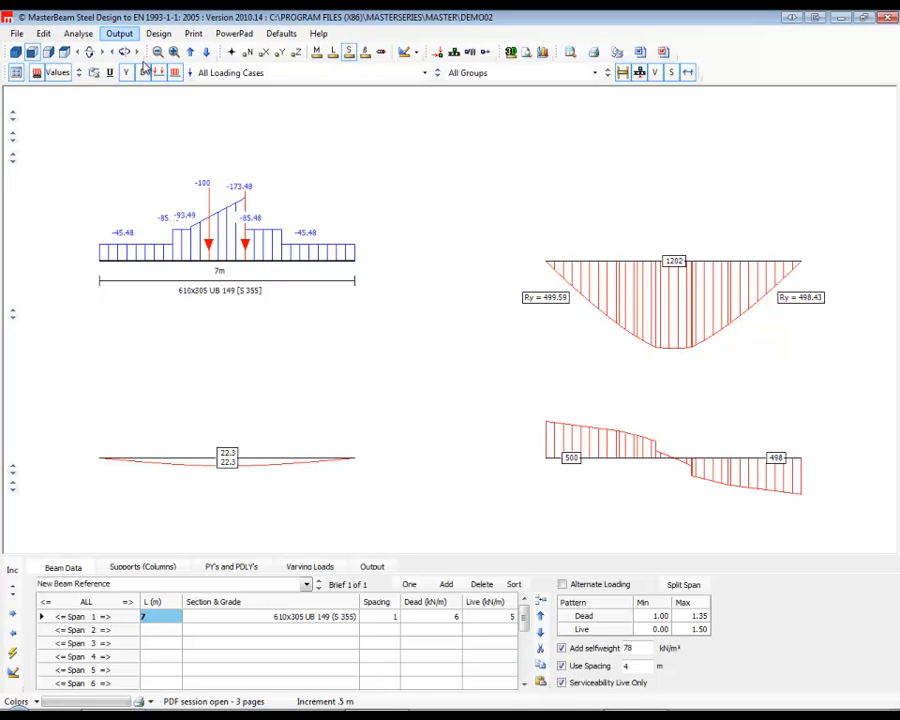
{"action": "left_click", "coordinate": [13, 672]}
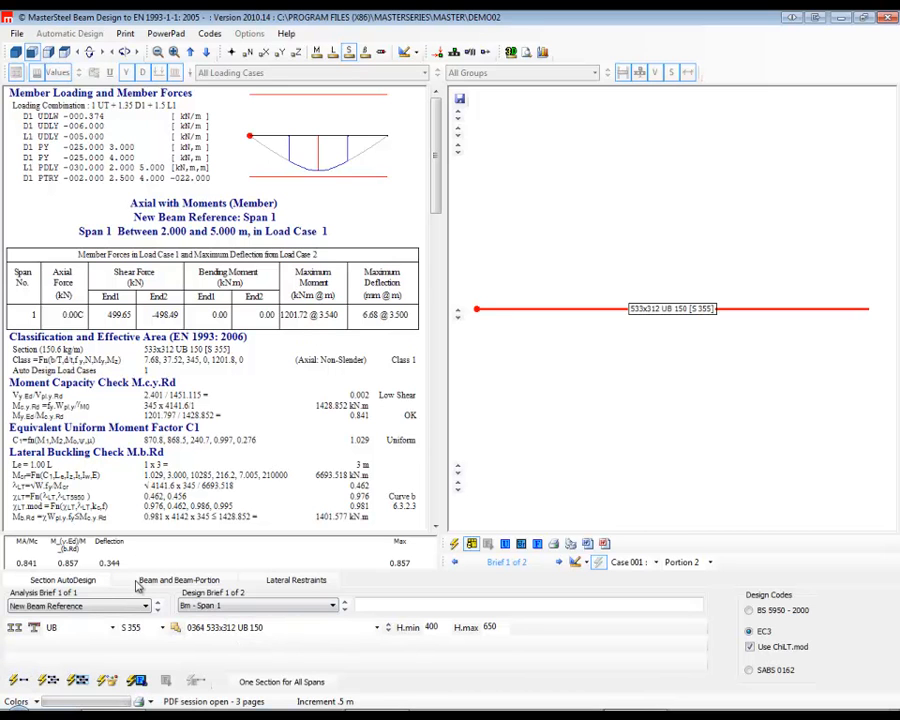
{"action": "left_click", "coordinate": [145, 586]}
{"action": "left_click", "coordinate": [62, 580]}
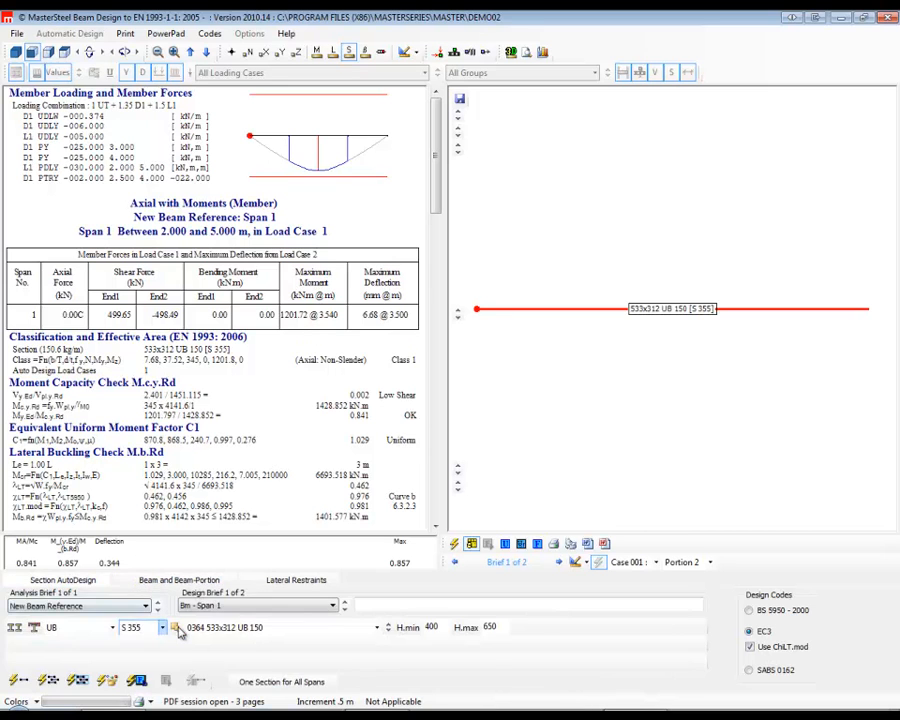
{"action": "left_click", "coordinate": [20, 682]}
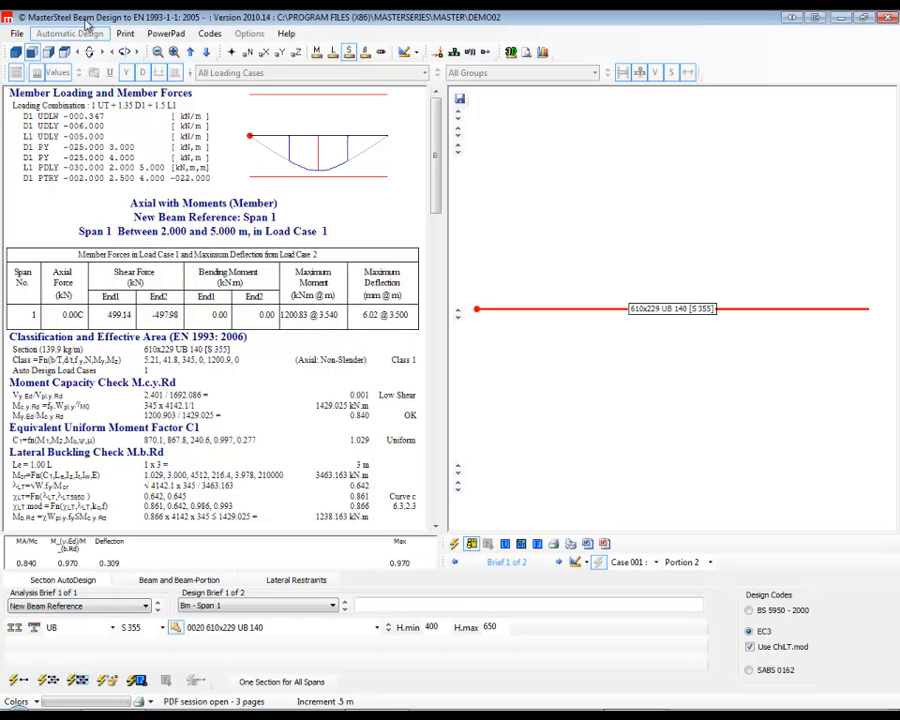
Select the three Axial with Moments checks for span 1, print the list summary, and save it over MSPROGWD2005.pdf.
{"action": "left_click", "coordinate": [125, 33]}
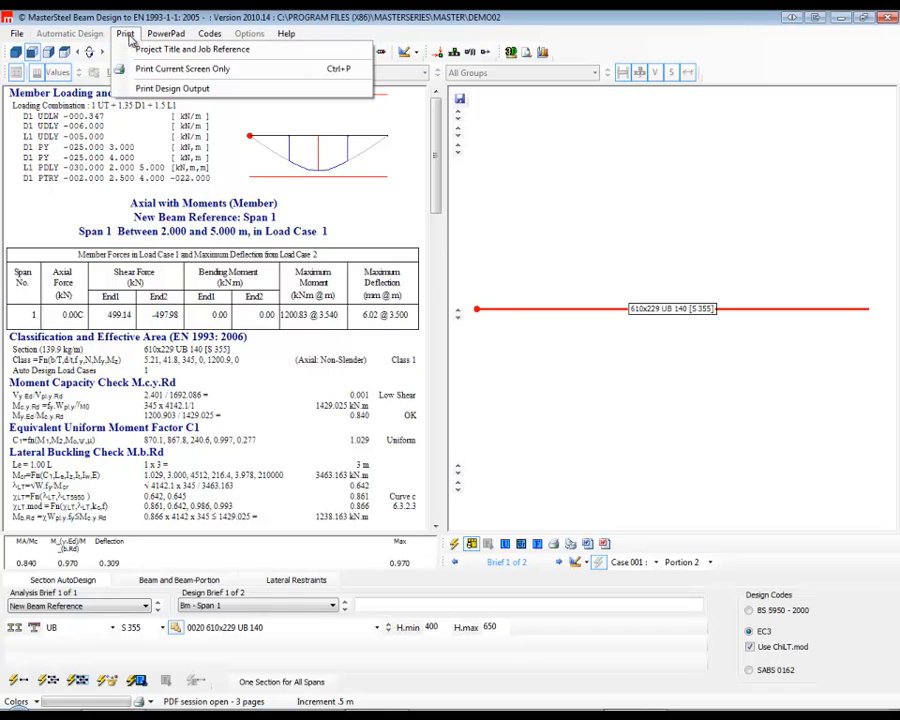
{"action": "left_click", "coordinate": [190, 89]}
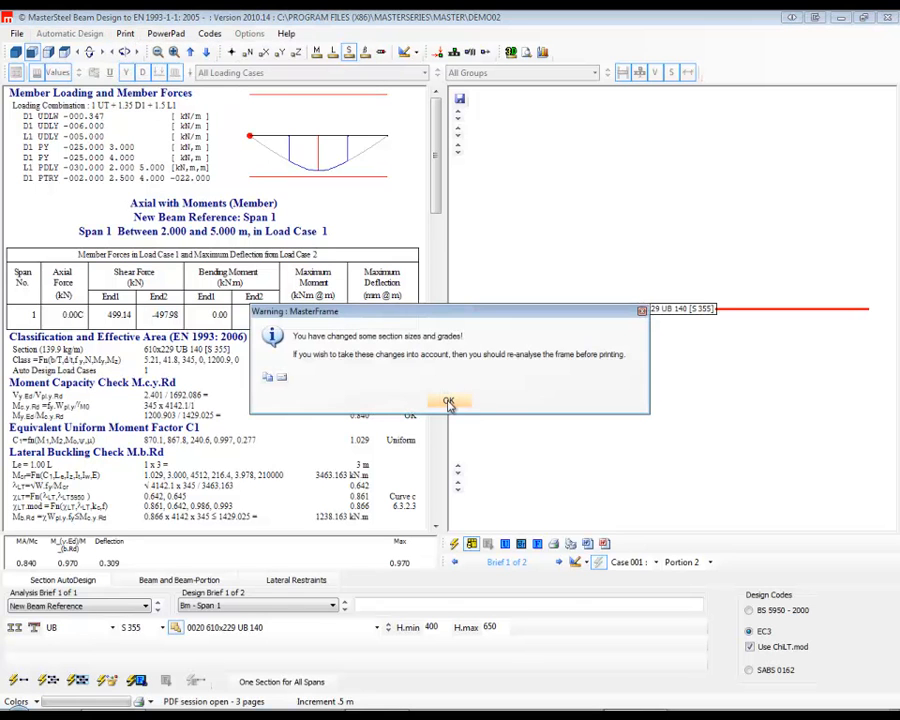
{"action": "left_click", "coordinate": [448, 402]}
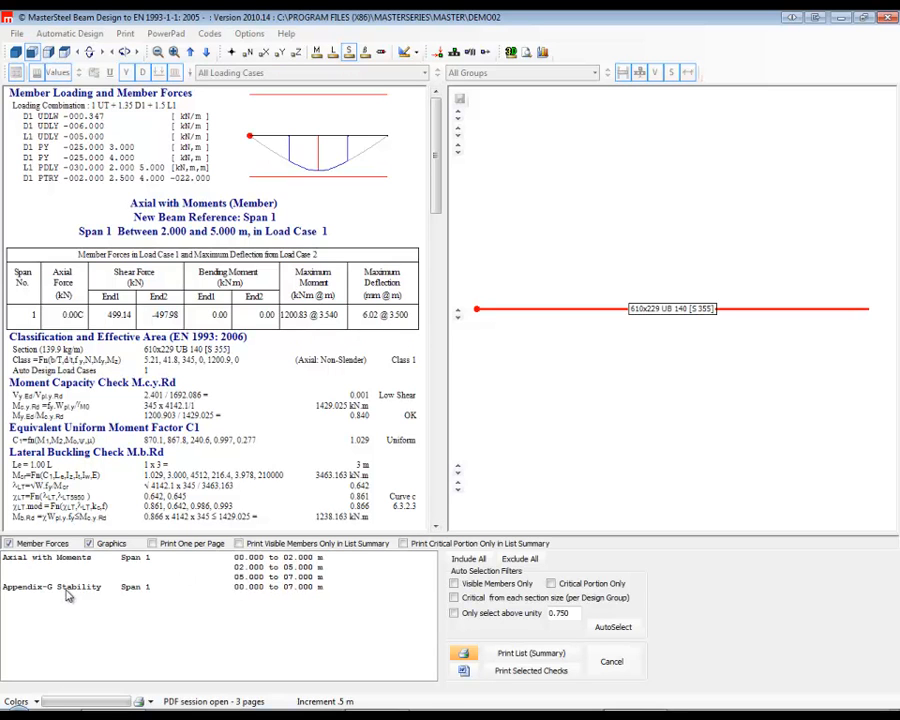
{"action": "left_click", "coordinate": [297, 577]}
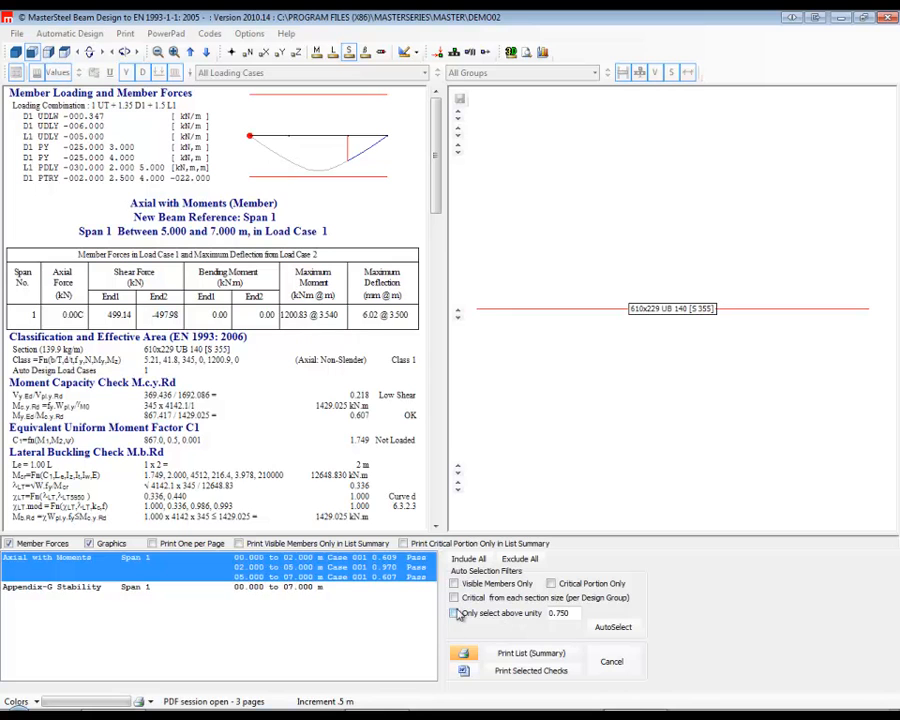
{"action": "left_click", "coordinate": [515, 655]}
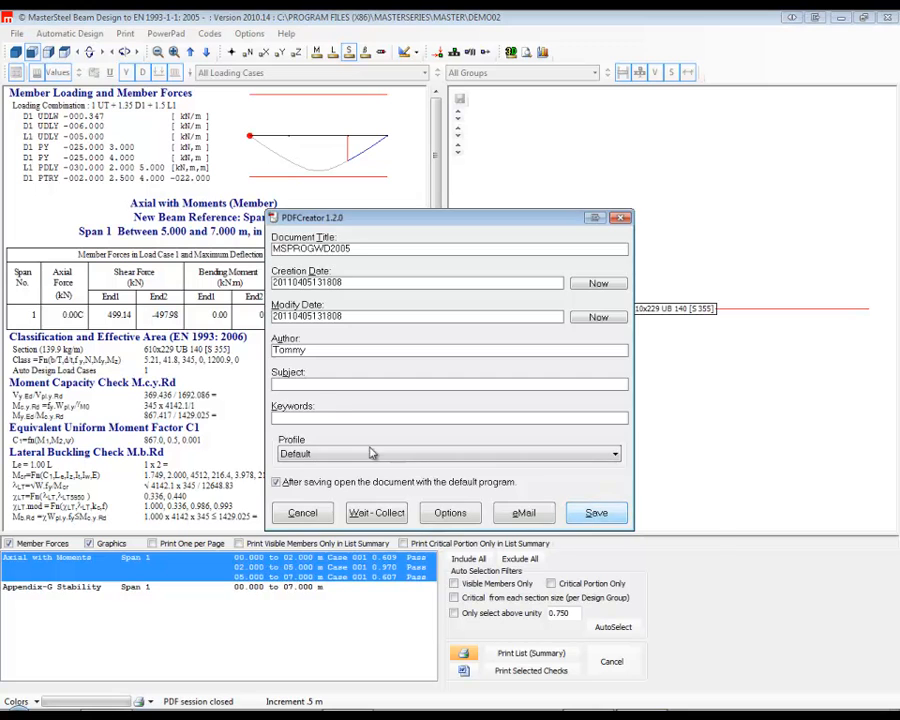
{"action": "left_click", "coordinate": [596, 512]}
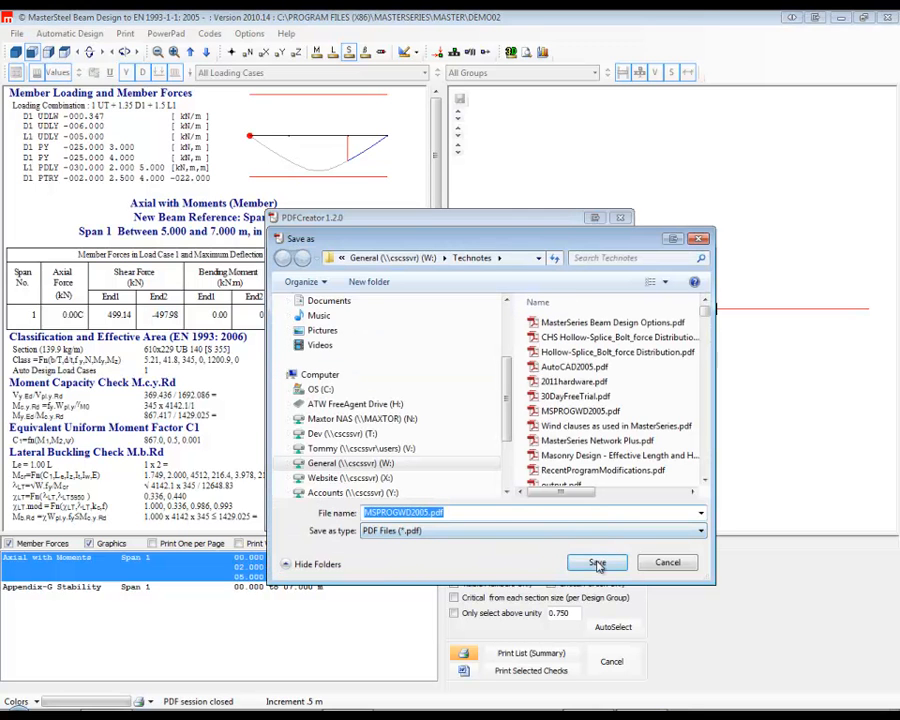
{"action": "left_click", "coordinate": [597, 564]}
{"action": "left_click", "coordinate": [490, 370]}
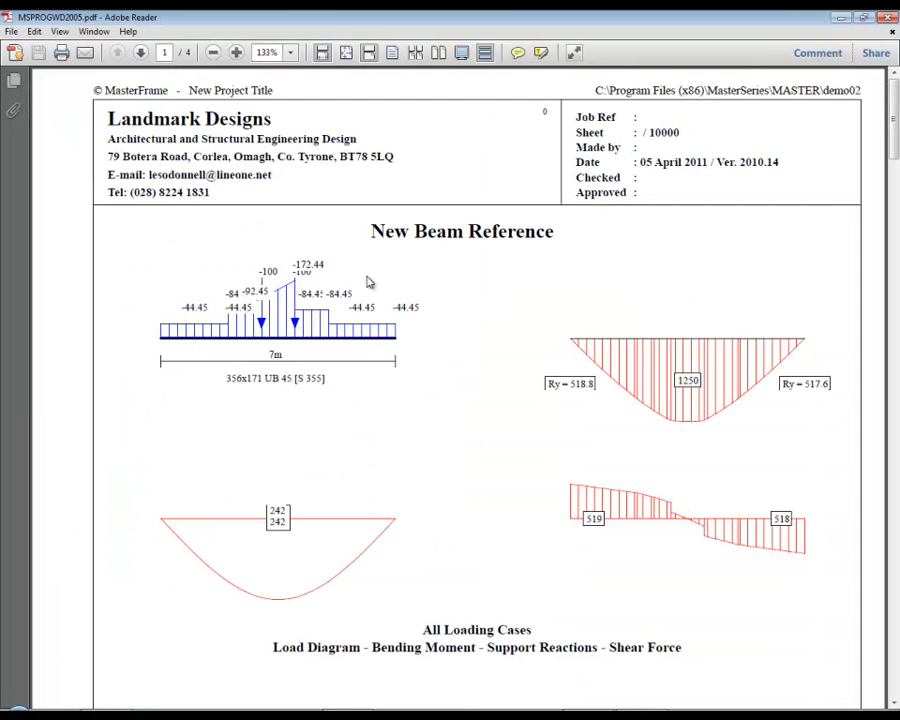
Examine the beam diagrams and the List of Checks results summary in the PDF report, and close it.
{"action": "scroll", "coordinate": [282, 290], "scroll_direction": "down", "scroll_amount": 1}
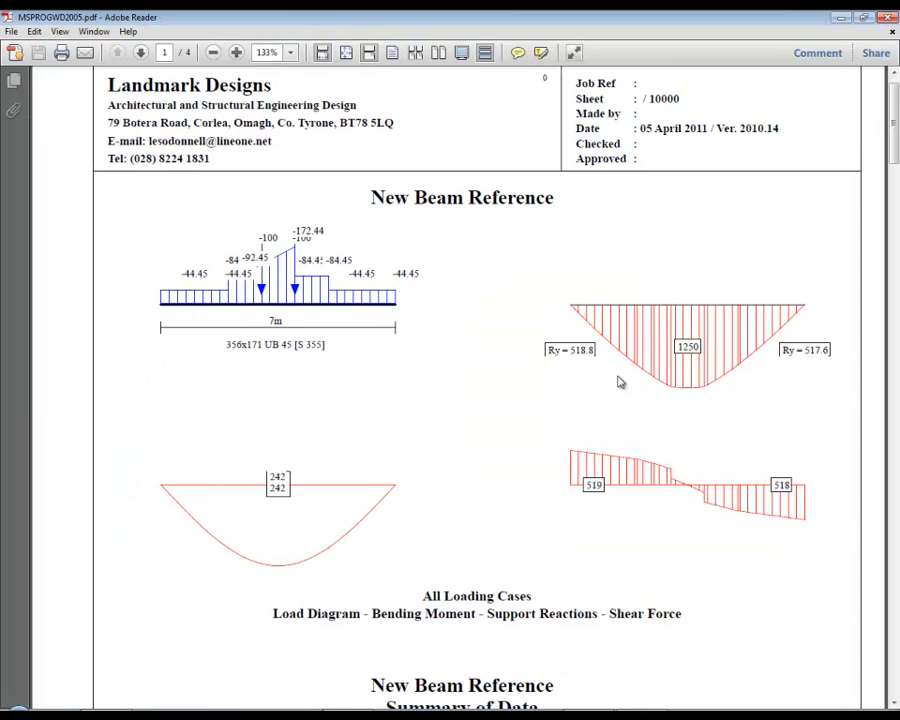
{"action": "scroll", "coordinate": [218, 413], "scroll_direction": "down", "scroll_amount": 10}
{"action": "scroll", "coordinate": [230, 516], "scroll_direction": "down", "scroll_amount": 15}
{"action": "scroll", "coordinate": [266, 386], "scroll_direction": "down", "scroll_amount": 9}
{"action": "scroll", "coordinate": [283, 357], "scroll_direction": "down", "scroll_amount": 14}
{"action": "scroll", "coordinate": [288, 363], "scroll_direction": "down", "scroll_amount": 20}
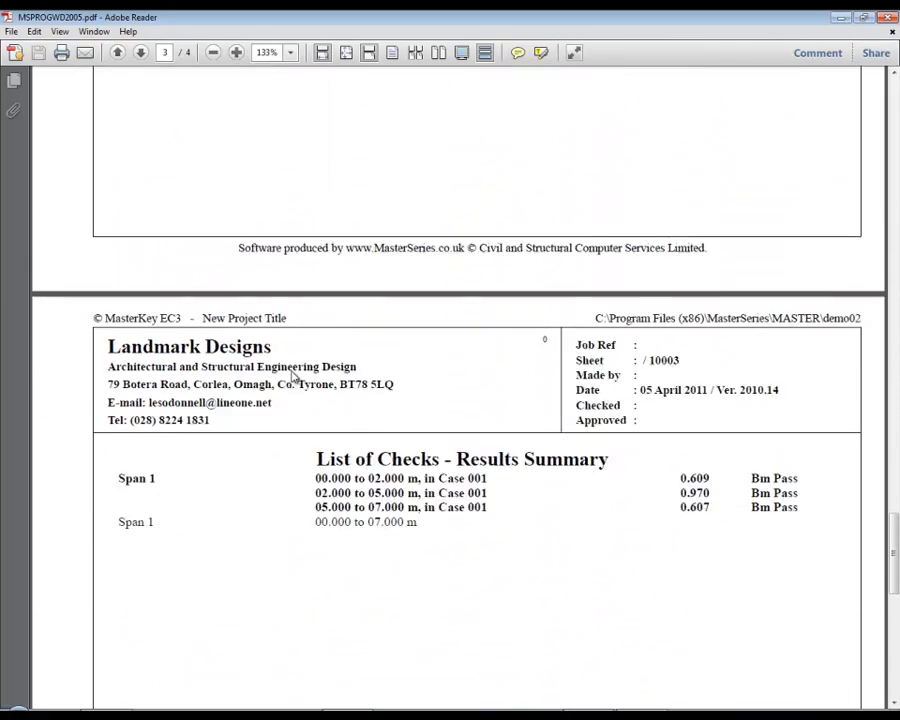
{"action": "scroll", "coordinate": [290, 380], "scroll_direction": "down", "scroll_amount": 1}
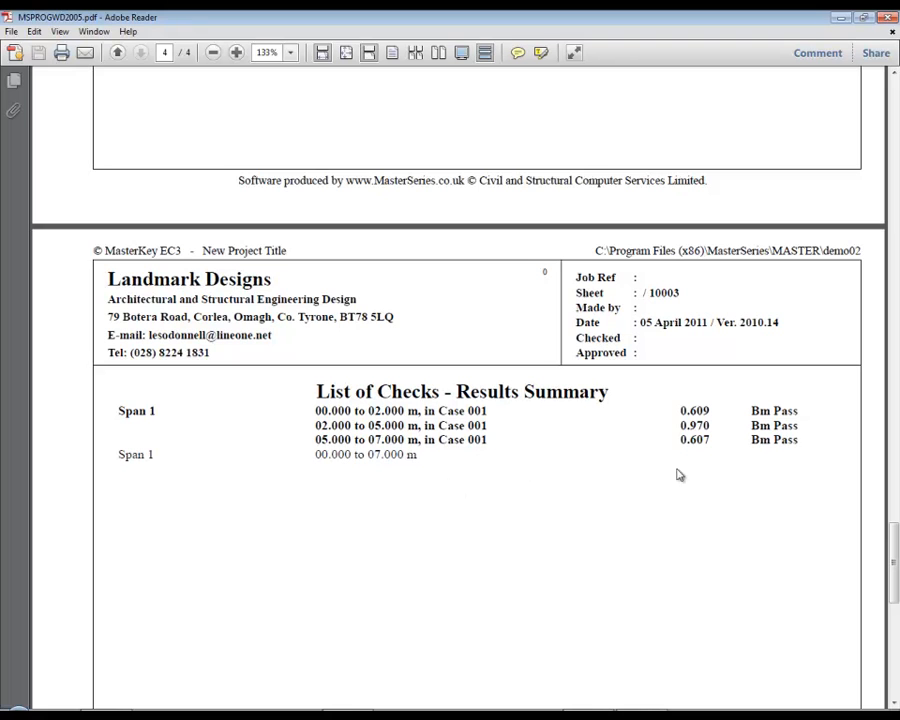
{"action": "scroll", "coordinate": [703, 481], "scroll_direction": "down", "scroll_amount": 4}
{"action": "scroll", "coordinate": [703, 481], "scroll_direction": "down", "scroll_amount": 2}
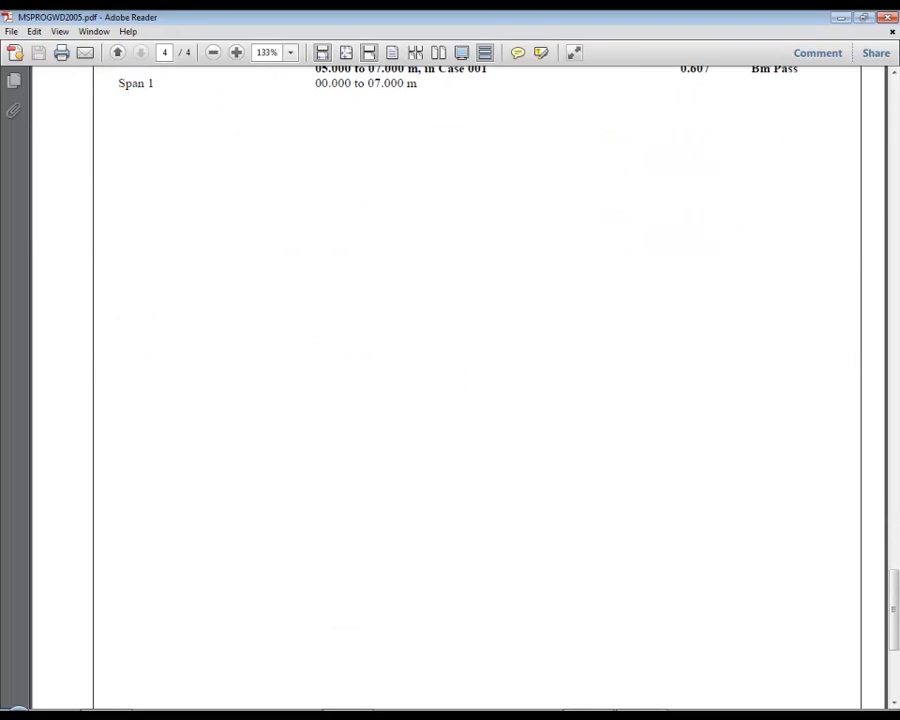
{"action": "left_click", "coordinate": [887, 18]}
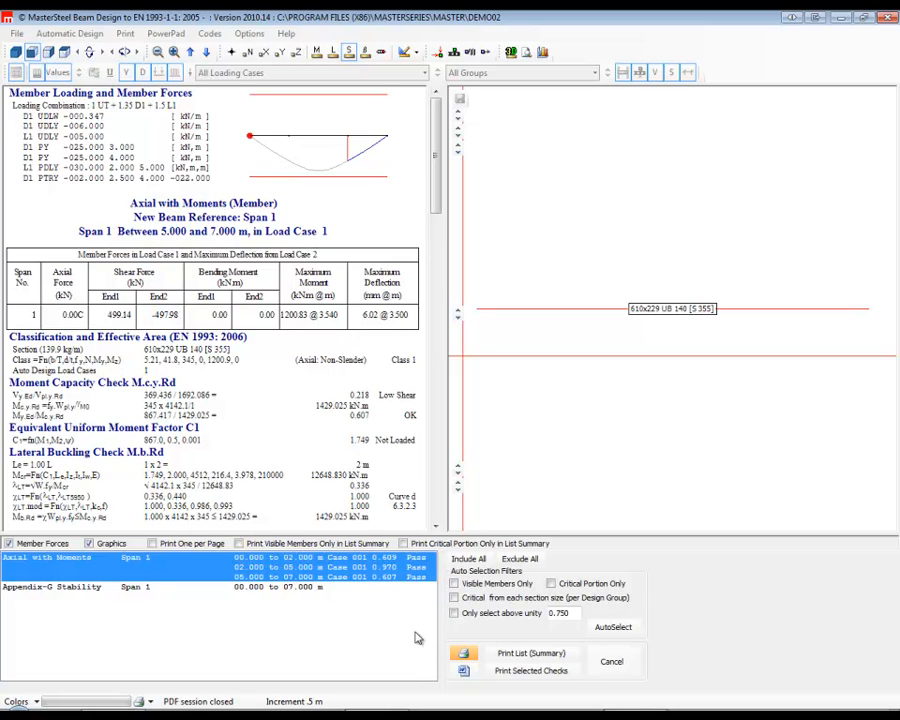
Print the selected span 1 checks with PDFCreator and save them over MSPROGWD2005.pdf.
{"action": "left_click", "coordinate": [538, 679]}
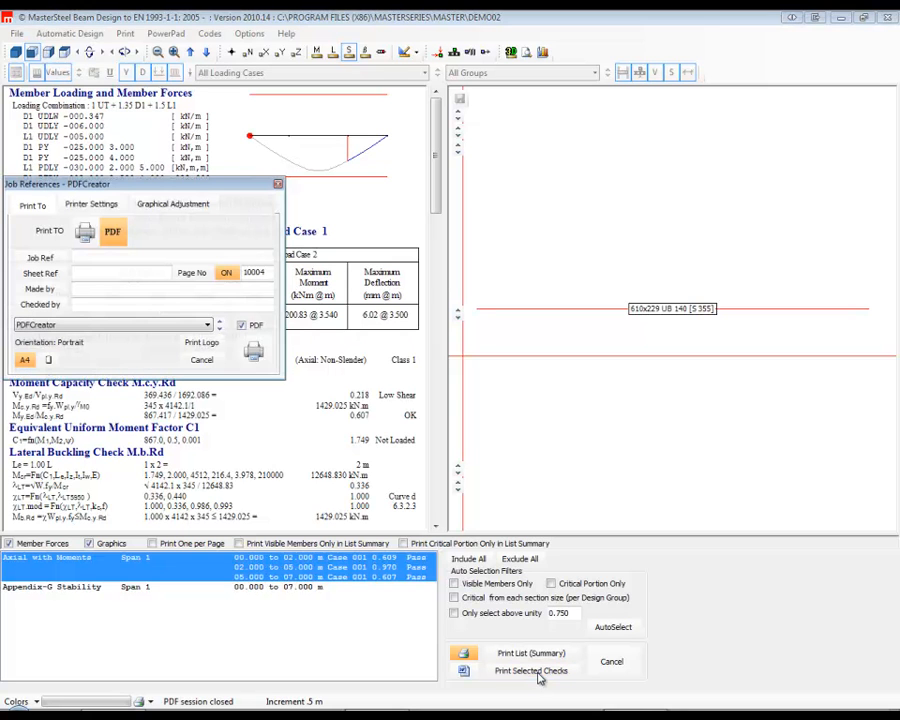
{"action": "left_click", "coordinate": [254, 354]}
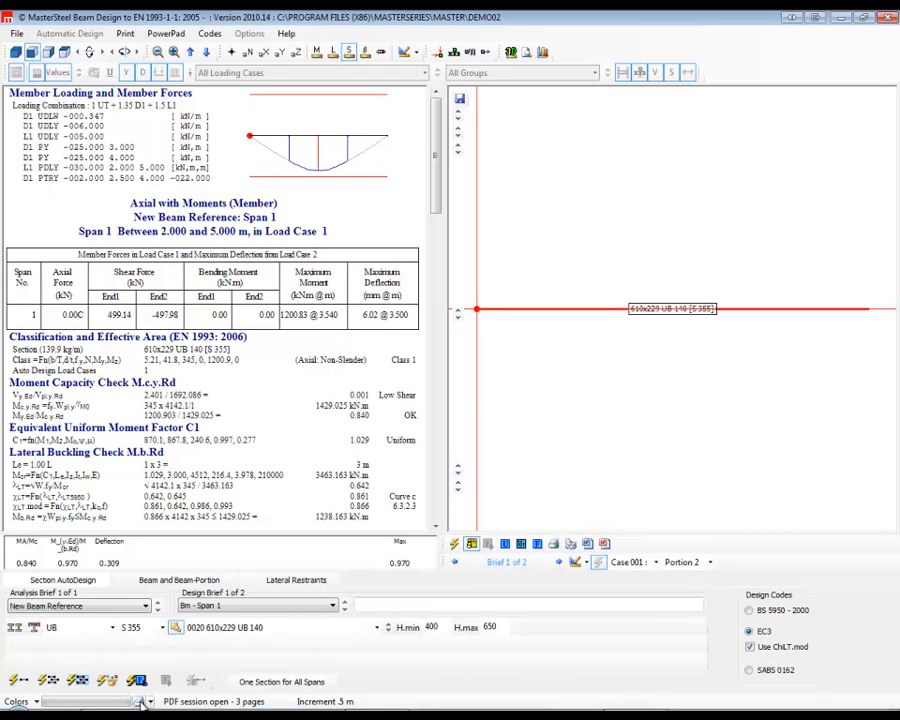
{"action": "left_click", "coordinate": [140, 702]}
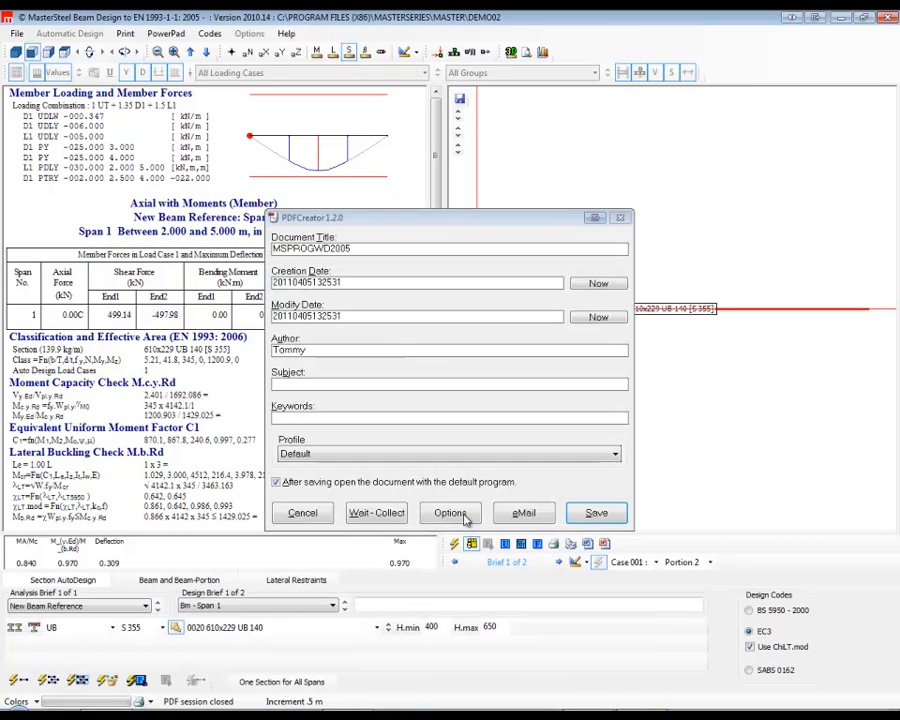
{"action": "left_click", "coordinate": [596, 513]}
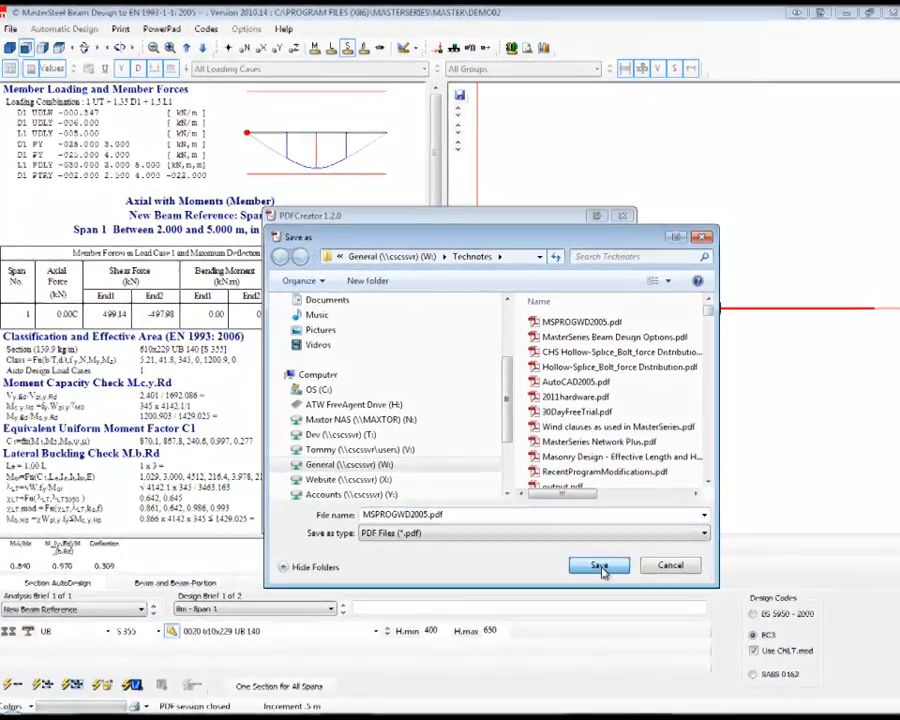
{"action": "left_click", "coordinate": [597, 563]}
{"action": "left_click", "coordinate": [493, 370]}
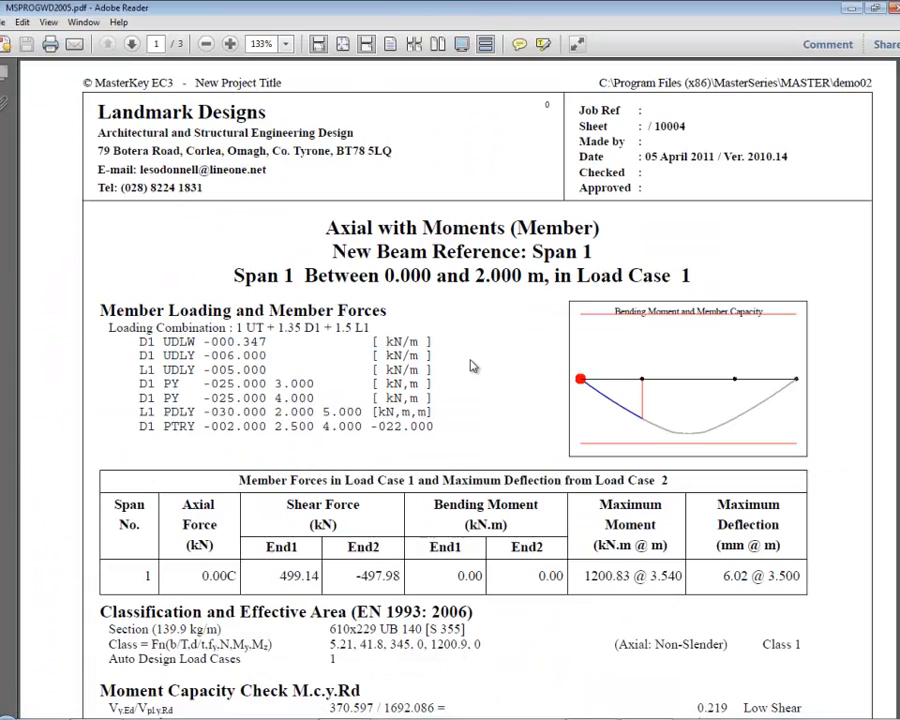
Examine the detailed EC3 checks for each span 1 portion in the PDF, and close the report and the steel design.
{"action": "scroll", "coordinate": [460, 284], "scroll_direction": "down", "scroll_amount": 2}
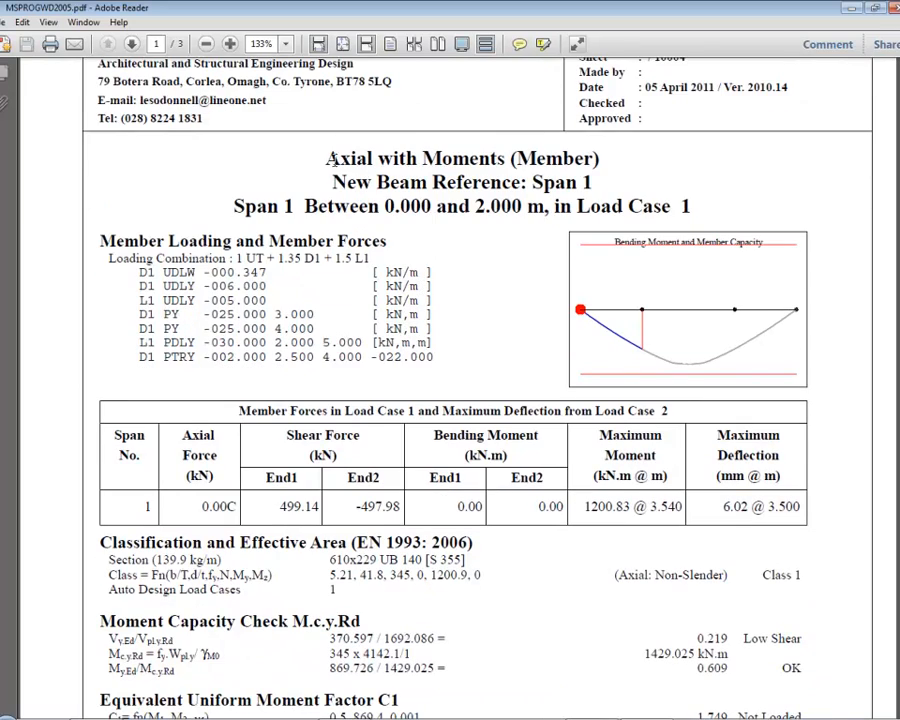
{"action": "scroll", "coordinate": [330, 158], "scroll_direction": "down", "scroll_amount": 10}
{"action": "scroll", "coordinate": [347, 262], "scroll_direction": "down", "scroll_amount": 12}
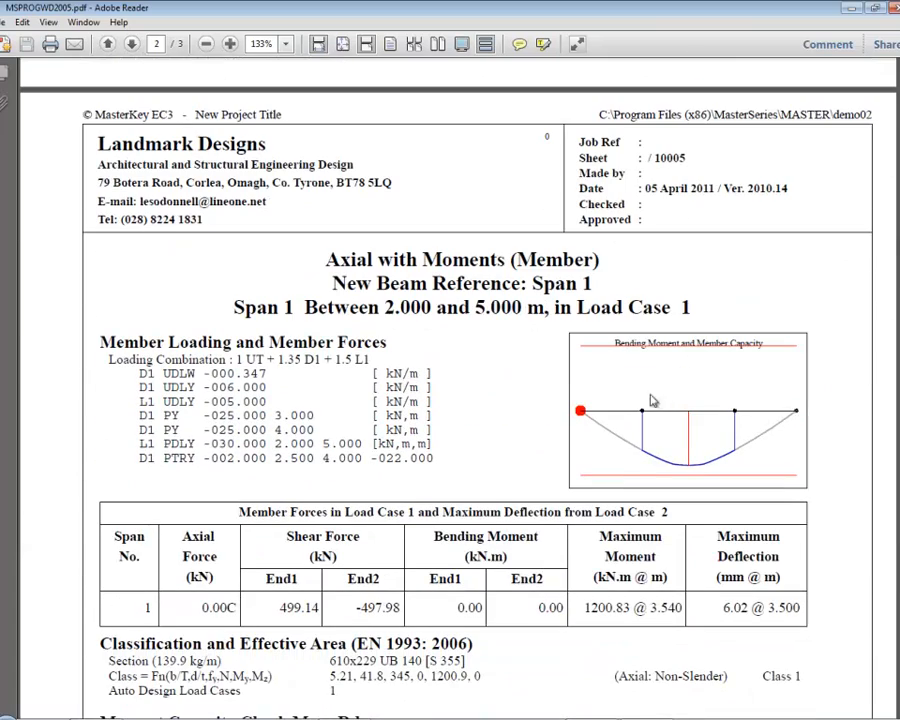
{"action": "scroll", "coordinate": [307, 432], "scroll_direction": "down", "scroll_amount": 8}
{"action": "scroll", "coordinate": [307, 432], "scroll_direction": "down", "scroll_amount": 20}
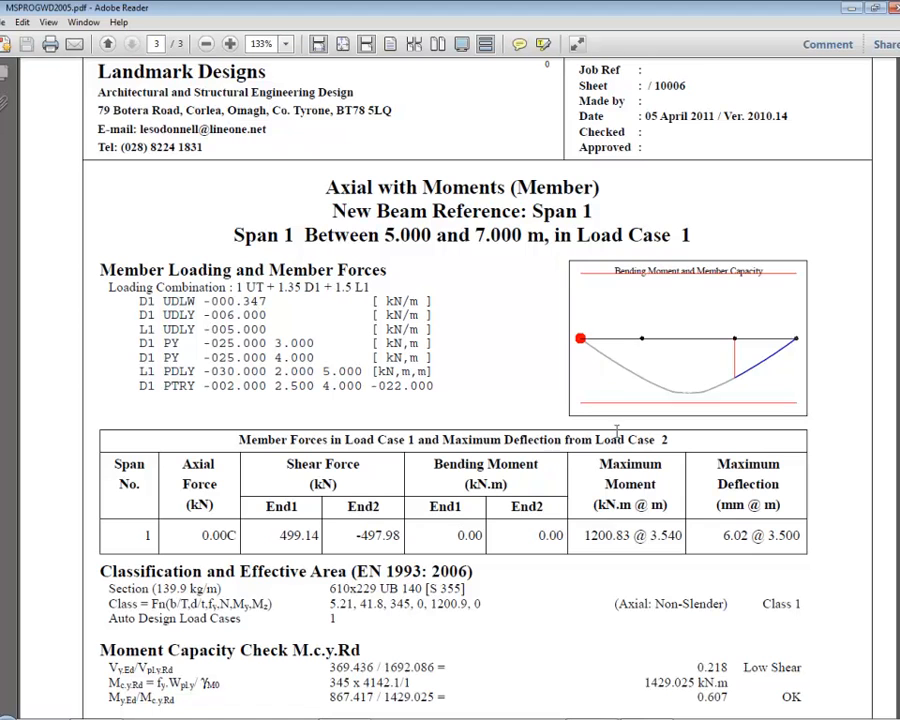
{"action": "left_click", "coordinate": [893, 8]}
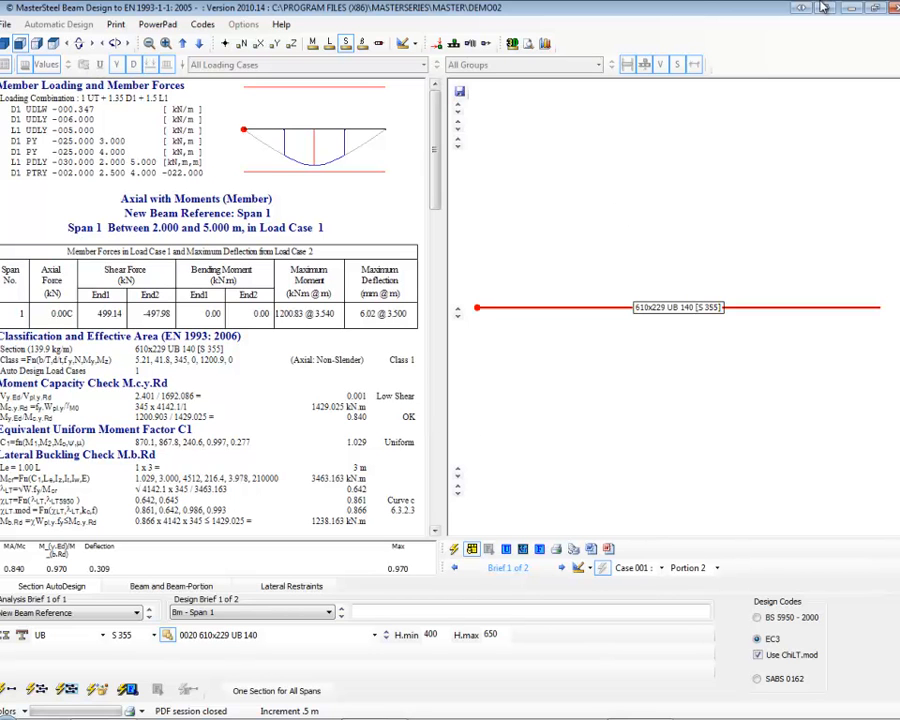
{"action": "left_click", "coordinate": [893, 9]}
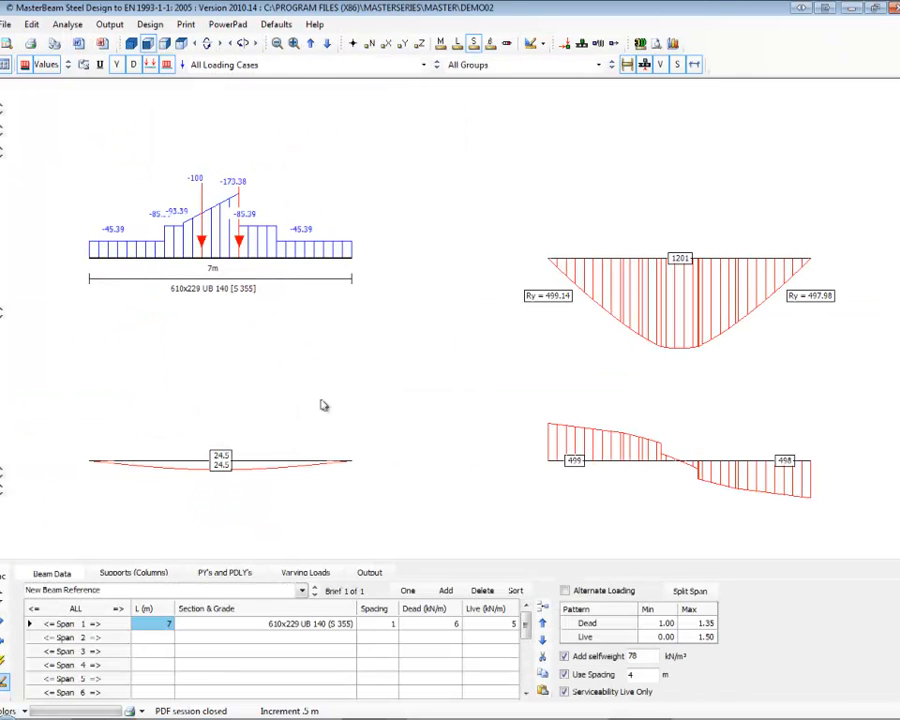
Try the type P/25/F for support 1 and restore it to P.
{"action": "left_click", "coordinate": [130, 573]}
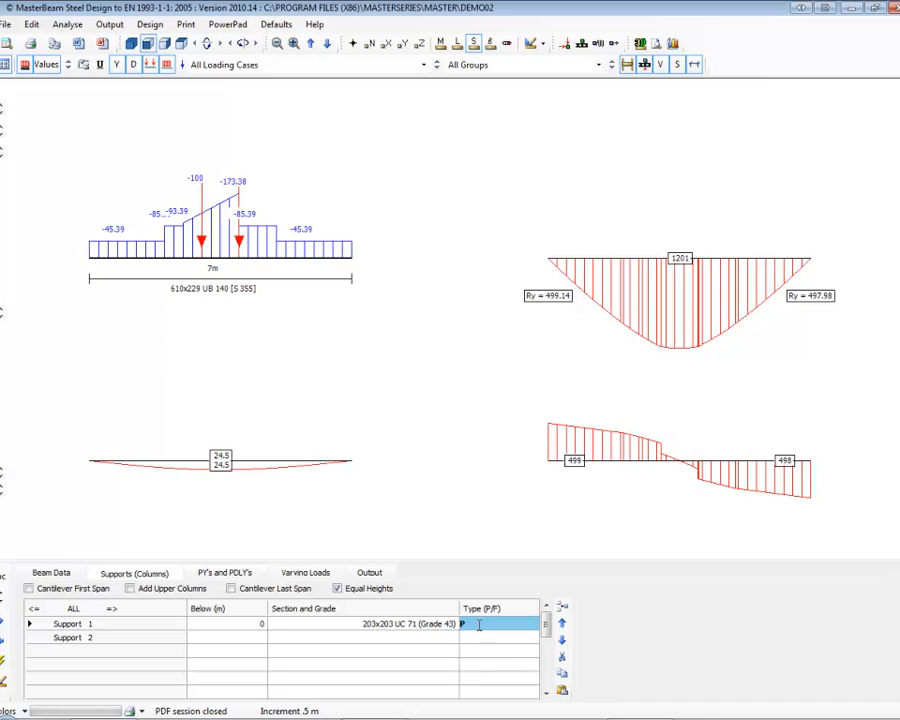
{"action": "type", "text": "P/25/F"}
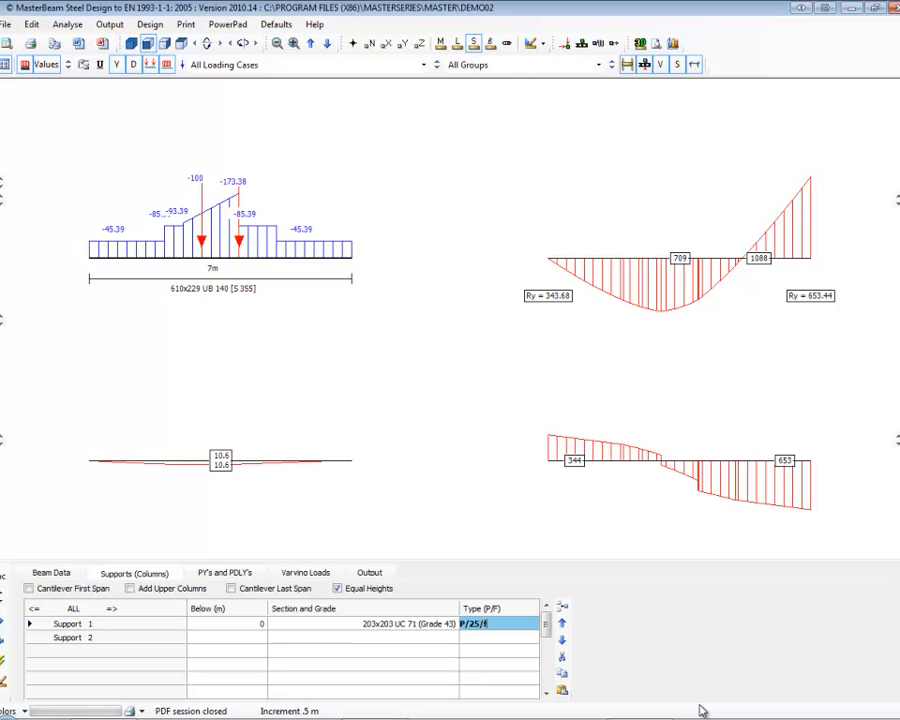
{"action": "key", "text": "BackSpace"}
{"action": "key", "text": "BackSpace"}
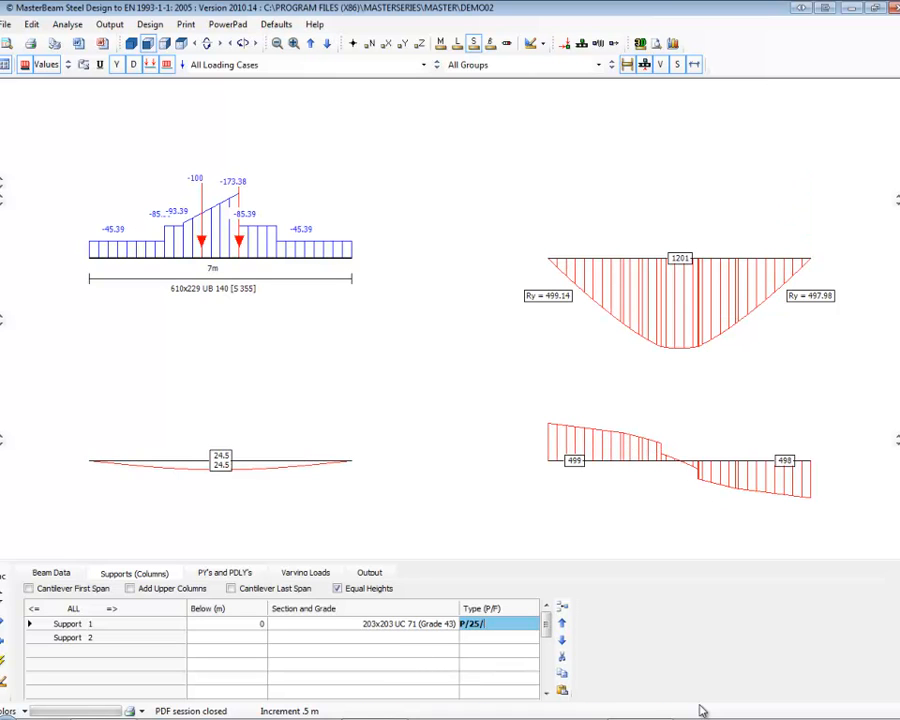
{"action": "key", "text": "BackSpace"}
{"action": "key", "text": "BackSpace"}
Switch to the Beam Design Options document and compare the MasterBeam and MasterFrame features, including axial loads and torsion design.
{"action": "left_click", "coordinate": [373, 718]}
{"action": "scroll", "coordinate": [340, 320], "scroll_direction": "down", "scroll_amount": 15}
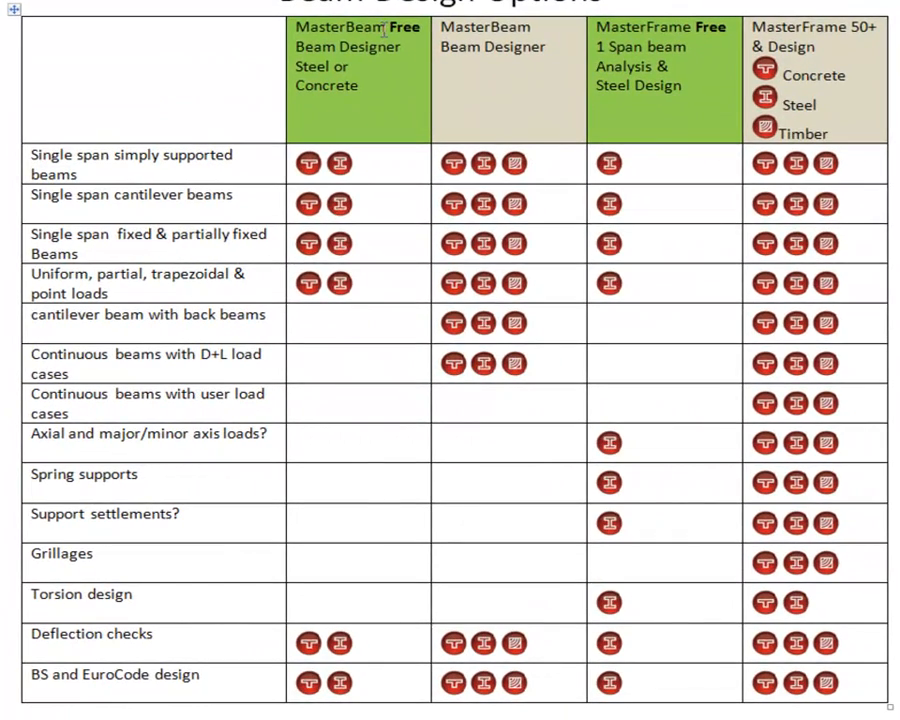
{"action": "left_click_drag", "start_coordinate": [420, 27], "coordinate": [315, 27]}
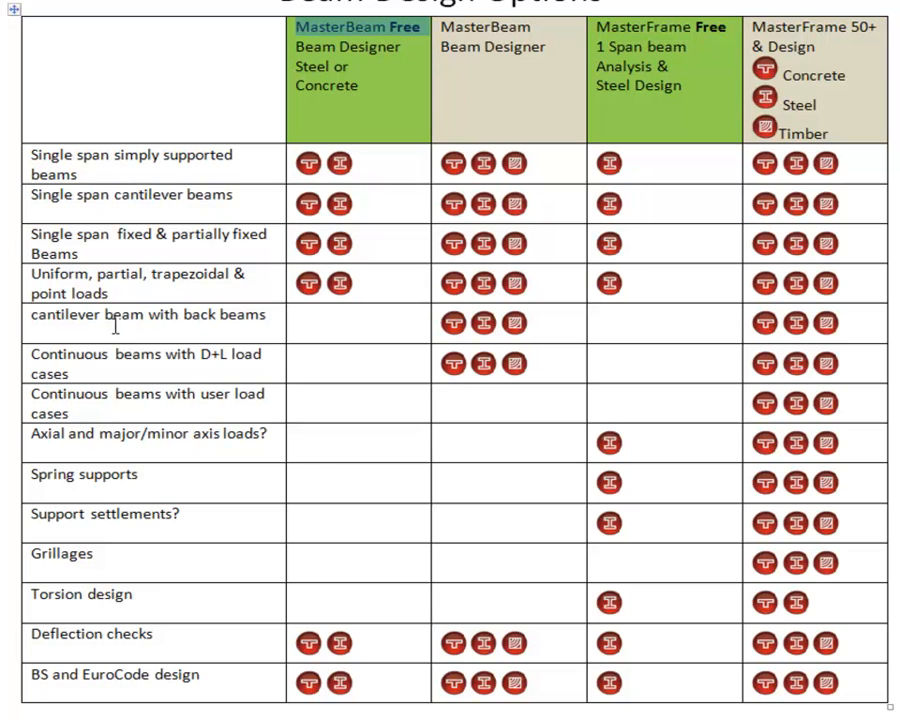
{"action": "left_click_drag", "start_coordinate": [260, 433], "coordinate": [30, 433]}
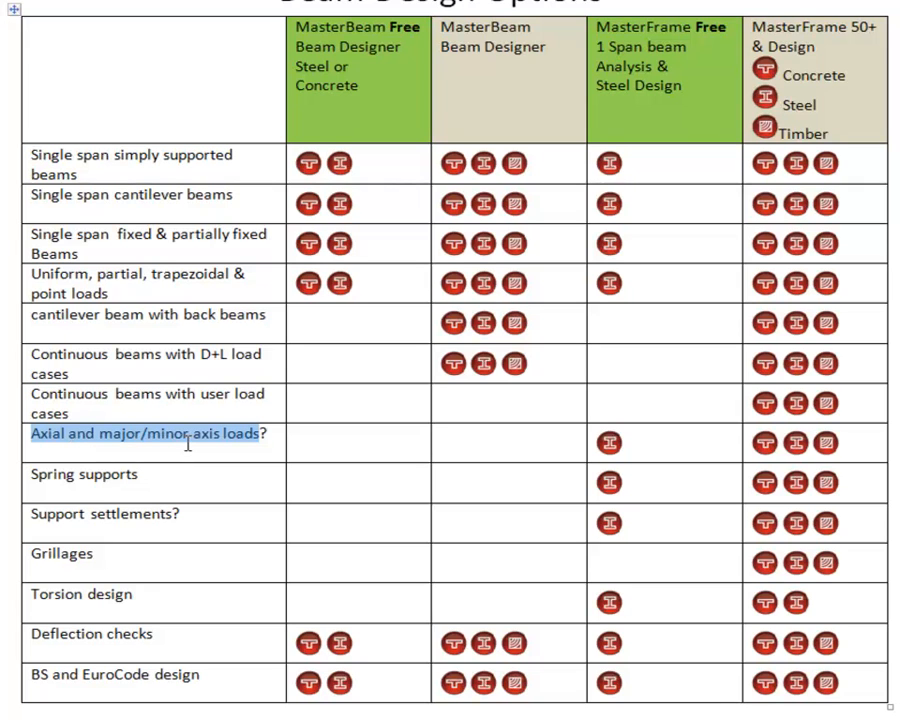
{"action": "left_click_drag", "start_coordinate": [190, 605], "coordinate": [37, 587]}
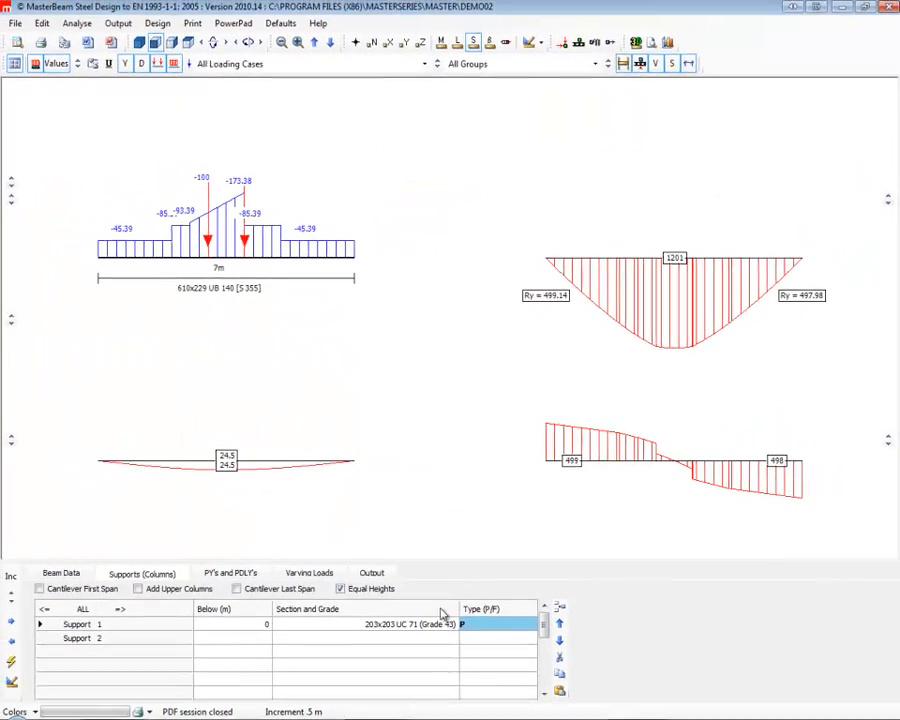
Close the steel beam module and save the DEMO02 data file.
{"action": "left_click", "coordinate": [887, 7]}
{"action": "left_click", "coordinate": [419, 400]}
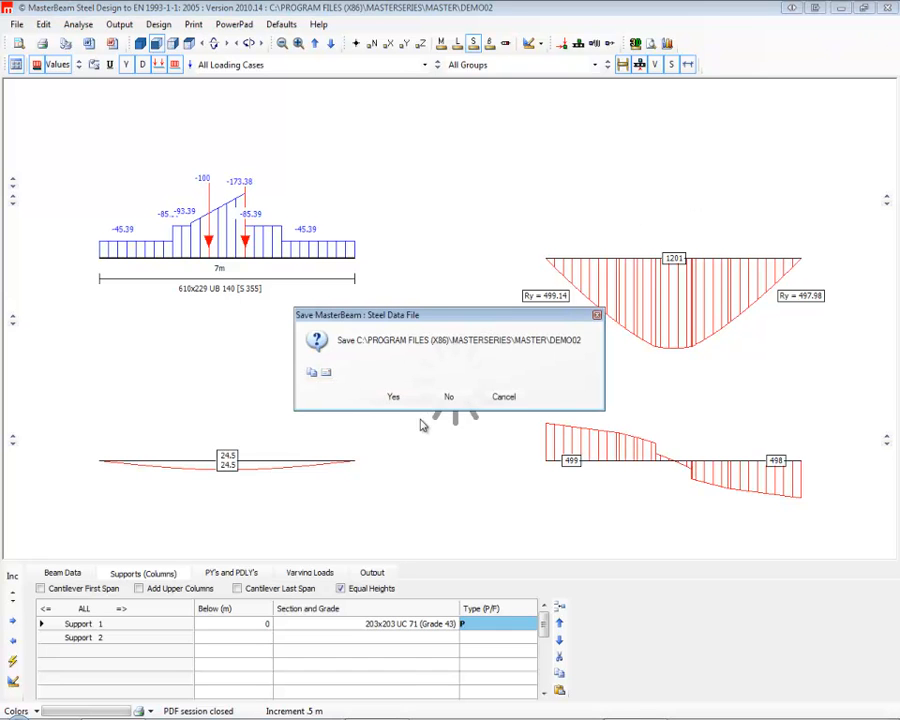
{"action": "left_click", "coordinate": [394, 397]}
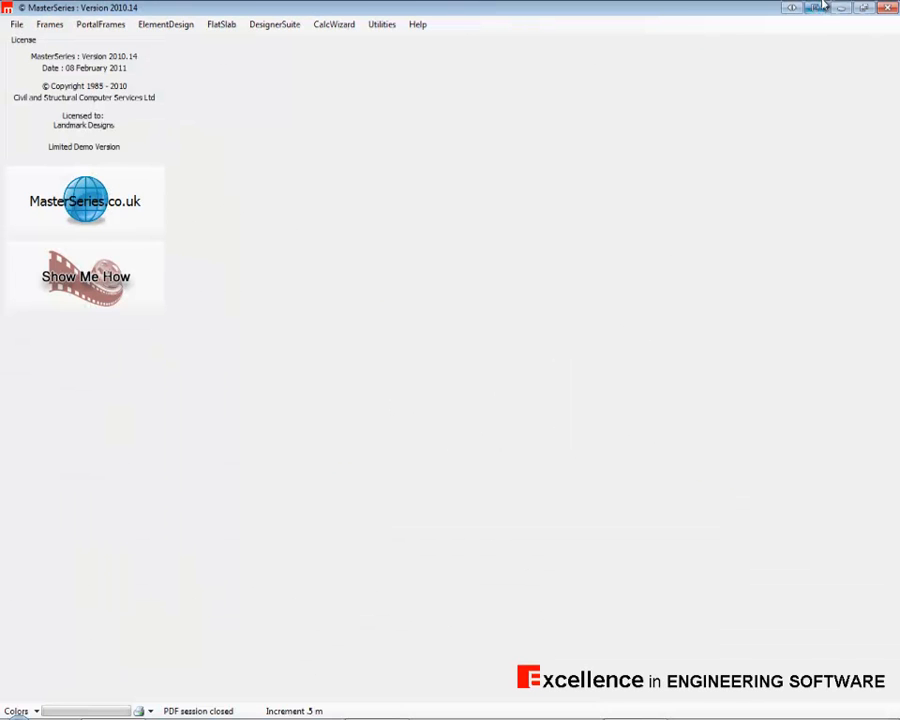
Restart MasterSeries, launch the MasterBeam Steel Beam Designer and load the demo02.MB3 file.
{"action": "left_click", "coordinate": [887, 8]}
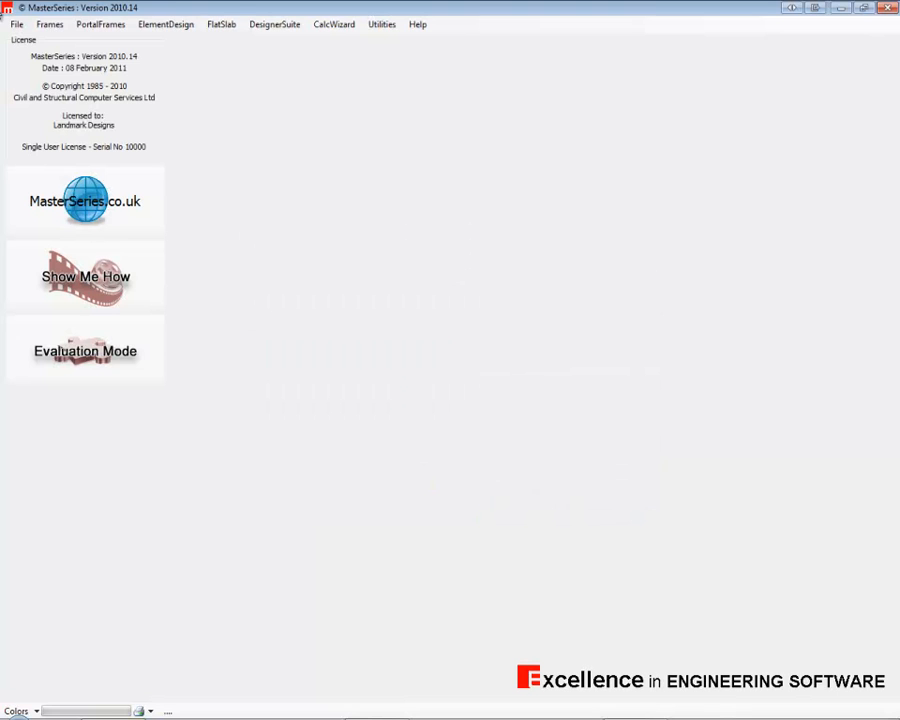
{"action": "left_click", "coordinate": [50, 27]}
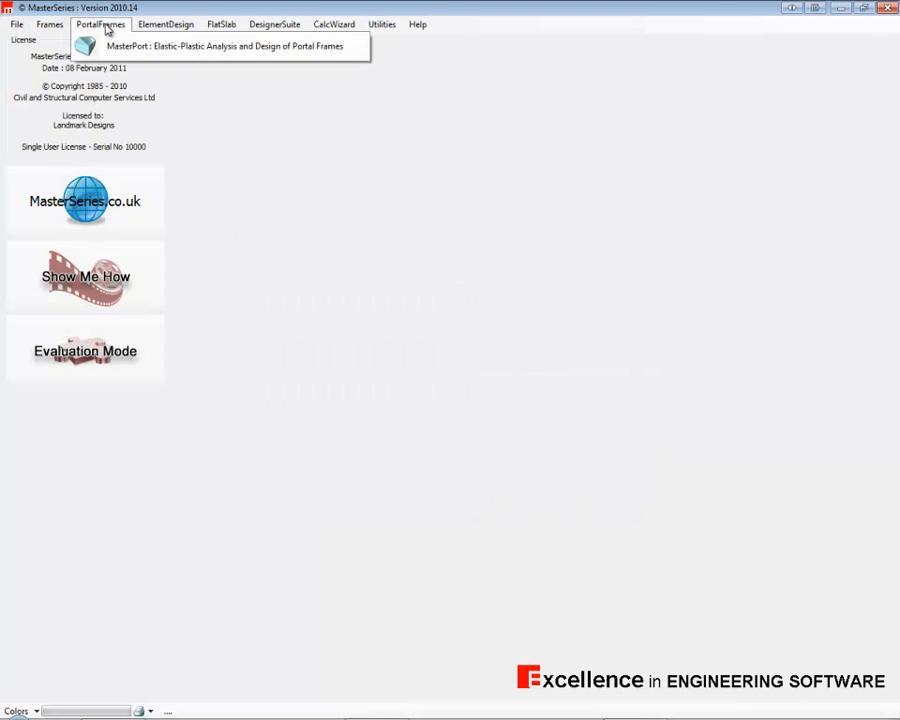
{"action": "mouse_move", "coordinate": [274, 24]}
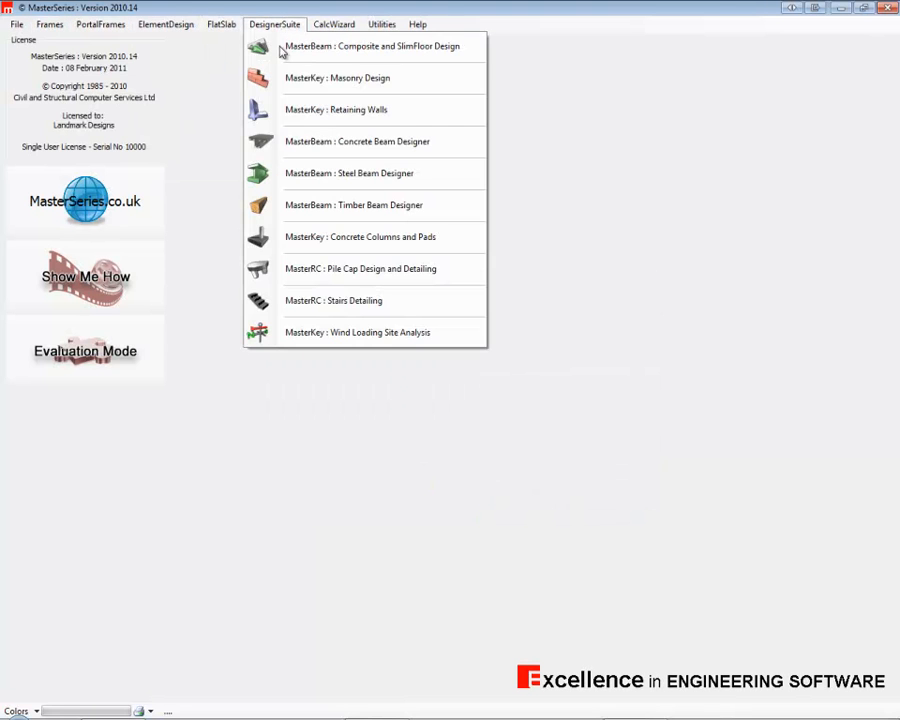
{"action": "left_click", "coordinate": [346, 176]}
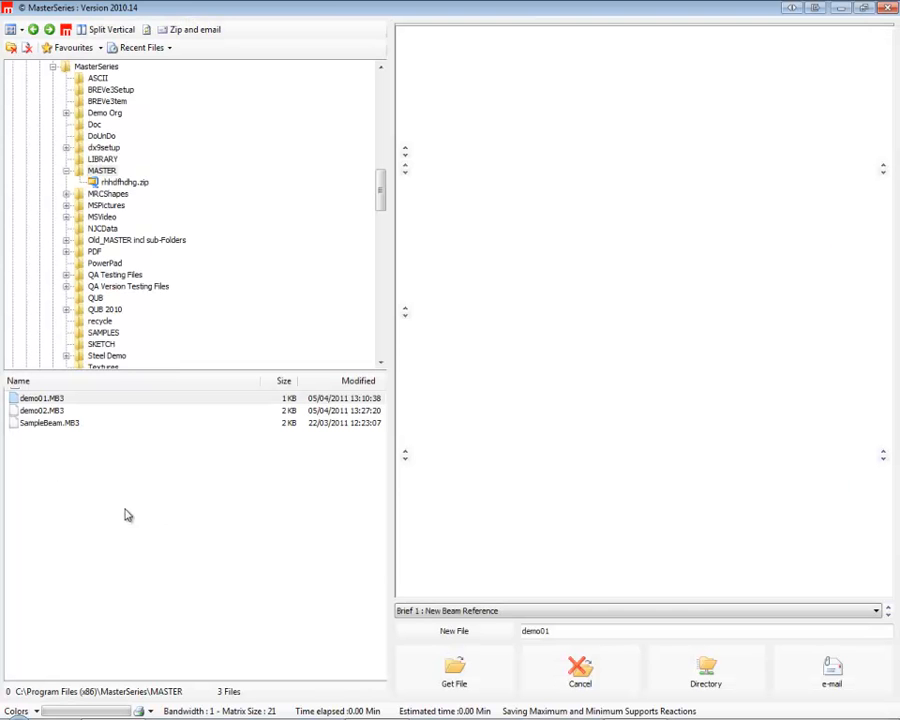
{"action": "left_click", "coordinate": [40, 410]}
{"action": "left_click", "coordinate": [454, 670]}
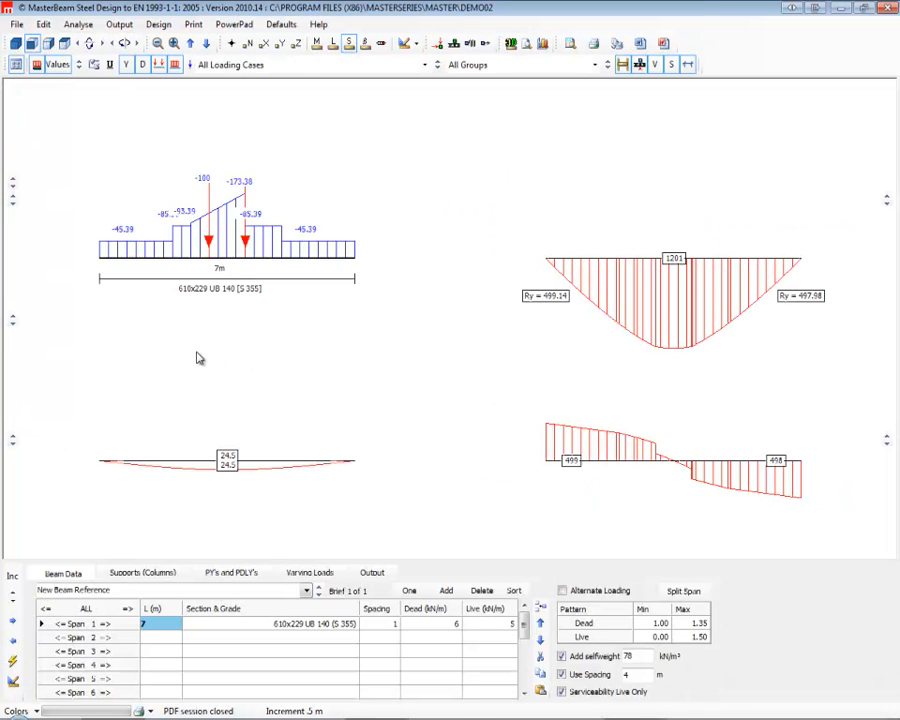
Add span 2 with a length of 2 m, a dead load of 2 and a live load of 2 kN/m.
{"action": "left_click", "coordinate": [165, 639]}
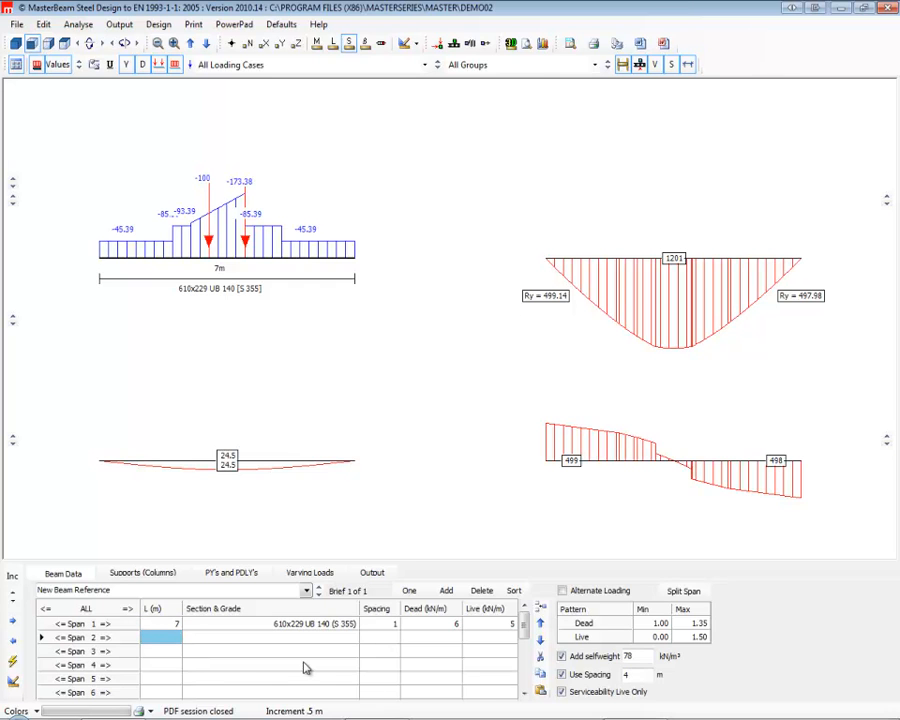
{"action": "type", "text": "2"}
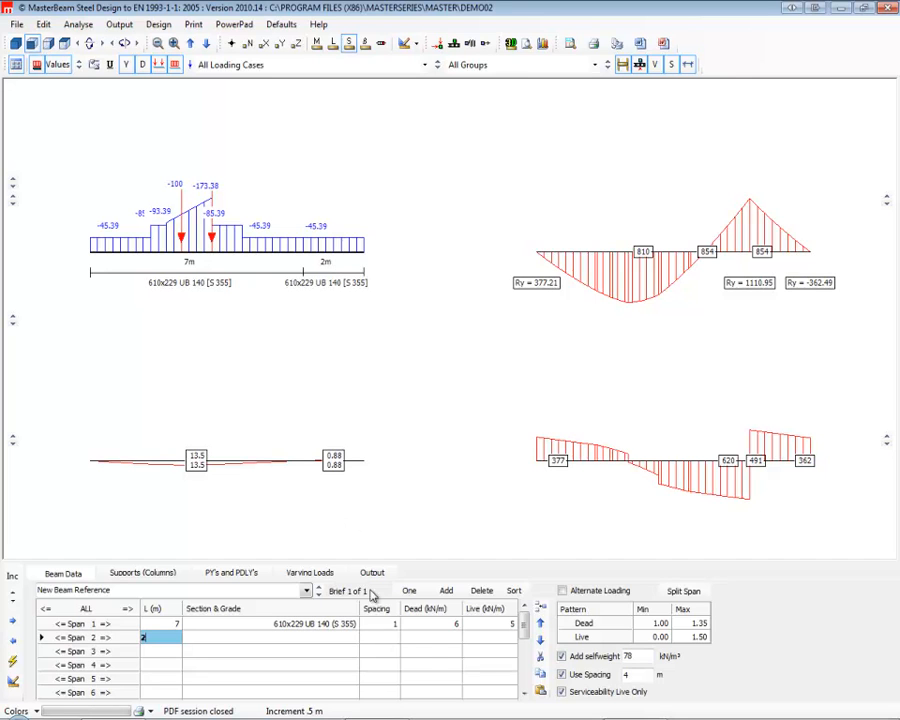
{"action": "left_click", "coordinate": [447, 641]}
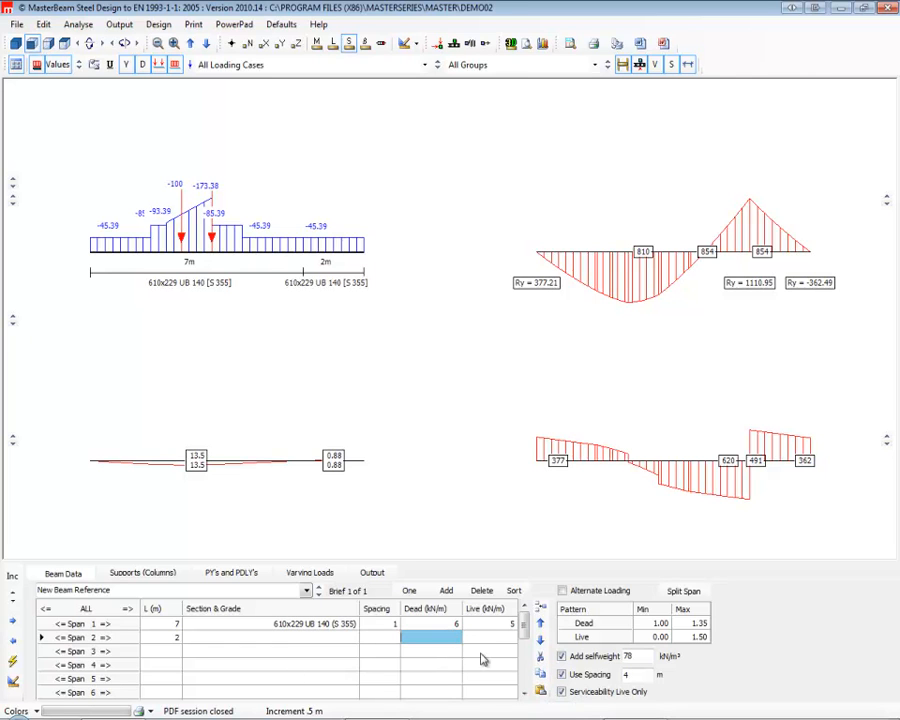
{"action": "type", "text": "2"}
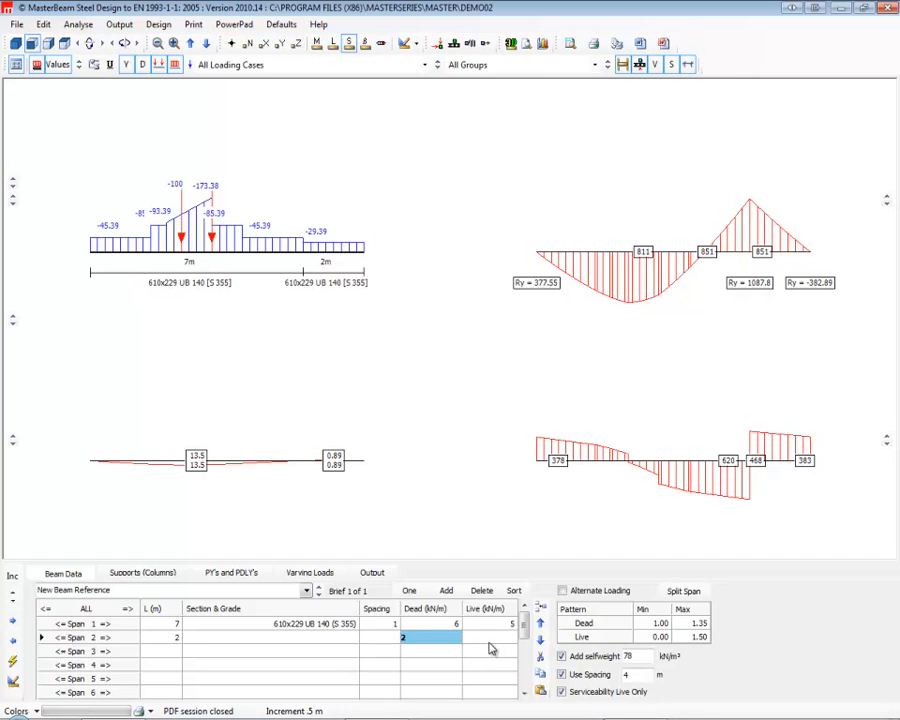
{"action": "key", "text": "Tab"}
{"action": "type", "text": "2"}
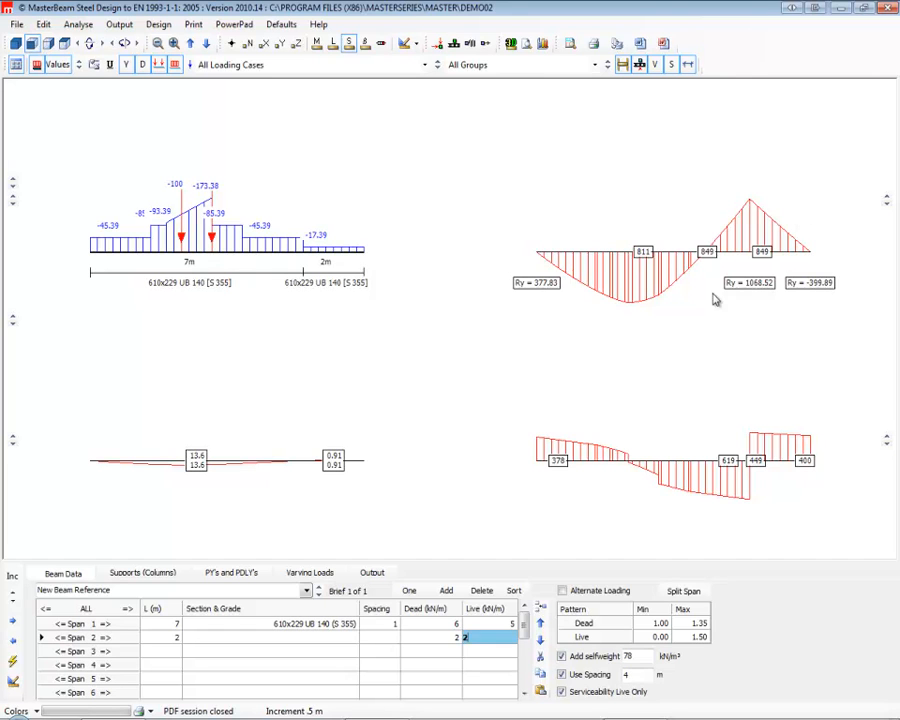
Try making the last span a cantilever and restore its end support.
{"action": "left_click", "coordinate": [166, 573]}
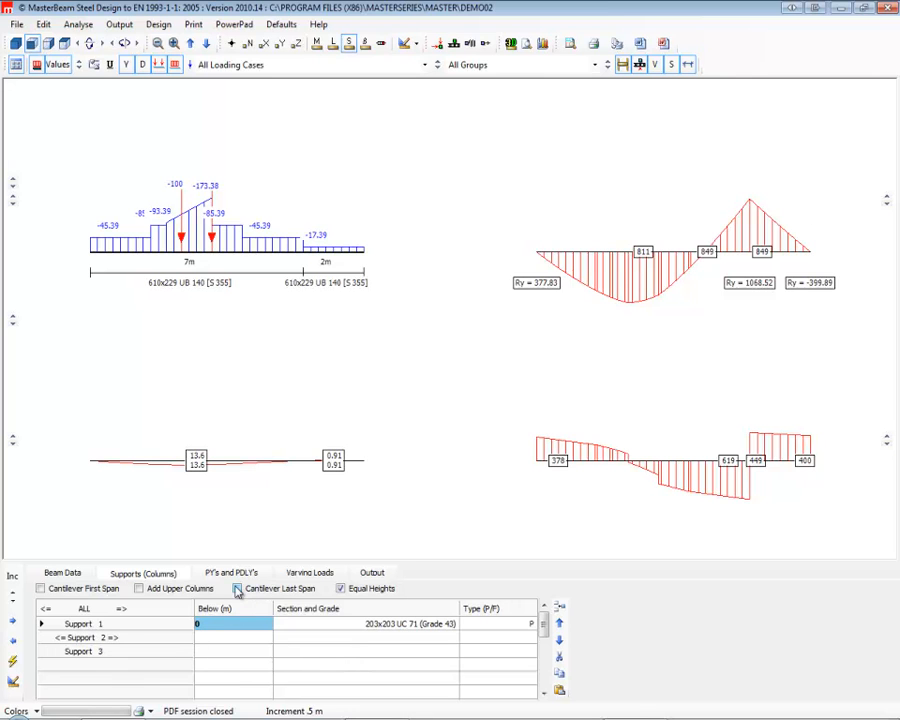
{"action": "left_click", "coordinate": [237, 589]}
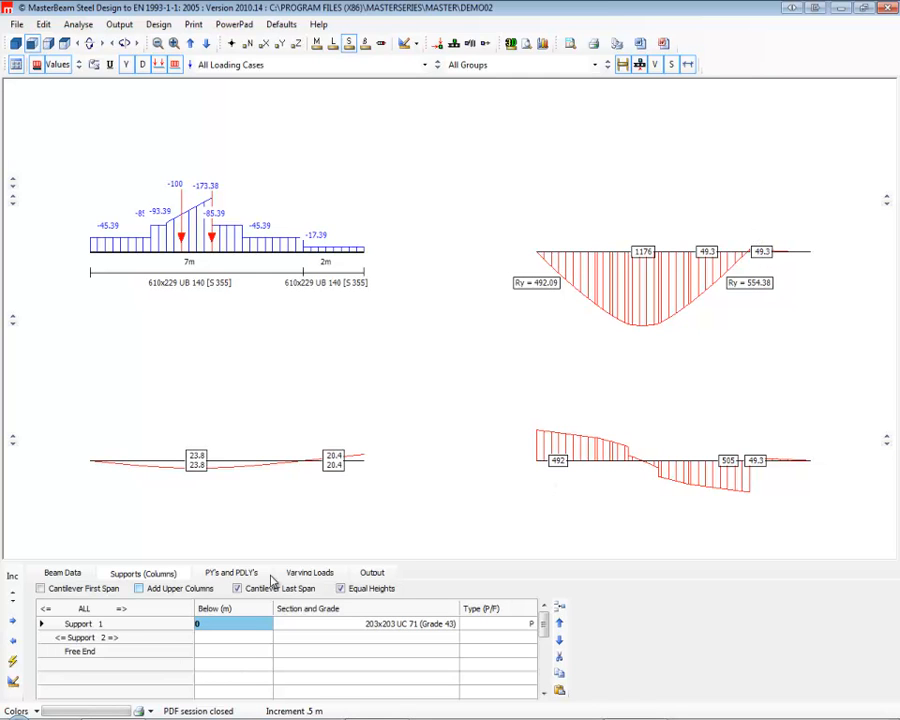
{"action": "left_click", "coordinate": [237, 589]}
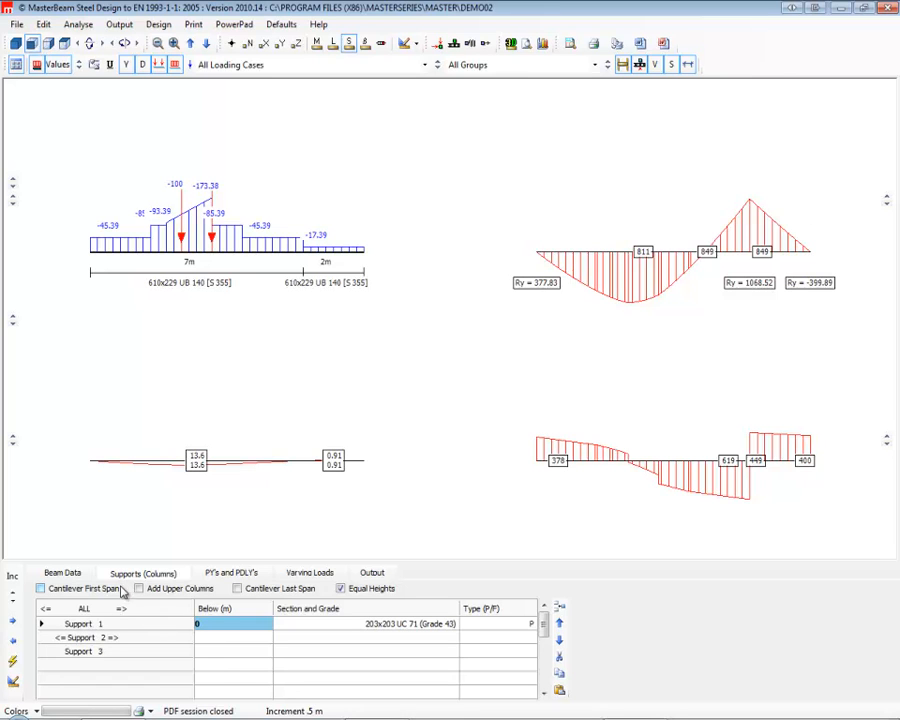
Add span 3 with a length of 5 m and span 4 with a length of 3 m.
{"action": "left_click", "coordinate": [84, 576]}
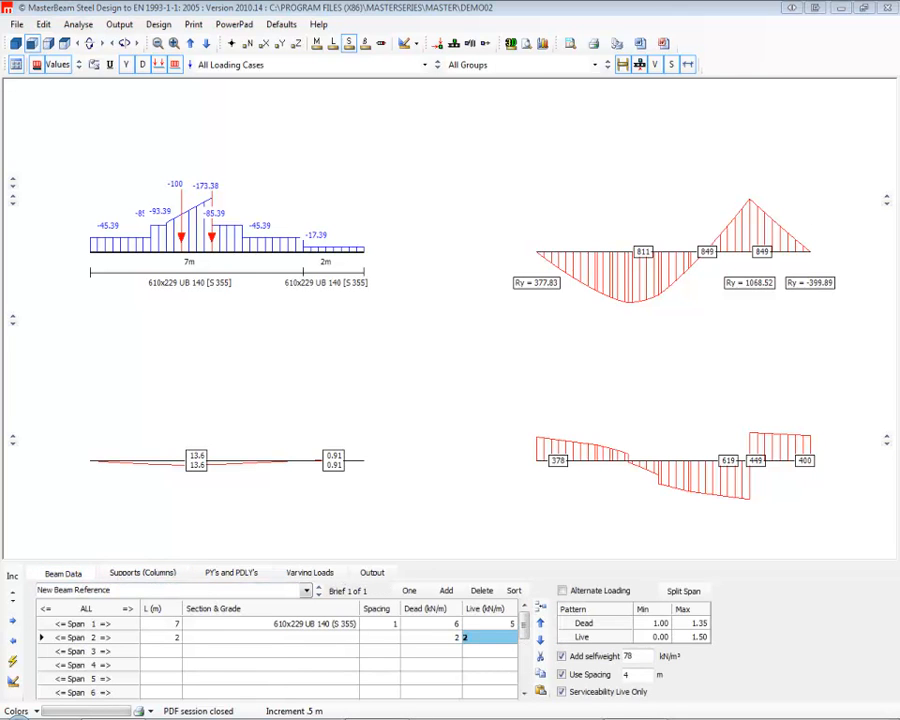
{"action": "left_click", "coordinate": [169, 650]}
{"action": "type", "text": "5"}
{"action": "key", "text": "Return"}
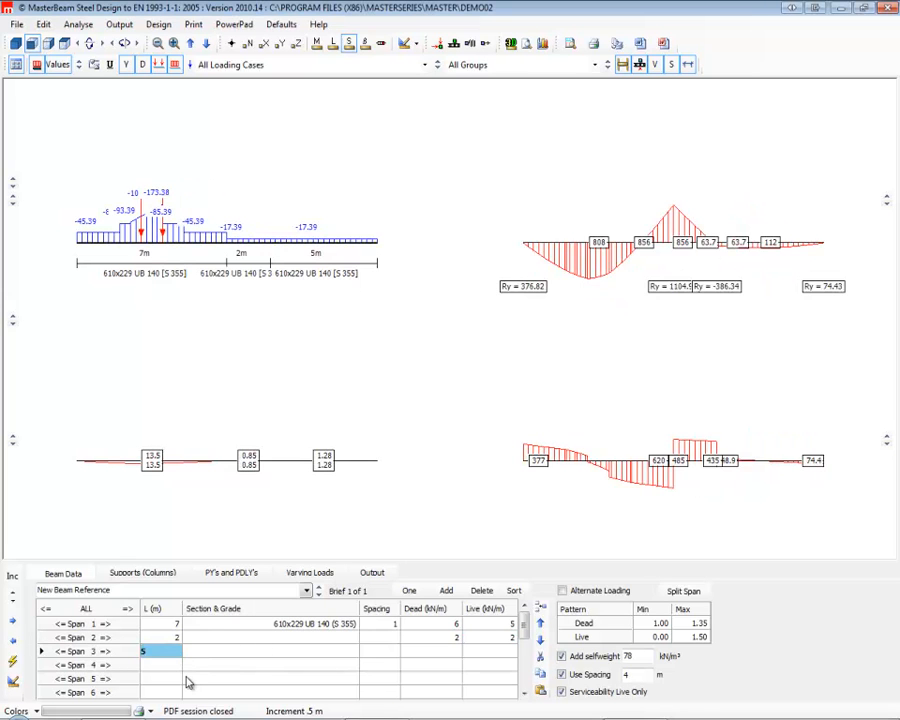
{"action": "type", "text": "3"}
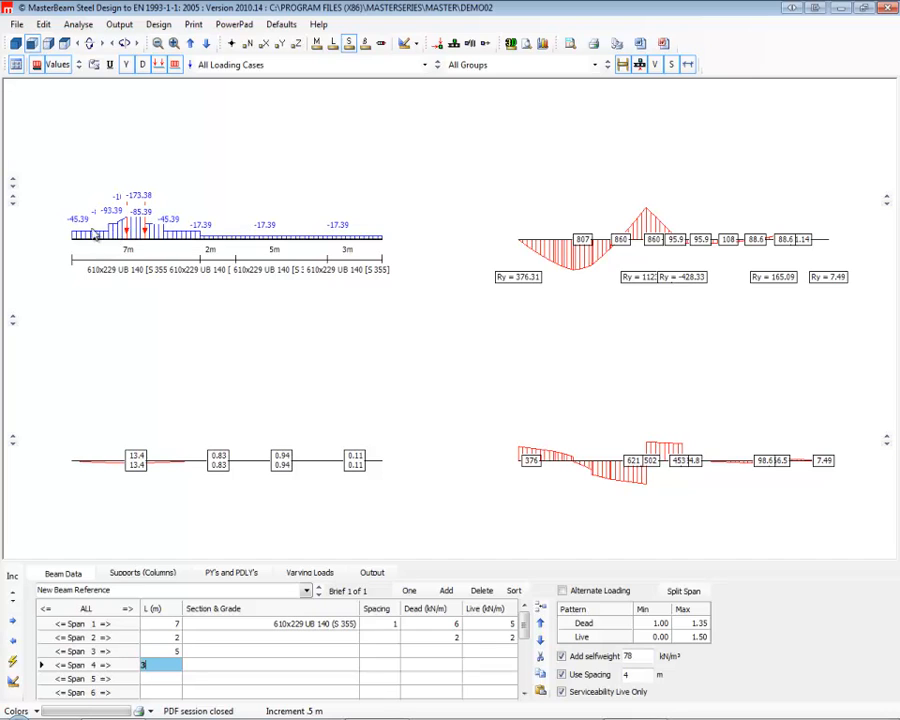
Set the loads on span 3 to 6 kN/m dead and 5 kN/m live.
{"action": "left_click", "coordinate": [446, 652]}
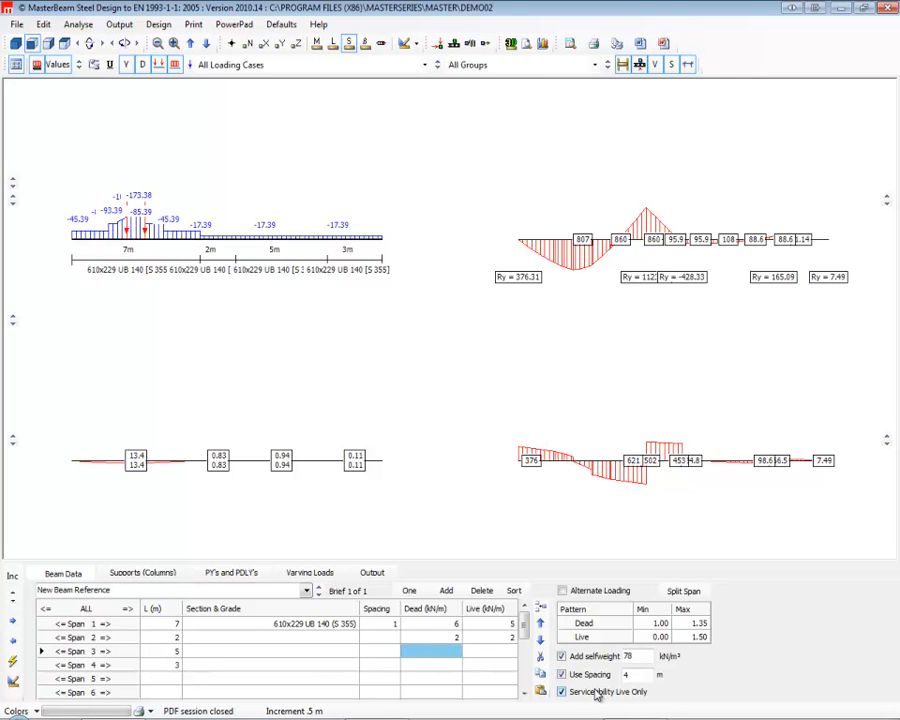
{"action": "type", "text": "6"}
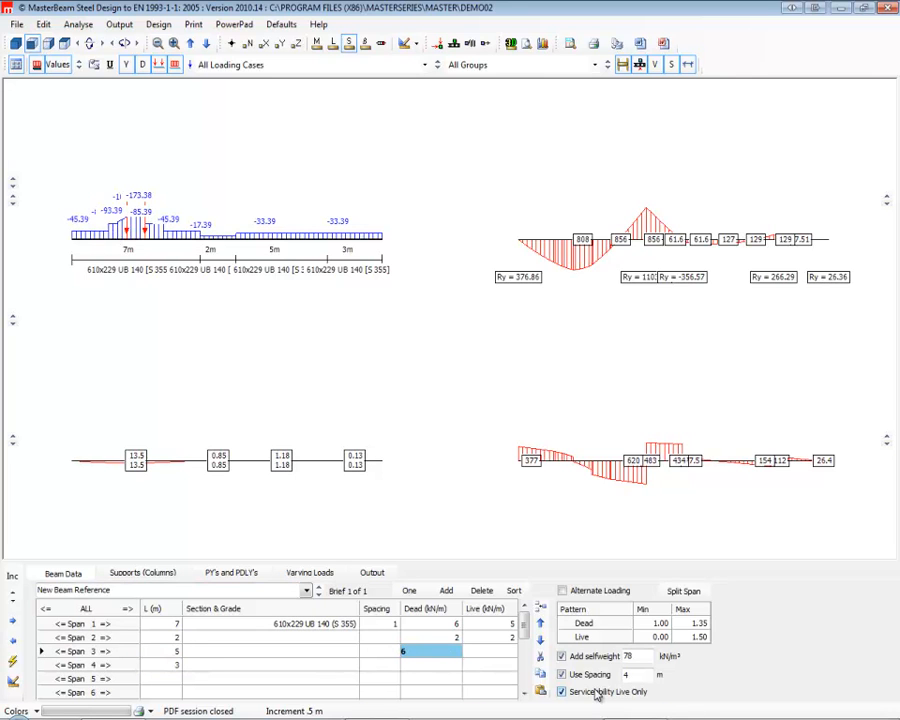
{"action": "key", "text": "Tab"}
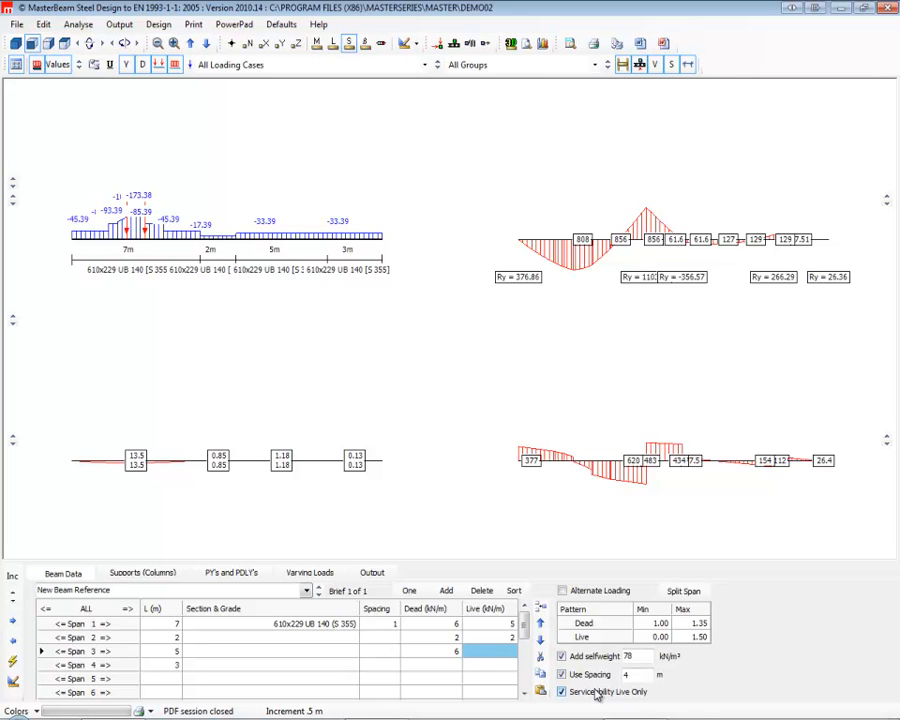
{"action": "type", "text": "5"}
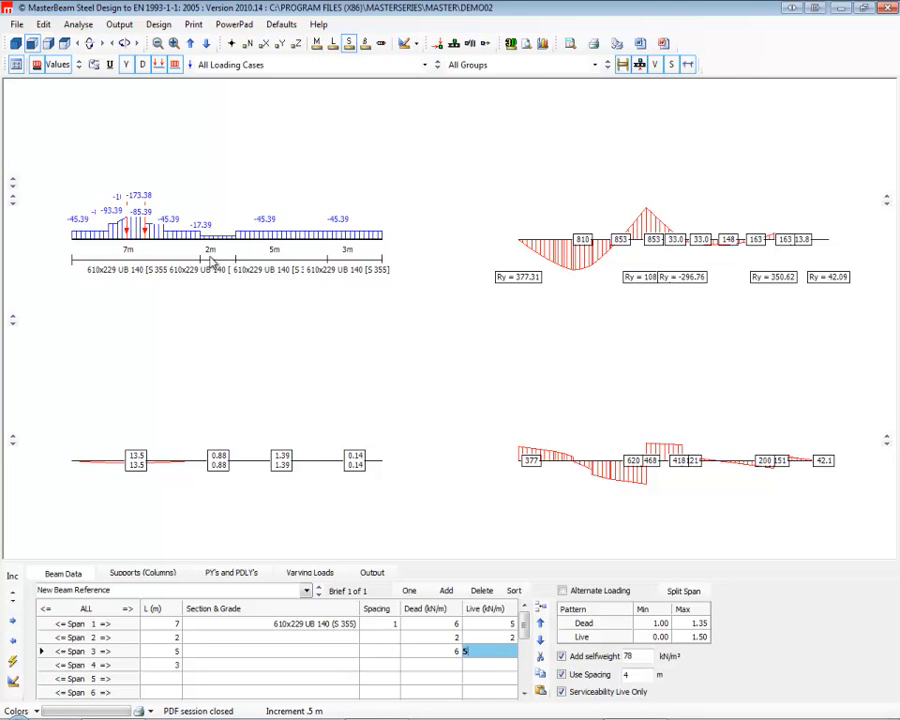
{"action": "left_click", "coordinate": [447, 665]}
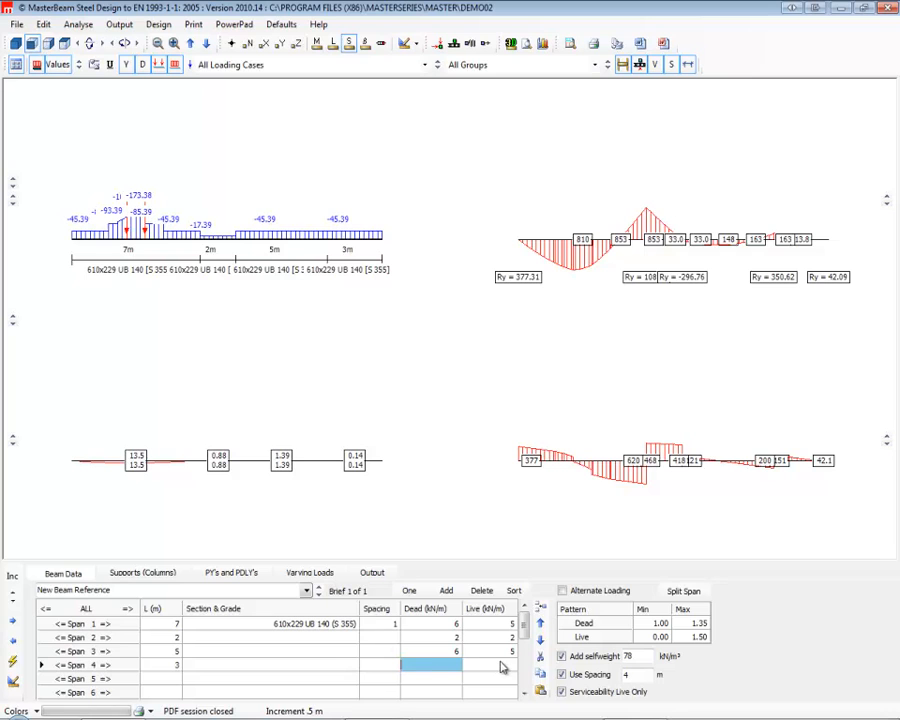
{"action": "left_click", "coordinate": [503, 666]}
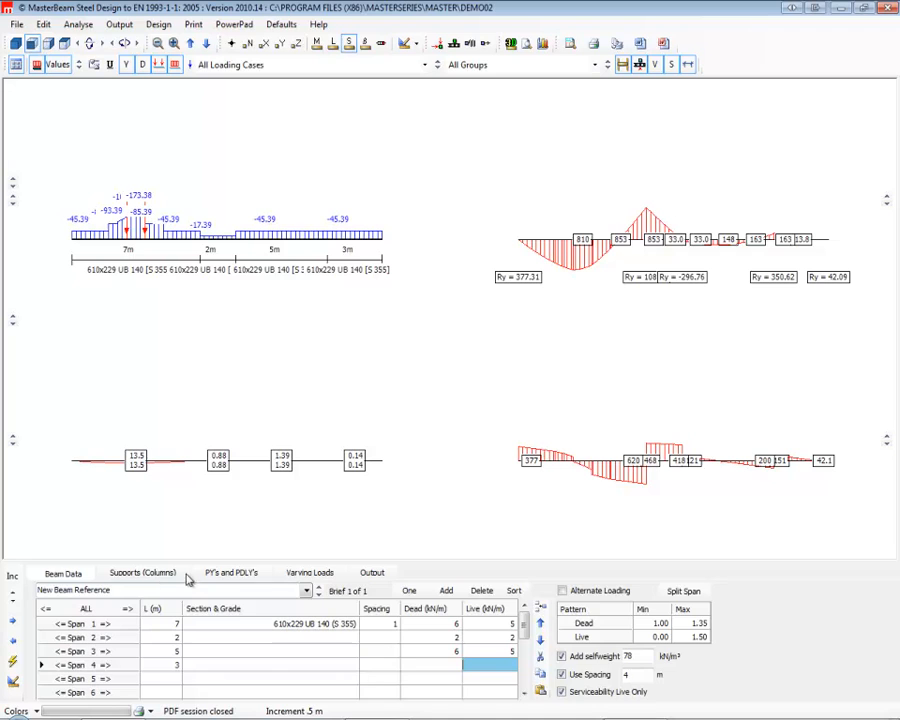
Shift both point loads together along span 1 to 5.5 m and 6.5 m.
{"action": "left_click", "coordinate": [228, 574]}
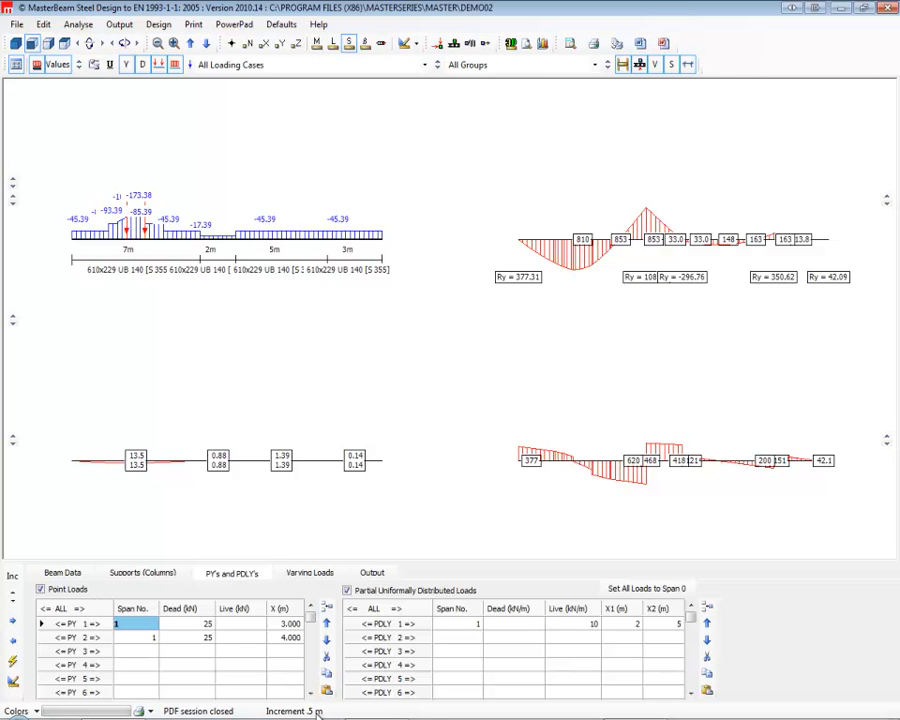
{"action": "left_click", "coordinate": [84, 613]}
{"action": "left_click", "coordinate": [84, 613]}
{"action": "left_click", "coordinate": [84, 613]}
{"action": "left_click", "coordinate": [84, 613]}
{"action": "left_click", "coordinate": [84, 613]}
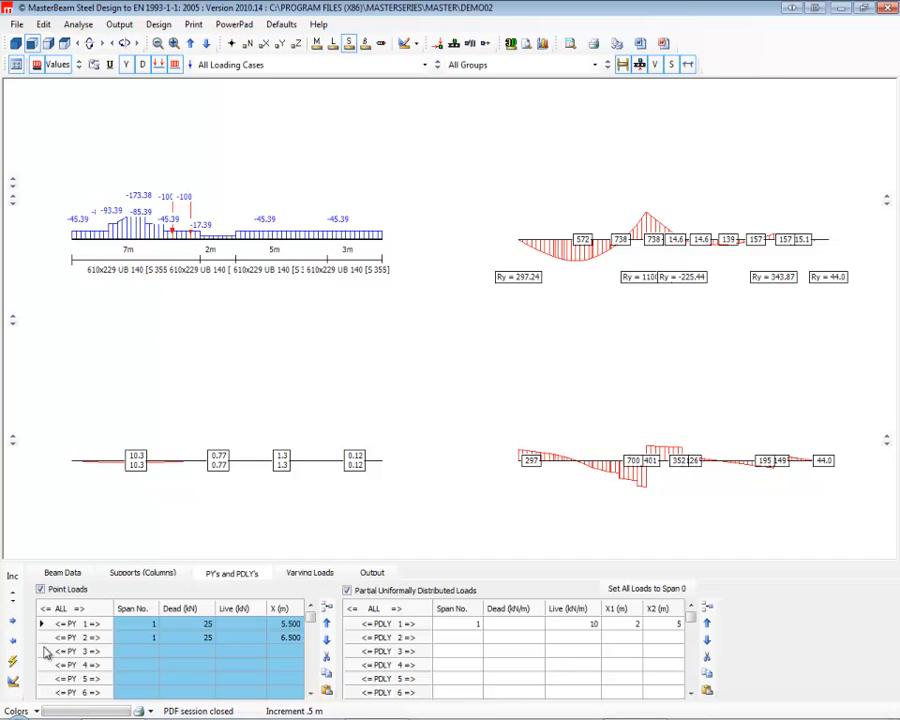
Try shifting both point loads to 7 m and 8 m, and return them to 5.5 m and 6.5 m.
{"action": "left_click", "coordinate": [82, 614]}
{"action": "left_click", "coordinate": [82, 614]}
{"action": "left_click", "coordinate": [82, 614]}
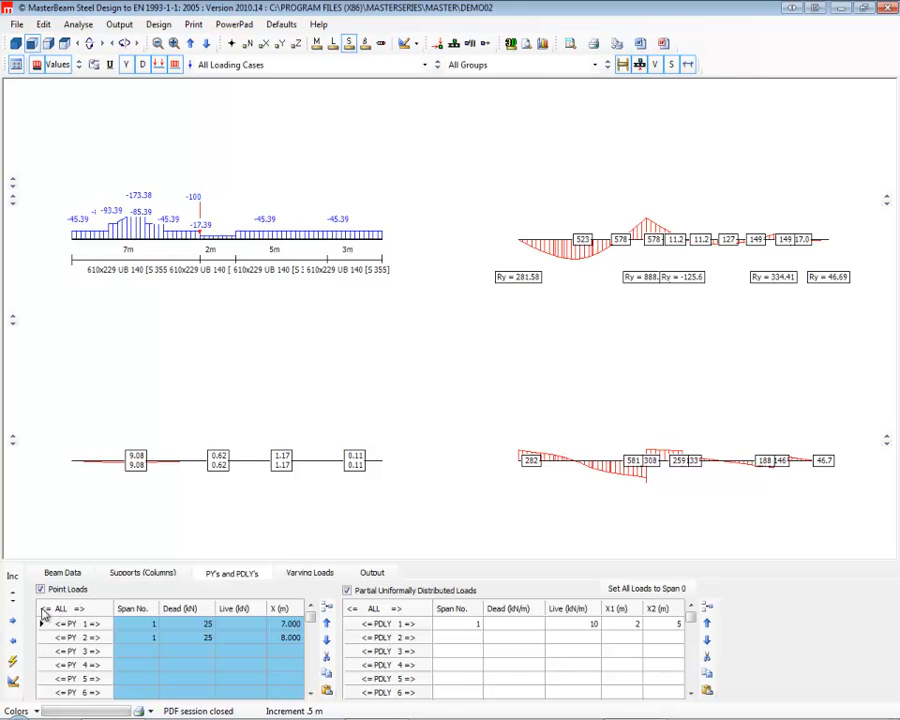
{"action": "left_click", "coordinate": [44, 612]}
{"action": "left_click", "coordinate": [44, 612]}
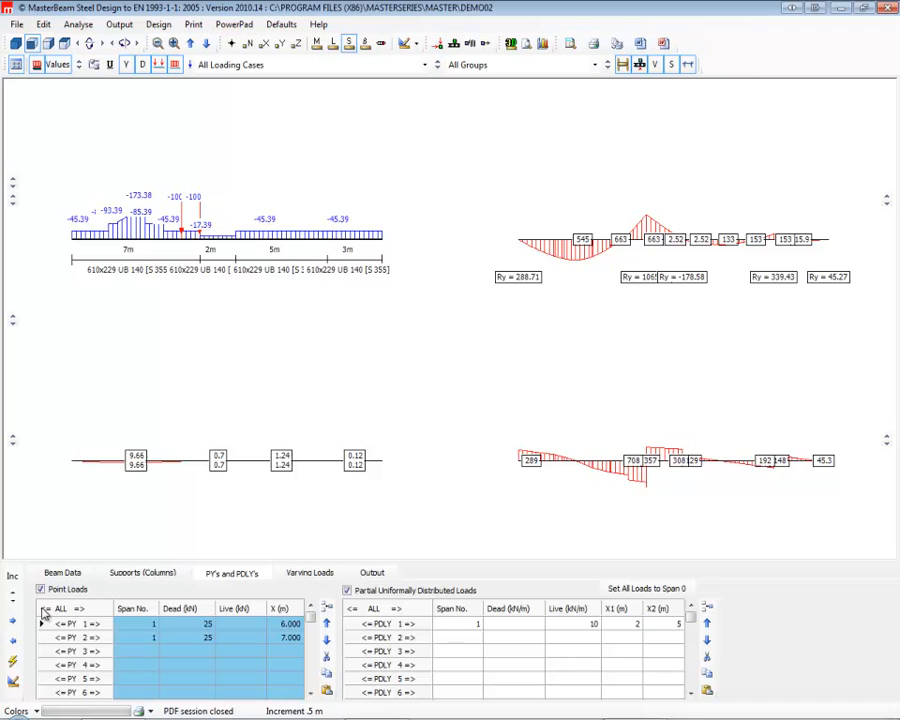
{"action": "left_click", "coordinate": [44, 612]}
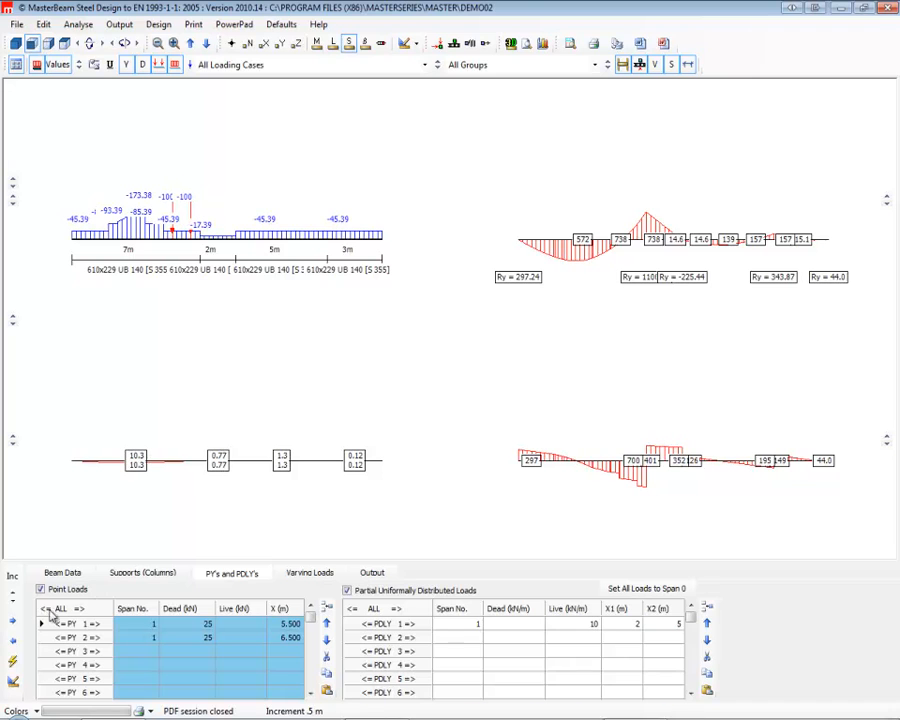
Set the span number of both point loads to 0.
{"action": "left_click", "coordinate": [152, 627]}
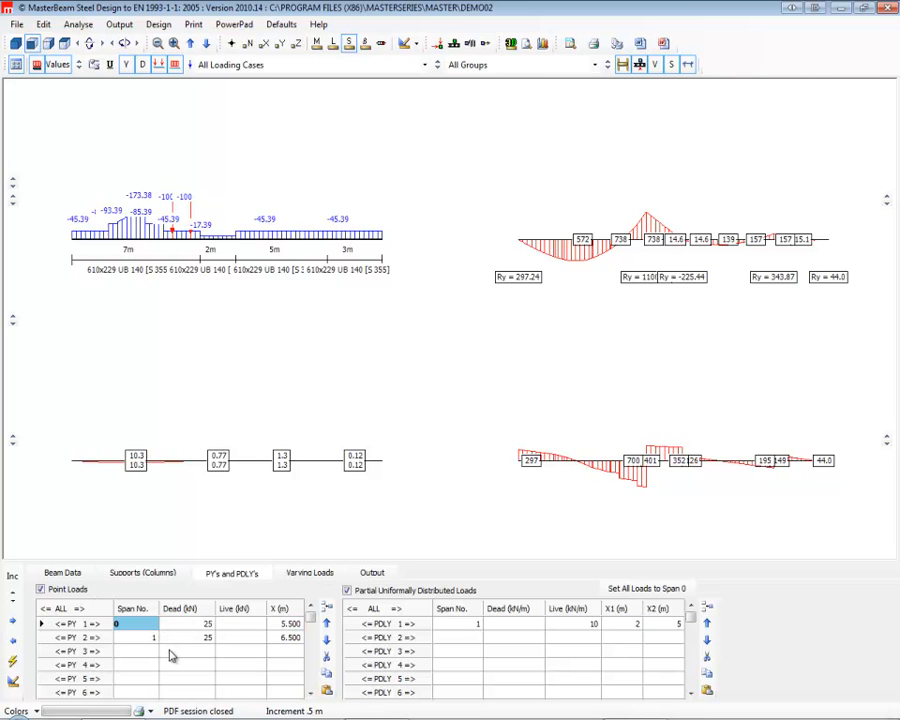
{"action": "left_click", "coordinate": [150, 637]}
{"action": "type", "text": "0"}
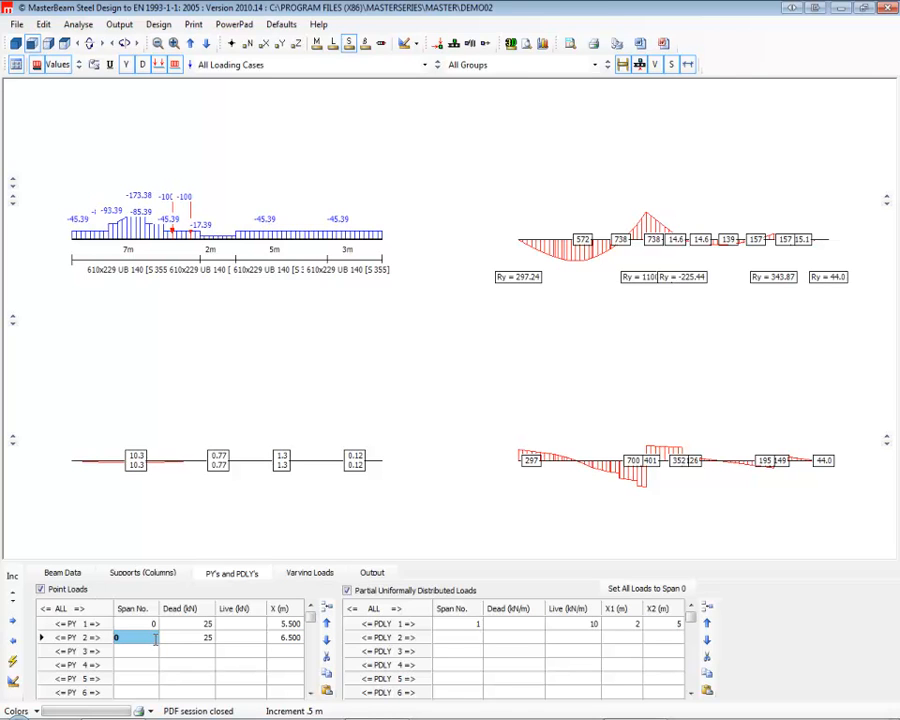
Shift both point loads together along the whole beam to 10.5 m and 11.5 m.
{"action": "left_click", "coordinate": [81, 609]}
{"action": "left_click", "coordinate": [81, 609]}
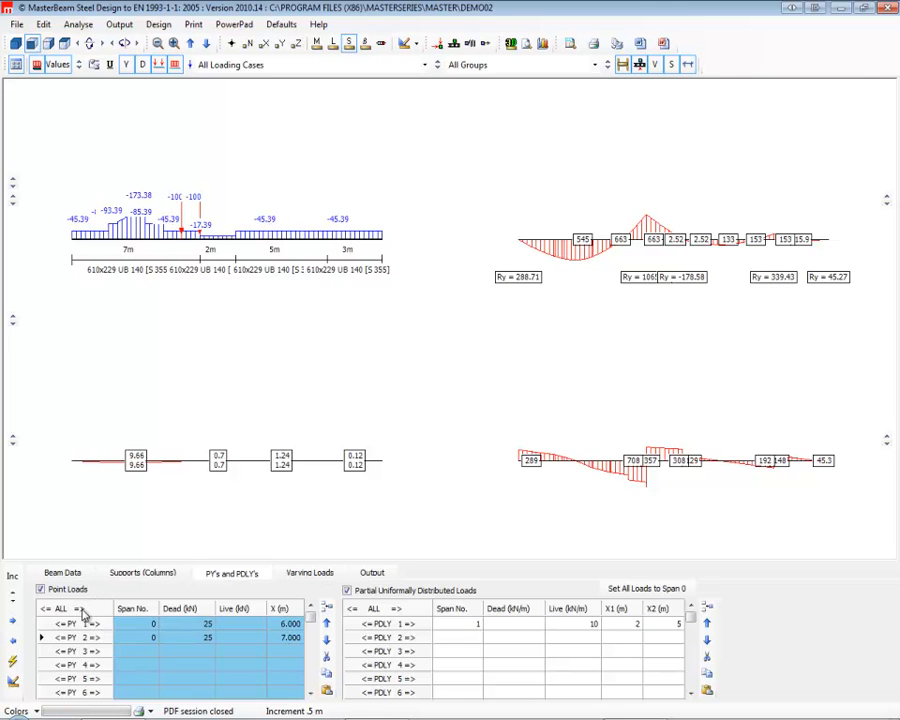
{"action": "left_click", "coordinate": [81, 609]}
{"action": "left_click", "coordinate": [81, 609]}
{"action": "left_click", "coordinate": [81, 609]}
{"action": "left_click", "coordinate": [81, 609]}
{"action": "left_click", "coordinate": [81, 609]}
{"action": "left_click", "coordinate": [81, 609]}
{"action": "left_click", "coordinate": [81, 609]}
{"action": "left_click", "coordinate": [81, 609]}
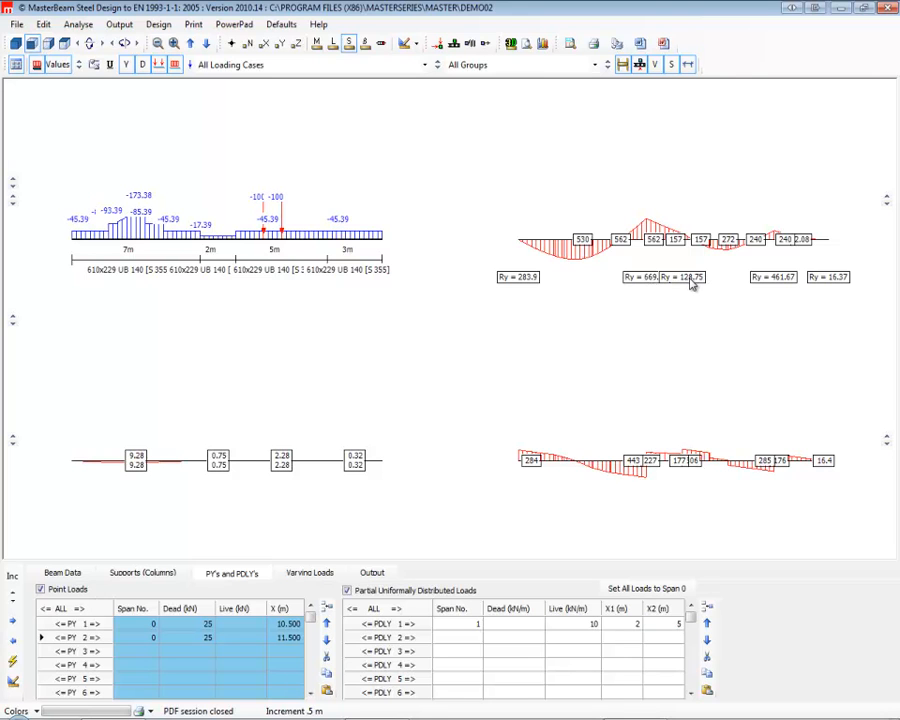
Move support 3 along the beam until span 2 is 4 m long and span 3 is 3 m long.
{"action": "left_click", "coordinate": [148, 572]}
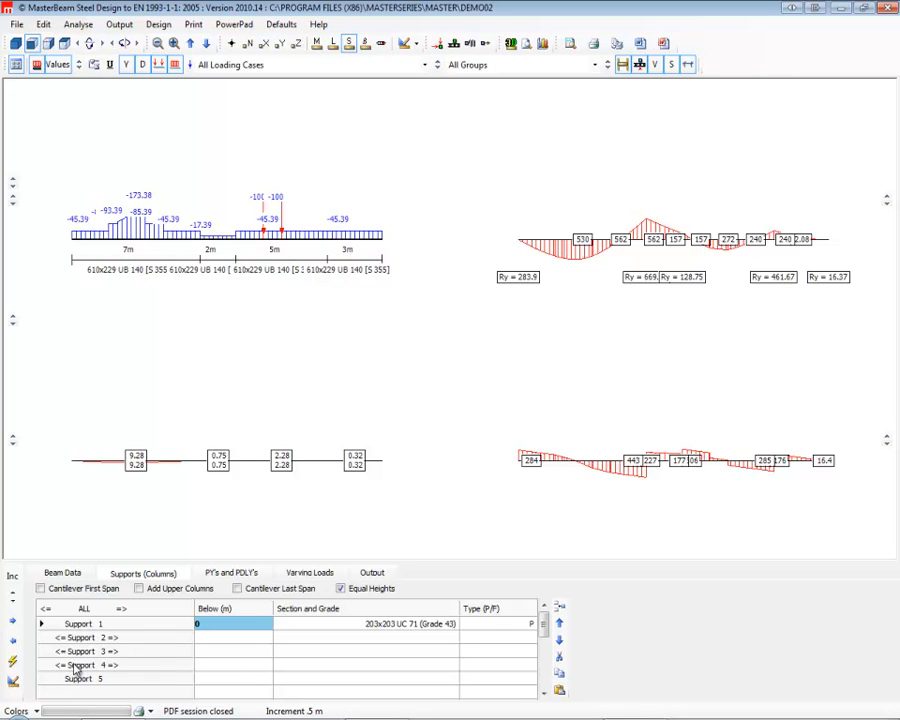
{"action": "left_click", "coordinate": [115, 652]}
{"action": "key", "text": "Left"}
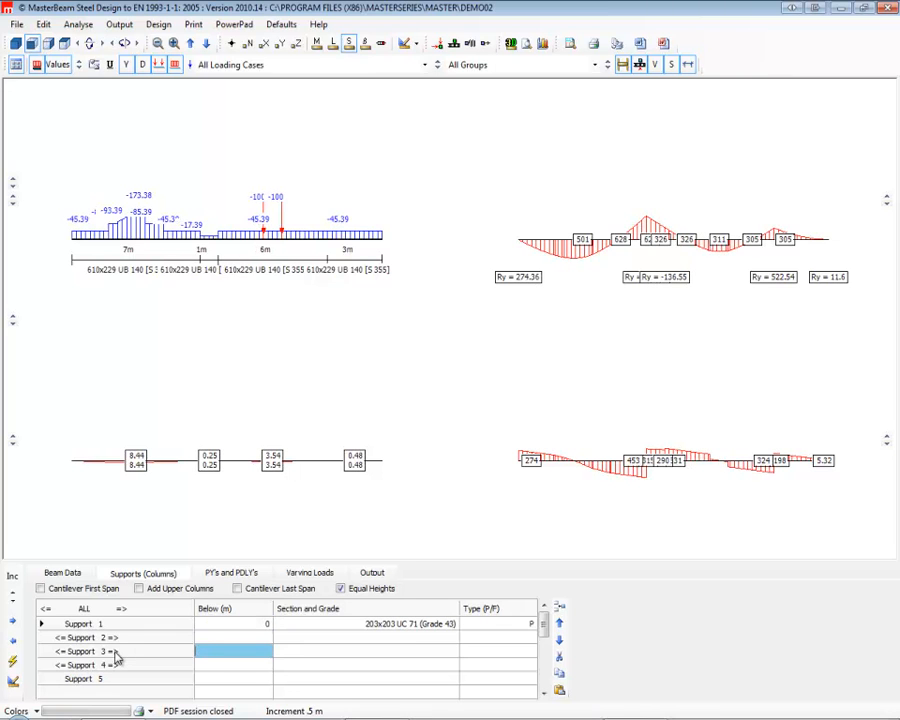
{"action": "key", "text": "Right"}
{"action": "key", "text": "Right"}
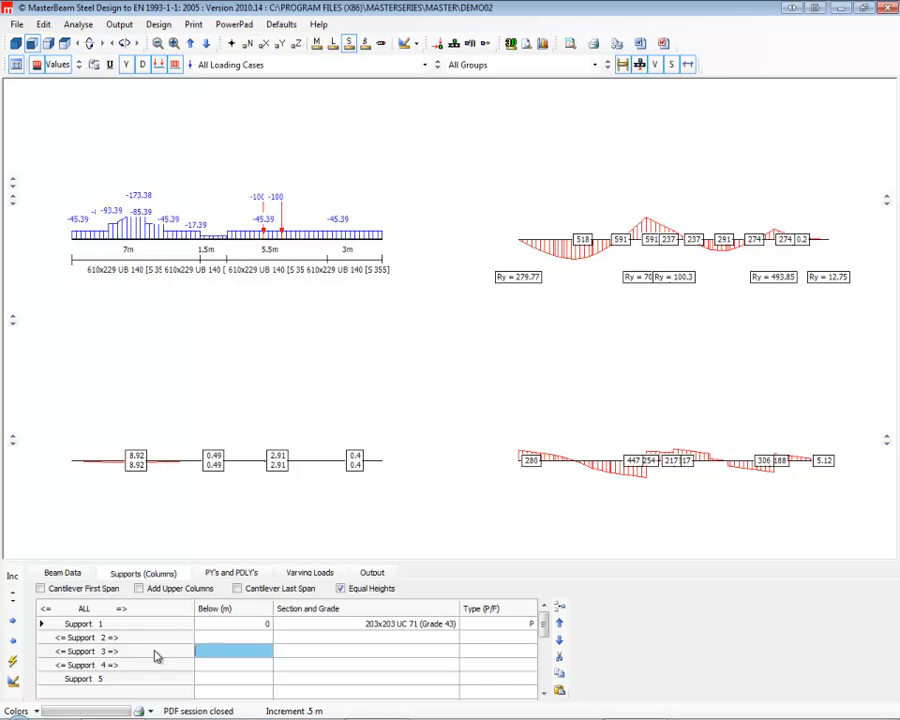
{"action": "key", "text": "Right"}
{"action": "key", "text": "Right"}
{"action": "key", "text": "Right"}
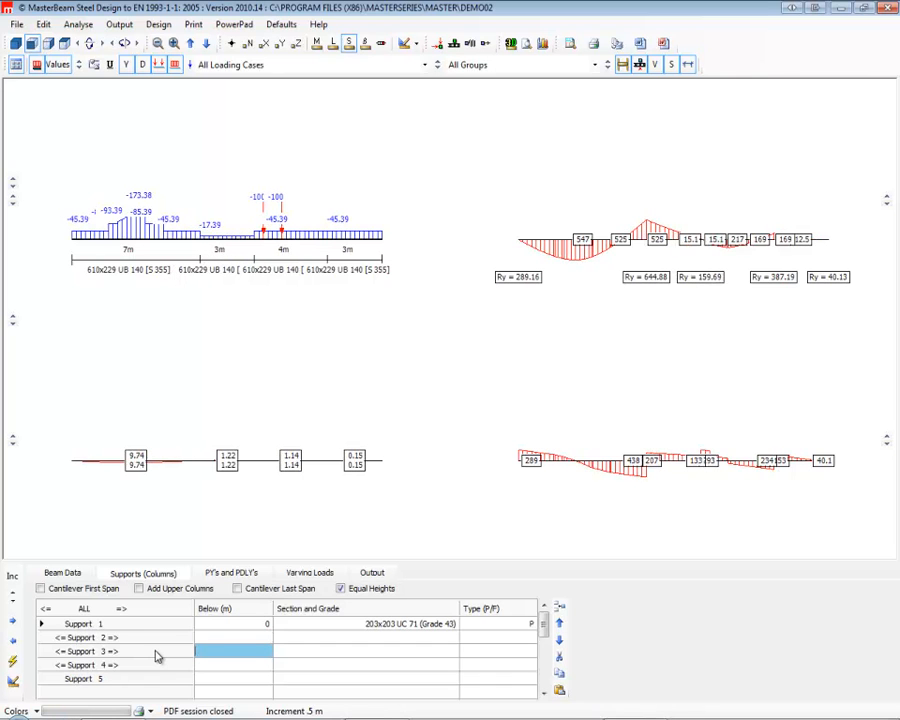
{"action": "key", "text": "Right"}
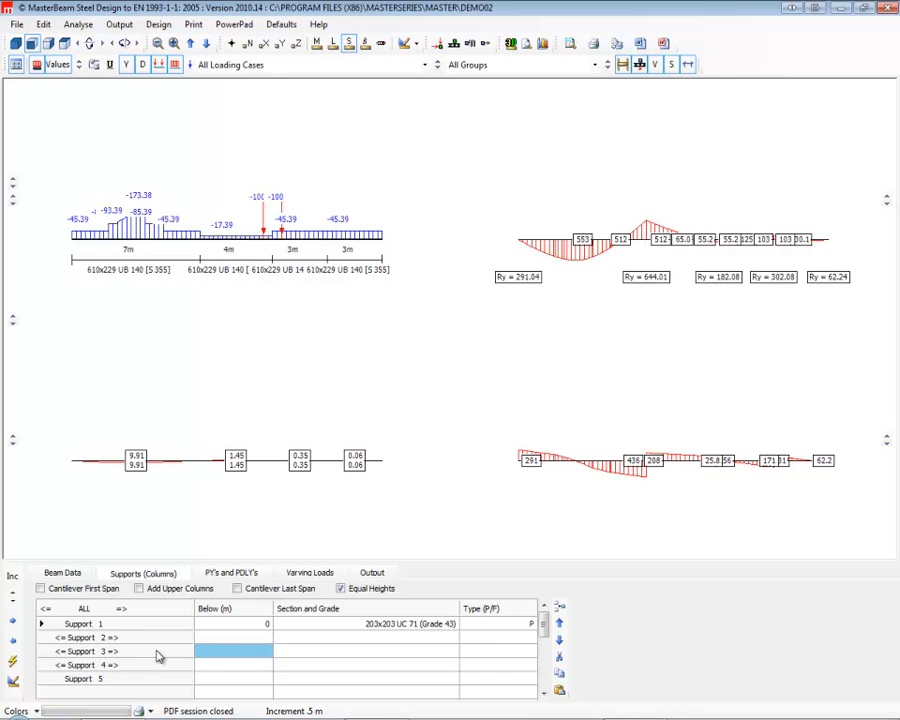
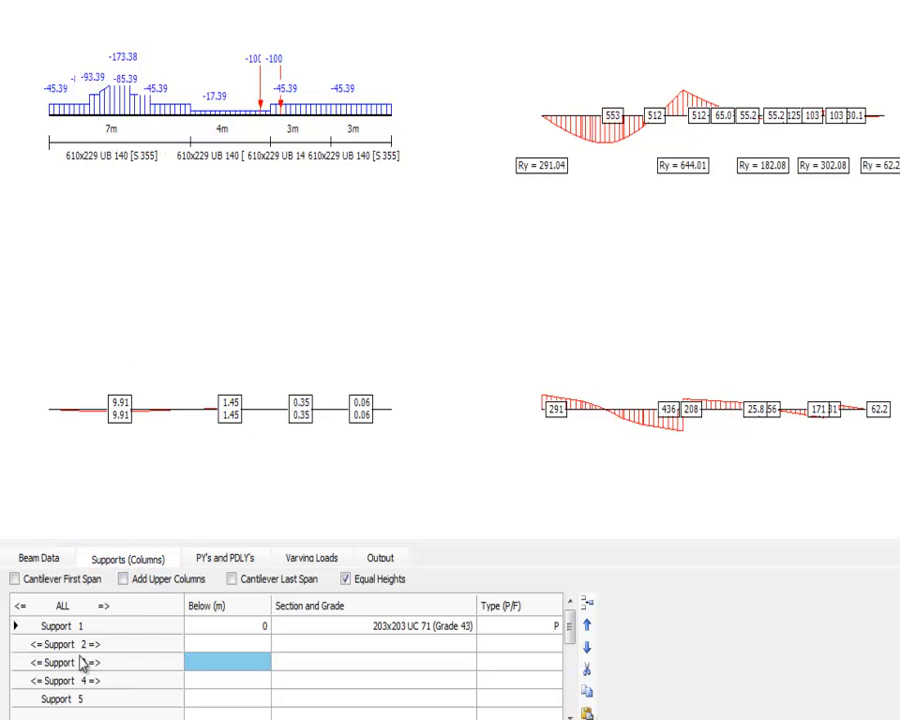
Move support 2 along the beam until span 1 is 4.5 m long and span 2 is 6.5 m long.
{"action": "left_click", "coordinate": [33, 645]}
{"action": "left_click", "coordinate": [33, 645]}
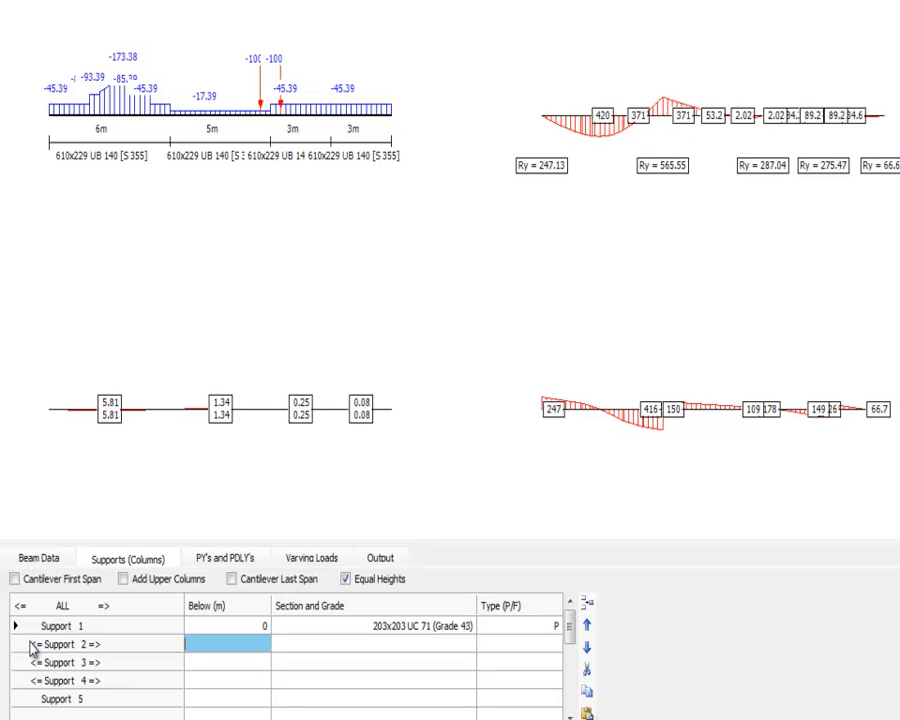
{"action": "left_click", "coordinate": [32, 645]}
{"action": "left_click", "coordinate": [33, 645]}
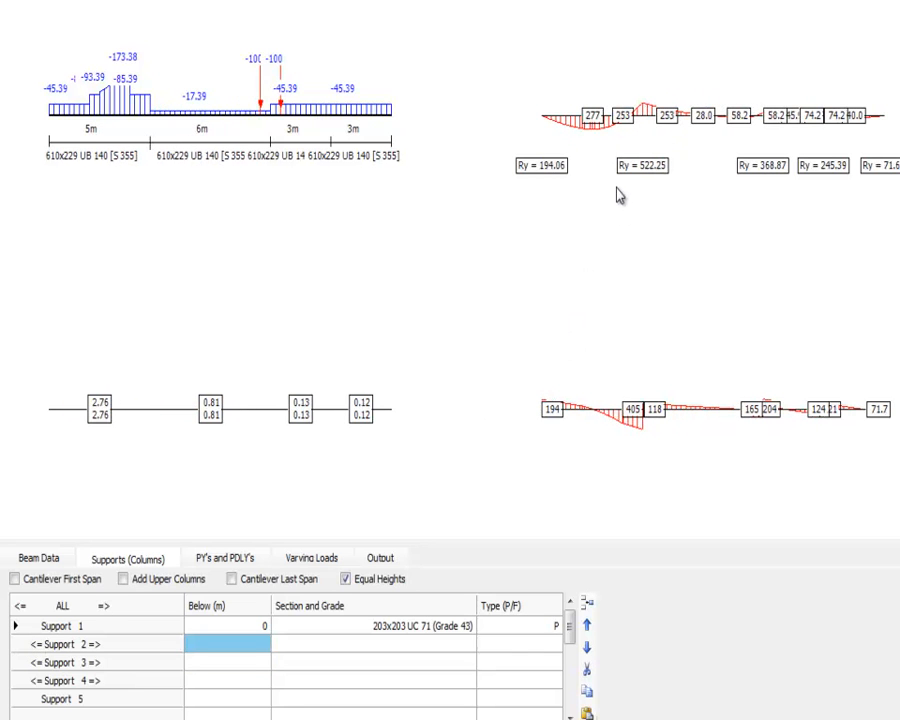
{"action": "left_click", "coordinate": [37, 645]}
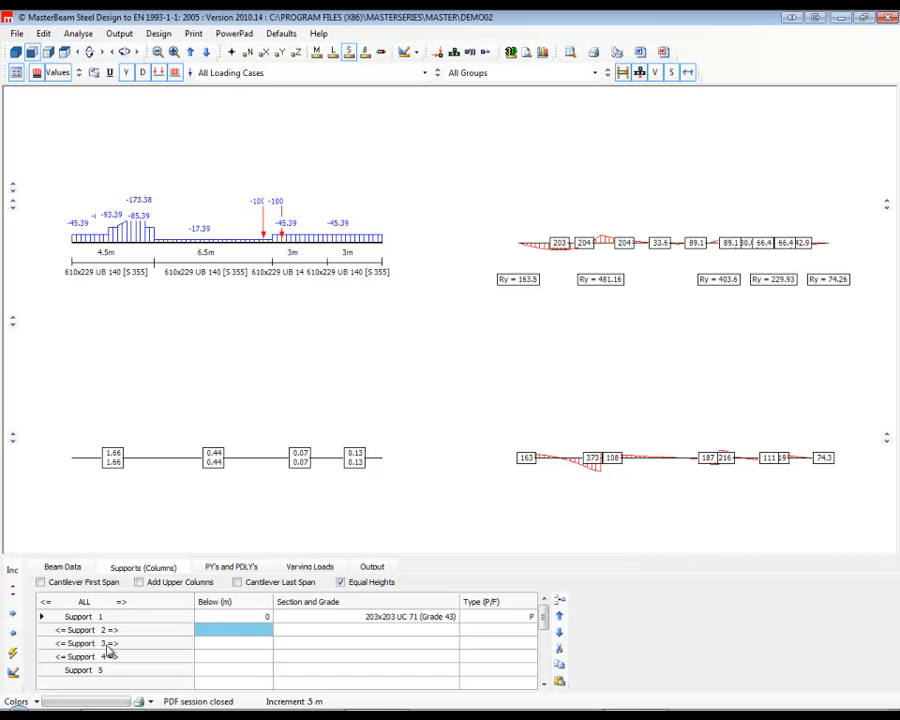
Move support 3 along the beam until span 2 is 5 m long and span 3 is 4.5 m long.
{"action": "left_click", "coordinate": [58, 645]}
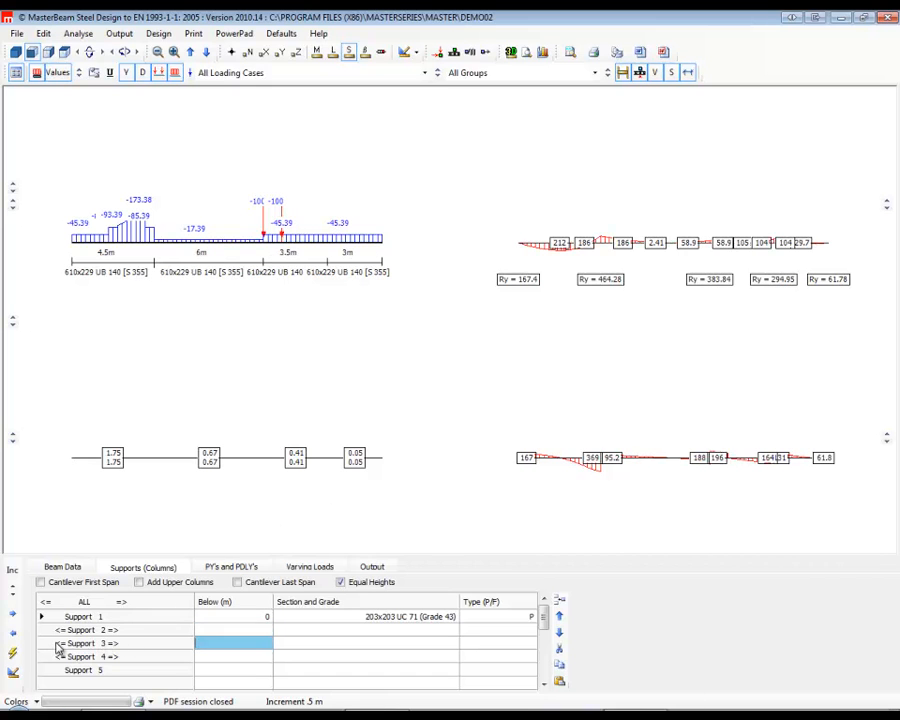
{"action": "left_click", "coordinate": [58, 645]}
{"action": "left_click", "coordinate": [58, 645]}
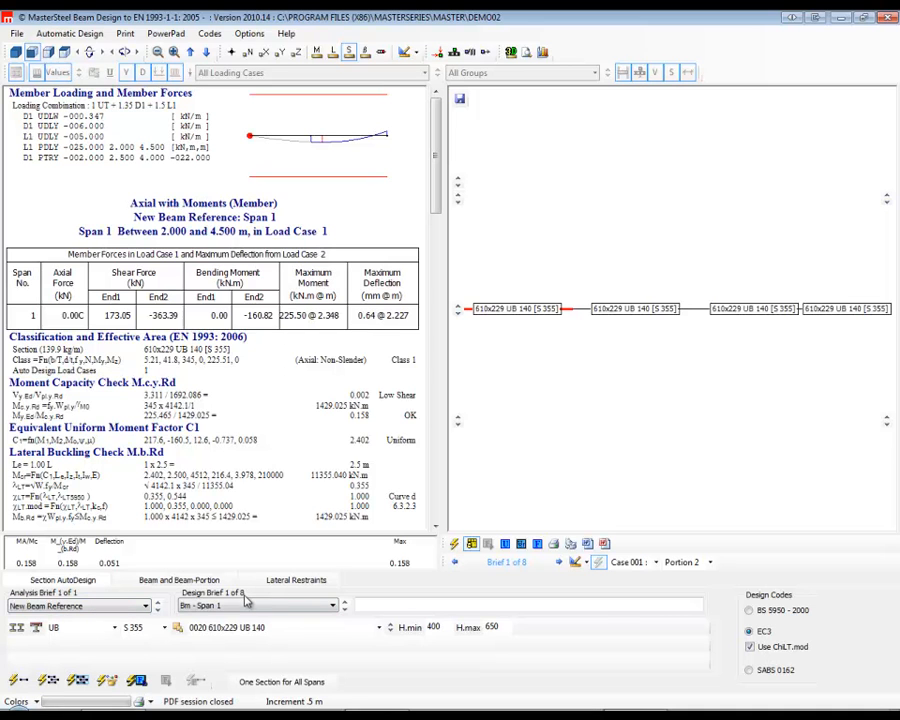
Try auto-designing span 1's section from its Appendix-G stability brief, and return to span 1's beam design brief.
{"action": "left_click", "coordinate": [345, 611]}
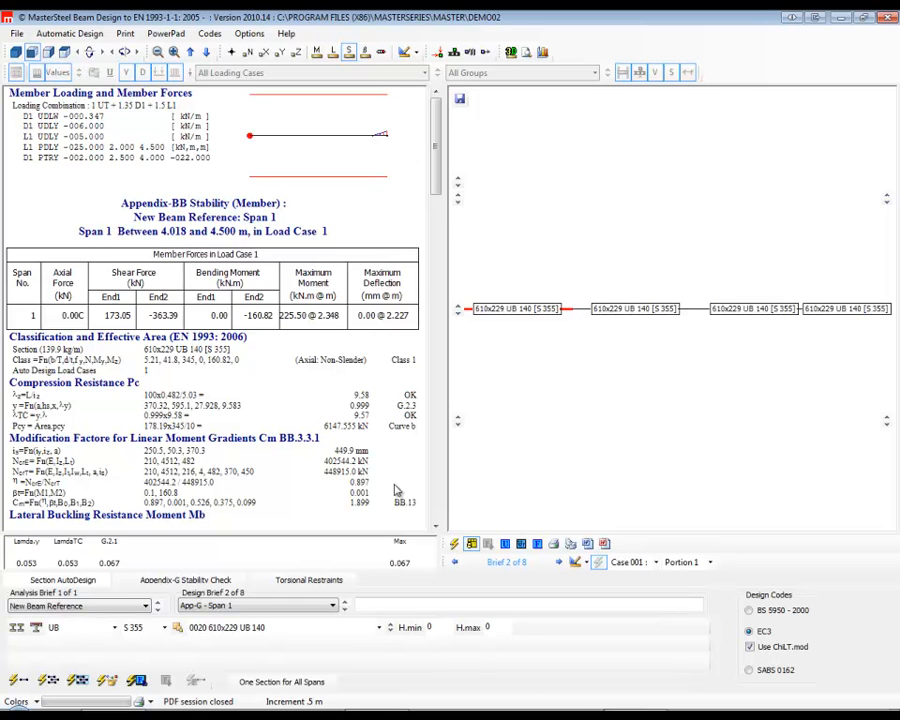
{"action": "left_click", "coordinate": [11, 681]}
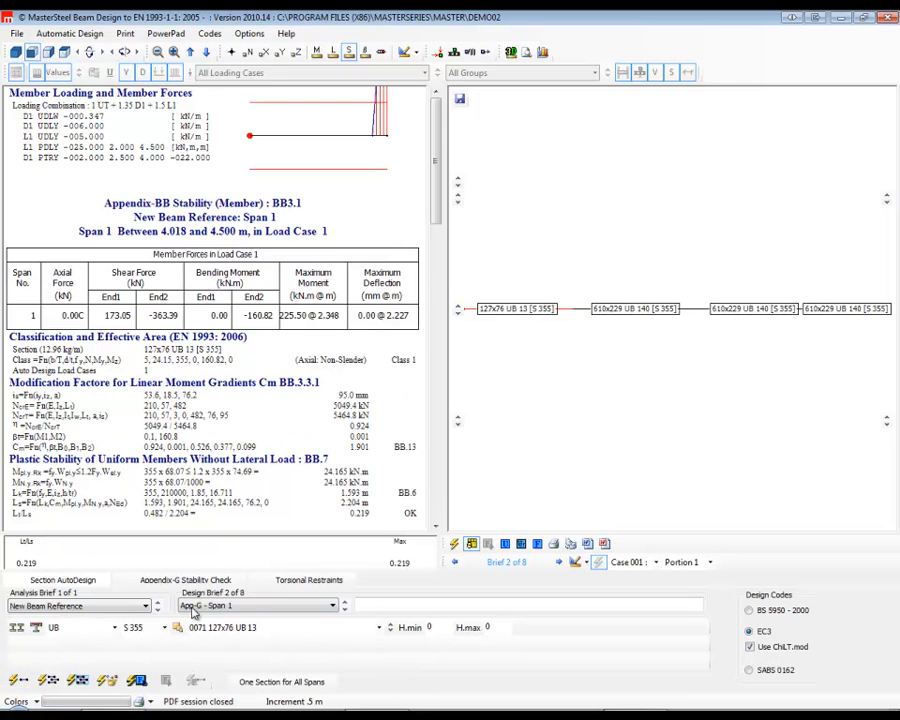
{"action": "left_click", "coordinate": [345, 608]}
{"action": "left_click", "coordinate": [345, 604]}
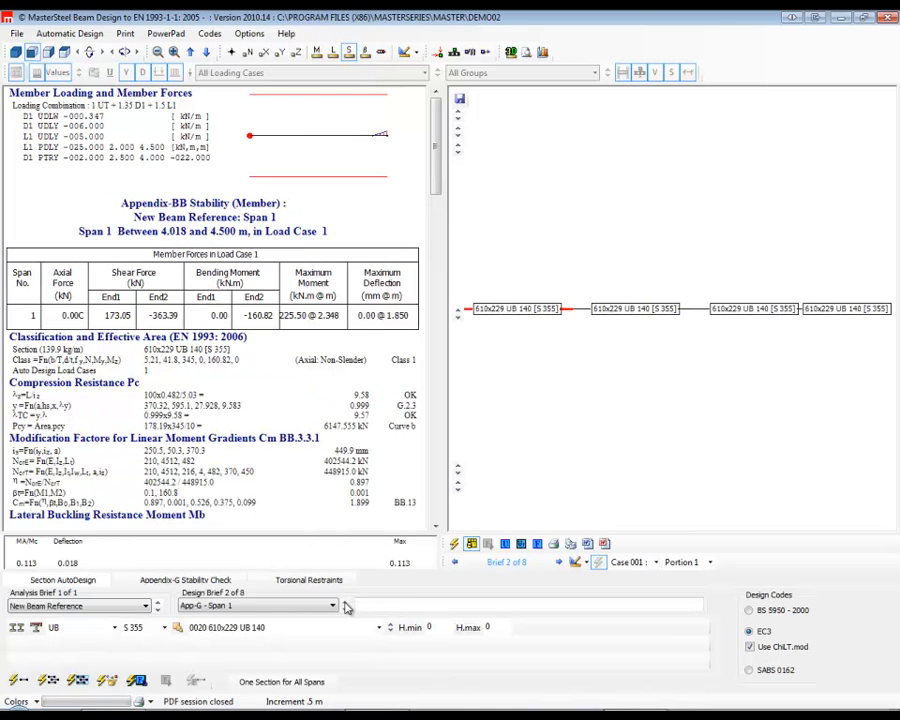
{"action": "left_click", "coordinate": [345, 604]}
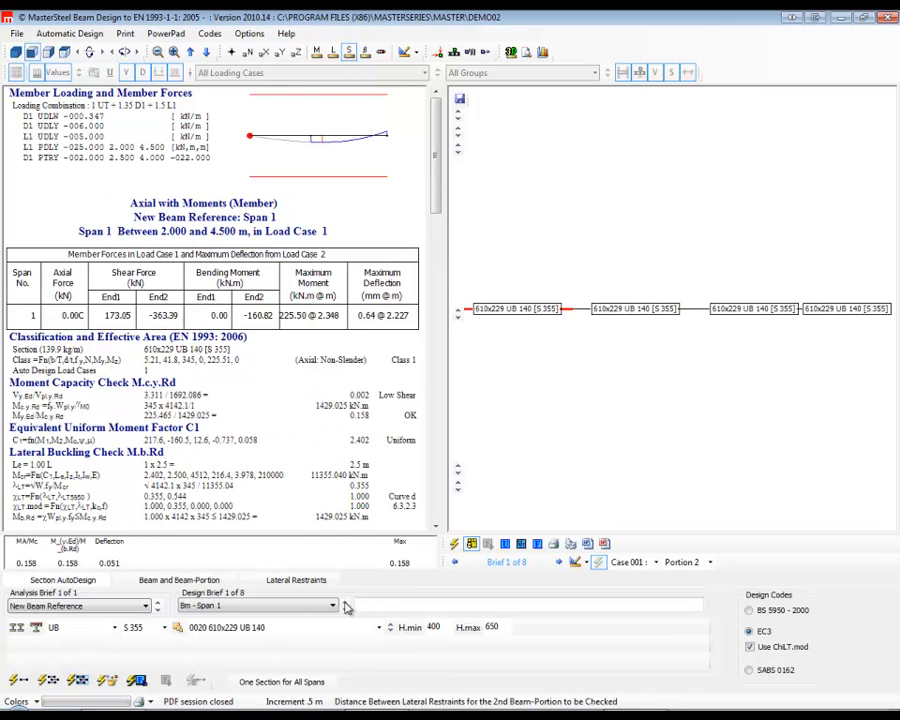
Auto-design the steel section for span 1's beam brief, and view span 2's beam and Appendix-G stability briefs.
{"action": "left_click", "coordinate": [22, 683]}
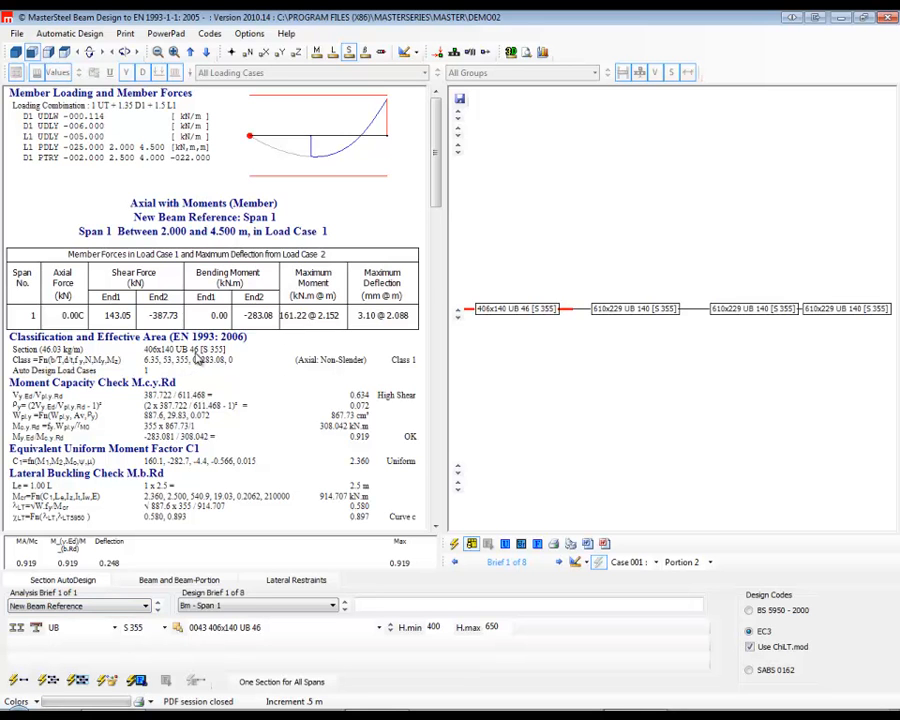
{"action": "left_click", "coordinate": [575, 309]}
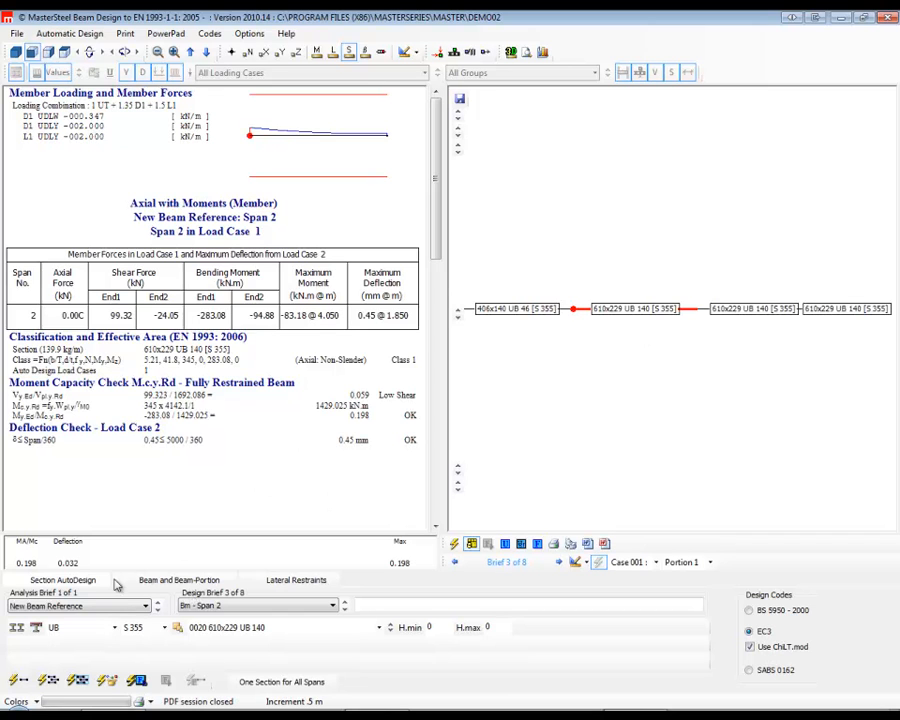
{"action": "left_click", "coordinate": [342, 610]}
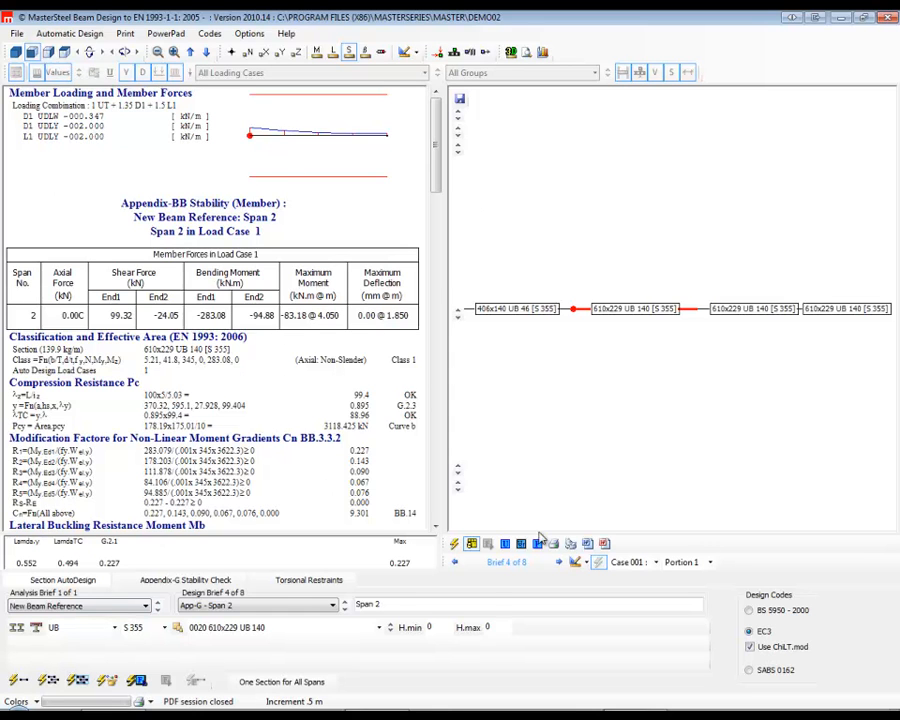
Switch the design code to BS 5950 - 2000, and show node points instead of section labels on the beam diagram.
{"action": "left_click", "coordinate": [750, 611]}
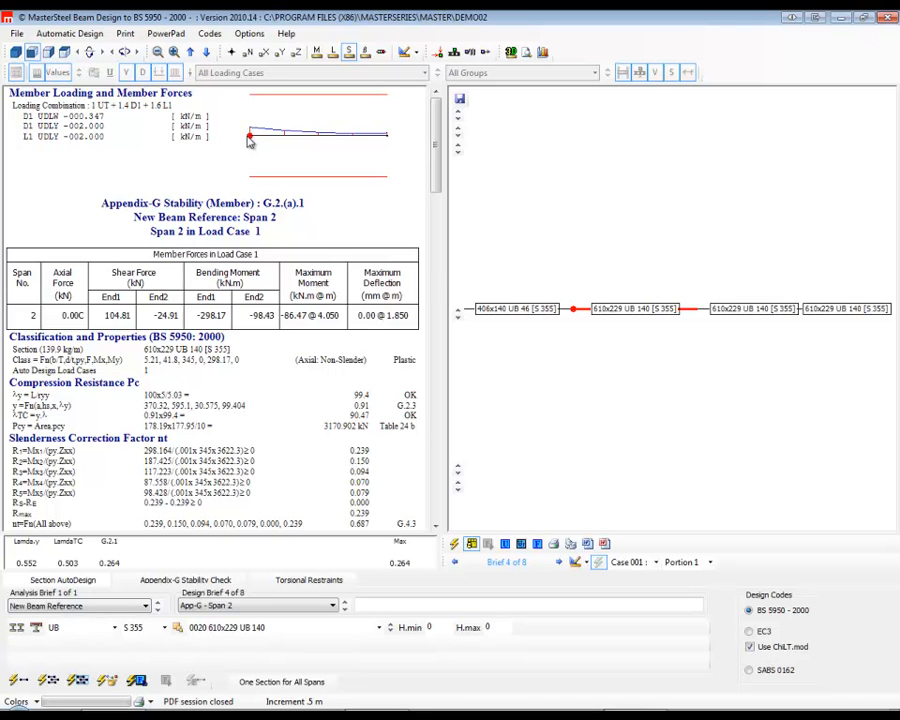
{"action": "left_click", "coordinate": [724, 308]}
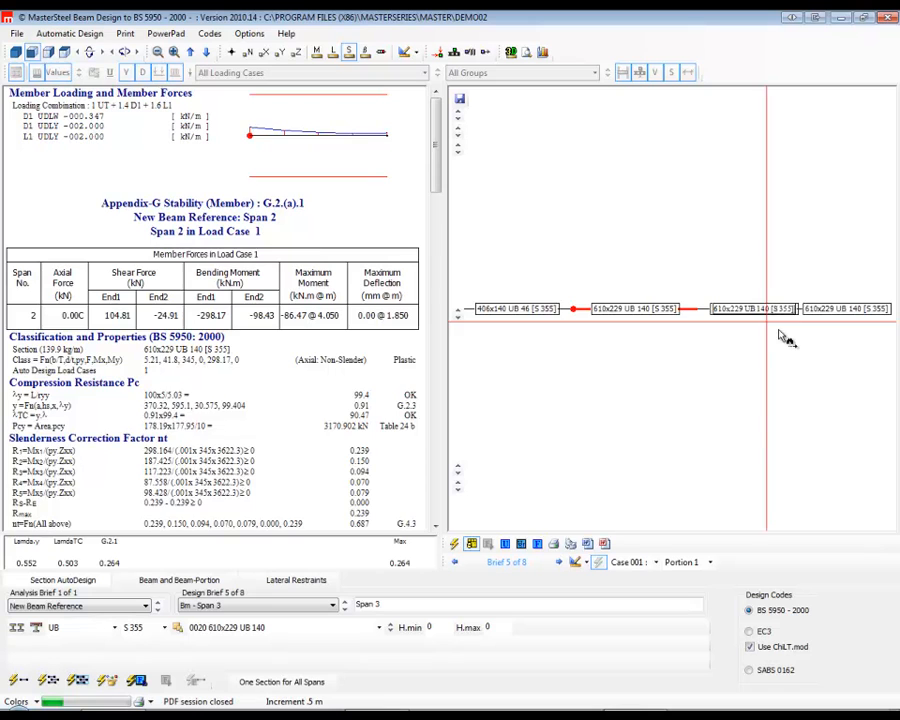
{"action": "left_click", "coordinate": [349, 52]}
{"action": "left_click", "coordinate": [231, 52]}
Examine the beam and Appendix-G stability checks for spans 1 to 4 by selecting spans on the beam diagram.
{"action": "left_click", "coordinate": [850, 310]}
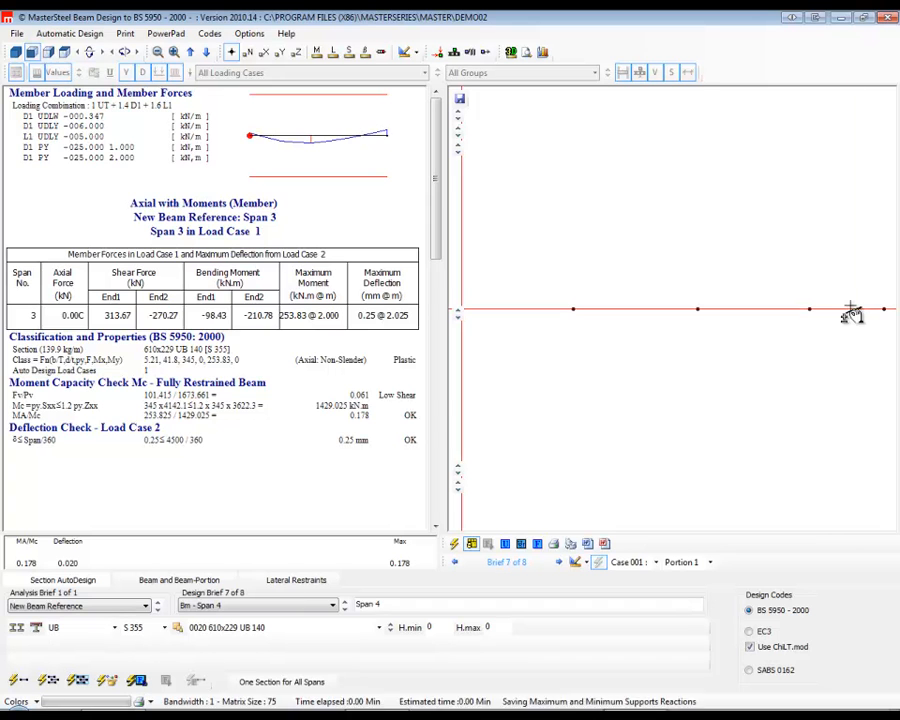
{"action": "left_click", "coordinate": [835, 312]}
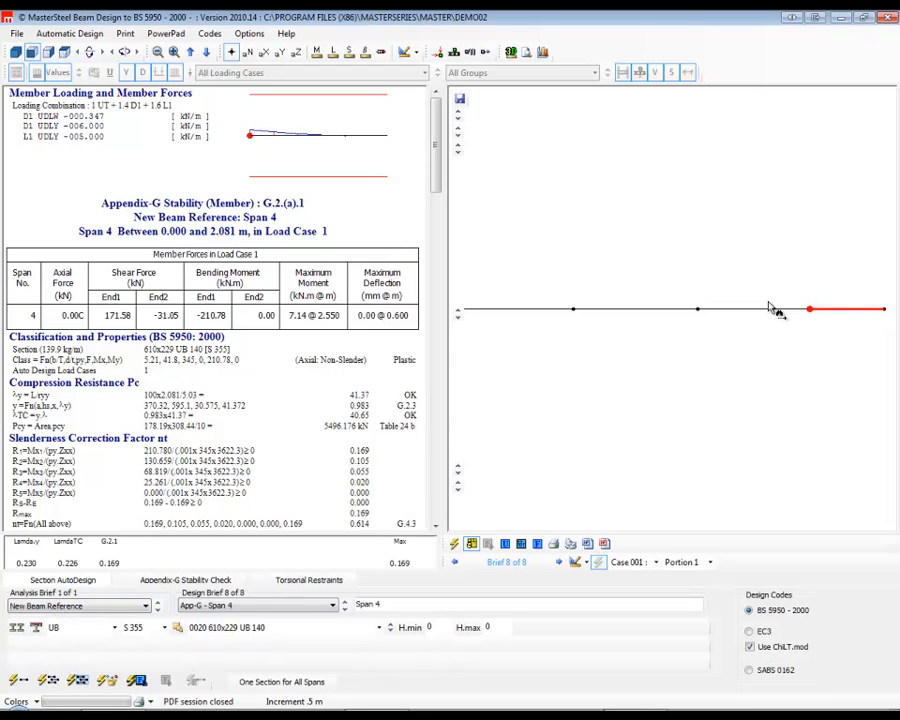
{"action": "left_click", "coordinate": [735, 308]}
{"action": "left_click", "coordinate": [610, 313]}
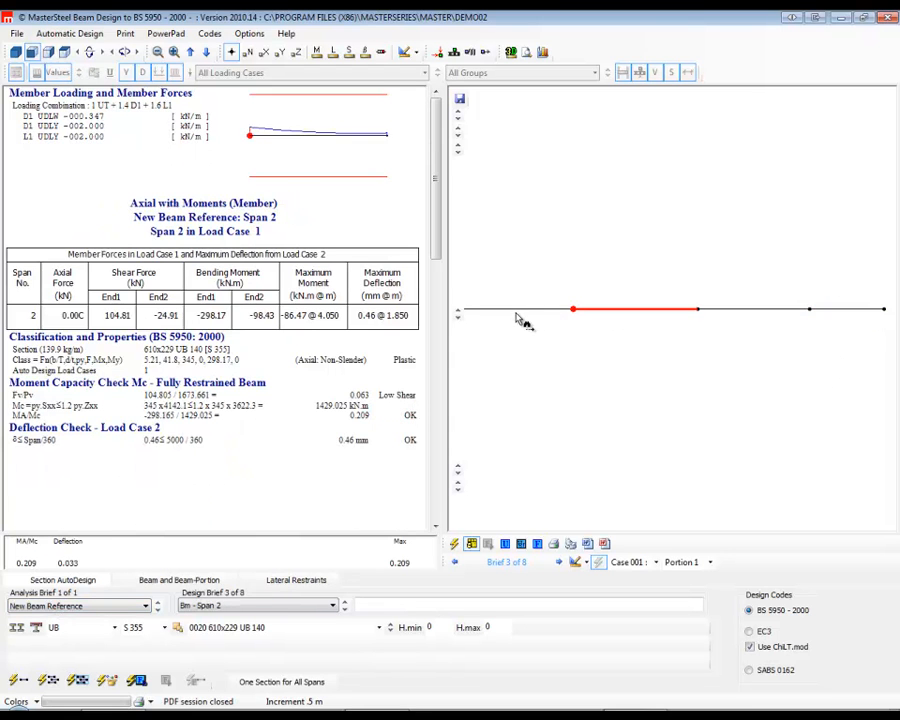
{"action": "left_click", "coordinate": [516, 312]}
{"action": "left_click", "coordinate": [195, 605]}
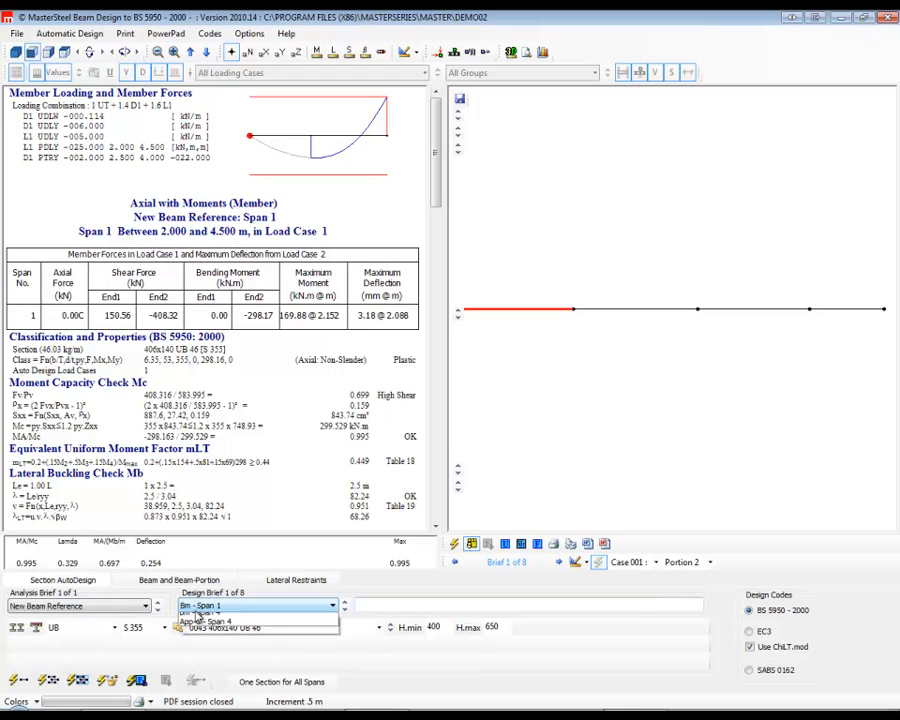
{"action": "left_click", "coordinate": [607, 312]}
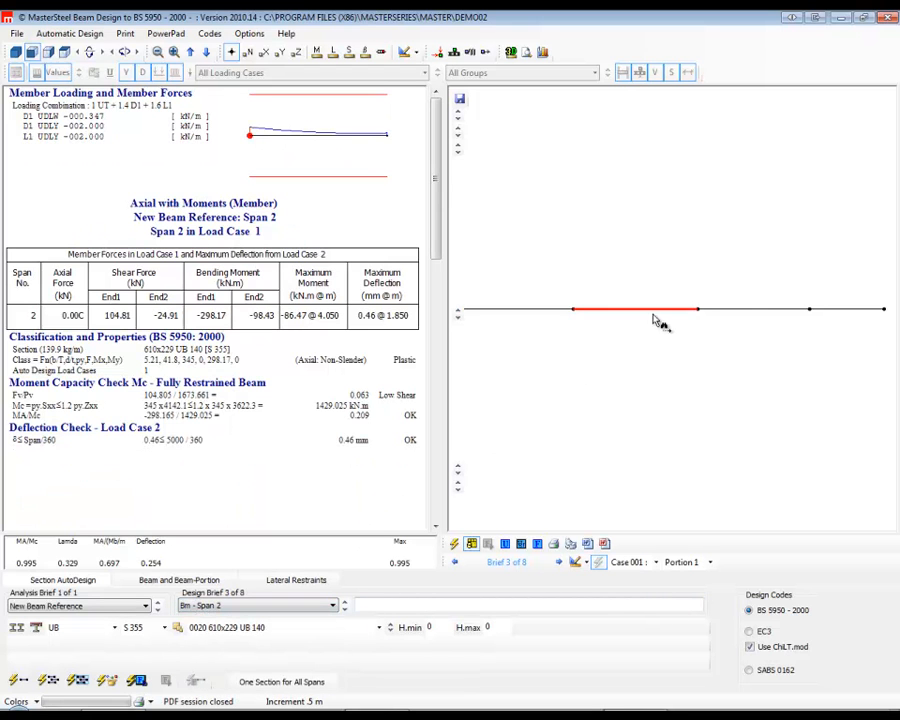
{"action": "left_click", "coordinate": [748, 313]}
{"action": "left_click", "coordinate": [868, 312]}
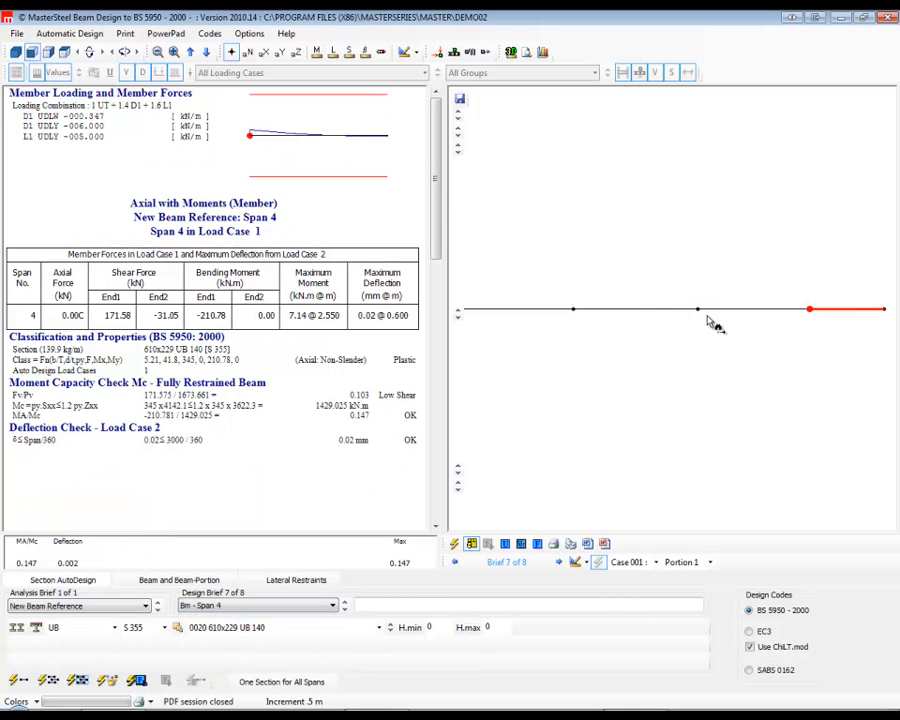
{"action": "left_click", "coordinate": [628, 312]}
{"action": "left_click", "coordinate": [626, 312]}
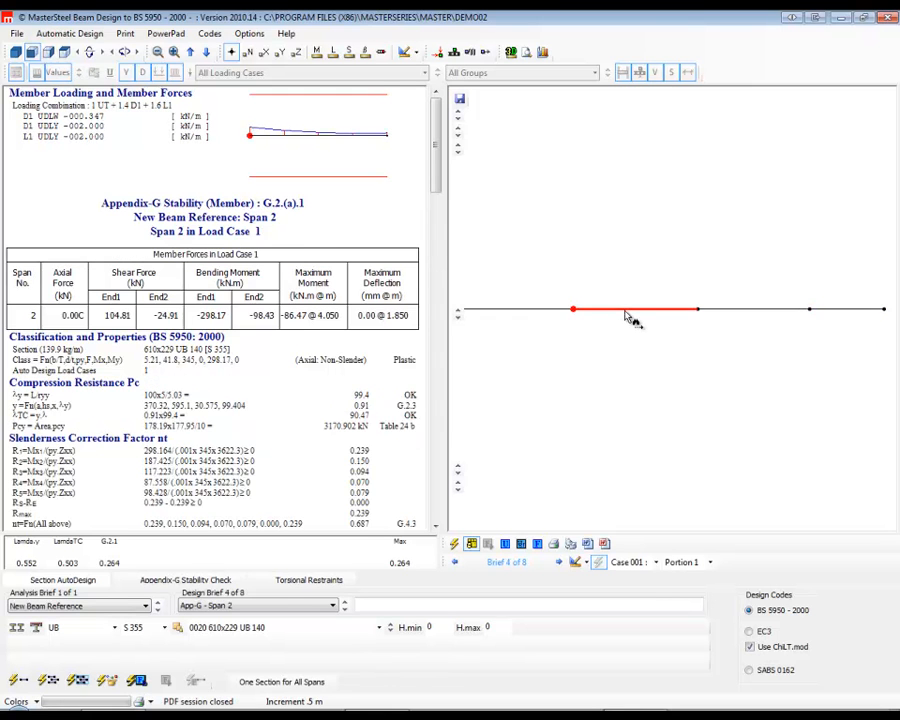
{"action": "left_click", "coordinate": [626, 312]}
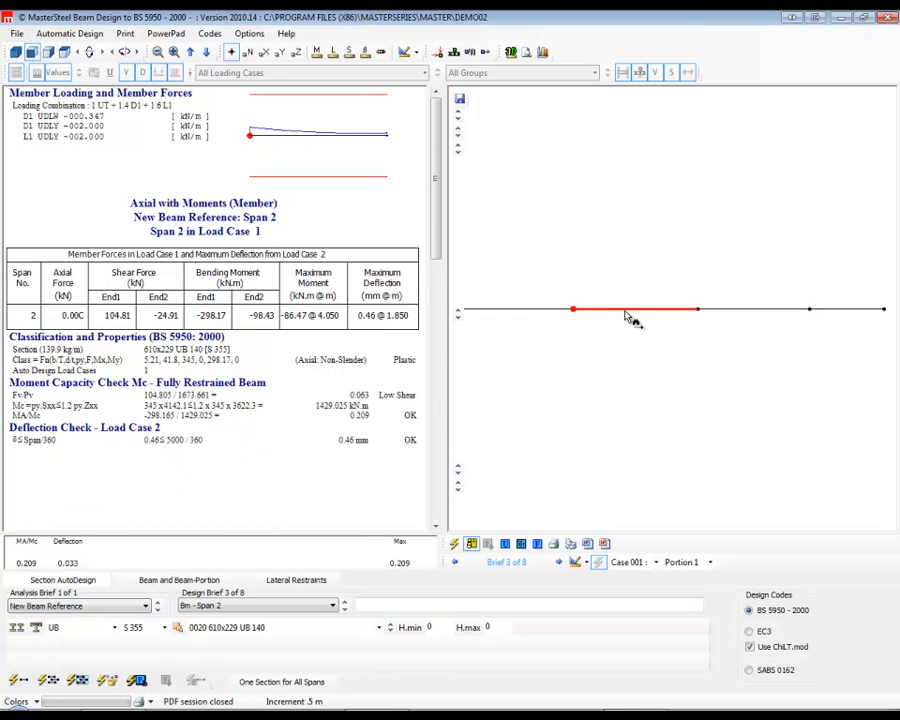
{"action": "left_click", "coordinate": [626, 312]}
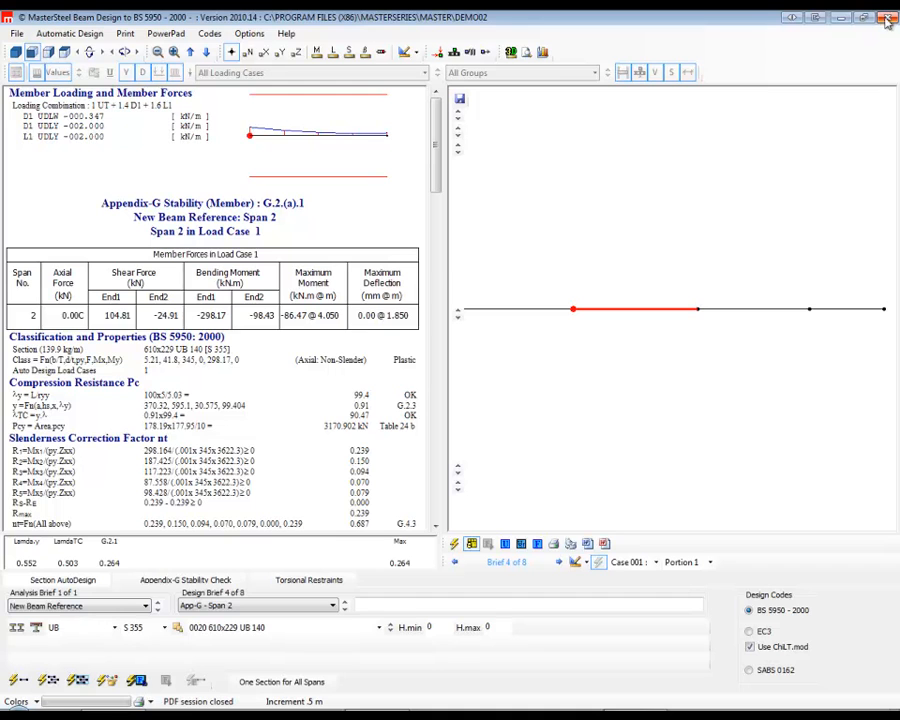
Close the member design and exit the MasterSeries session, saving the DEMO02 steel beam file.
{"action": "left_click", "coordinate": [886, 20]}
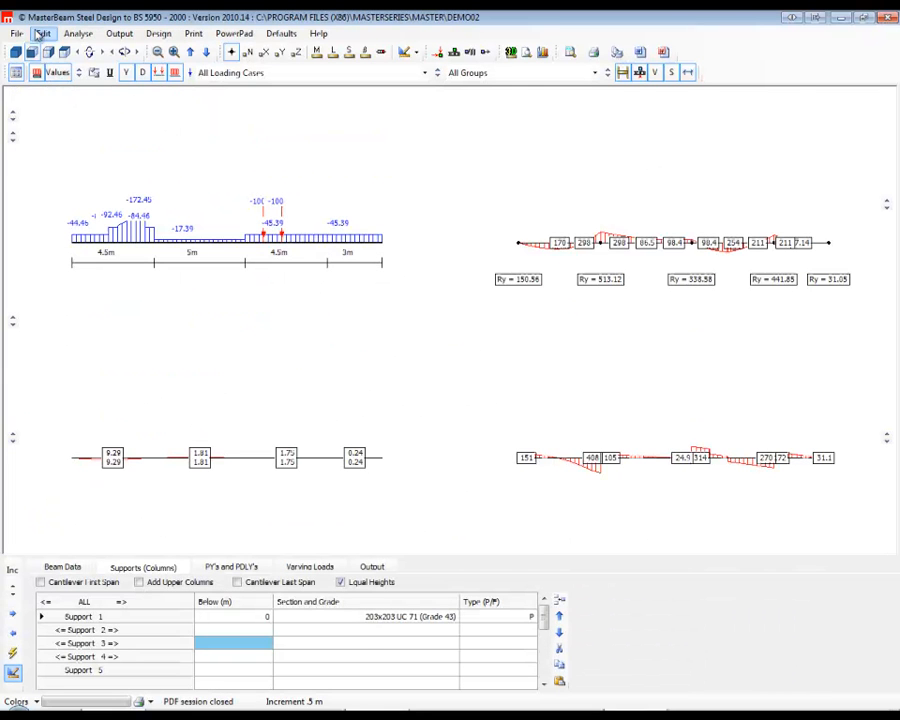
{"action": "left_click", "coordinate": [16, 33]}
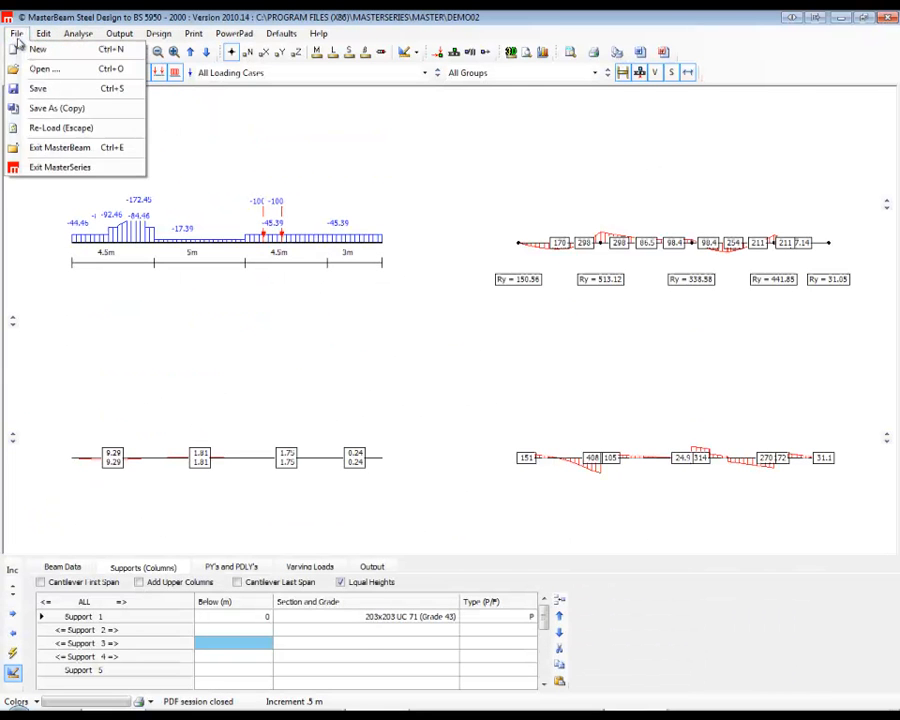
{"action": "left_click", "coordinate": [48, 169]}
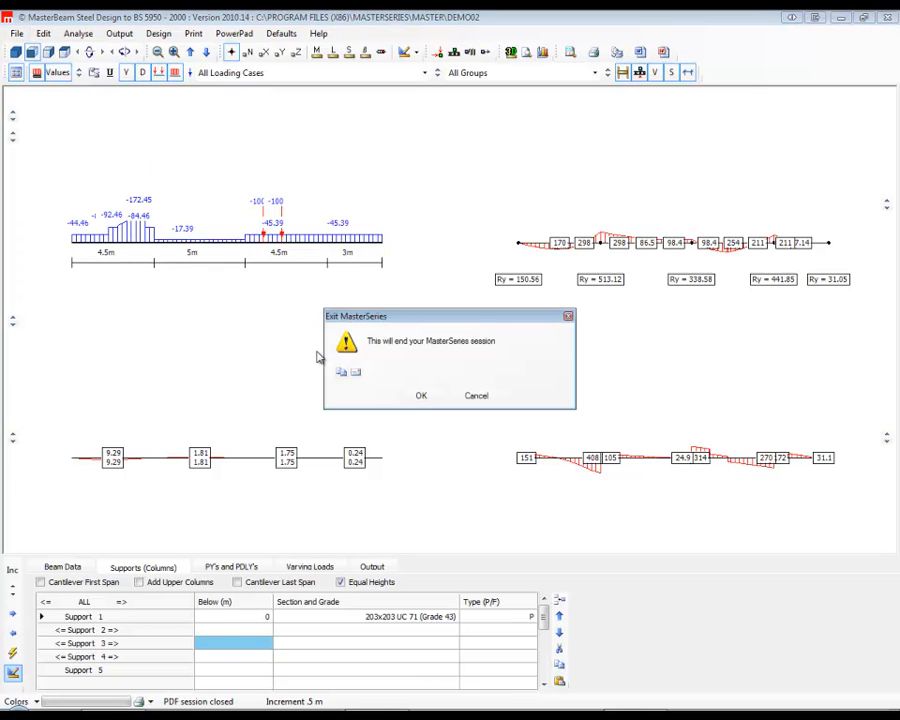
{"action": "left_click", "coordinate": [421, 397]}
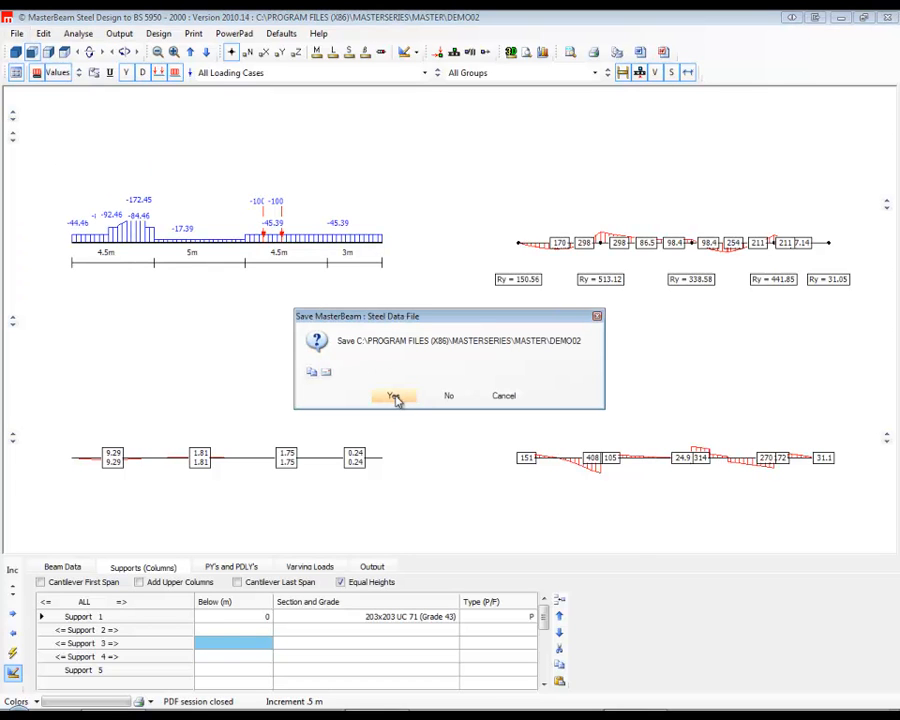
{"action": "left_click", "coordinate": [395, 397]}
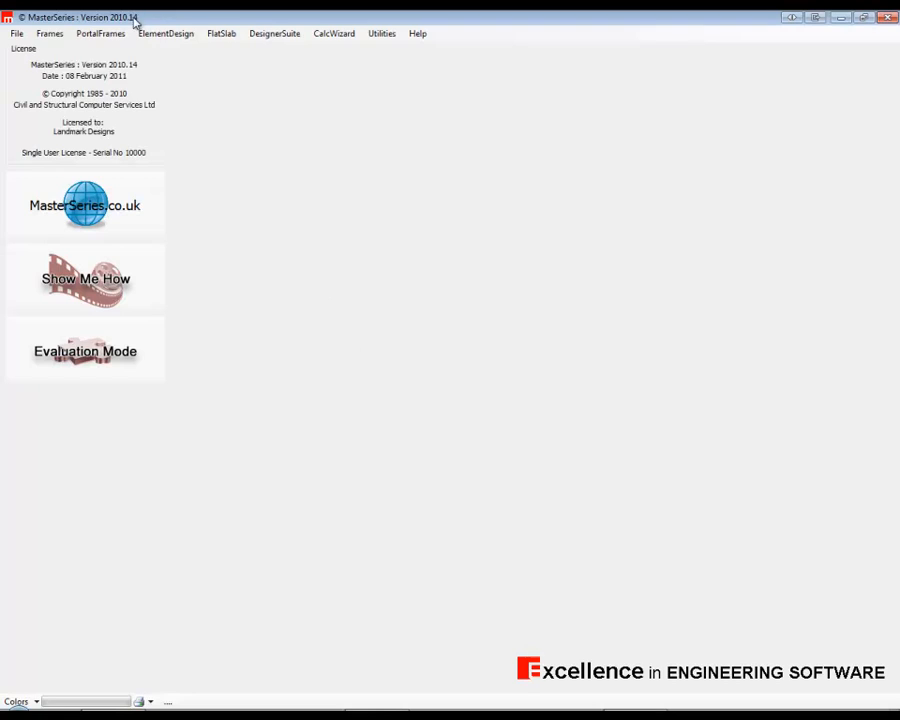
Start the MasterBeam Concrete Beam Designer and load the existing Barned beam file.
{"action": "left_click", "coordinate": [49, 33]}
{"action": "mouse_move", "coordinate": [165, 33]}
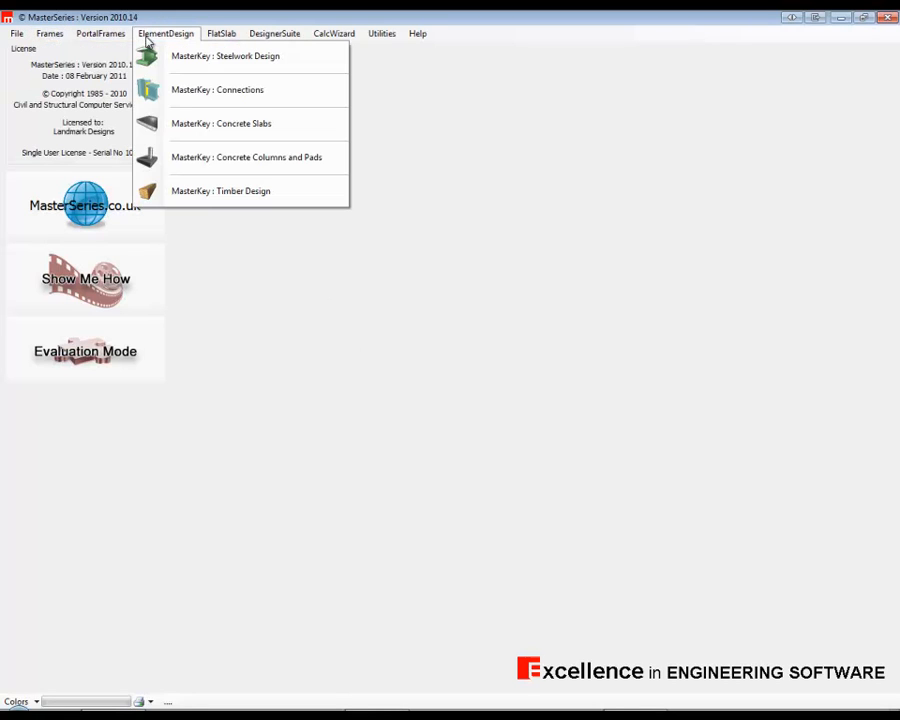
{"action": "mouse_move", "coordinate": [274, 33]}
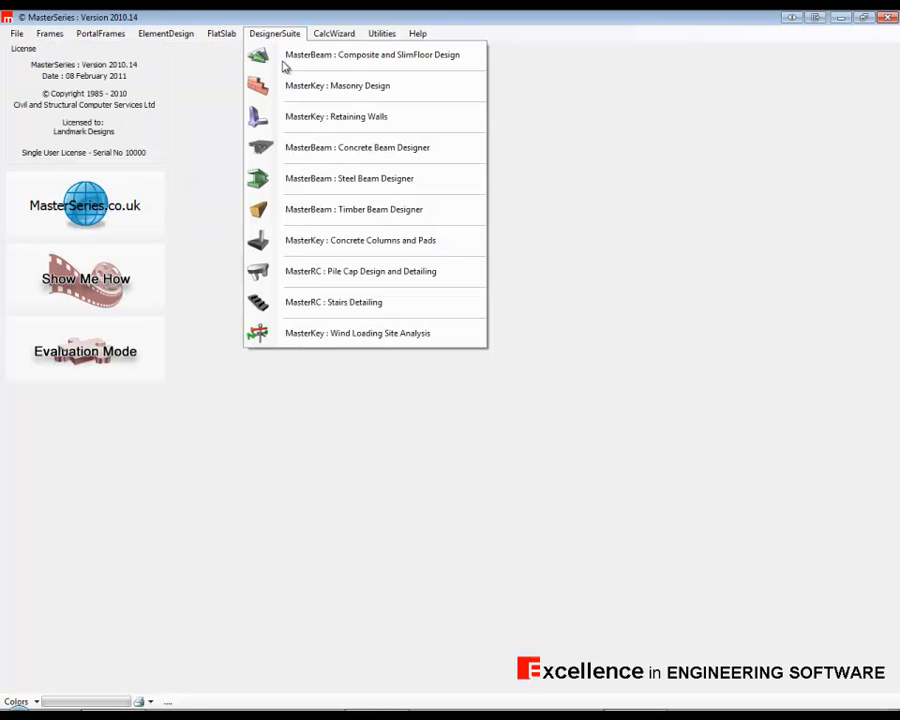
{"action": "left_click", "coordinate": [333, 155]}
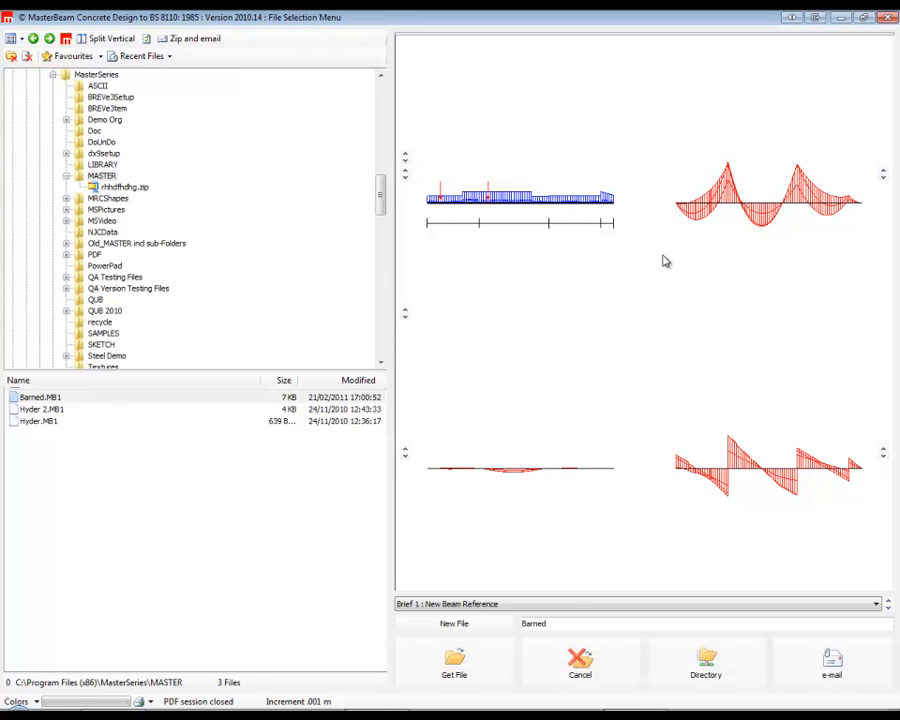
{"action": "left_click", "coordinate": [454, 665]}
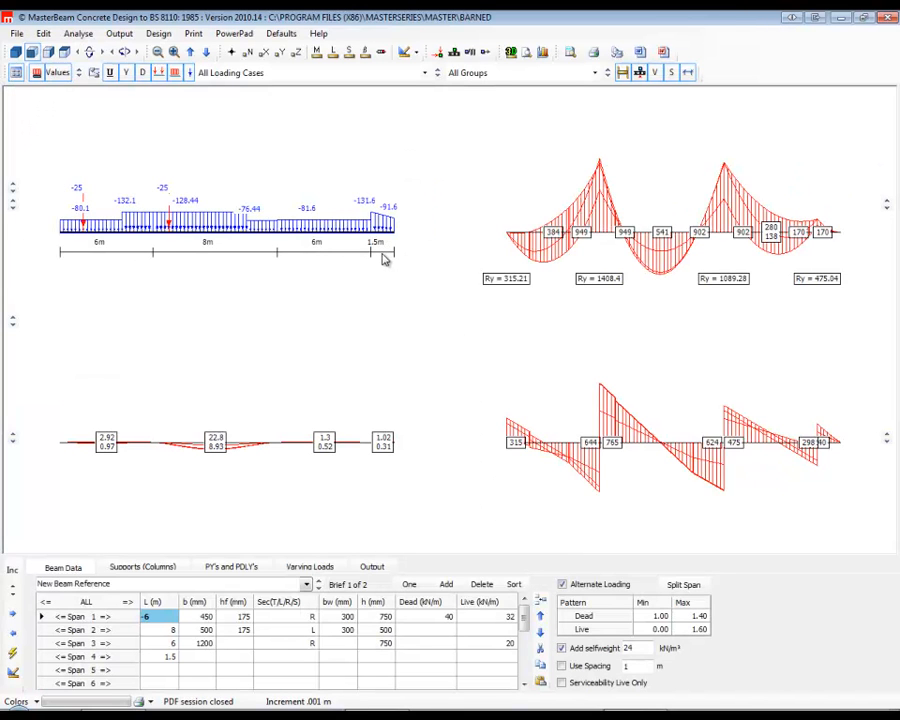
Set span 3 to a T section with a web width of 300 mm in the beam data.
{"action": "left_click", "coordinate": [143, 567]}
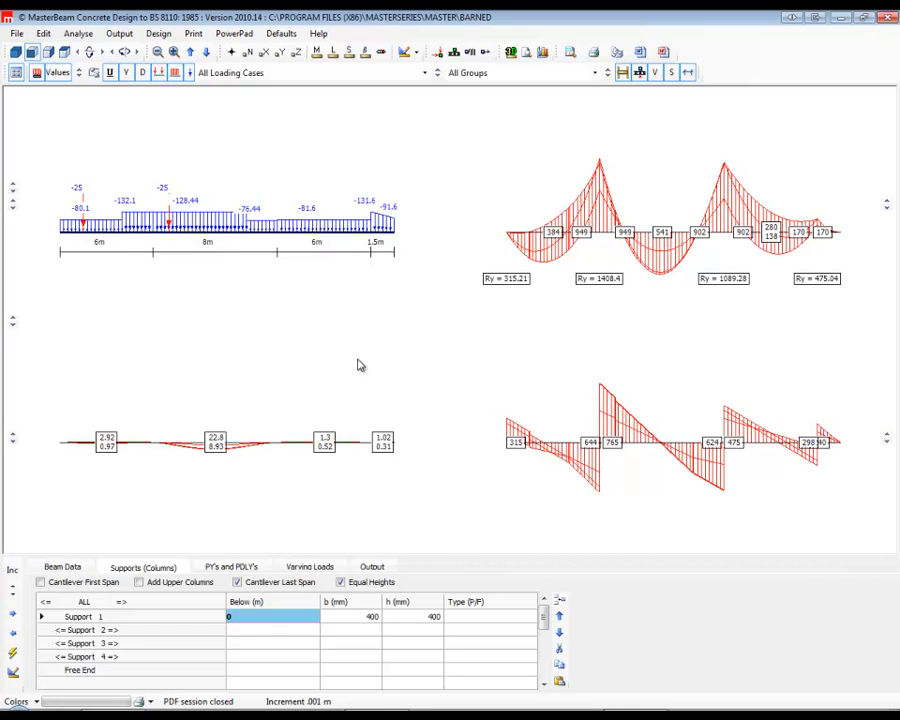
{"action": "left_click", "coordinate": [62, 567]}
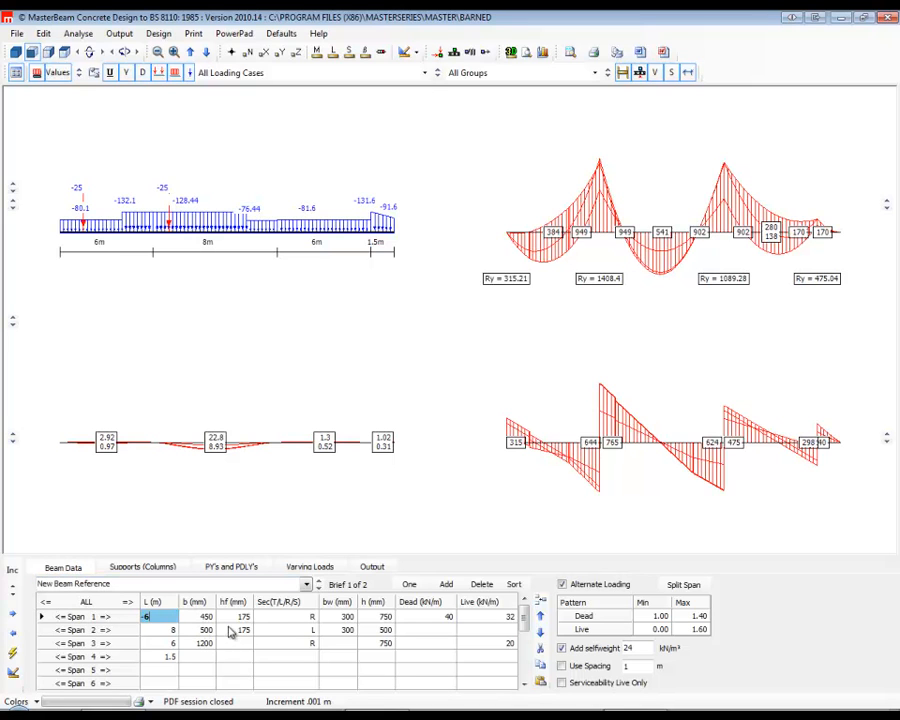
{"action": "key", "text": "Tab"}
{"action": "key", "text": "Tab"}
{"action": "key", "text": "Tab"}
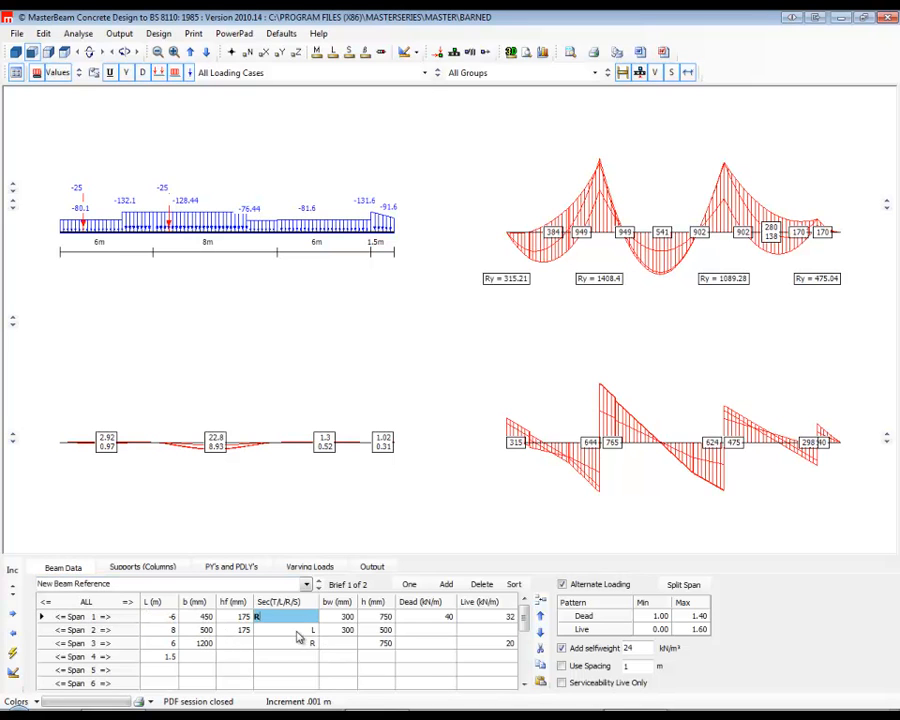
{"action": "key", "text": "Down"}
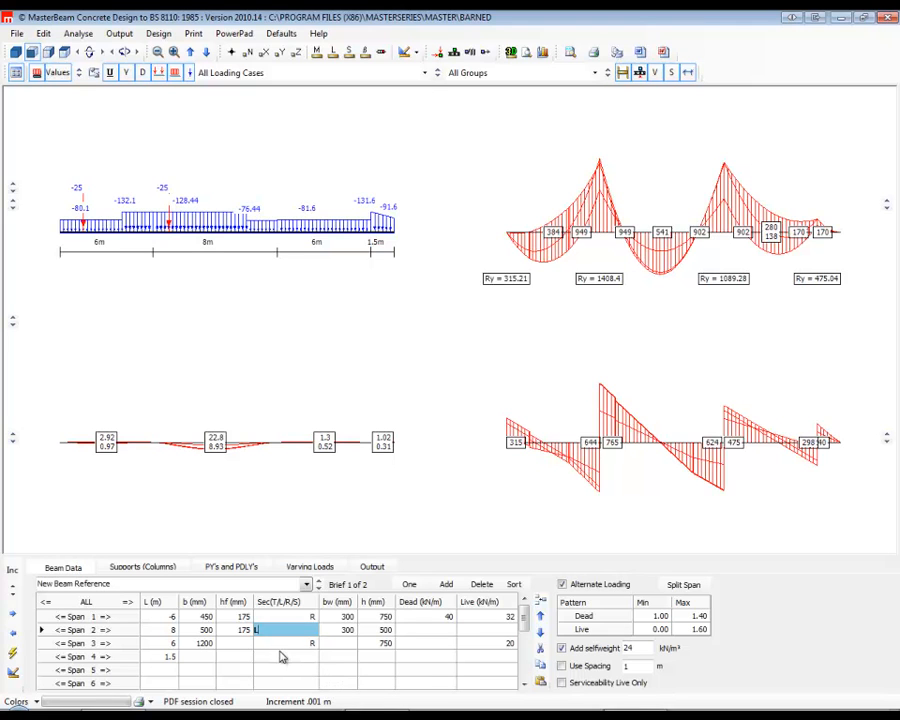
{"action": "key", "text": "Down"}
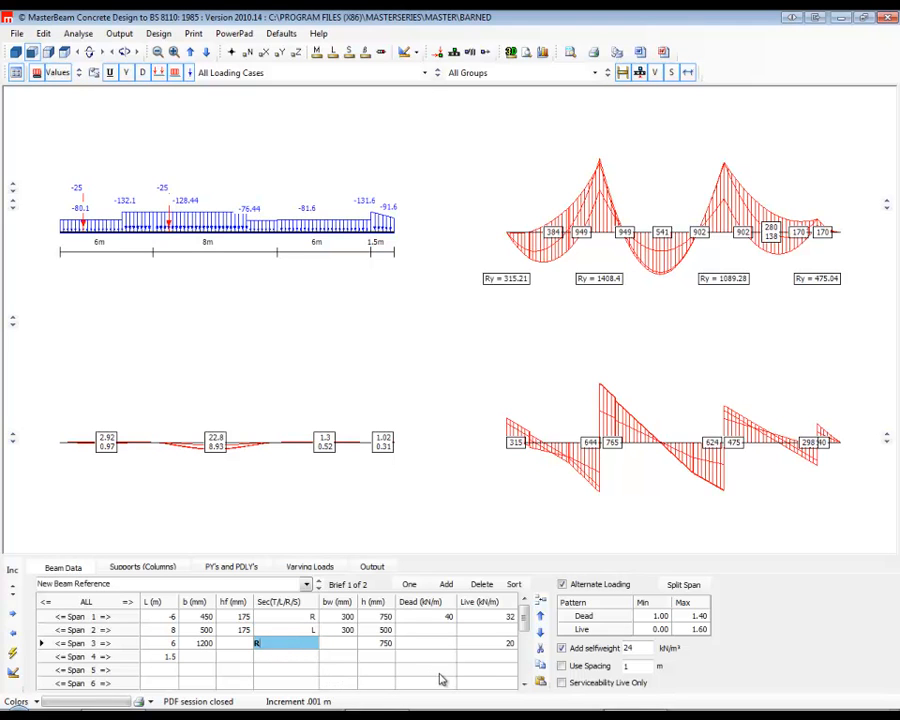
{"action": "type", "text": "T"}
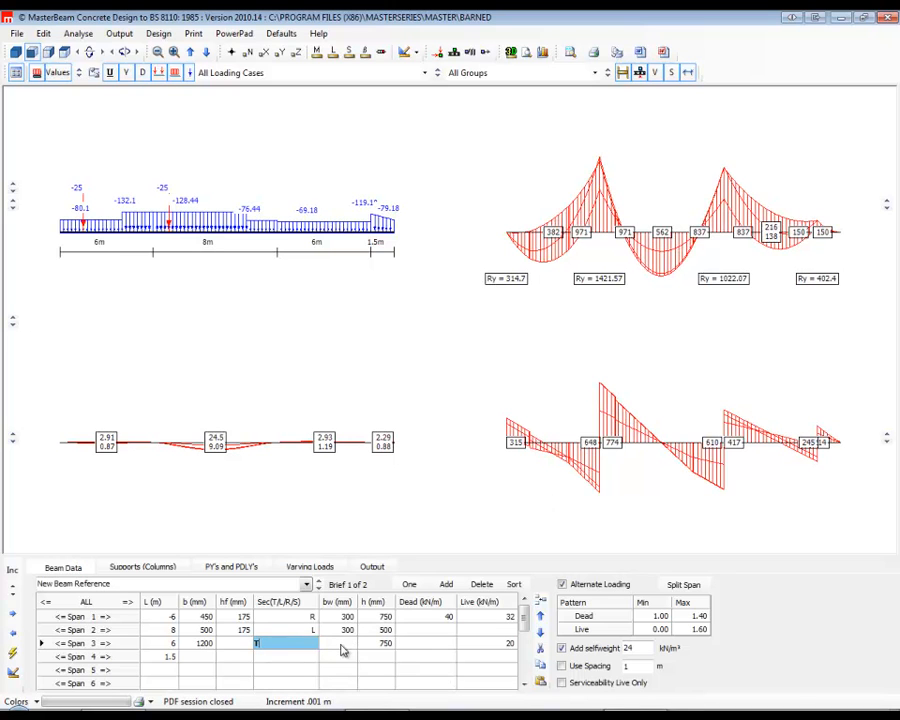
{"action": "key", "text": "Tab"}
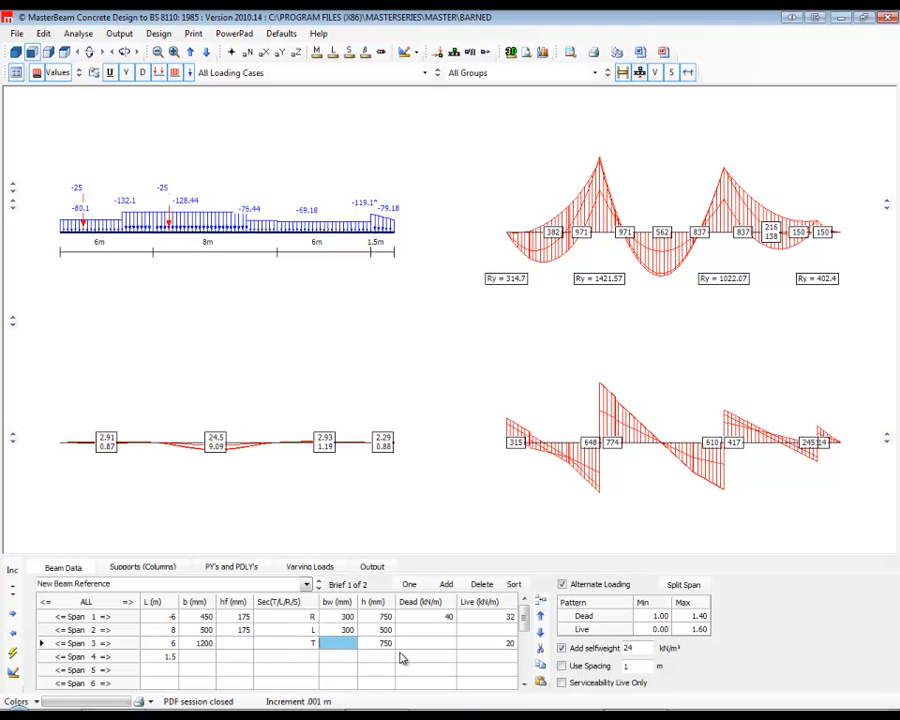
{"action": "type", "text": "300"}
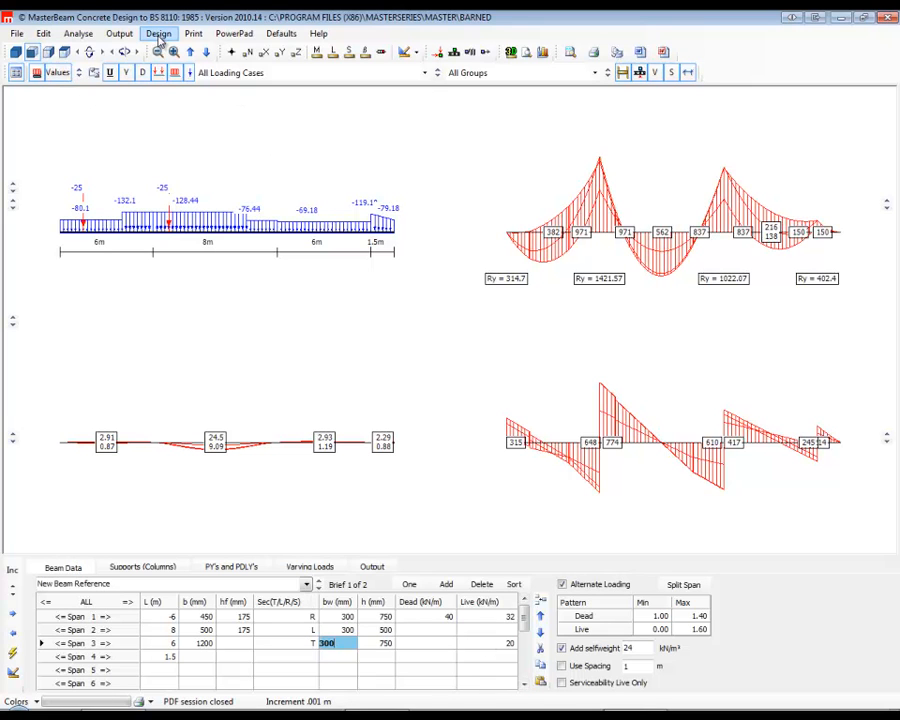
Review the support, PY's and PDLY's and varying load data, and open the beam's concrete design.
{"action": "left_click", "coordinate": [142, 567]}
{"action": "left_click", "coordinate": [232, 568]}
{"action": "left_click", "coordinate": [310, 568]}
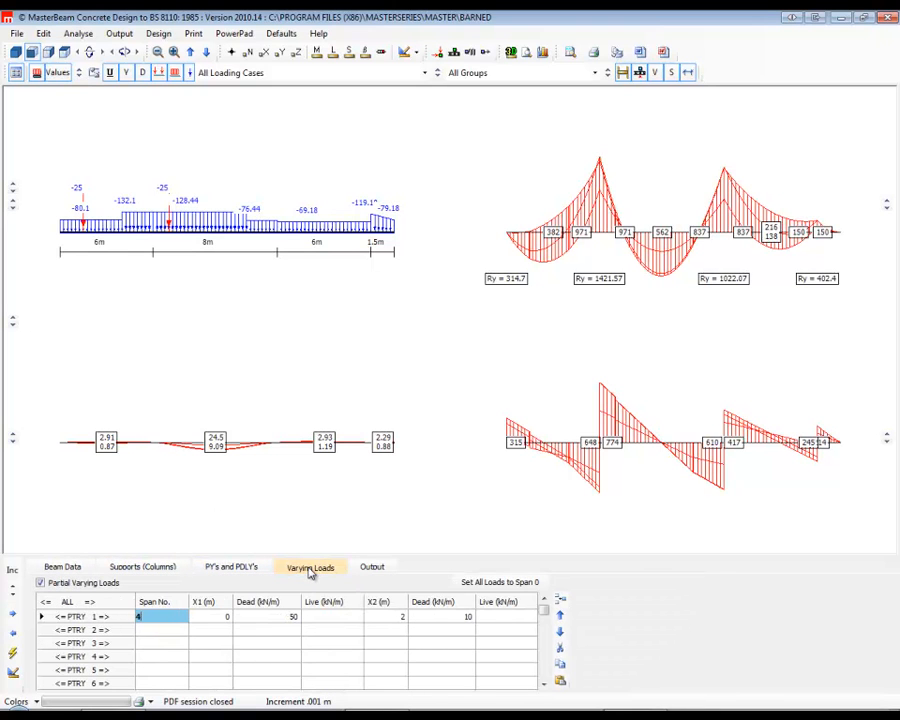
{"action": "left_click", "coordinate": [66, 567]}
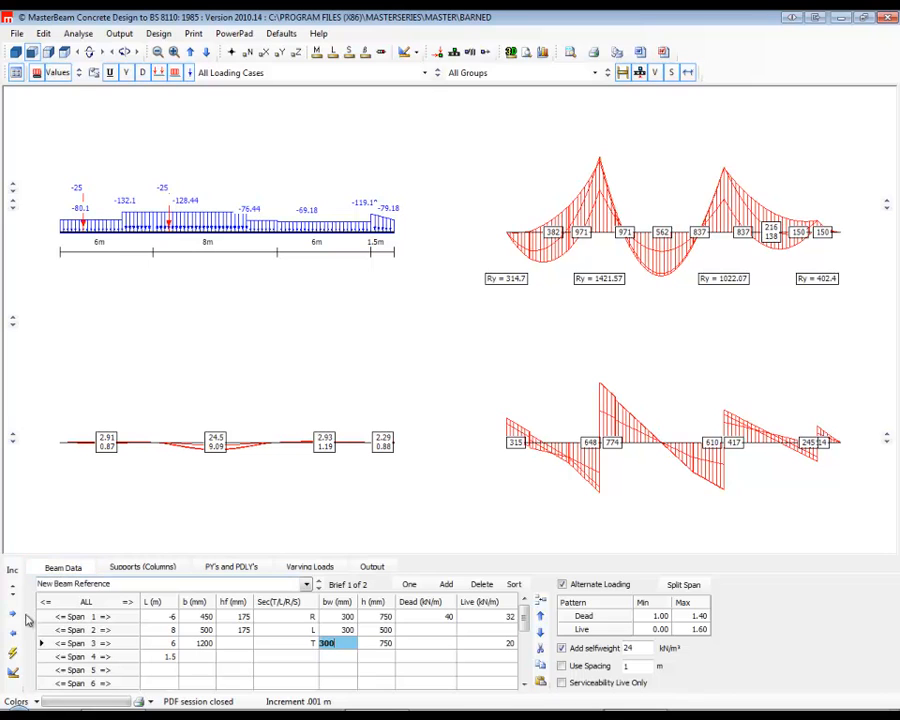
{"action": "left_click", "coordinate": [13, 675]}
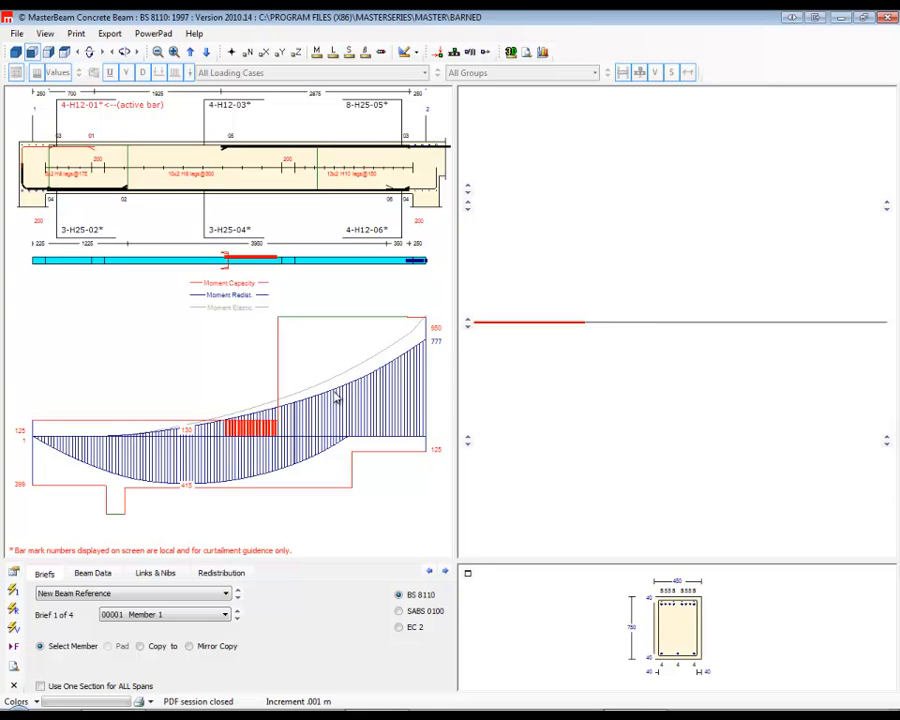
Bring the moment redistribution limit for selected ends to 0 and turn off Show All.
{"action": "left_click", "coordinate": [92, 573]}
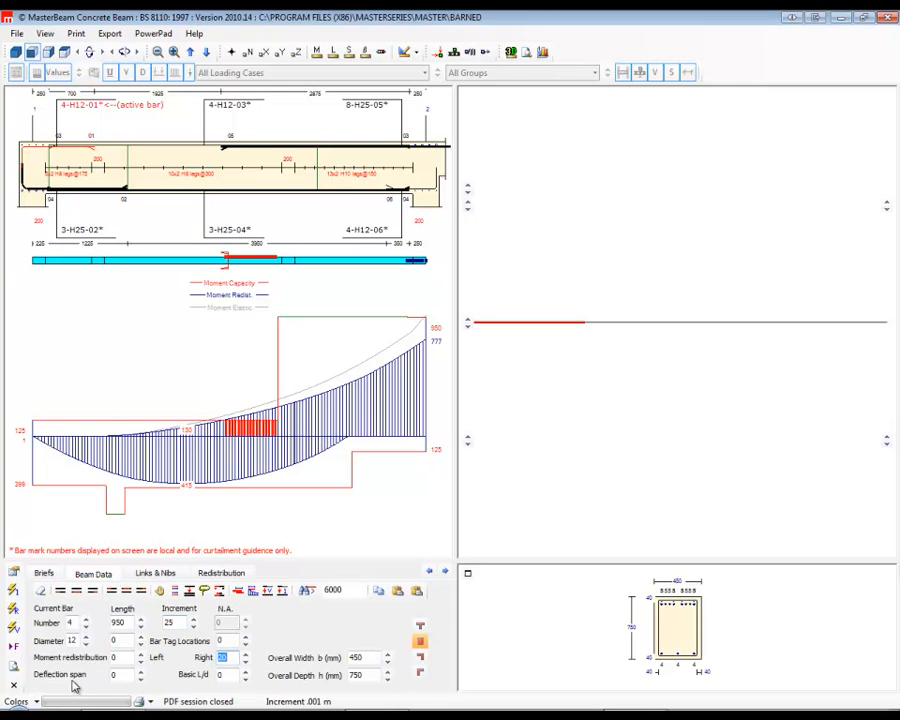
{"action": "left_click", "coordinate": [221, 573]}
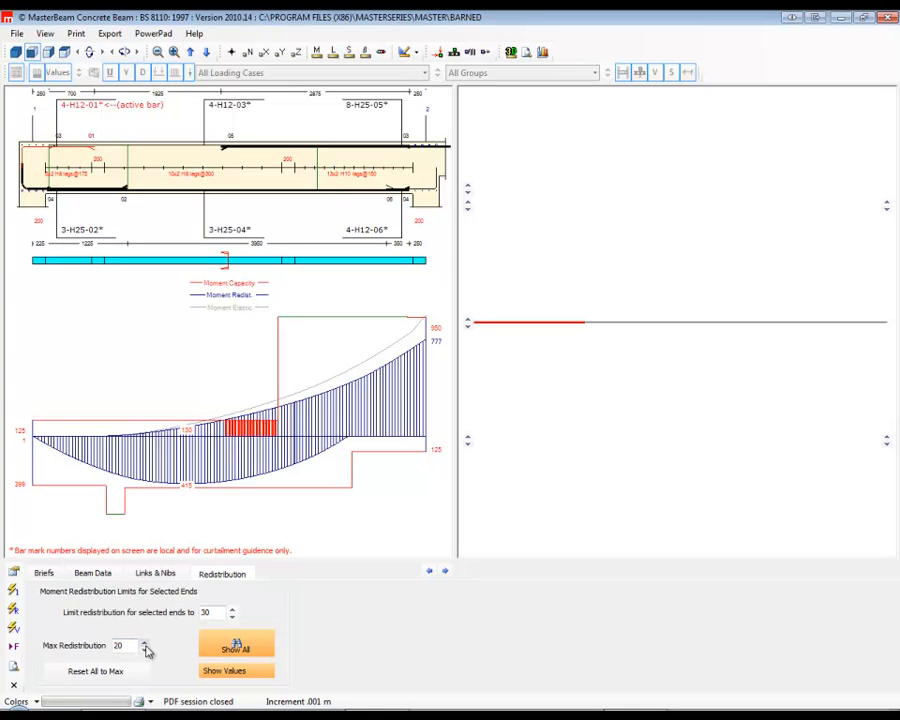
{"action": "left_click", "coordinate": [232, 616]}
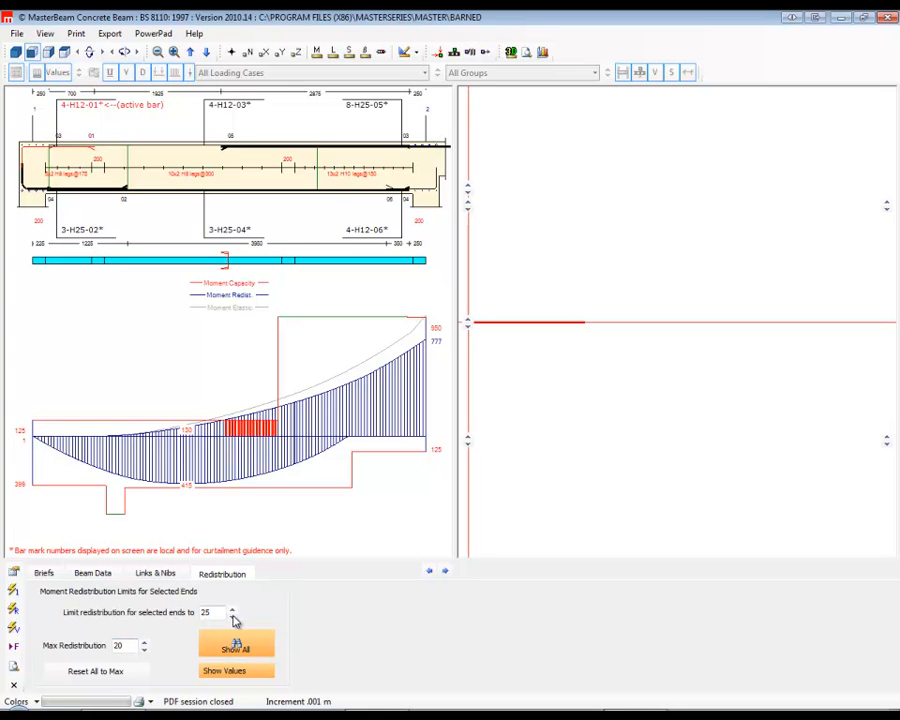
{"action": "left_click", "coordinate": [232, 612]}
{"action": "left_click", "coordinate": [235, 645]}
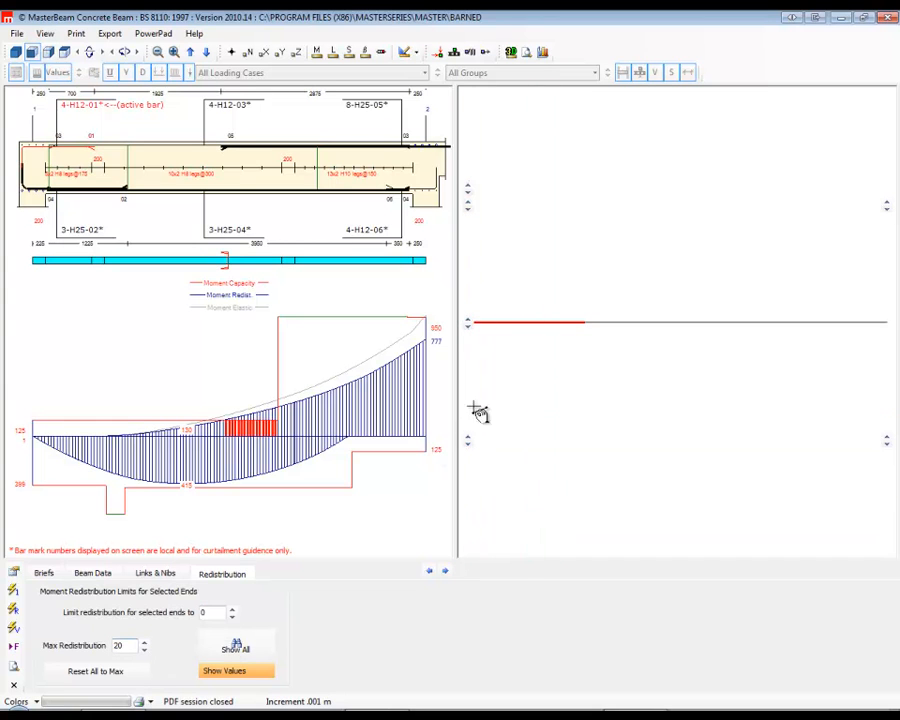
Set the right-end moment redistribution of member 1 to 0.
{"action": "left_click", "coordinate": [93, 573]}
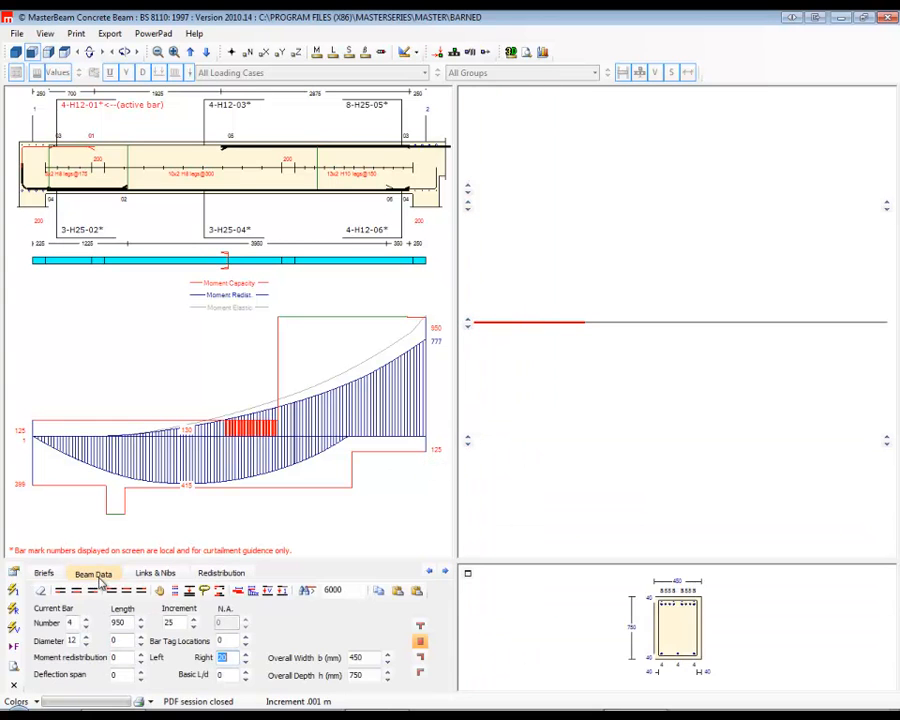
{"action": "left_click", "coordinate": [245, 662]}
{"action": "left_click", "coordinate": [245, 662]}
{"action": "left_click", "coordinate": [245, 662]}
{"action": "left_click", "coordinate": [245, 662]}
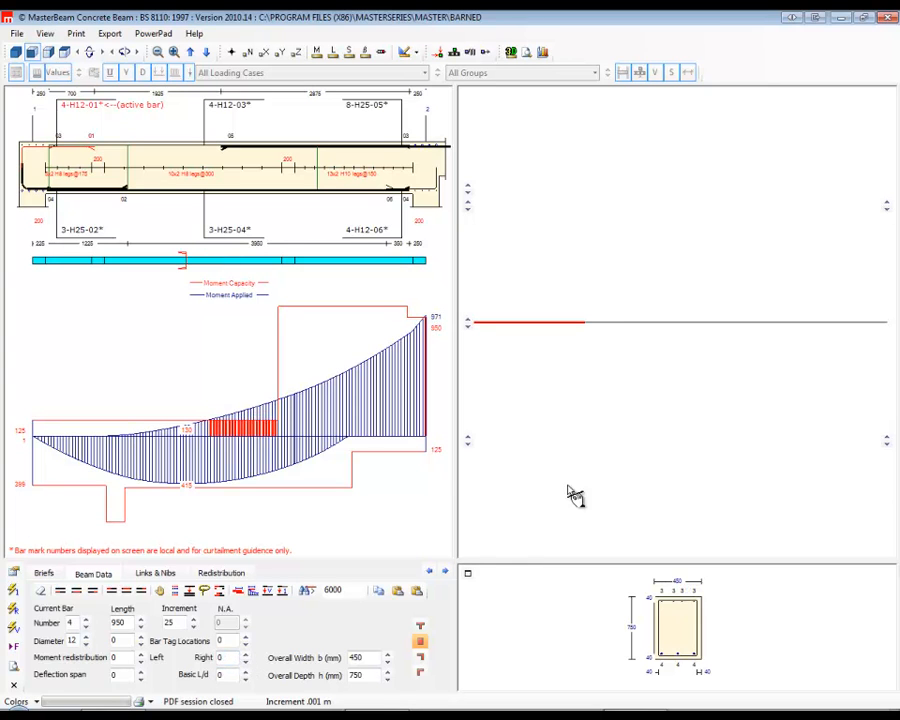
Select member 2 on the beam line and set its left-end moment redistribution to 0.
{"action": "left_click", "coordinate": [611, 325]}
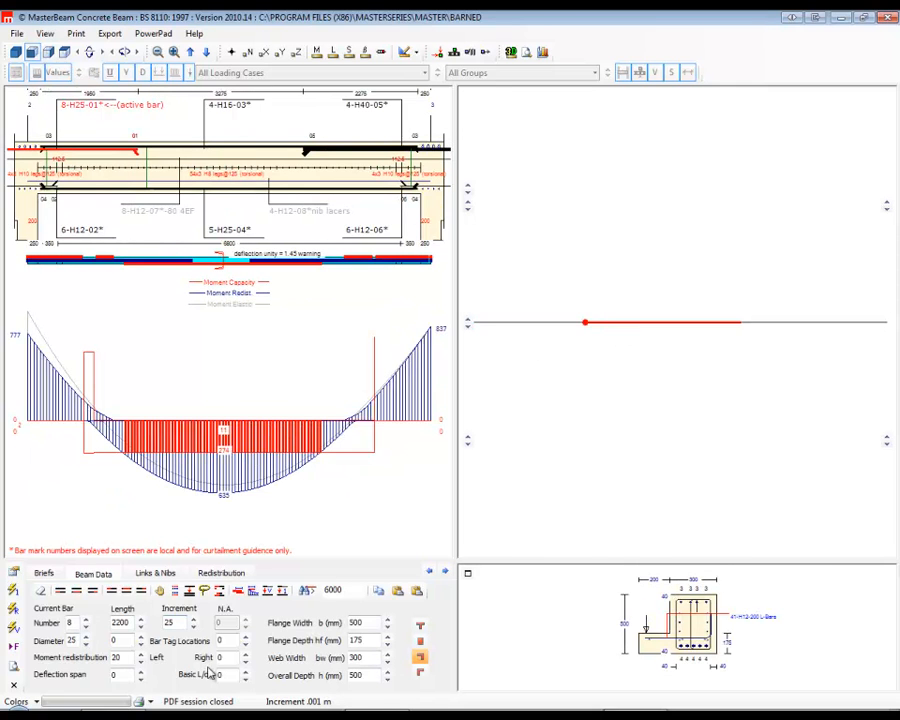
{"action": "left_click", "coordinate": [141, 662]}
{"action": "left_click", "coordinate": [141, 662]}
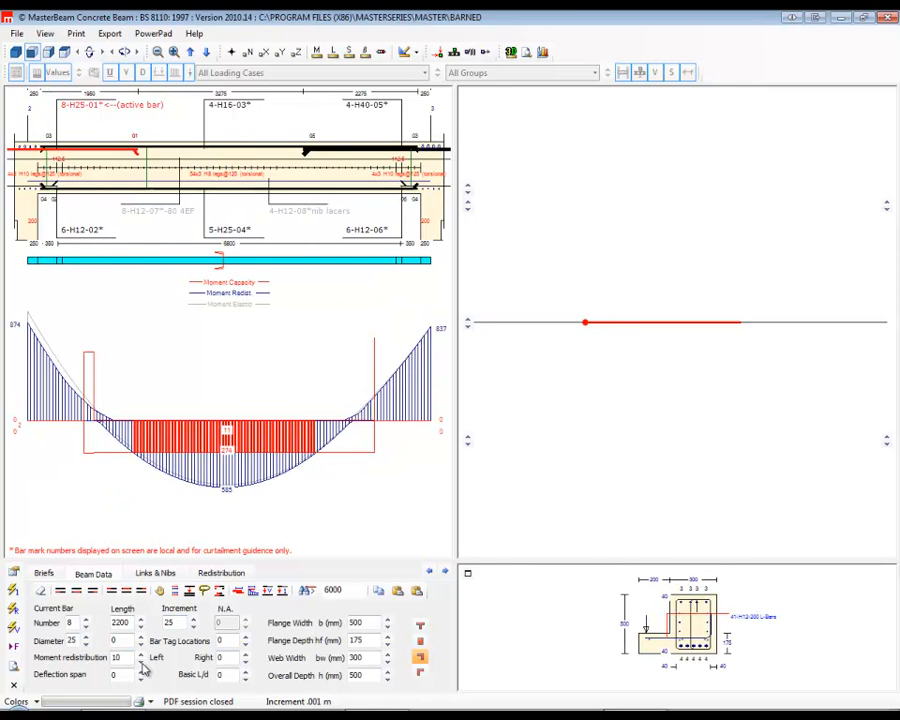
{"action": "left_click", "coordinate": [141, 662]}
{"action": "left_click", "coordinate": [141, 662]}
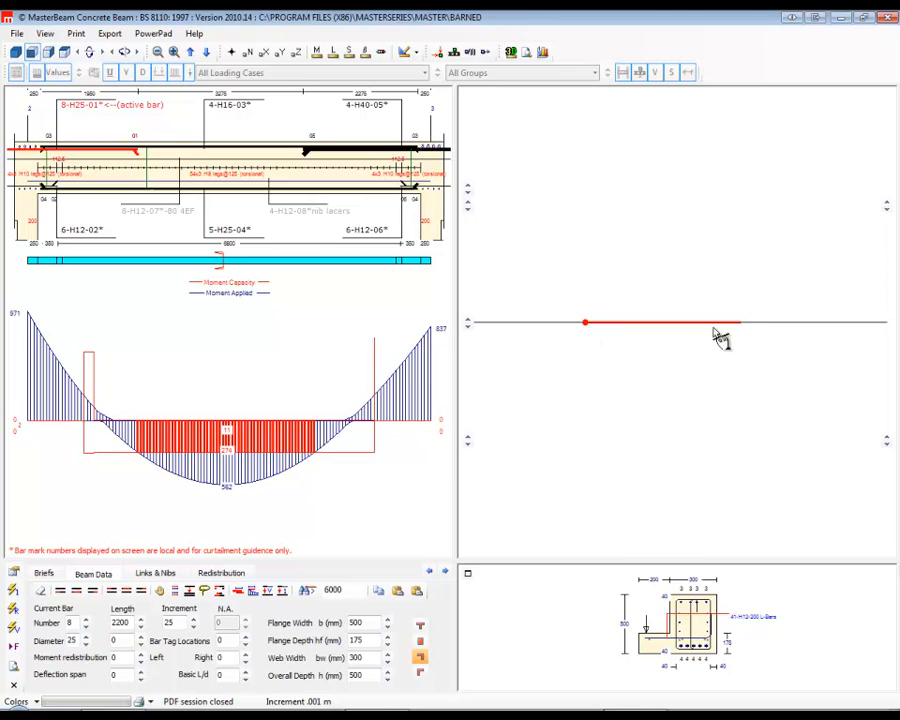
Display the node points on the beam line and check members 3, 4, 2 and 1 in the design view.
{"action": "left_click", "coordinate": [779, 324]}
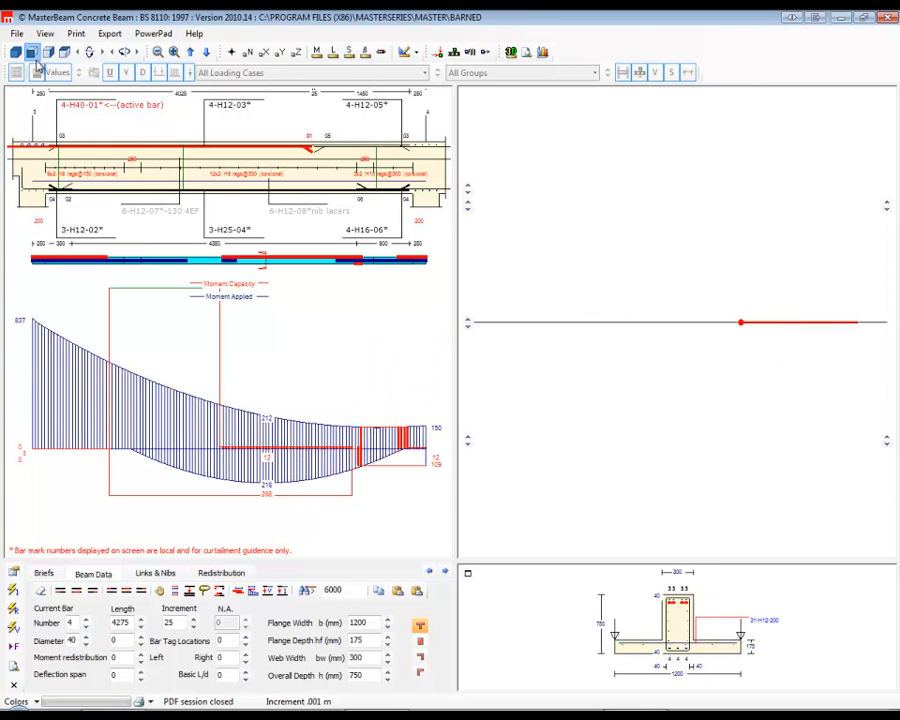
{"action": "left_click", "coordinate": [231, 52]}
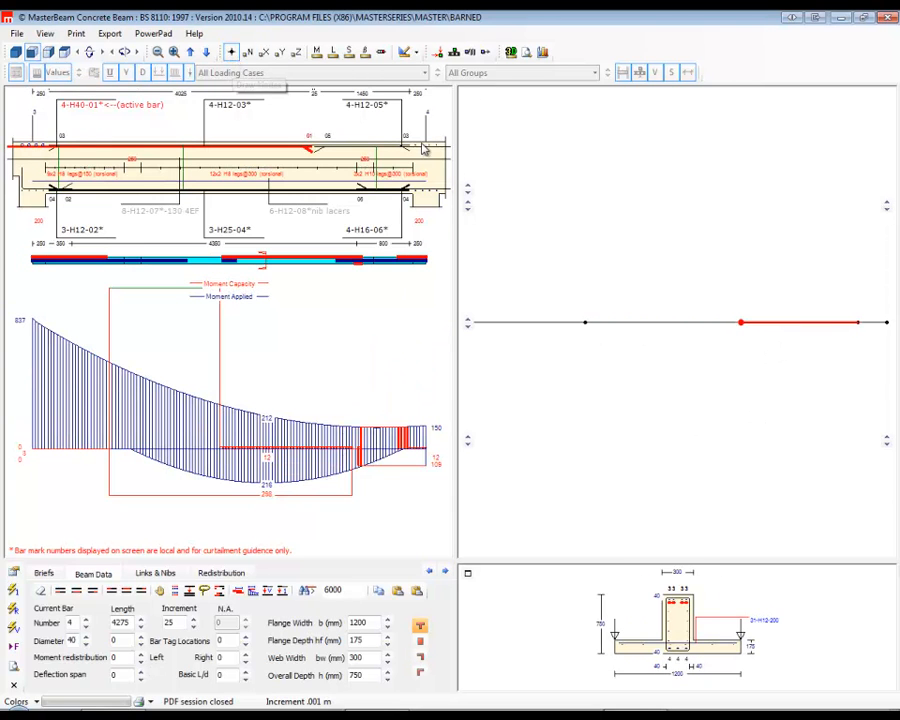
{"action": "left_click", "coordinate": [877, 322]}
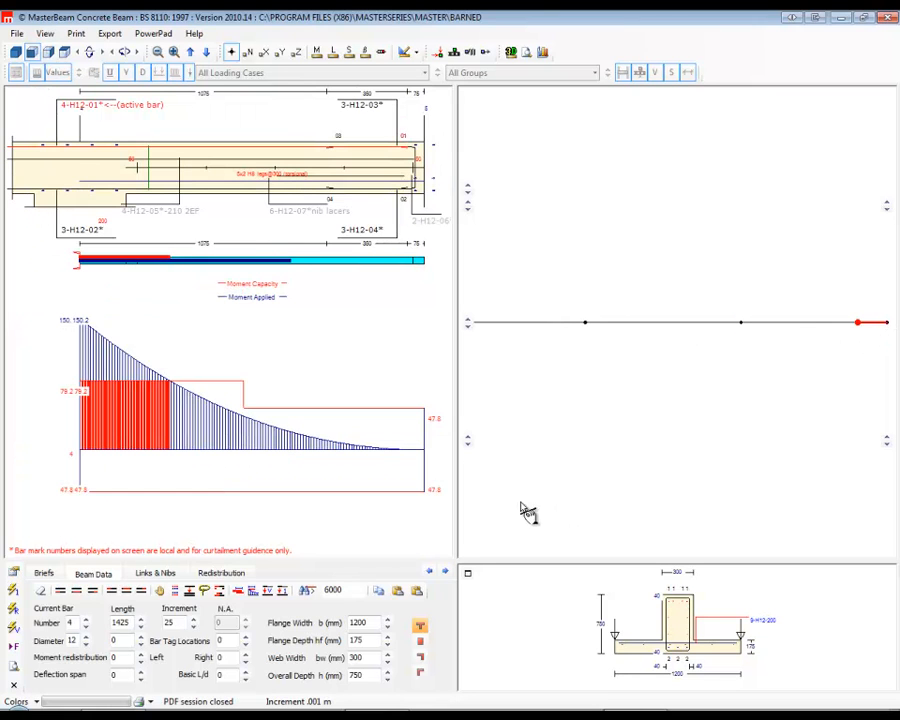
{"action": "left_click", "coordinate": [672, 323]}
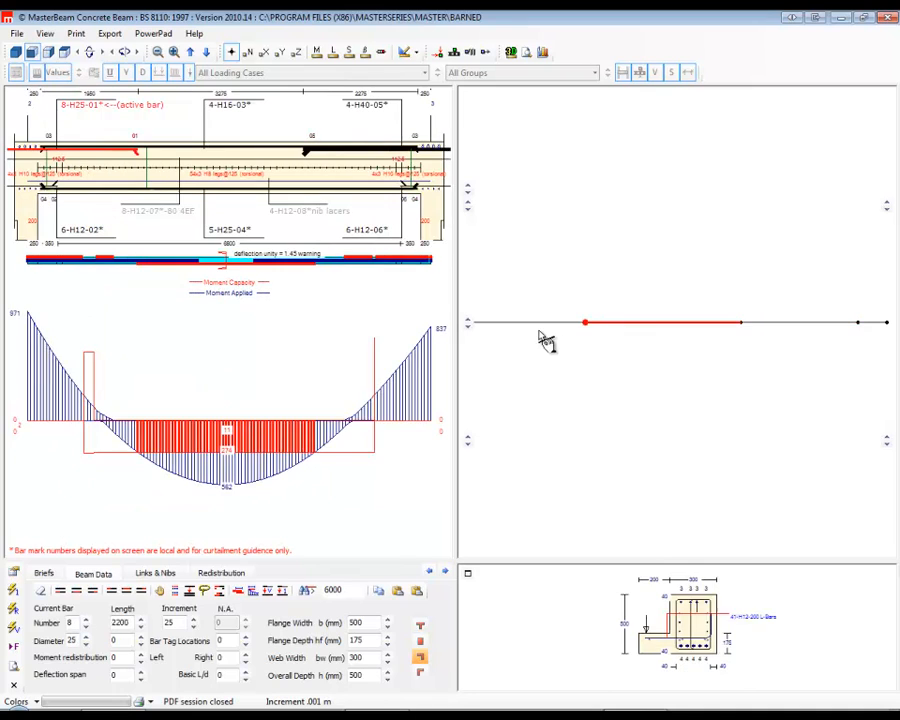
{"action": "left_click", "coordinate": [535, 325]}
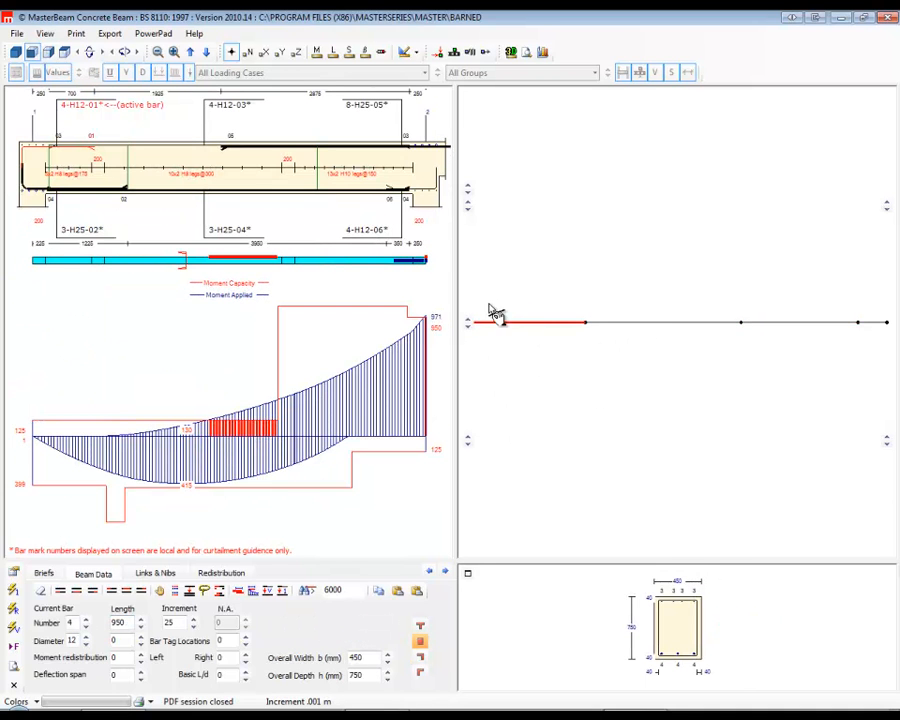
Go back to the beam data, set span 3's flange width b to 600 mm, and reopen the concrete design.
{"action": "left_click", "coordinate": [14, 686]}
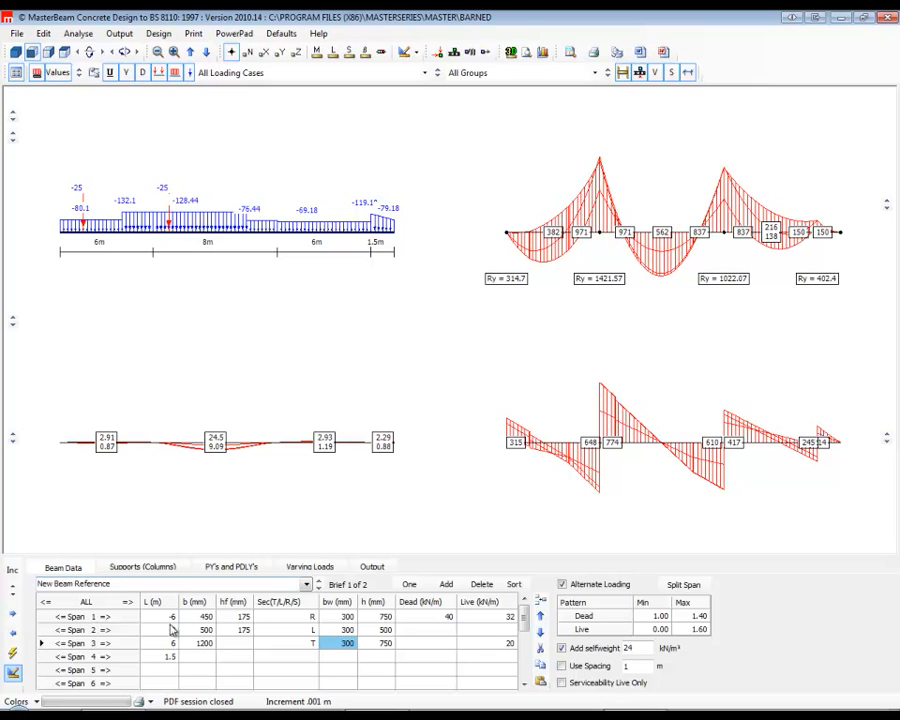
{"action": "left_click", "coordinate": [158, 617]}
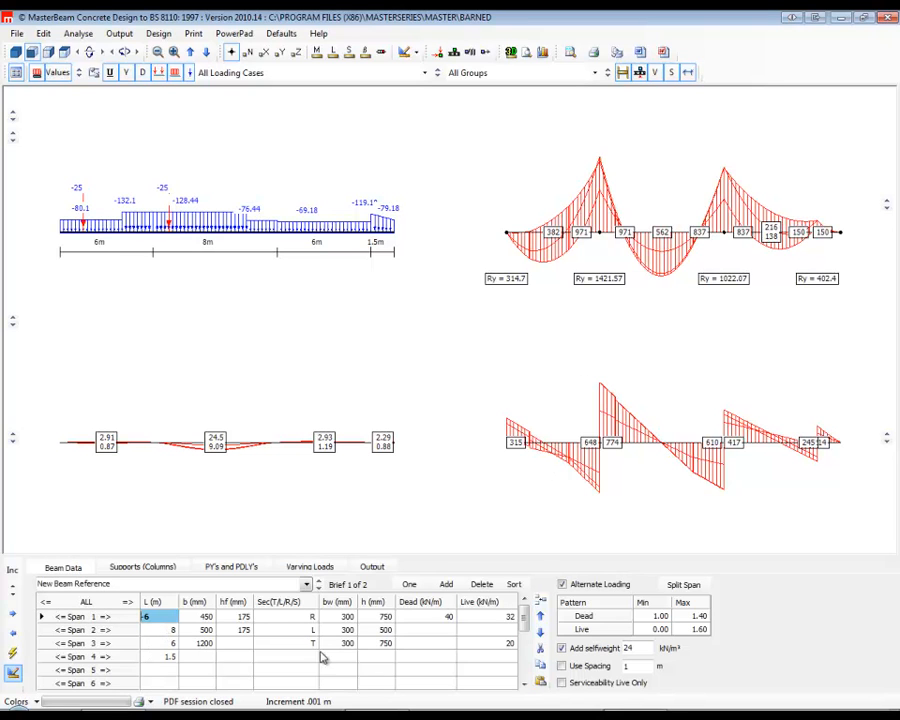
{"action": "left_click", "coordinate": [199, 645]}
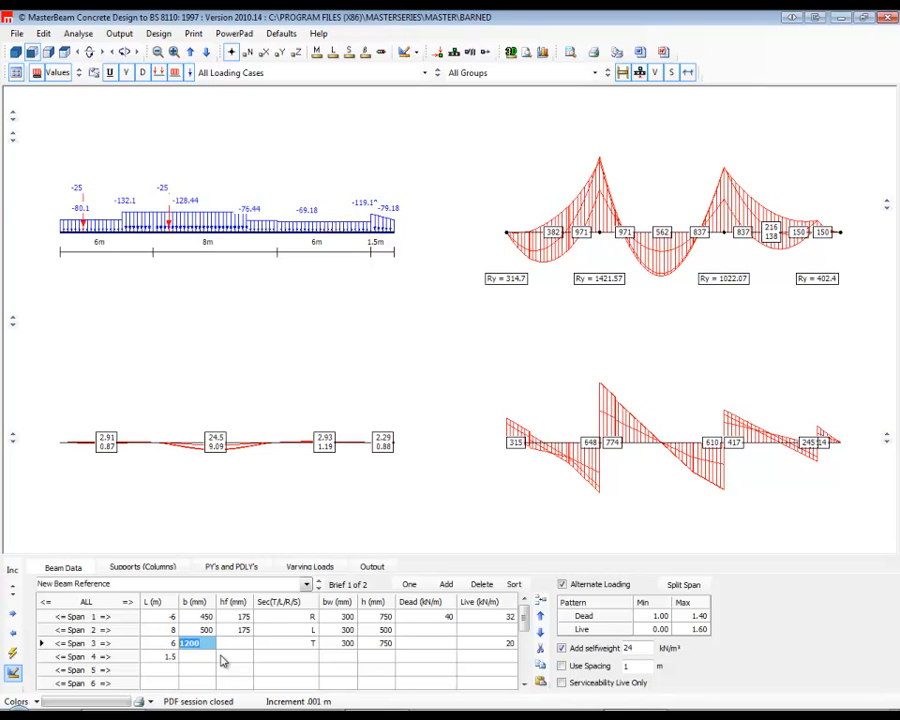
{"action": "type", "text": "600"}
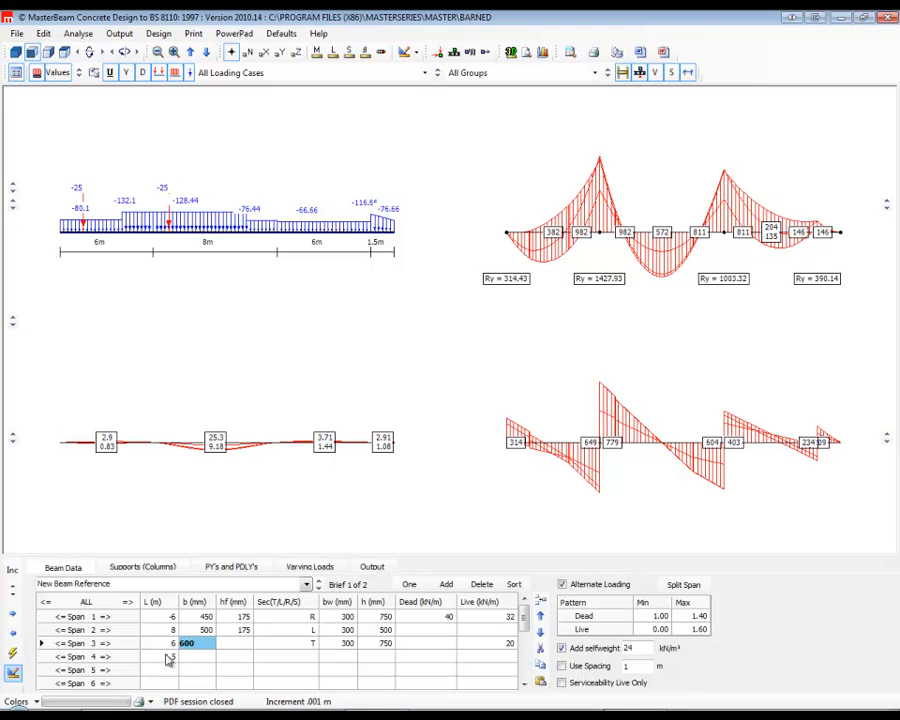
{"action": "left_click", "coordinate": [13, 672]}
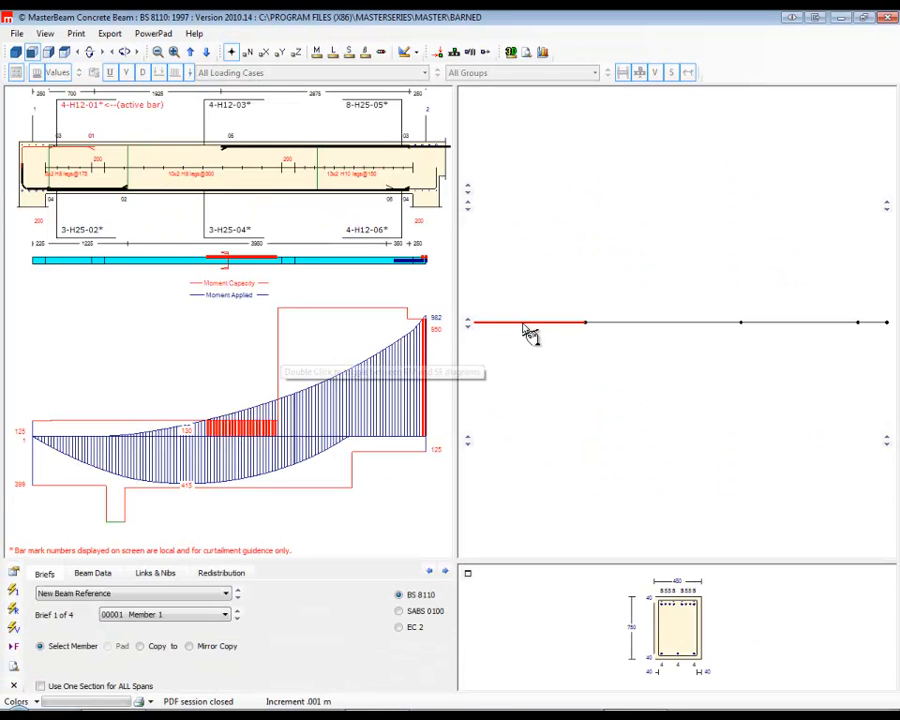
Examine the reinforcement and moment capacity diagrams of members 2, 3 and 4.
{"action": "left_click", "coordinate": [645, 323]}
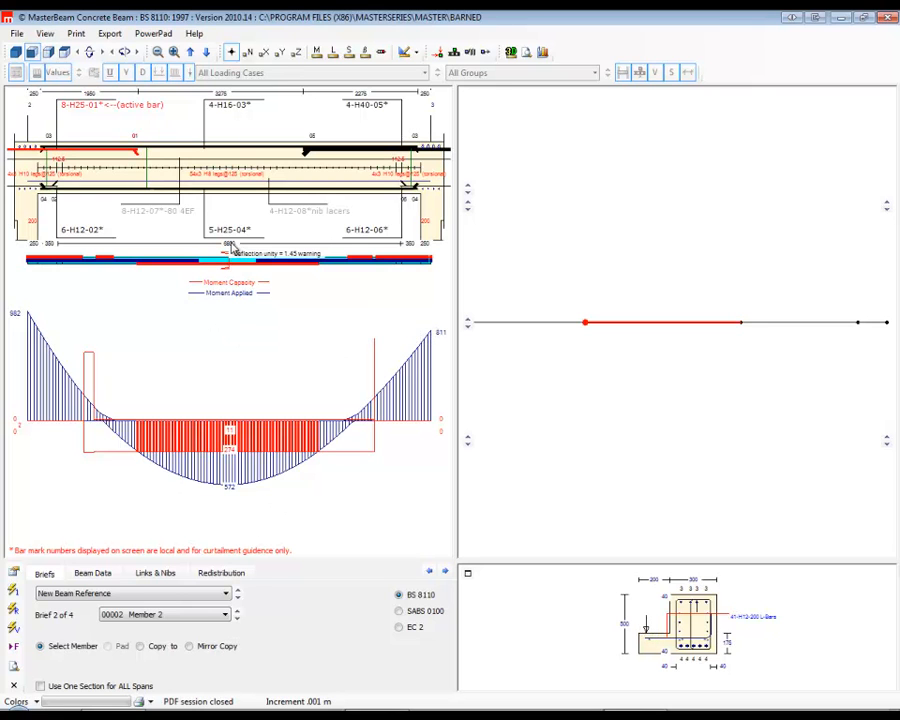
{"action": "left_click", "coordinate": [818, 330]}
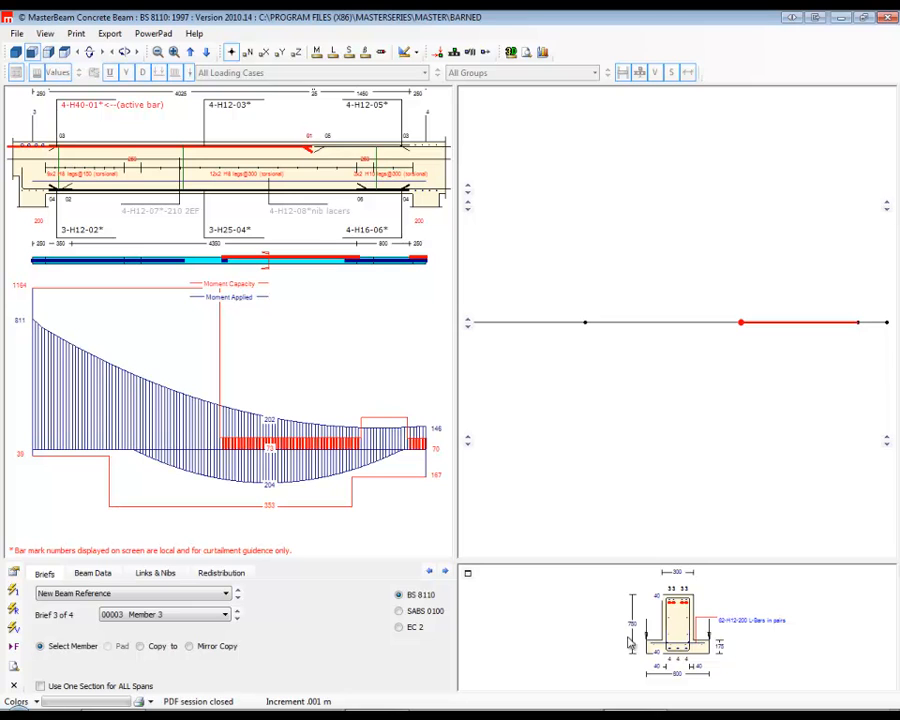
{"action": "left_click", "coordinate": [871, 326]}
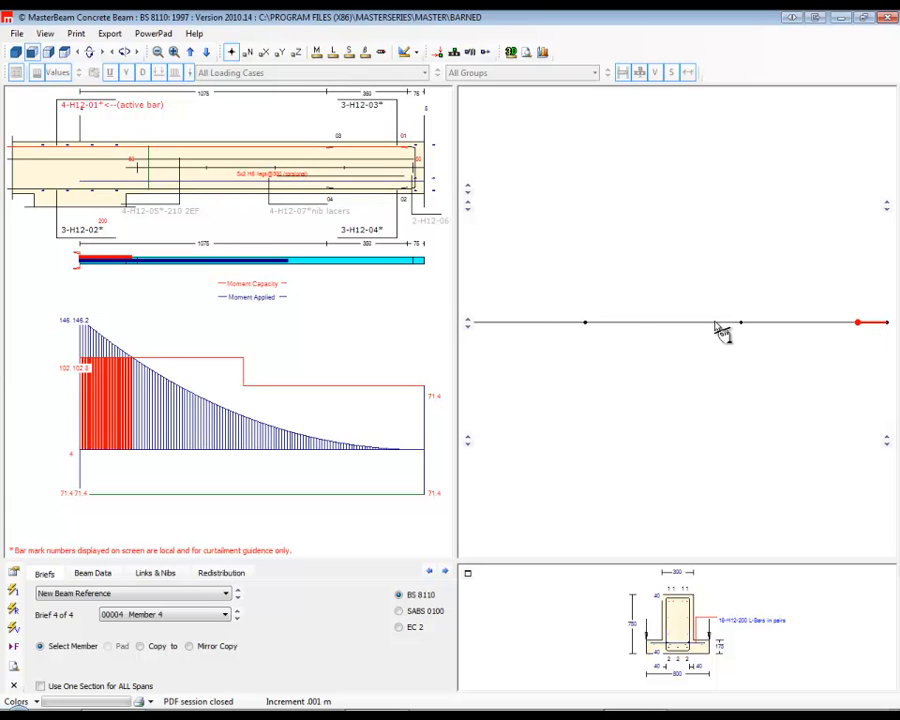
Select member 1, make its right-end top bar the active bar, and view the available bar sizes.
{"action": "left_click", "coordinate": [537, 324]}
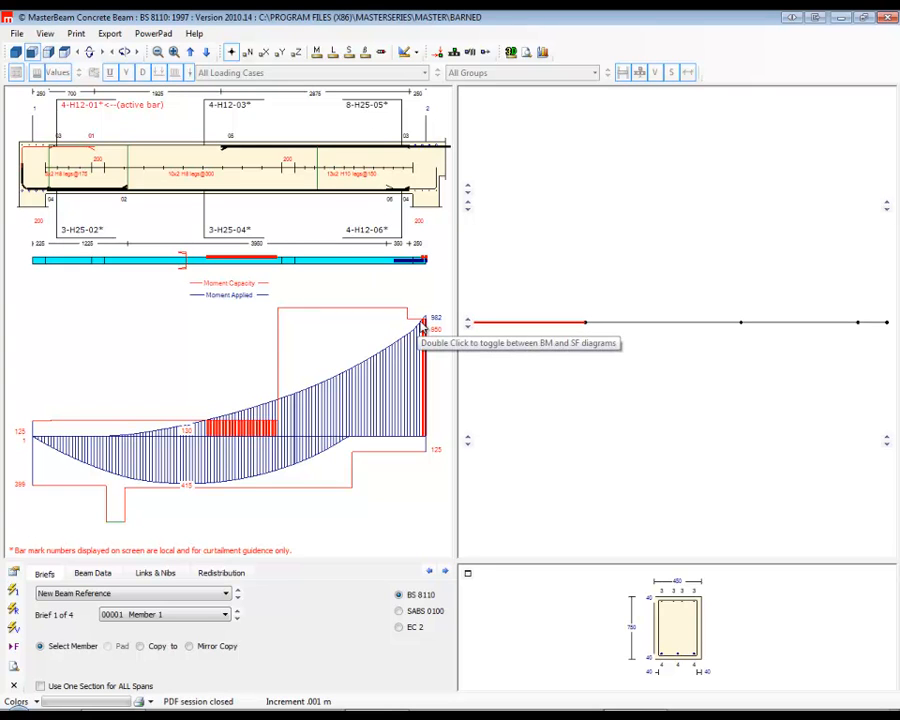
{"action": "left_click", "coordinate": [368, 112]}
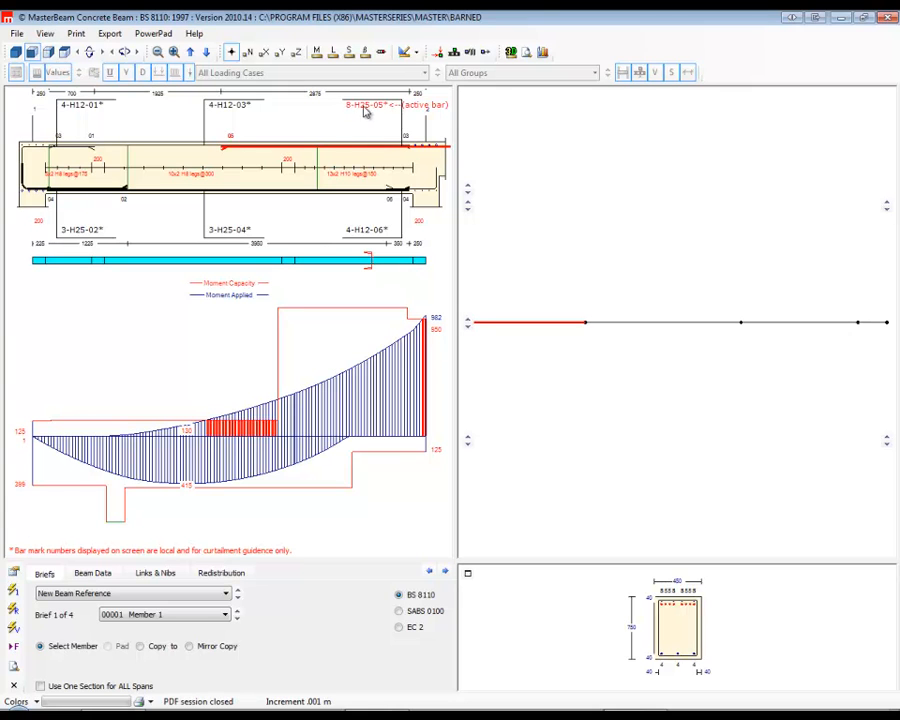
{"action": "left_click", "coordinate": [381, 112]}
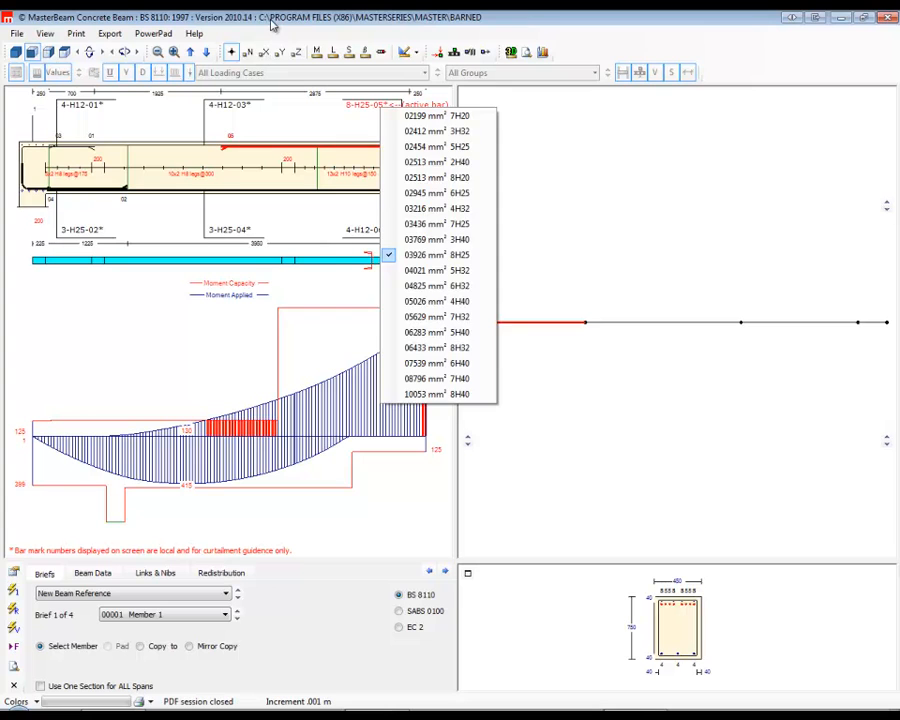
{"action": "left_click", "coordinate": [191, 20]}
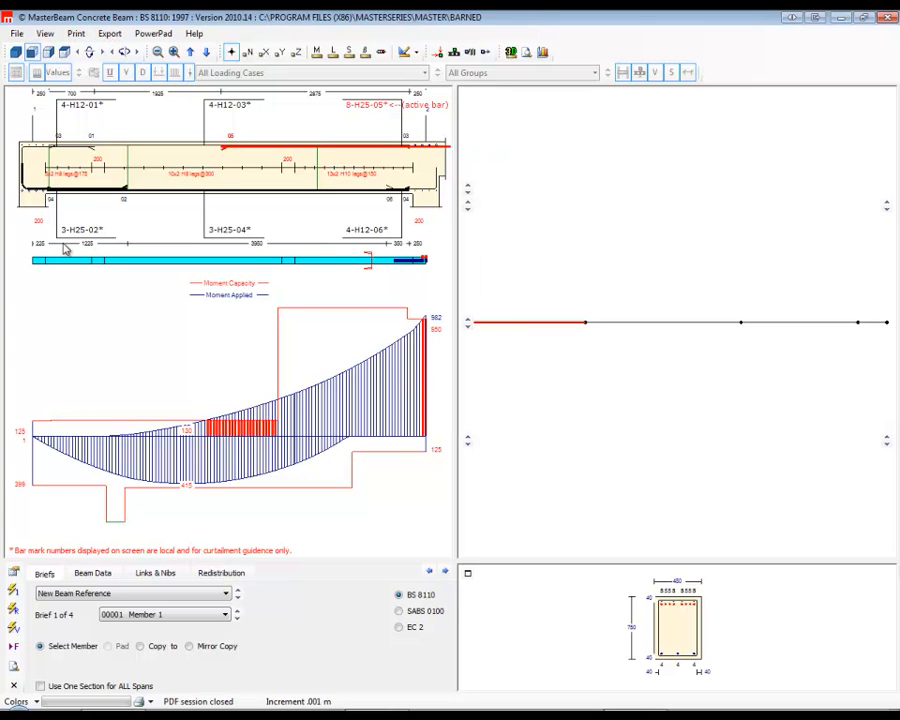
Disable the pop-up bar menus for beams in the display and print defaults.
{"action": "left_click", "coordinate": [14, 573]}
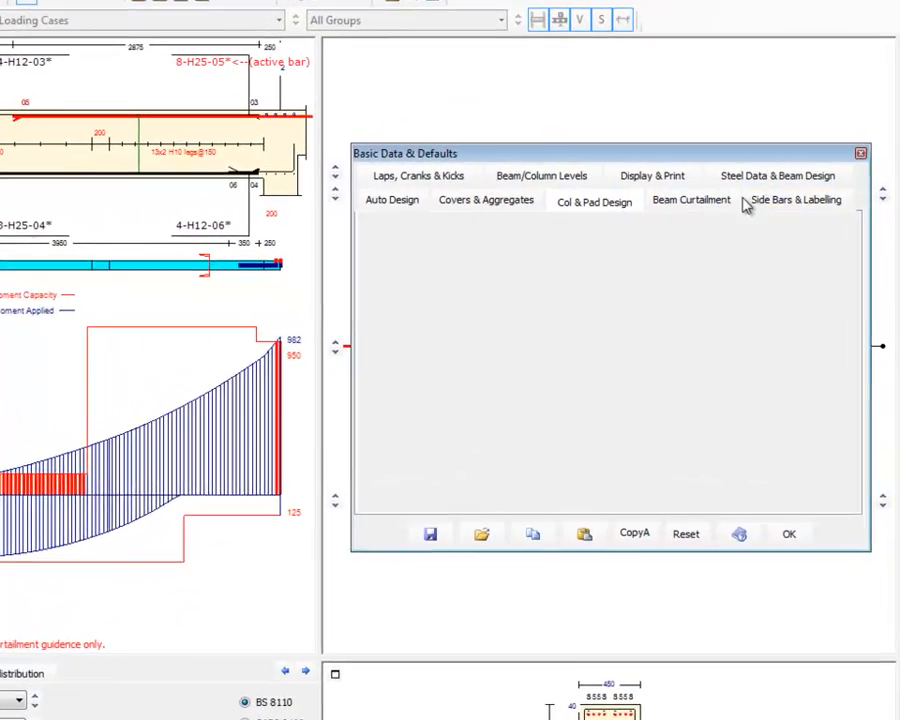
{"action": "left_click", "coordinate": [803, 211]}
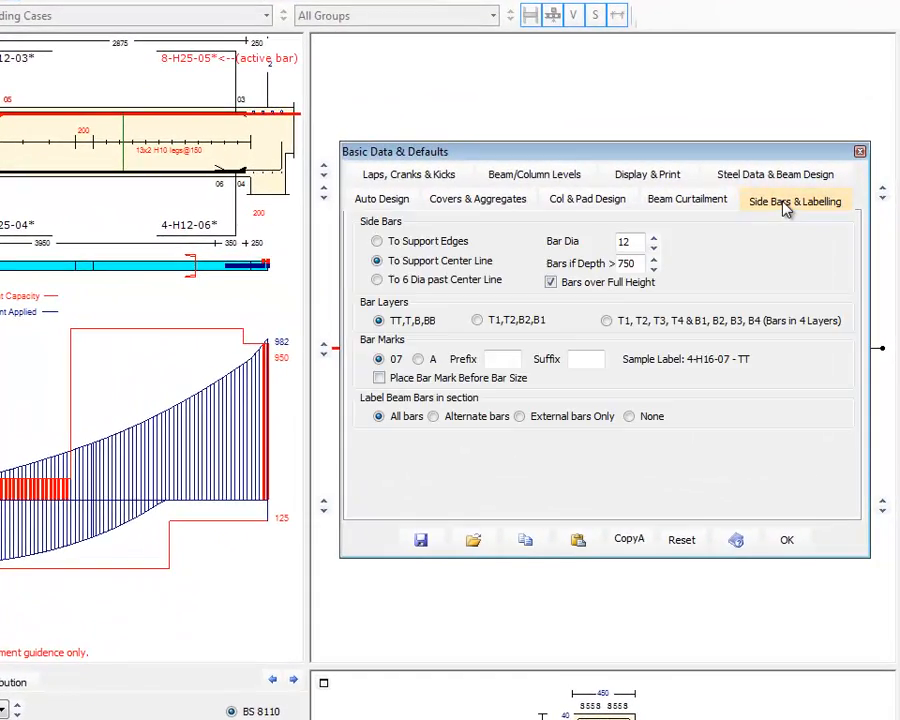
{"action": "left_click", "coordinate": [641, 180]}
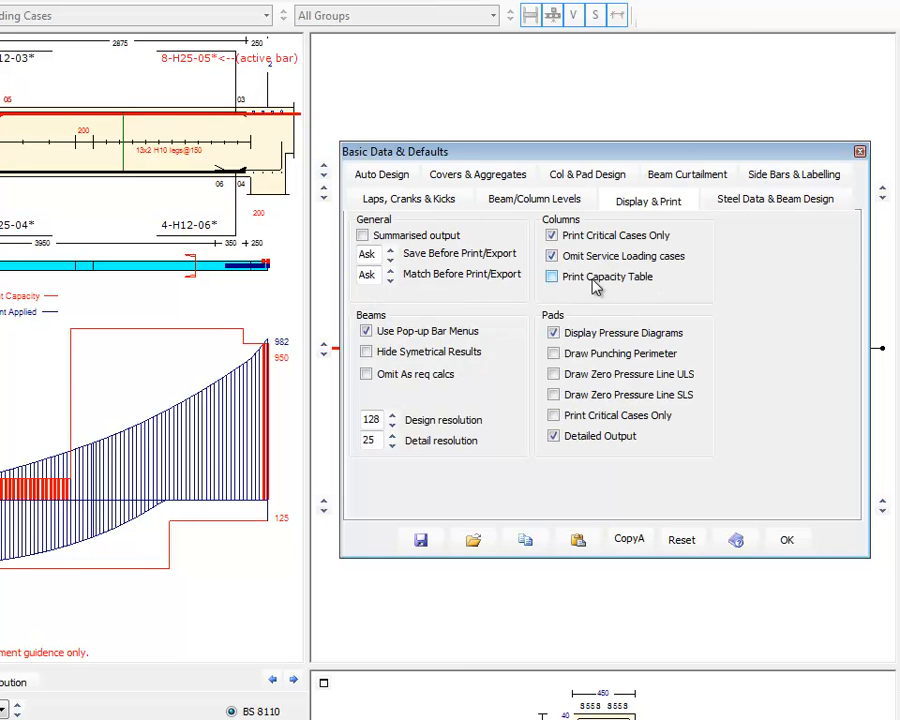
{"action": "left_click", "coordinate": [366, 331]}
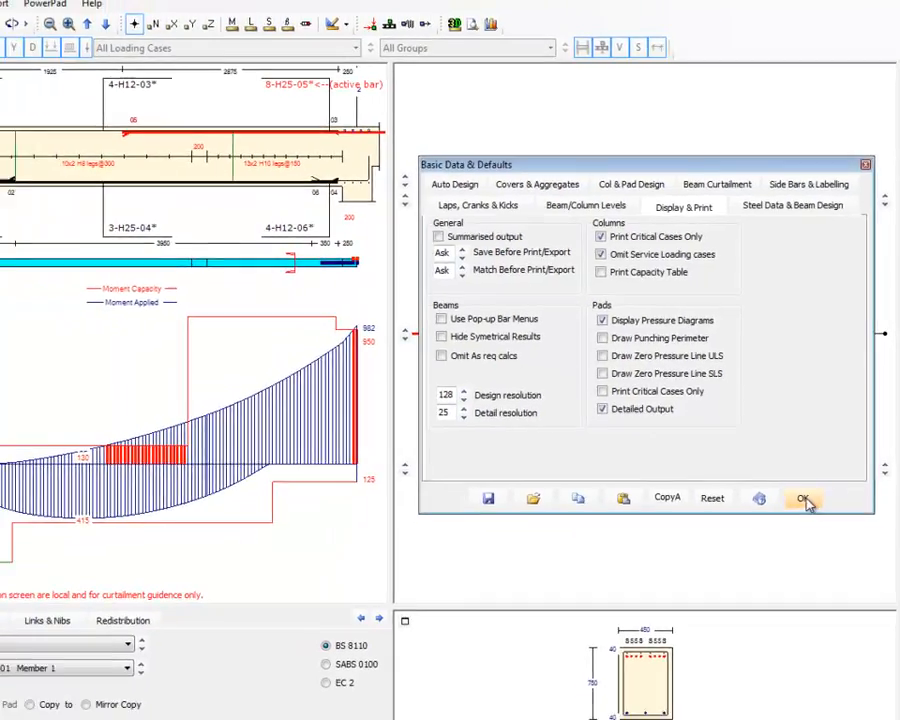
{"action": "left_click", "coordinate": [805, 499]}
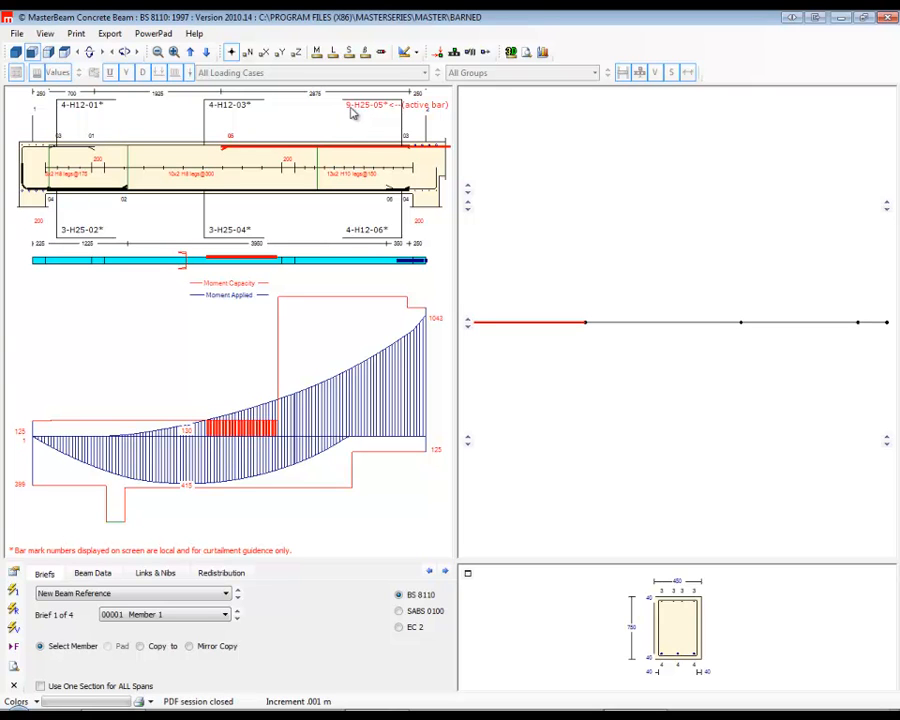
Try different bar counts for member 1's right-end top reinforcement, finishing at 8 H25 bars.
{"action": "right_click", "coordinate": [349, 107]}
{"action": "right_click", "coordinate": [349, 107]}
{"action": "left_click", "coordinate": [350, 106]}
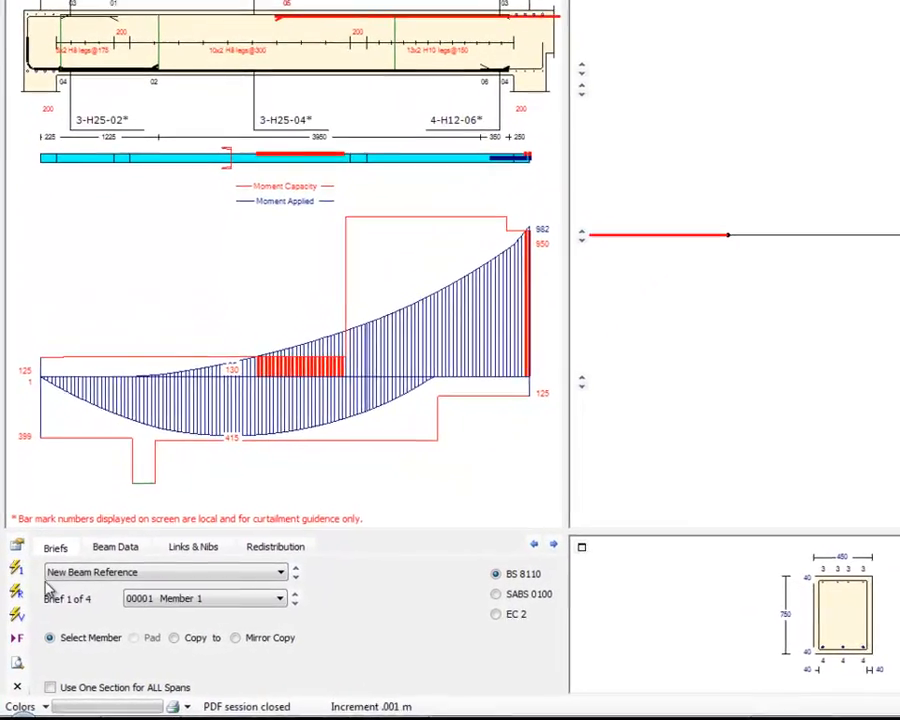
Set member 1's right-end moment redistribution to 10 and extend its right-end top bar leftwards to a length of 4350 mm.
{"action": "left_click", "coordinate": [115, 546]}
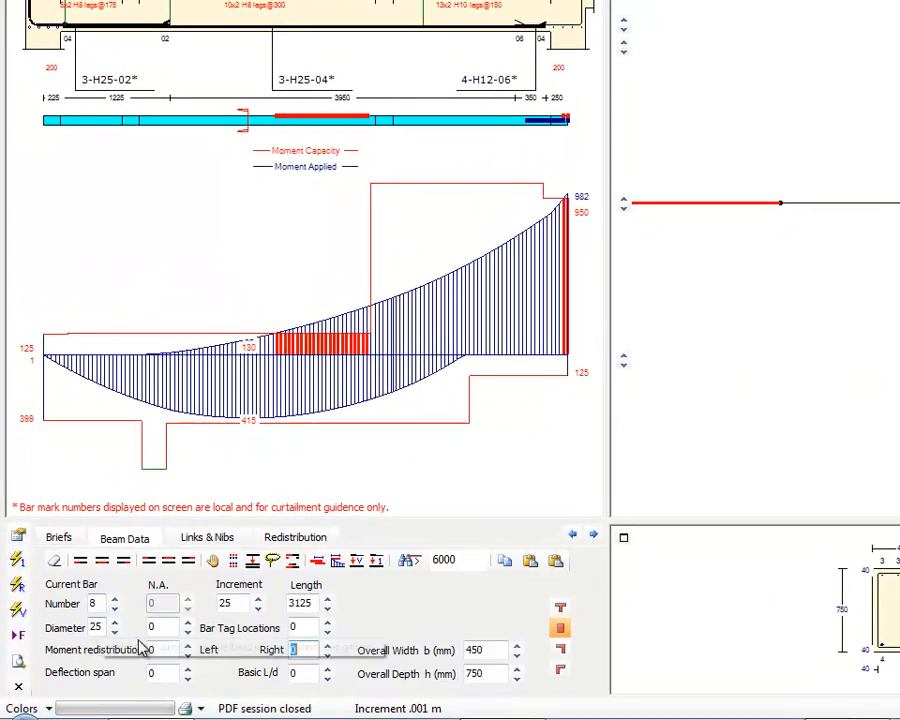
{"action": "left_click", "coordinate": [326, 646]}
{"action": "left_click", "coordinate": [326, 646]}
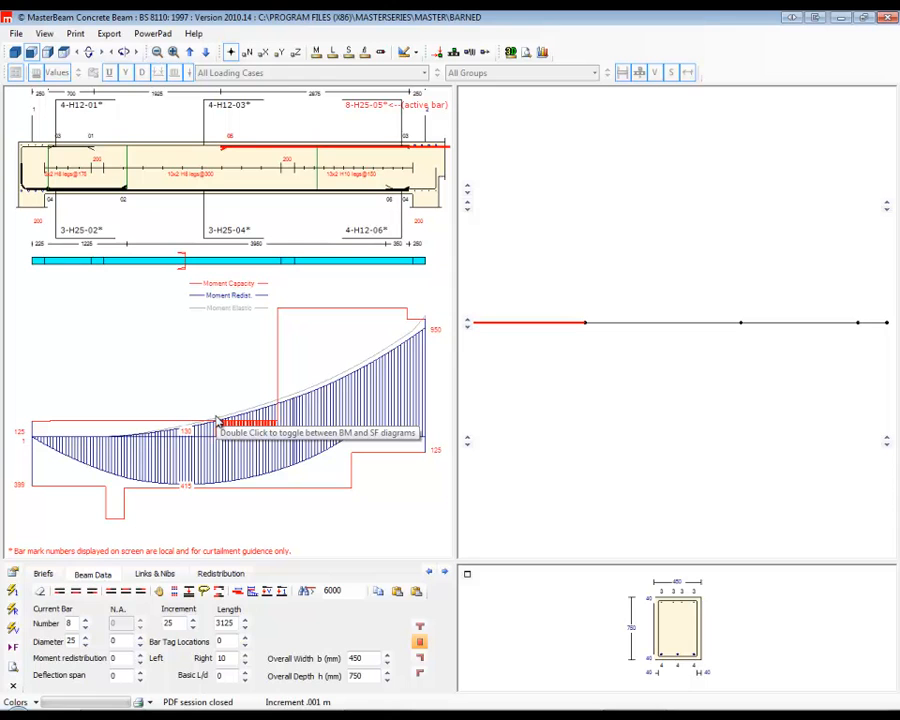
{"action": "left_click_drag", "start_coordinate": [226, 152], "coordinate": [146, 152]}
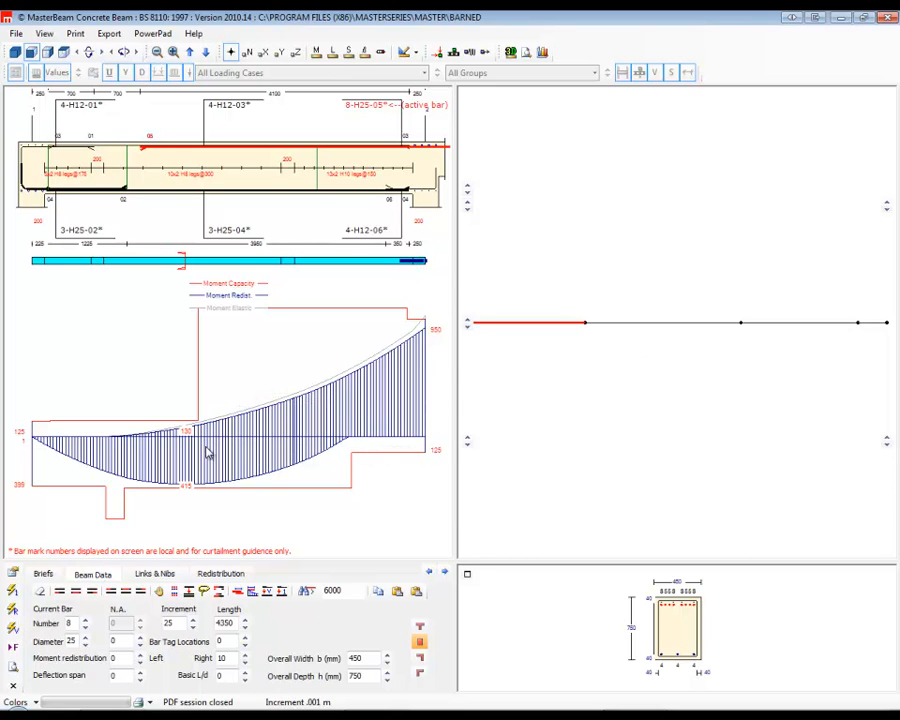
Display member 1's shear diagram and set its R_1 links to a pitch of 100 and 15 sets.
{"action": "left_click", "coordinate": [207, 452]}
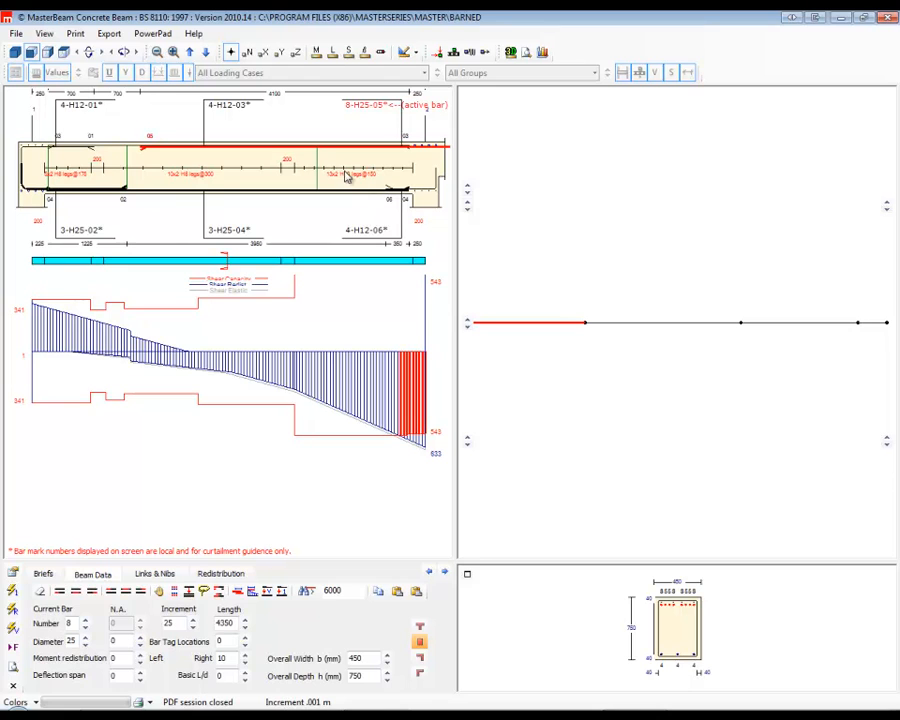
{"action": "left_click", "coordinate": [152, 574]}
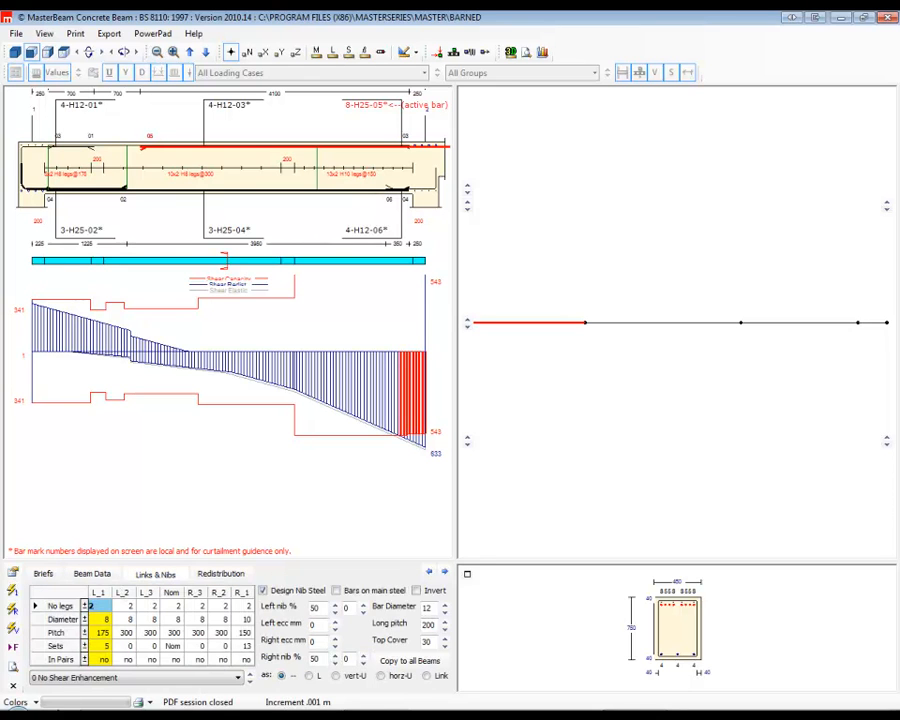
{"action": "left_click", "coordinate": [245, 634]}
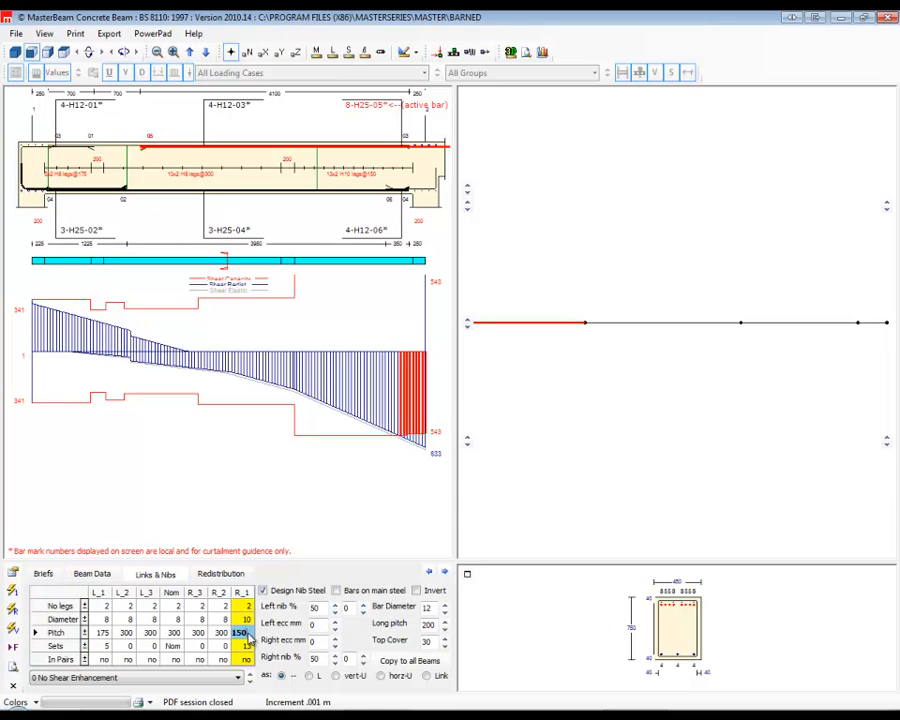
{"action": "left_click", "coordinate": [85, 637]}
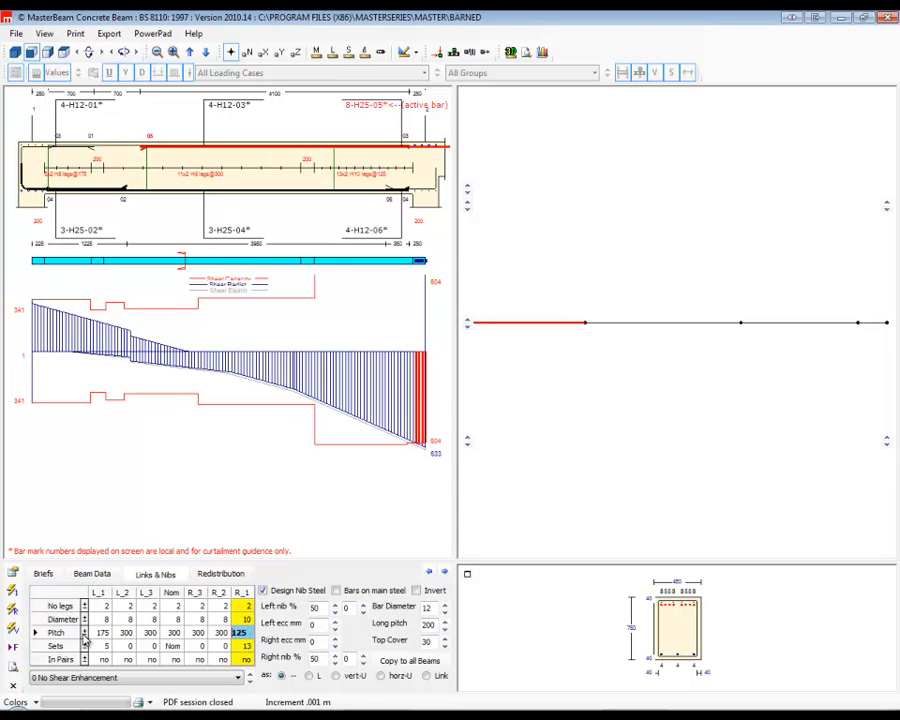
{"action": "left_click", "coordinate": [85, 638]}
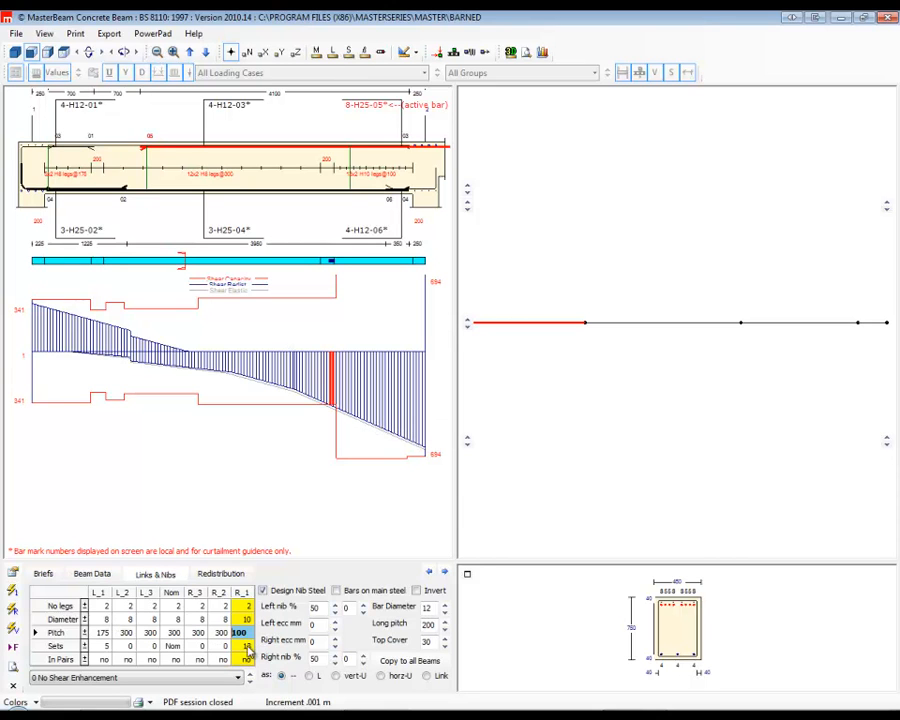
{"action": "left_click", "coordinate": [85, 647]}
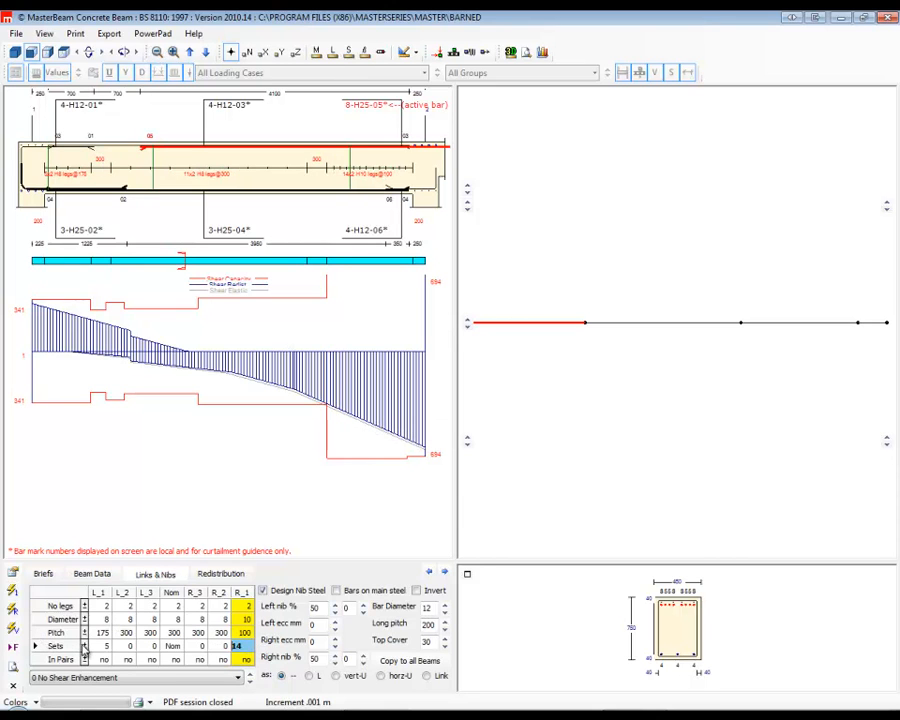
{"action": "left_click", "coordinate": [85, 645]}
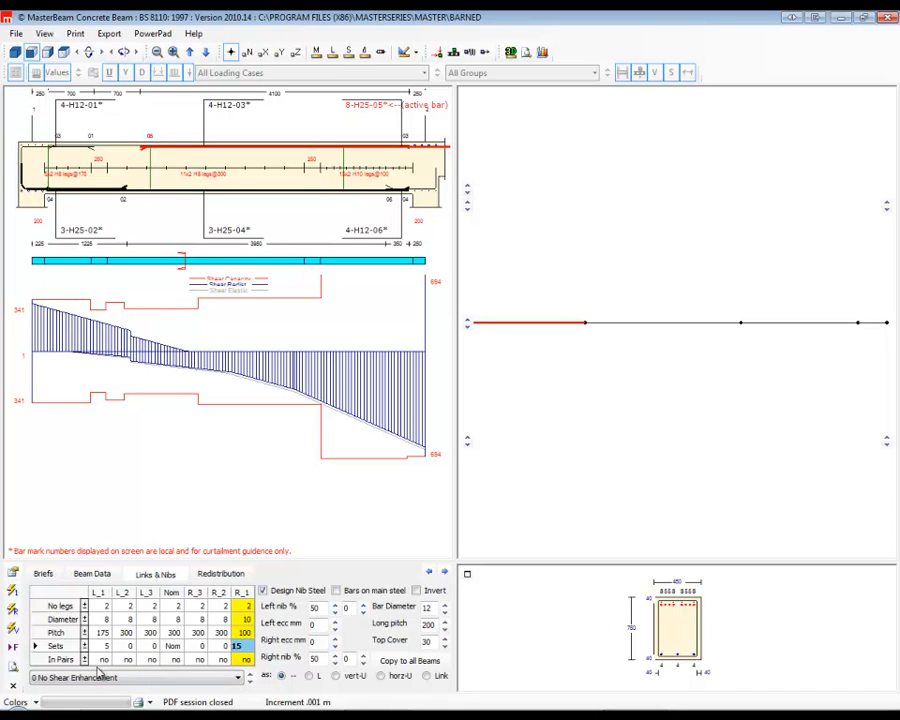
Arrange member 1's R_1 links in pairs and set their pitch to 200.
{"action": "left_click", "coordinate": [247, 658]}
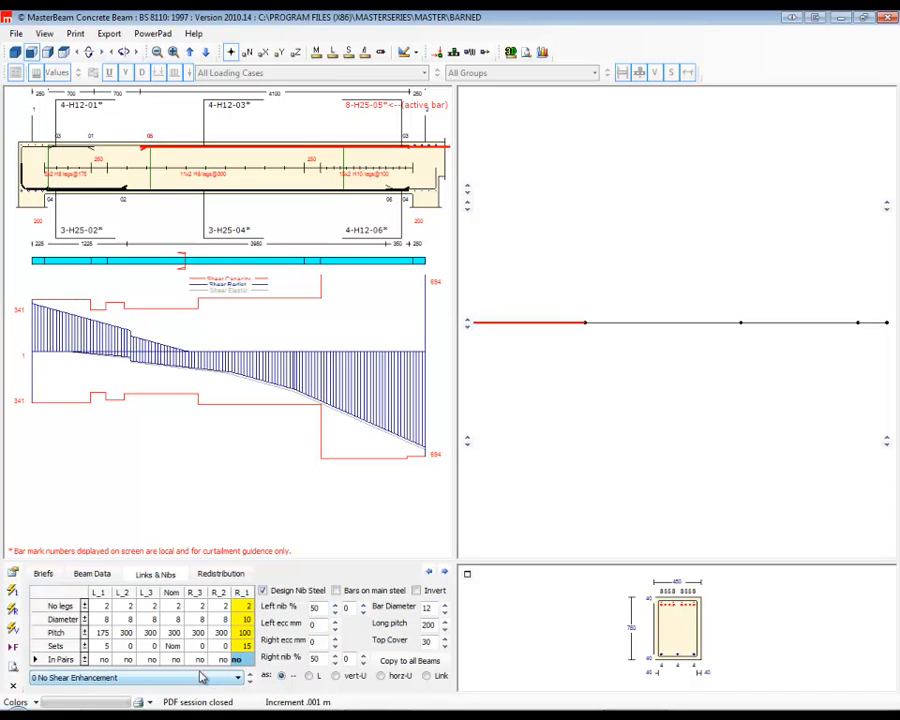
{"action": "left_click", "coordinate": [85, 660]}
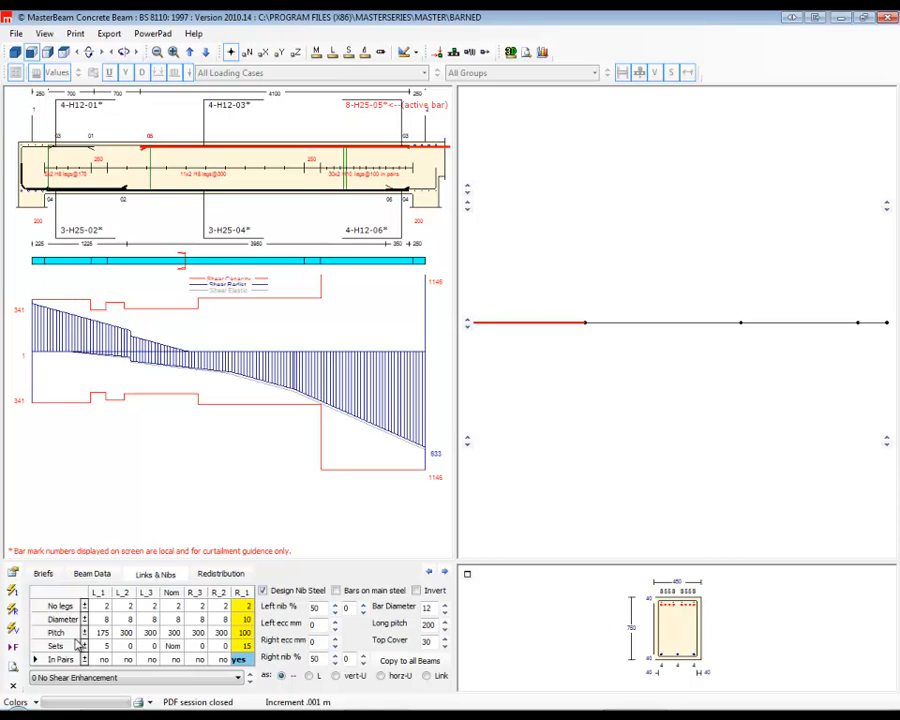
{"action": "left_click", "coordinate": [85, 633]}
{"action": "left_click", "coordinate": [85, 633]}
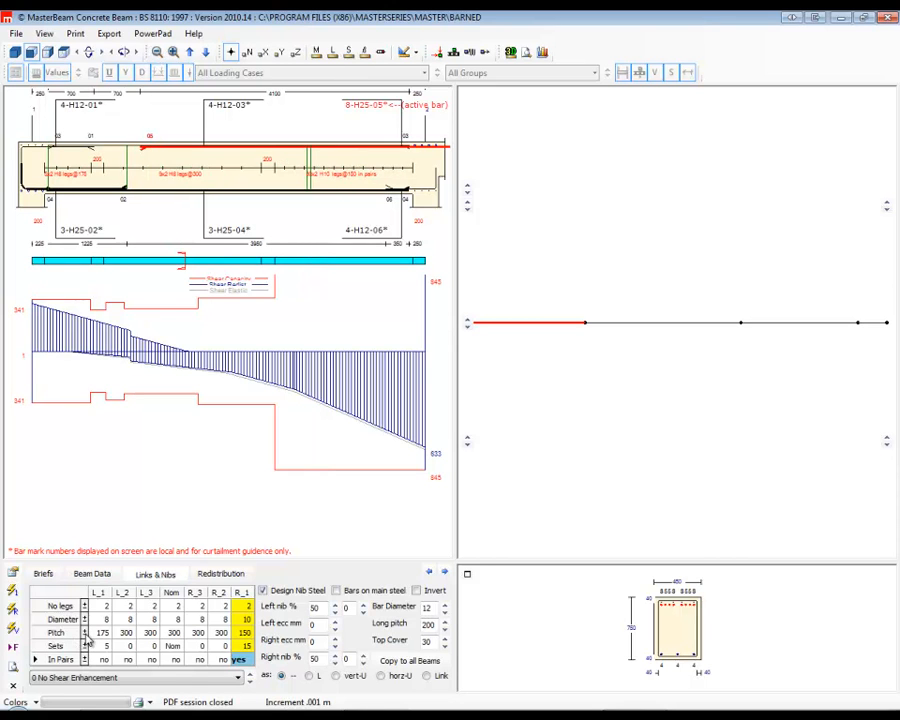
{"action": "left_click", "coordinate": [85, 633]}
{"action": "left_click", "coordinate": [85, 633]}
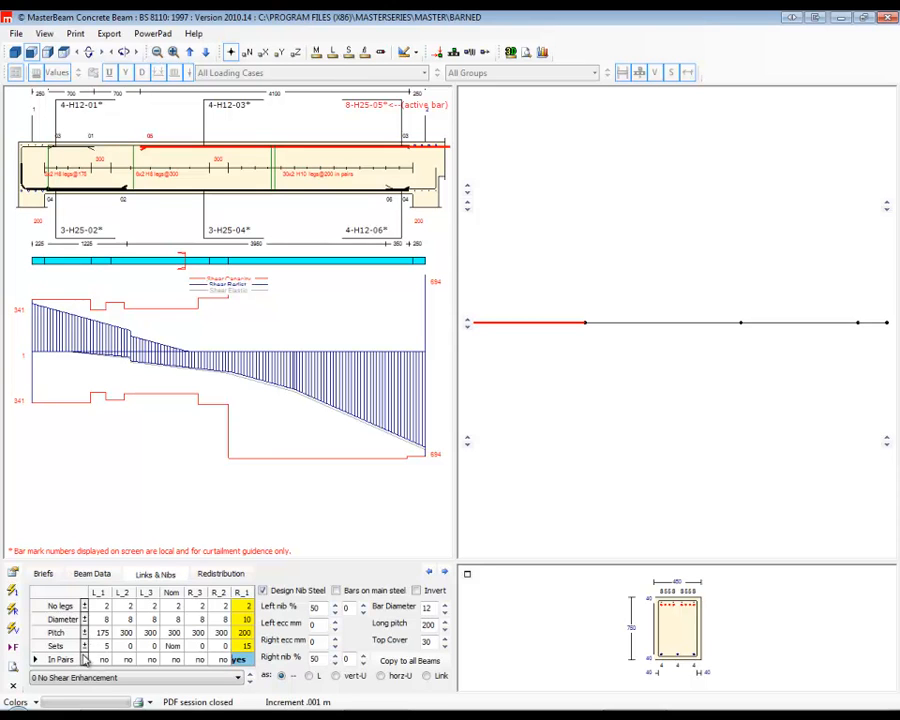
Reduce the number of R_1 link sets on member 1 to 9.
{"action": "left_click", "coordinate": [85, 648]}
{"action": "left_click", "coordinate": [85, 648]}
{"action": "left_click", "coordinate": [85, 648]}
{"action": "left_click", "coordinate": [85, 648]}
{"action": "left_click", "coordinate": [85, 648]}
{"action": "left_click", "coordinate": [85, 648]}
{"action": "left_click", "coordinate": [85, 648]}
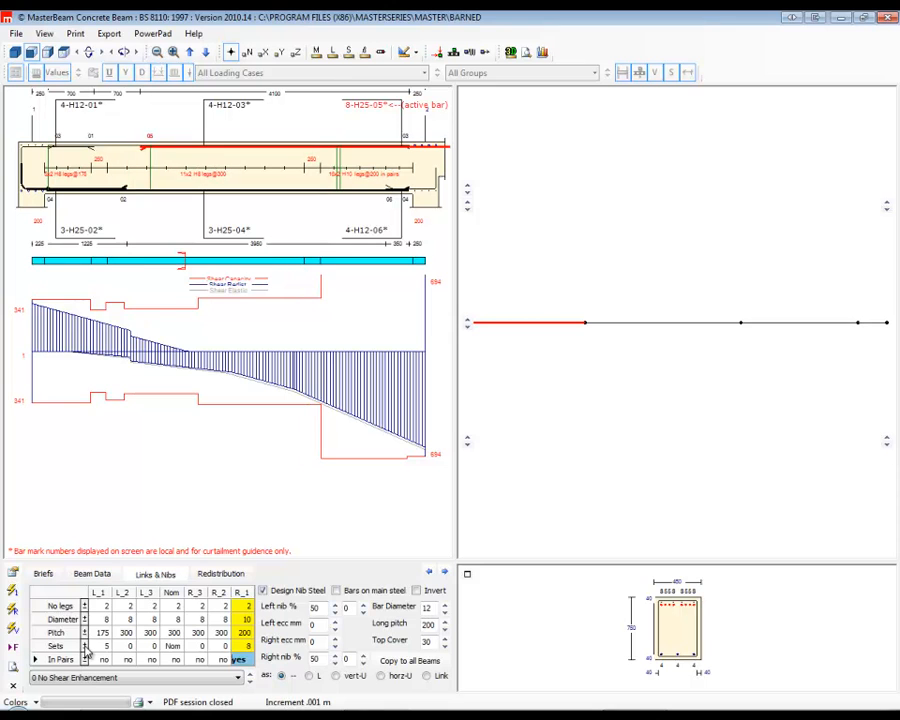
{"action": "left_click", "coordinate": [85, 644]}
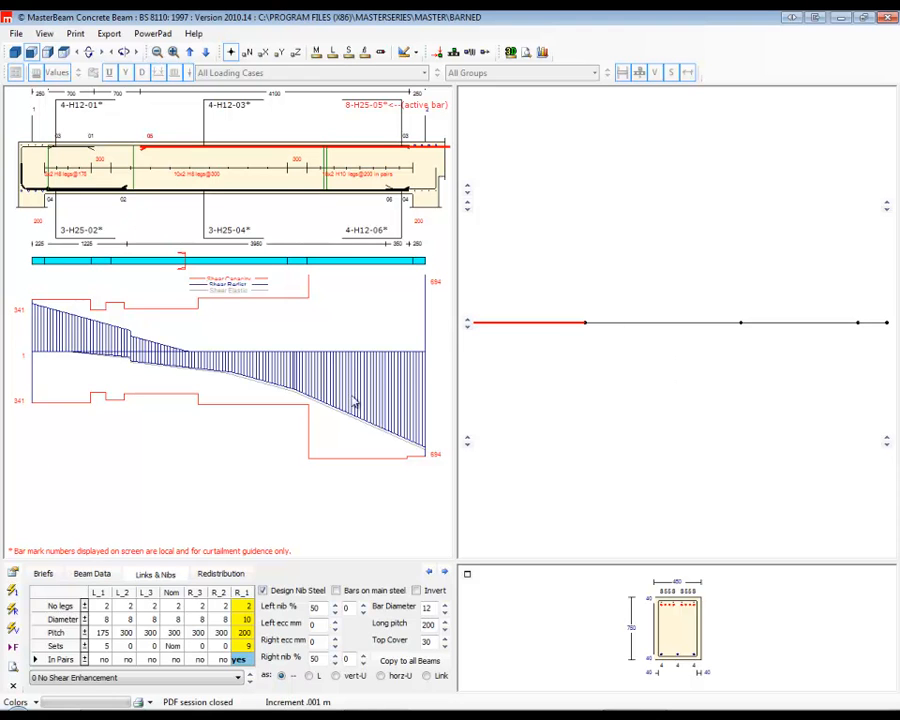
Display member 2's bending moment diagram and set its overall depth h to 675 mm.
{"action": "left_click", "coordinate": [655, 324]}
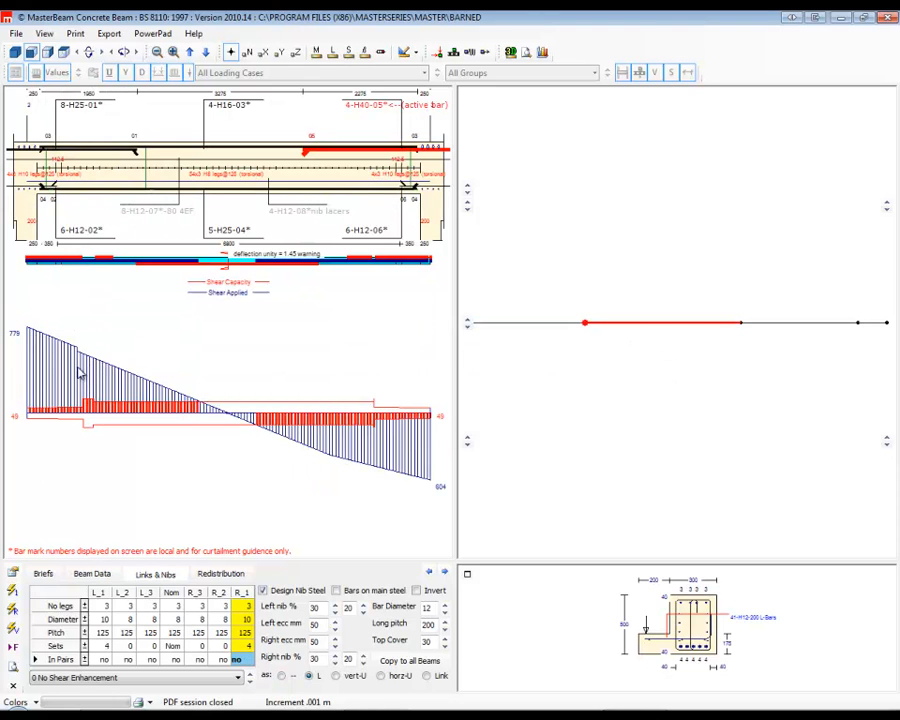
{"action": "double_click", "coordinate": [226, 421]}
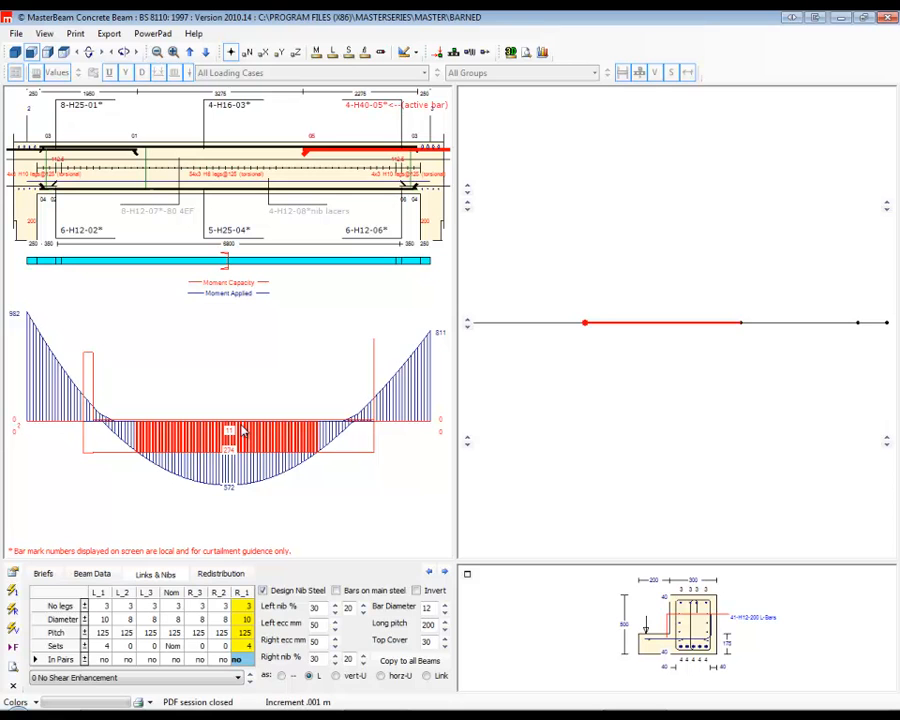
{"action": "left_click", "coordinate": [93, 575]}
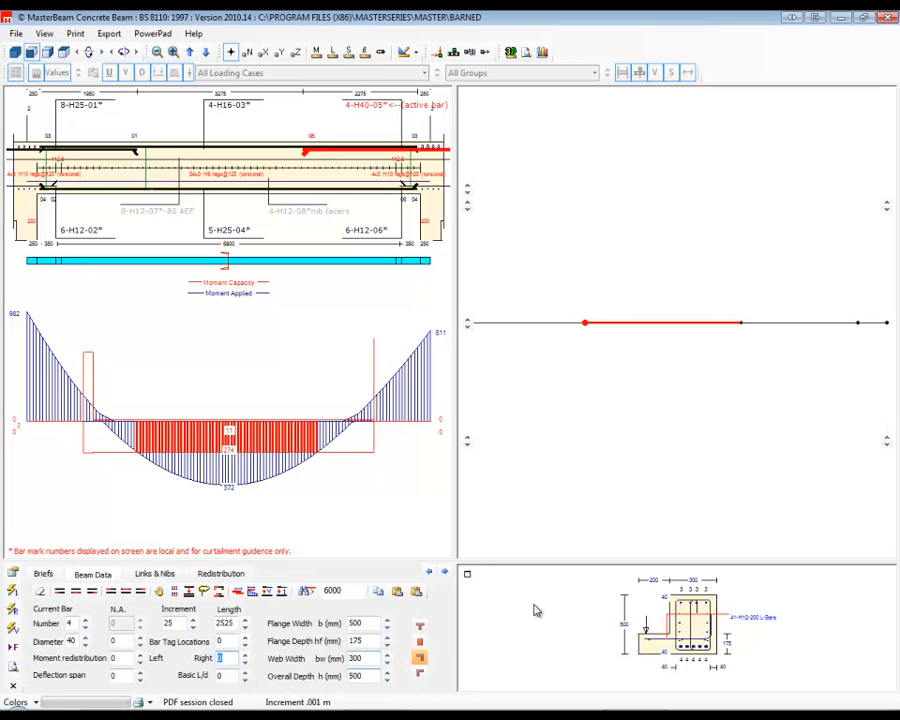
{"action": "left_click", "coordinate": [387, 672]}
{"action": "left_click", "coordinate": [387, 673]}
{"action": "left_click", "coordinate": [387, 673]}
{"action": "left_click", "coordinate": [387, 673]}
{"action": "left_click", "coordinate": [387, 676]}
{"action": "left_click", "coordinate": [387, 676]}
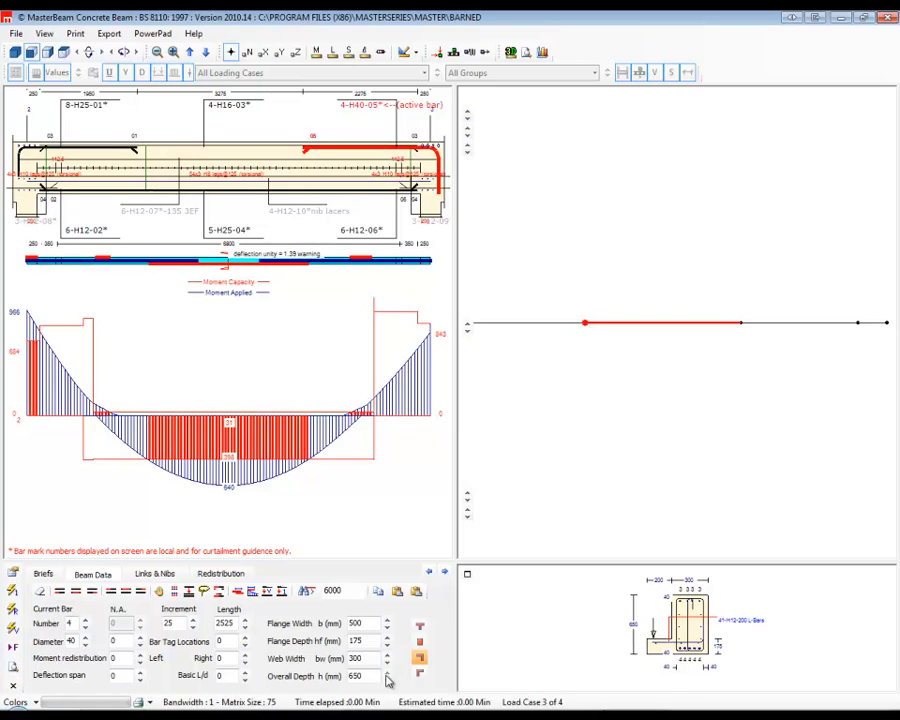
{"action": "left_click", "coordinate": [387, 679]}
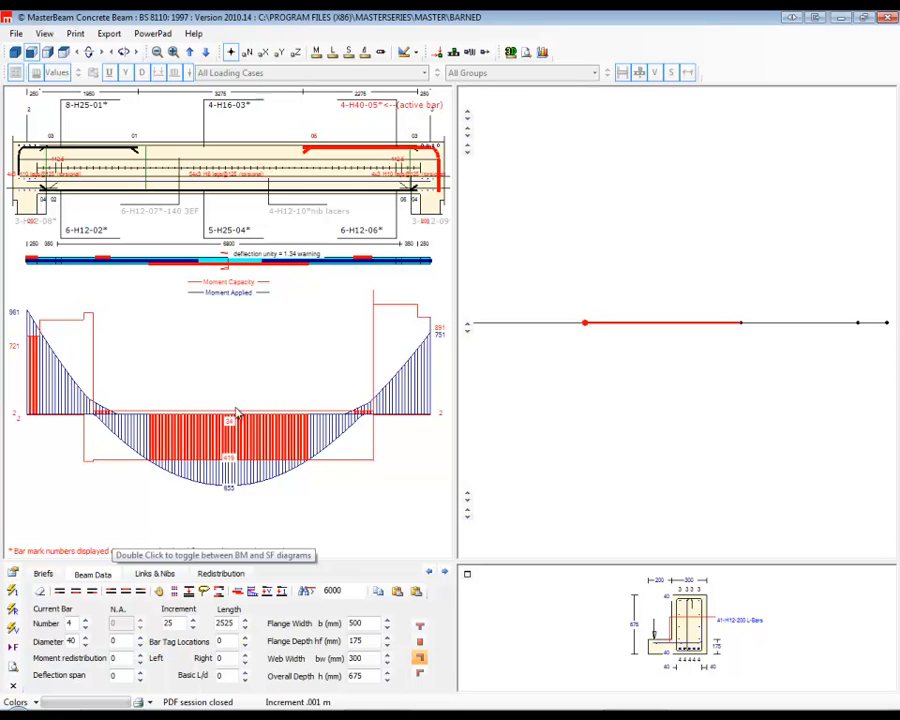
Change member 2's midspan bottom reinforcement to 6 H32 bars.
{"action": "left_click", "coordinate": [212, 236]}
{"action": "left_click", "coordinate": [211, 234]}
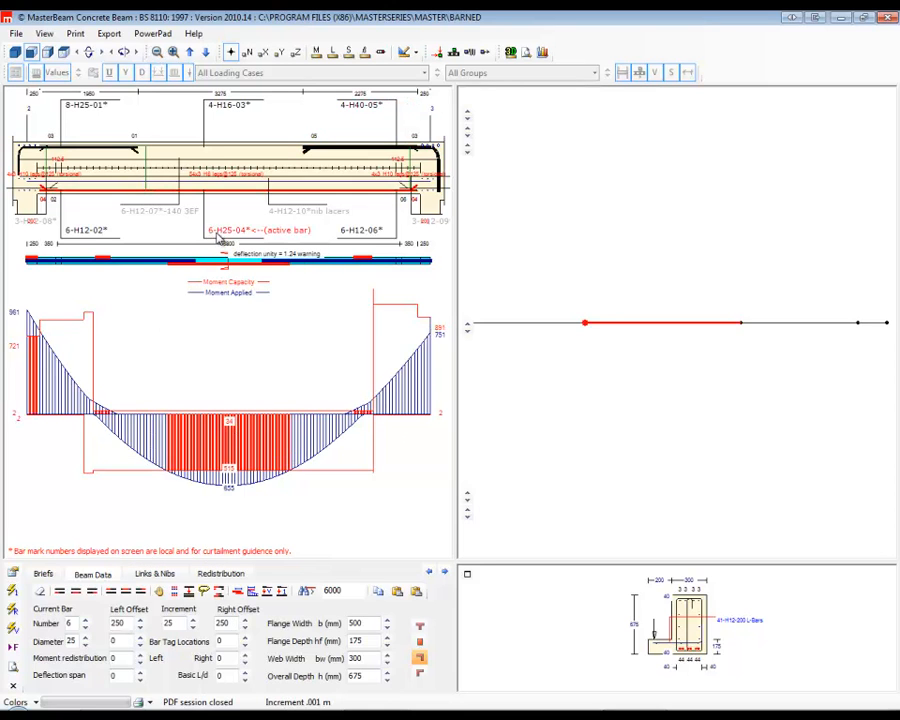
{"action": "left_click", "coordinate": [230, 233]}
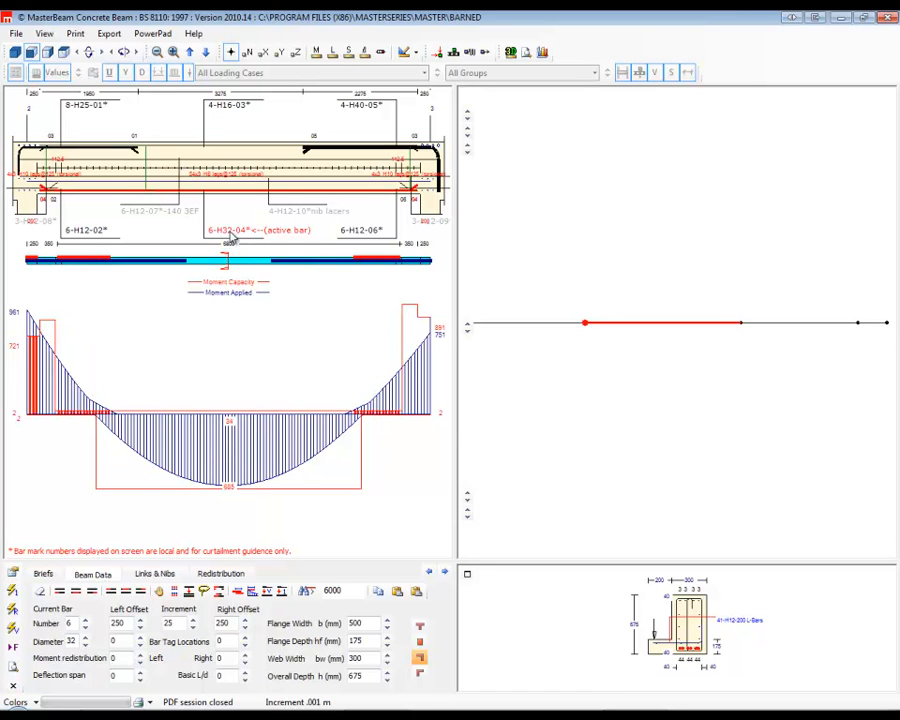
Change member 2's right-end top reinforcement to 5 H32 bars.
{"action": "left_click", "coordinate": [363, 107]}
{"action": "left_click", "coordinate": [363, 107]}
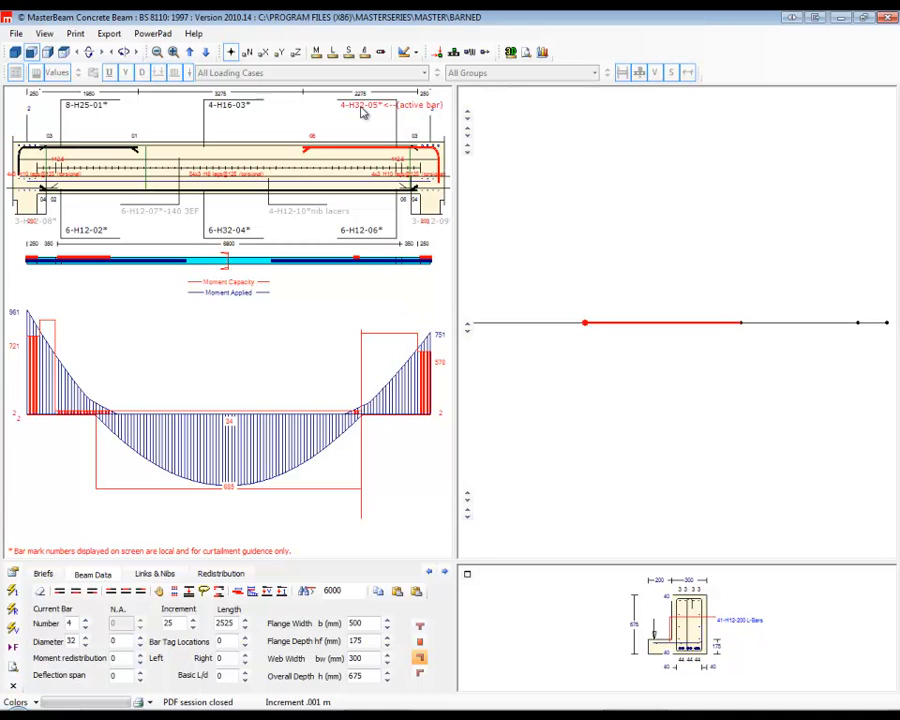
{"action": "left_click", "coordinate": [343, 110]}
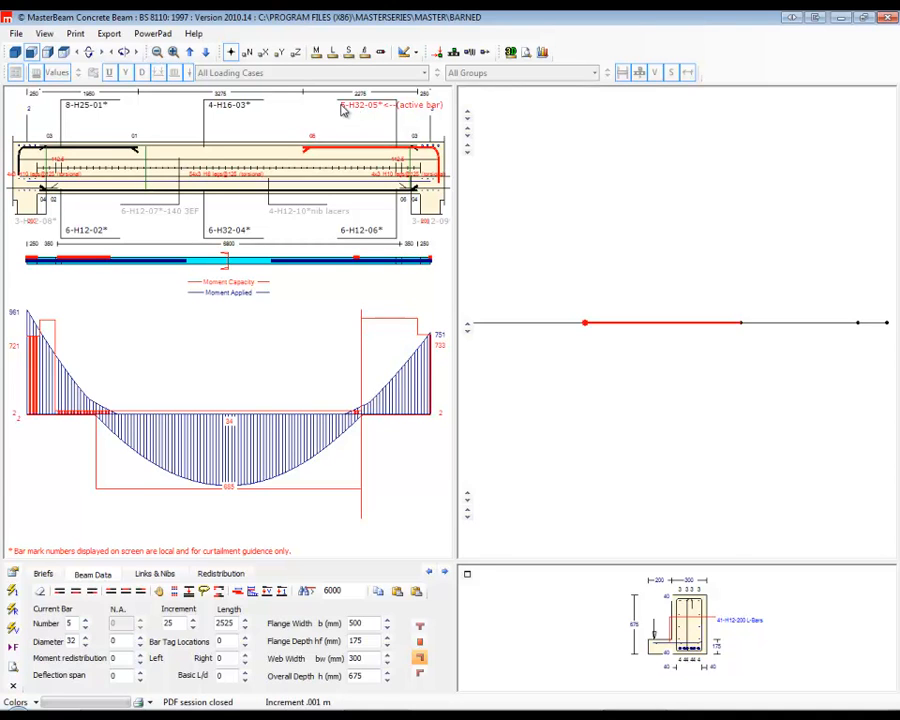
Change member 2's right-end top reinforcement to 6 H32 bars.
{"action": "left_click", "coordinate": [343, 110]}
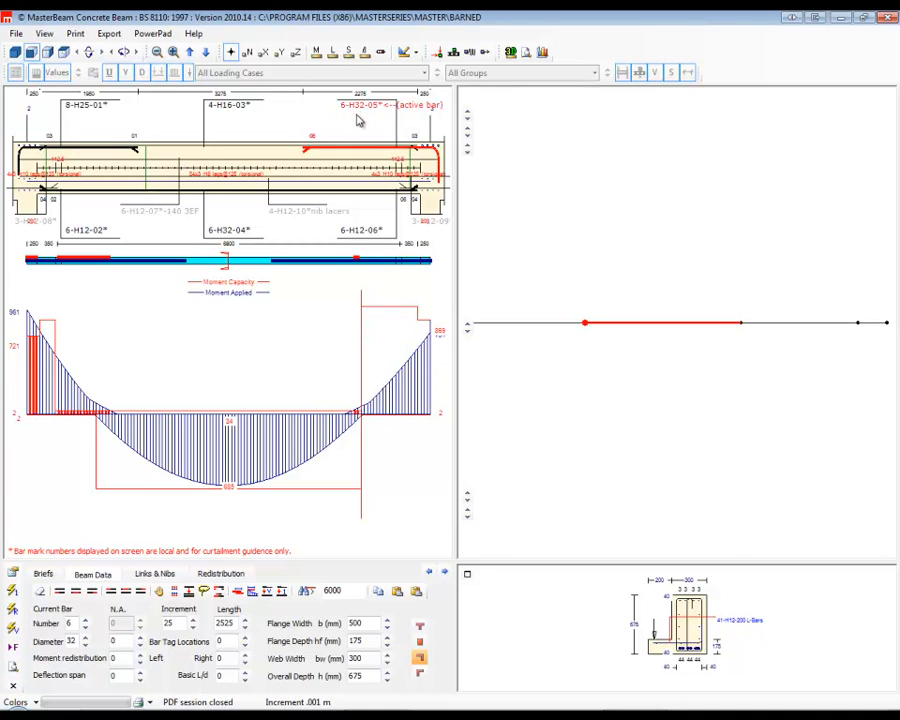
{"action": "left_click", "coordinate": [356, 108]}
{"action": "left_click", "coordinate": [341, 111]}
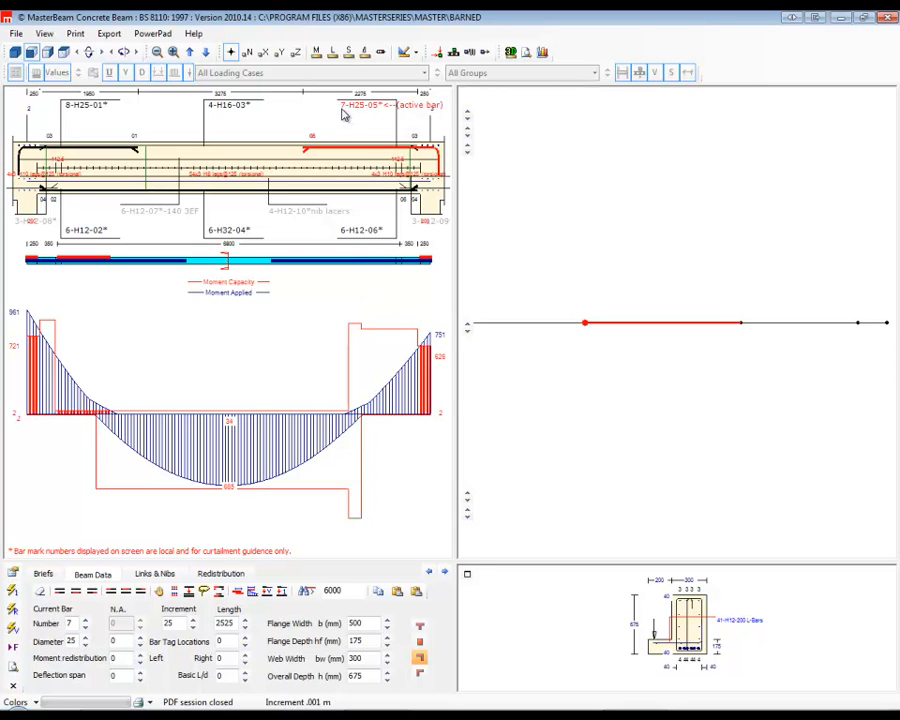
{"action": "right_click", "coordinate": [342, 108]}
{"action": "left_click", "coordinate": [360, 110]}
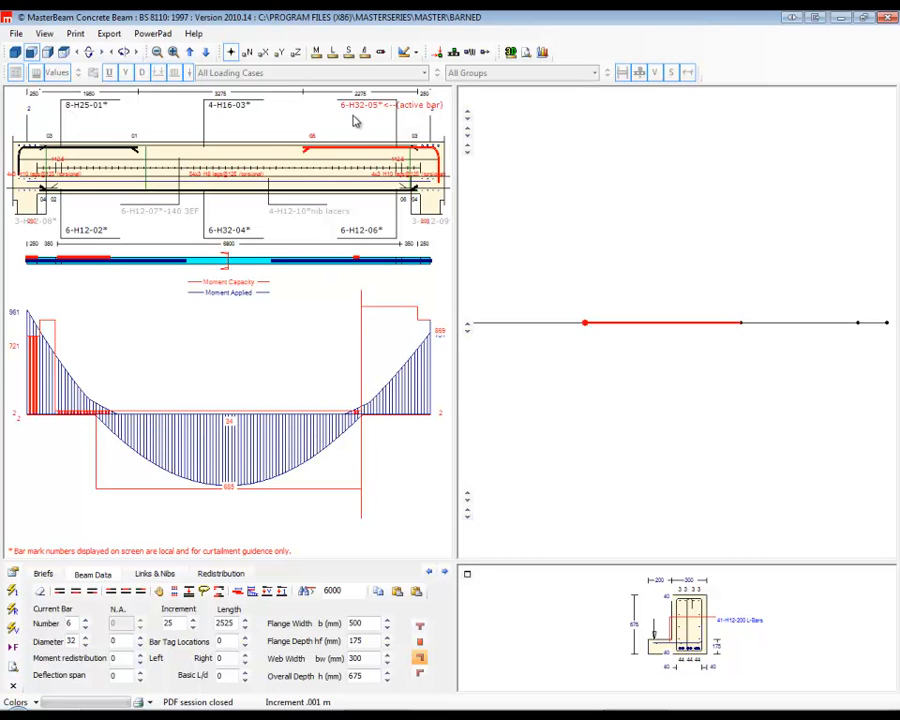
Extend member 2's right-end top bars to a length of 3075 mm and its left-end top bars to 2975 mm.
{"action": "left_click_drag", "start_coordinate": [307, 151], "coordinate": [280, 152]}
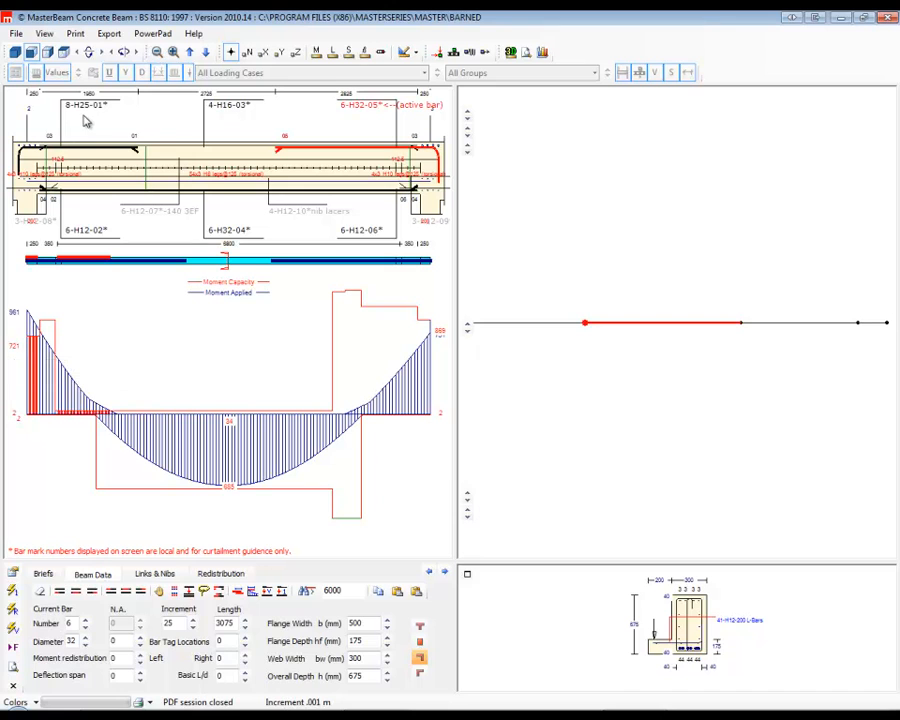
{"action": "left_click", "coordinate": [110, 148]}
{"action": "left_click_drag", "start_coordinate": [143, 152], "coordinate": [176, 150]}
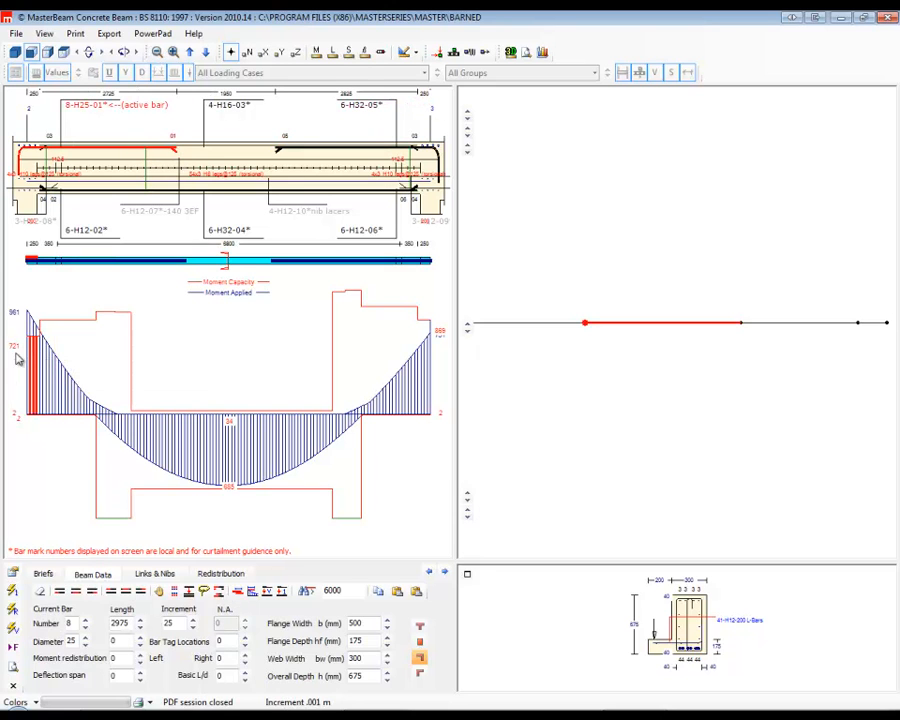
Set the moment redistribution at member 2's left end to 10.
{"action": "left_click", "coordinate": [141, 656]}
{"action": "left_click", "coordinate": [141, 656]}
{"action": "left_click", "coordinate": [141, 656]}
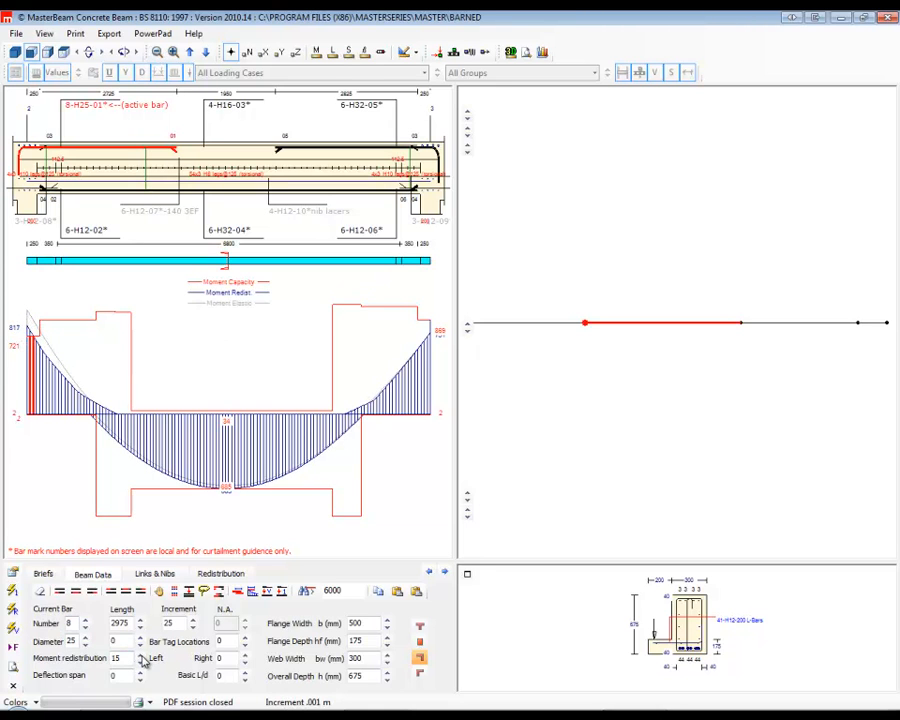
{"action": "left_click", "coordinate": [141, 656]}
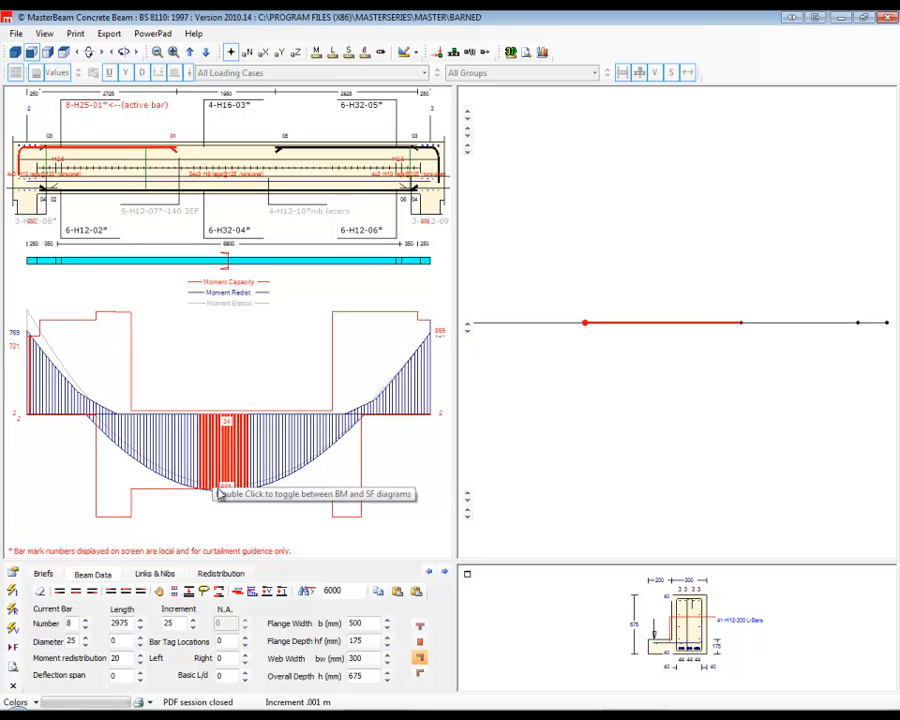
{"action": "left_click", "coordinate": [140, 661]}
{"action": "left_click", "coordinate": [140, 663]}
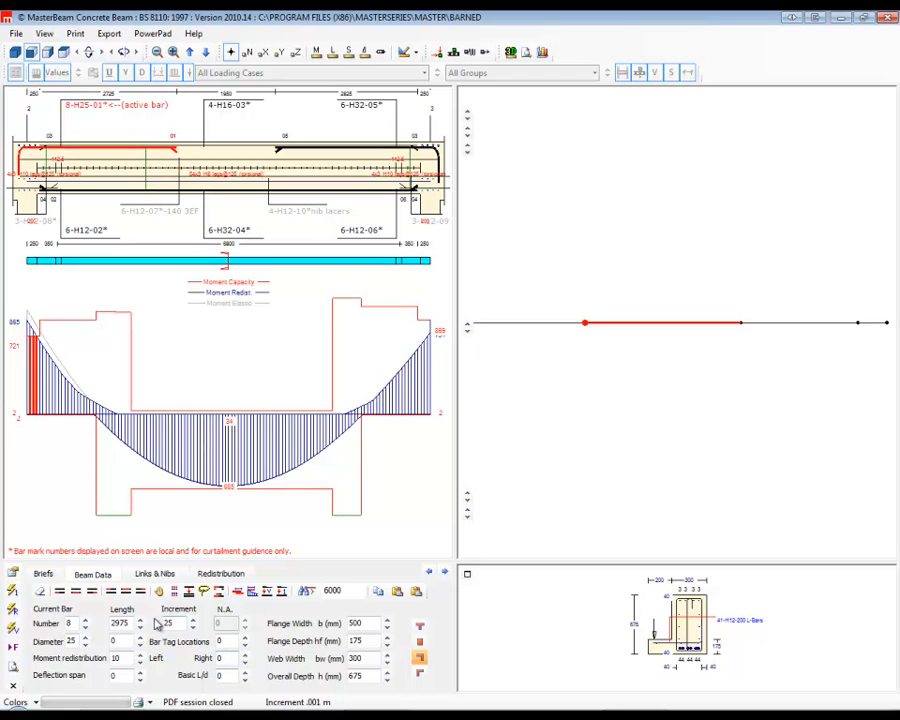
Set member 2's web width bw to 400 mm and its overall depth h to 750 mm.
{"action": "left_click", "coordinate": [387, 654]}
{"action": "left_click", "coordinate": [387, 654]}
{"action": "left_click", "coordinate": [387, 654]}
{"action": "left_click", "coordinate": [387, 654]}
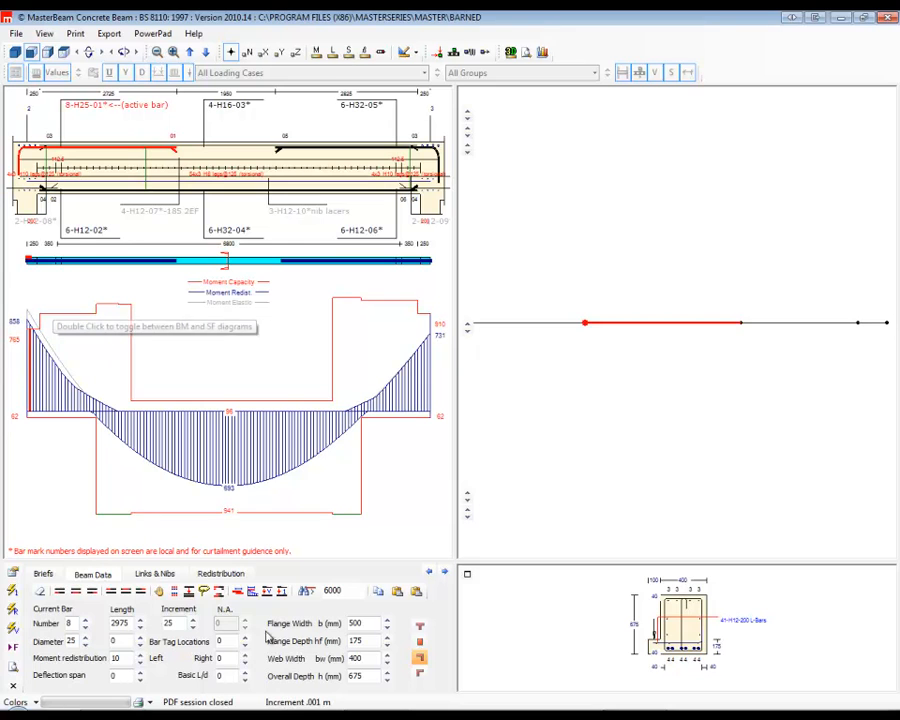
{"action": "left_click", "coordinate": [388, 673]}
{"action": "left_click", "coordinate": [388, 674]}
{"action": "left_click", "coordinate": [388, 674]}
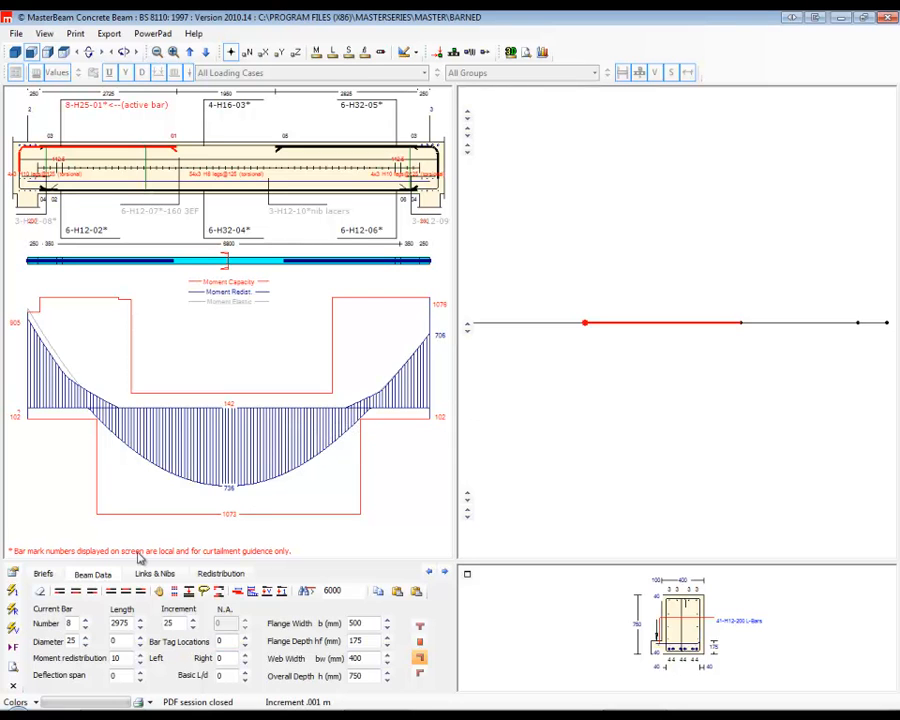
Set member 2's left nib percentage to 10 in the nib data and check the bending moment diagram.
{"action": "left_click", "coordinate": [165, 575]}
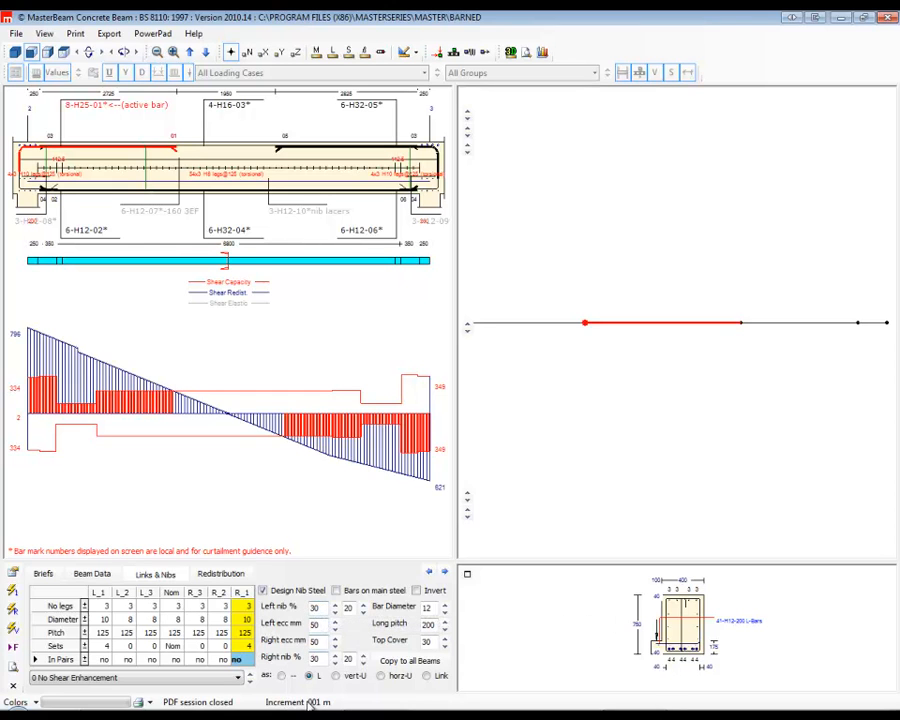
{"action": "left_click", "coordinate": [336, 613]}
{"action": "left_click", "coordinate": [336, 614]}
{"action": "left_click", "coordinate": [336, 614]}
{"action": "left_click", "coordinate": [336, 614]}
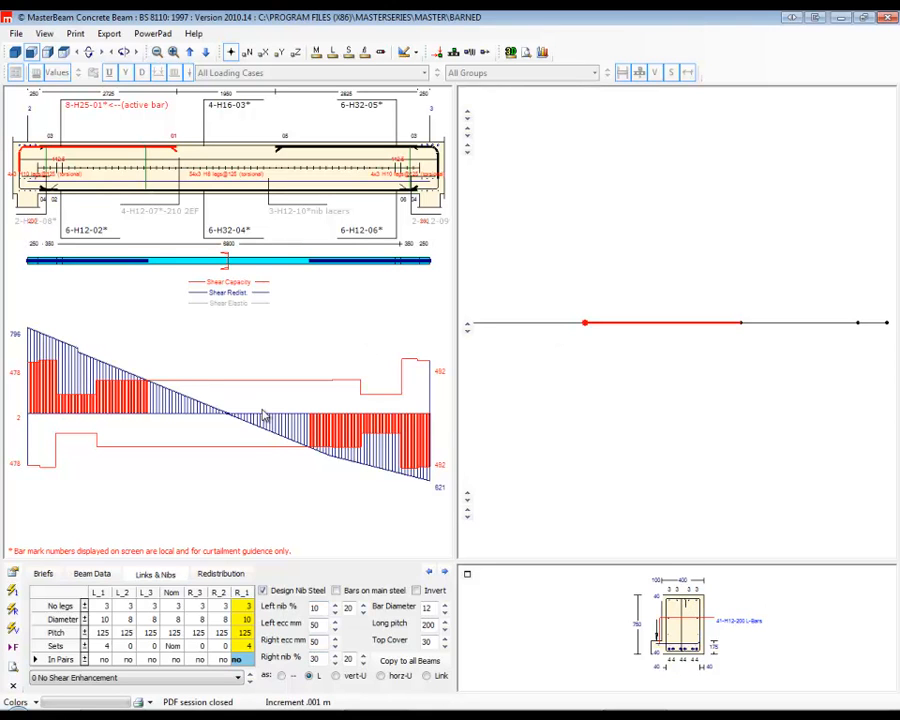
{"action": "double_click", "coordinate": [224, 416]}
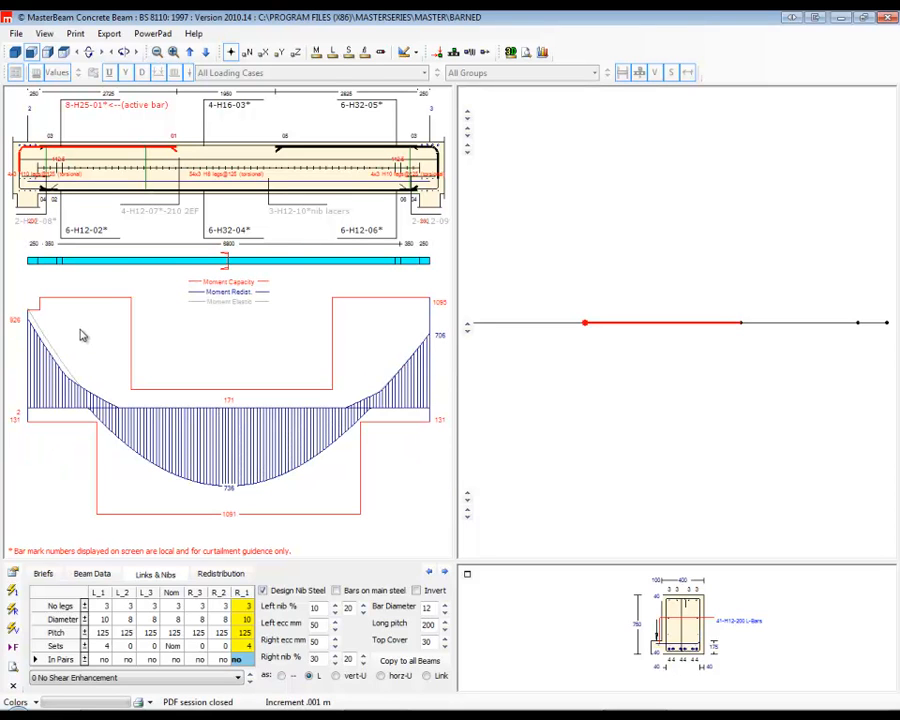
Set member 2's nominal link diameter to 12 and apply enhanced shear up to column edge + beam depth.
{"action": "double_click", "coordinate": [222, 424]}
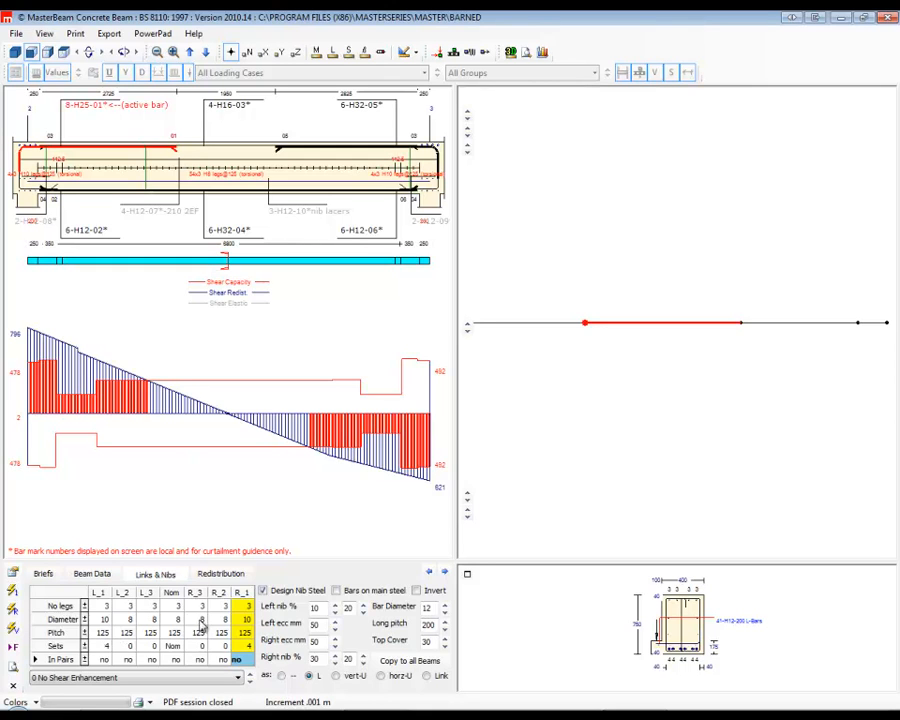
{"action": "left_click", "coordinate": [170, 620]}
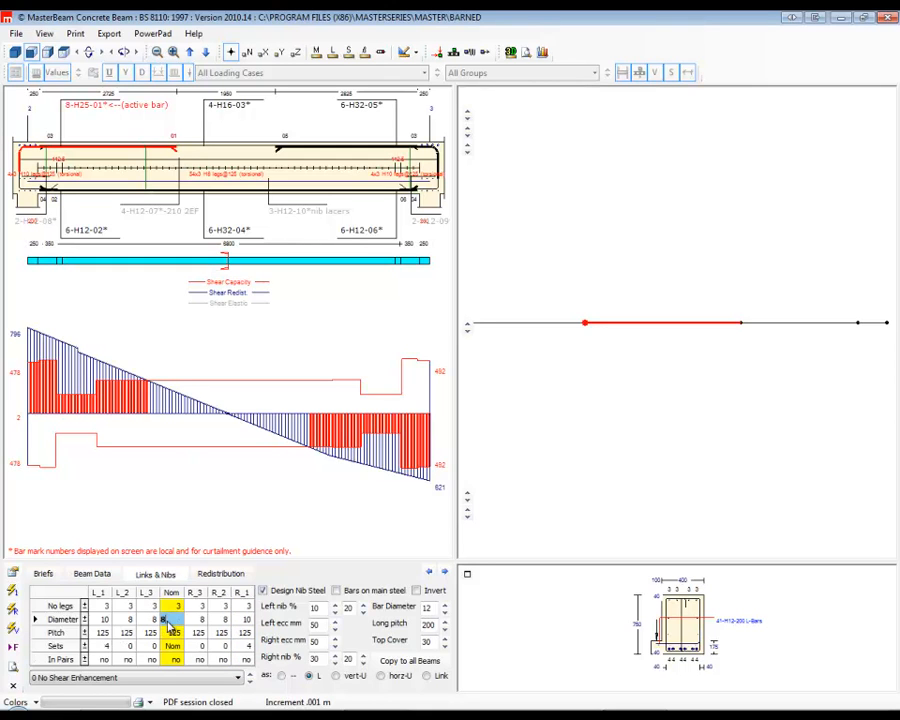
{"action": "left_click", "coordinate": [86, 619]}
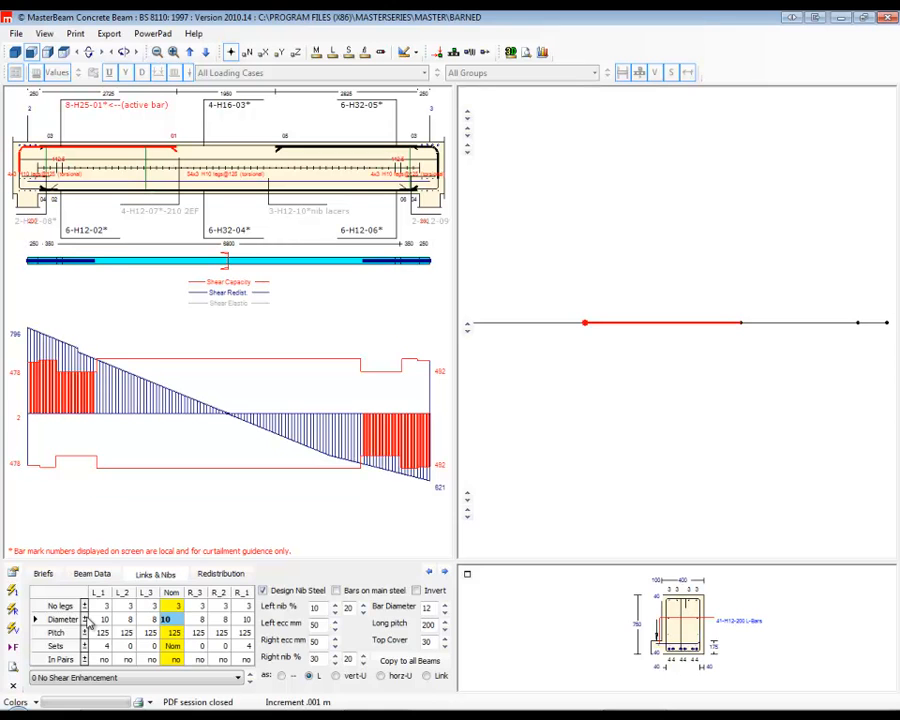
{"action": "left_click", "coordinate": [86, 619]}
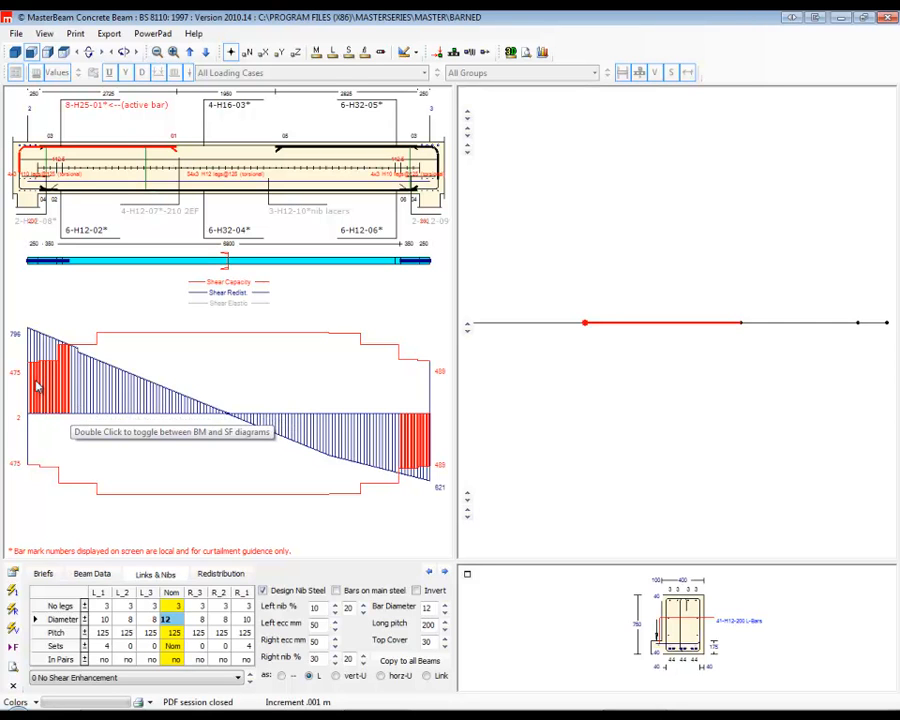
{"action": "left_click", "coordinate": [100, 677]}
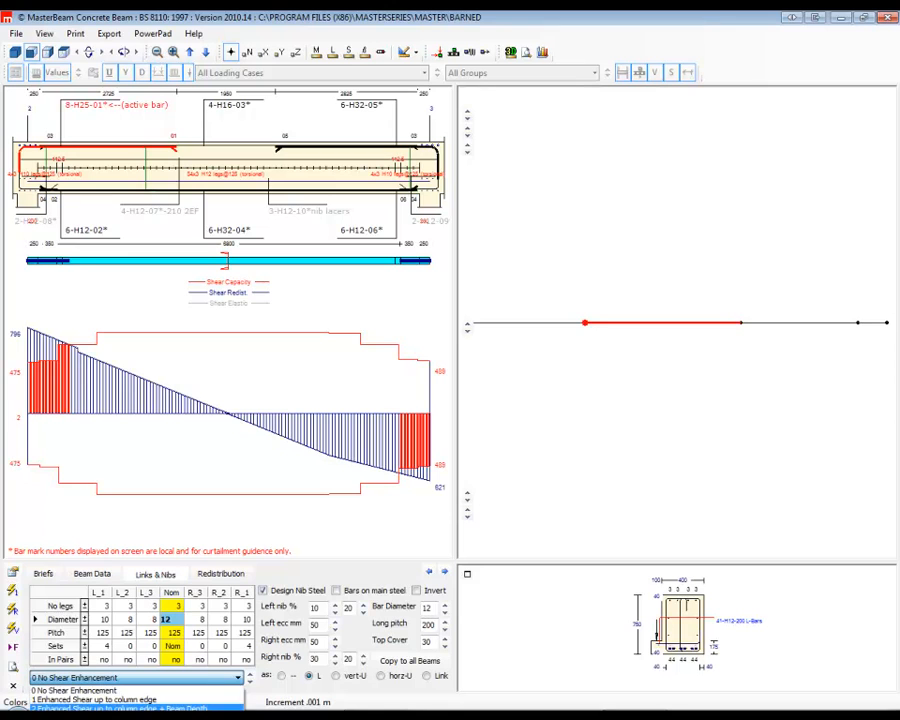
{"action": "left_click", "coordinate": [120, 708]}
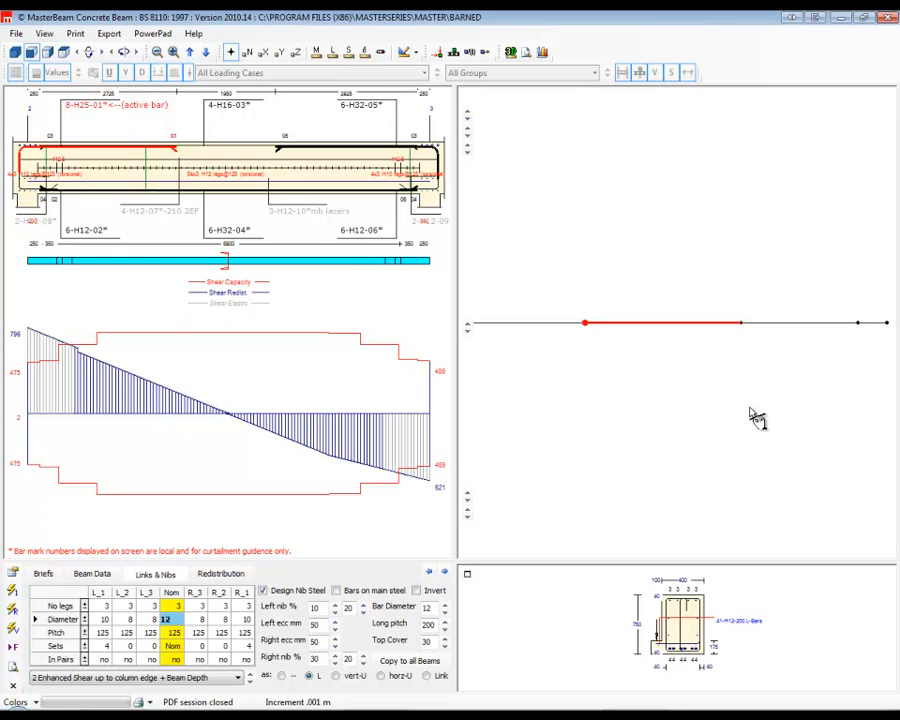
Check the shear diagrams of the last two members and end the concrete beam session.
{"action": "left_click", "coordinate": [834, 325]}
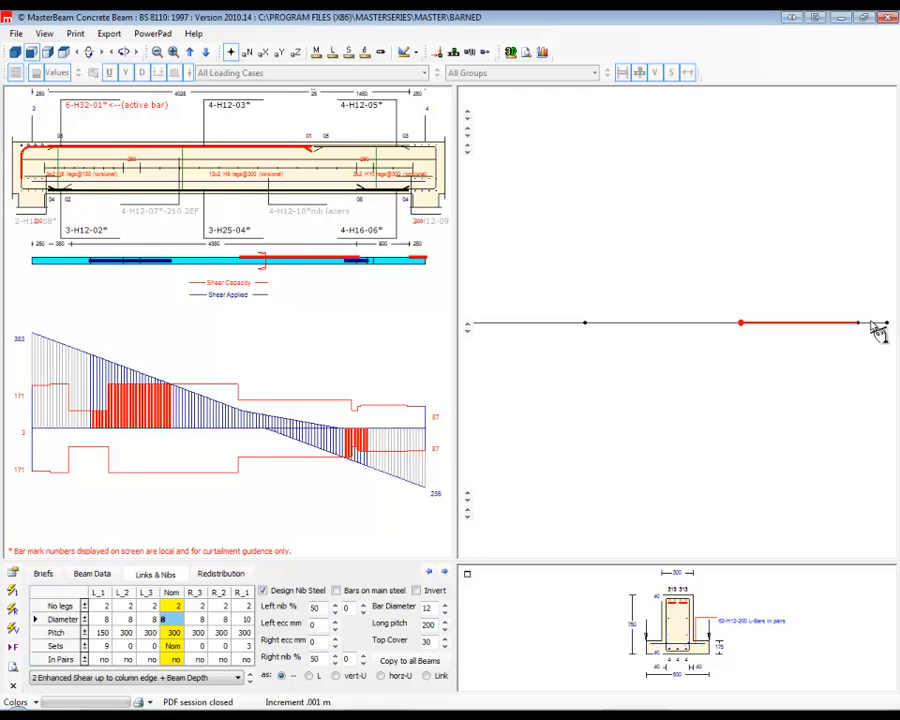
{"action": "left_click", "coordinate": [872, 325]}
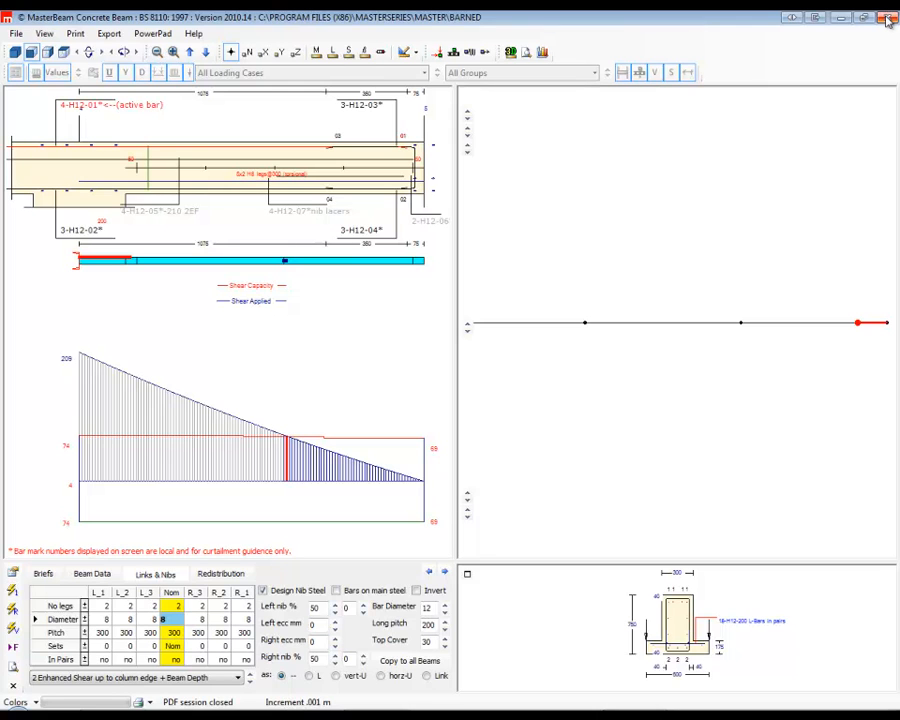
{"action": "left_click", "coordinate": [888, 19]}
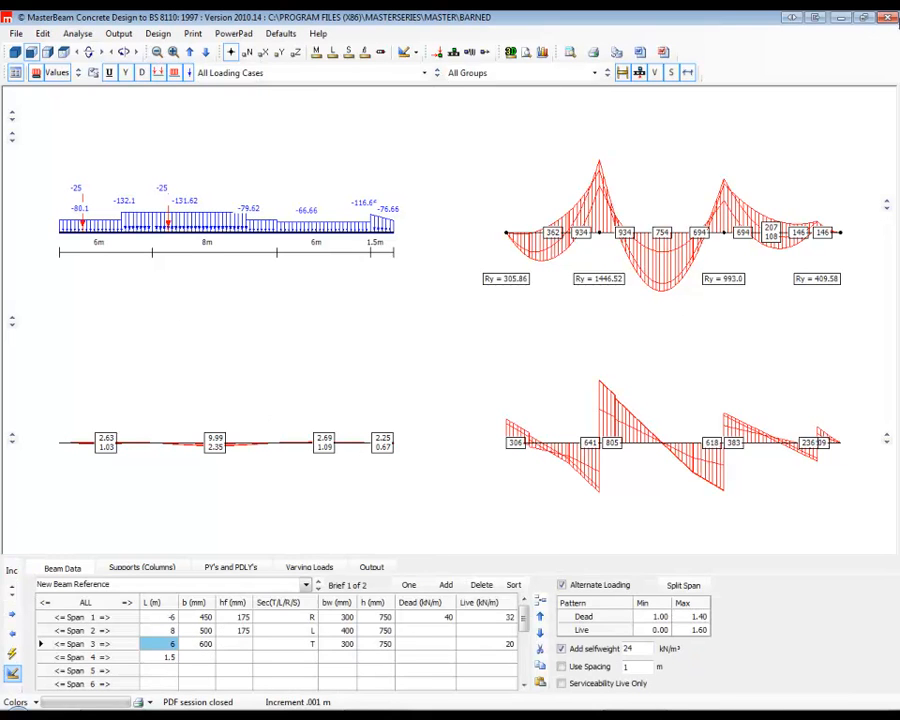
{"action": "left_click", "coordinate": [888, 18]}
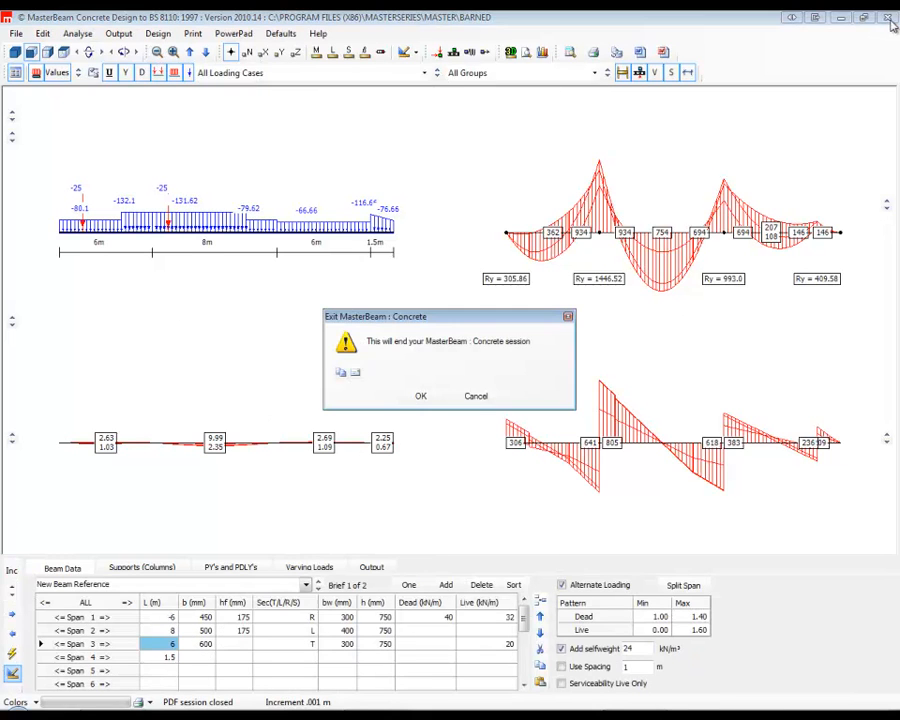
{"action": "left_click", "coordinate": [421, 396]}
{"action": "left_click", "coordinate": [393, 397]}
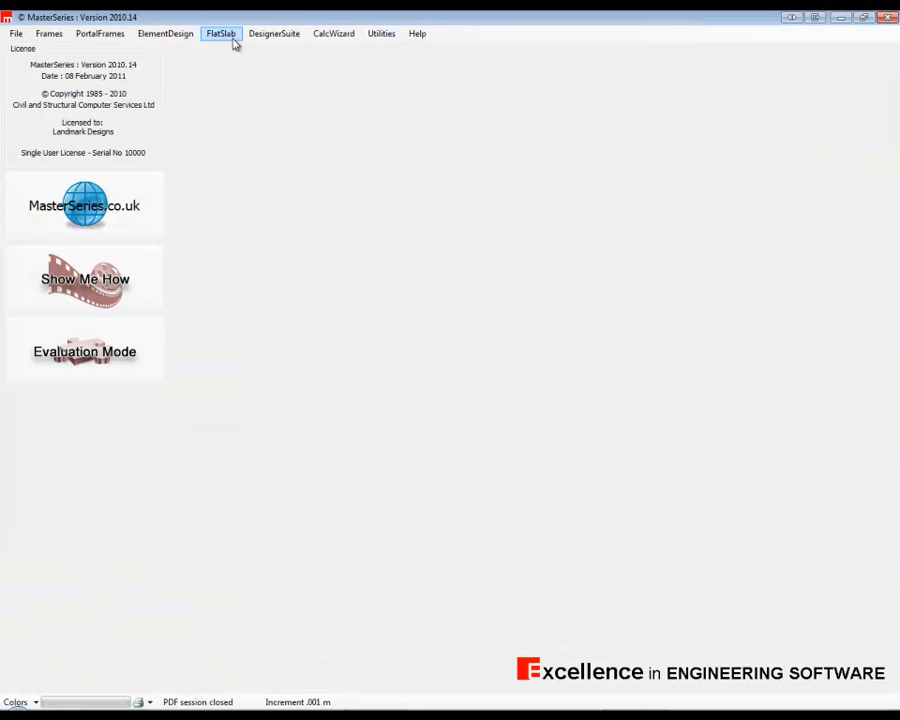
Start the Timber Beam Designer and create a new file named tommy.
{"action": "left_click", "coordinate": [279, 36]}
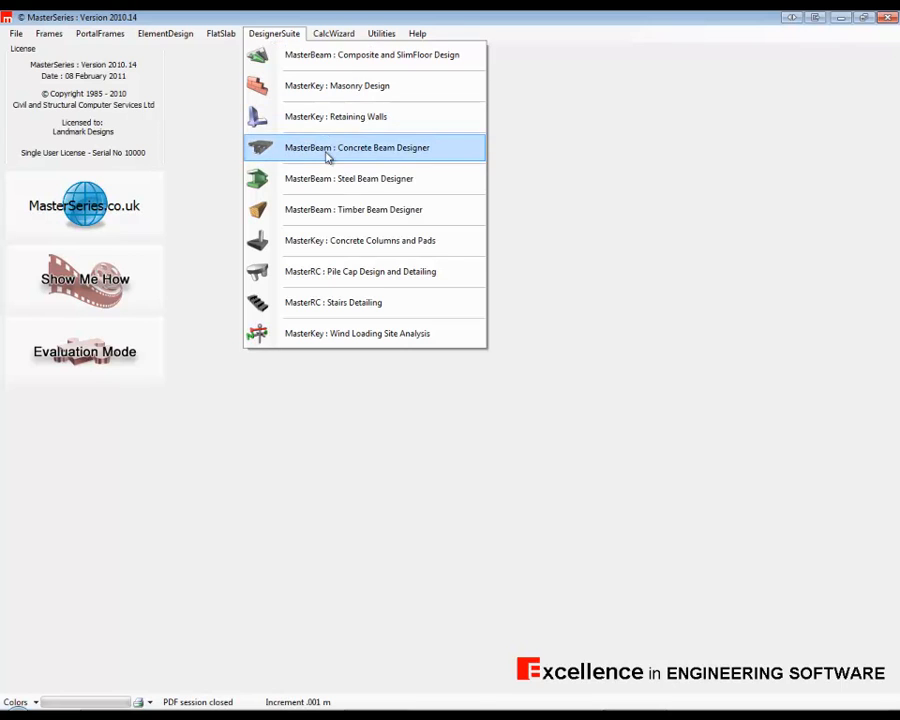
{"action": "left_click", "coordinate": [353, 211]}
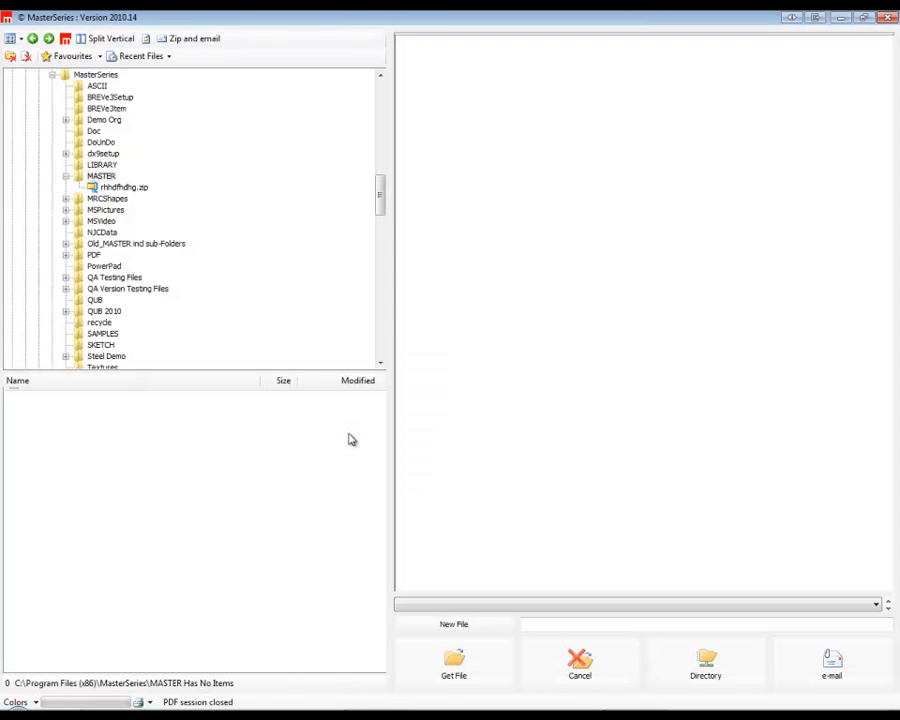
{"action": "left_click", "coordinate": [454, 628]}
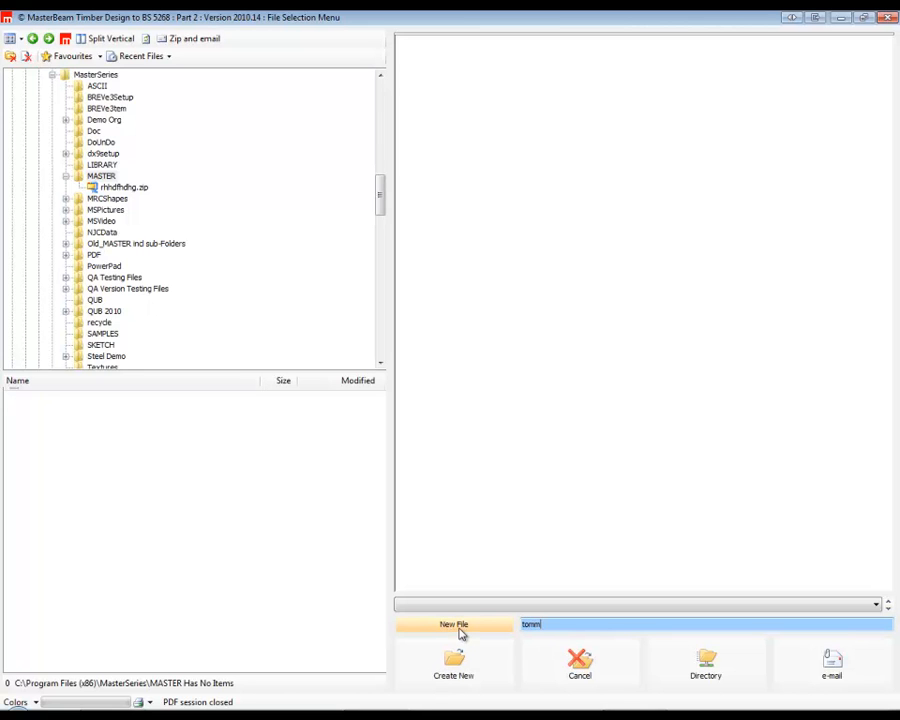
{"action": "left_click", "coordinate": [453, 662]}
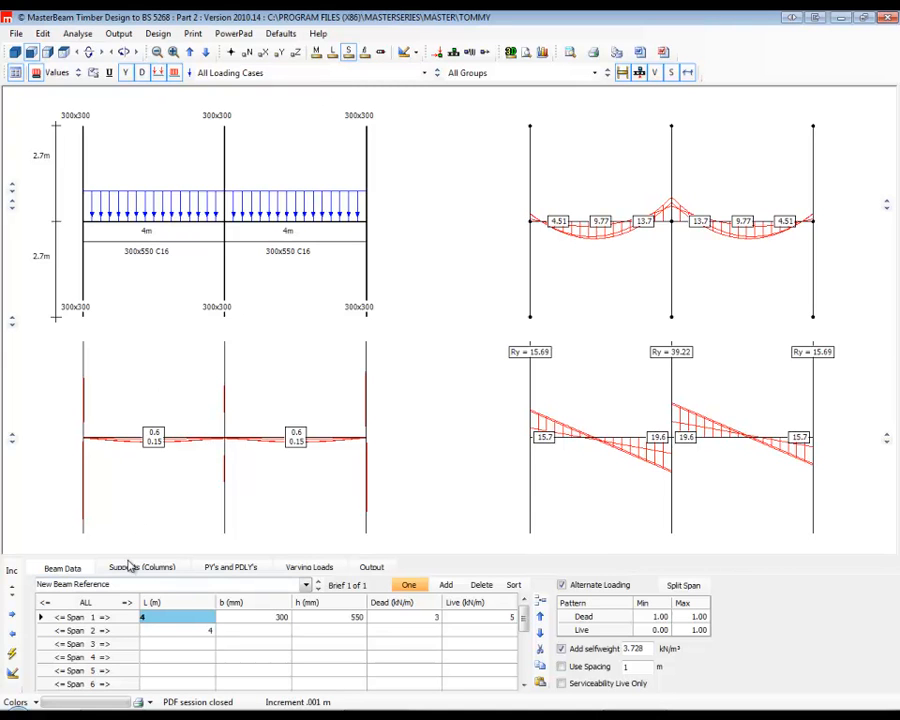
Delete the timber beam's second span and remove the upper columns from the supports.
{"action": "left_click", "coordinate": [160, 630]}
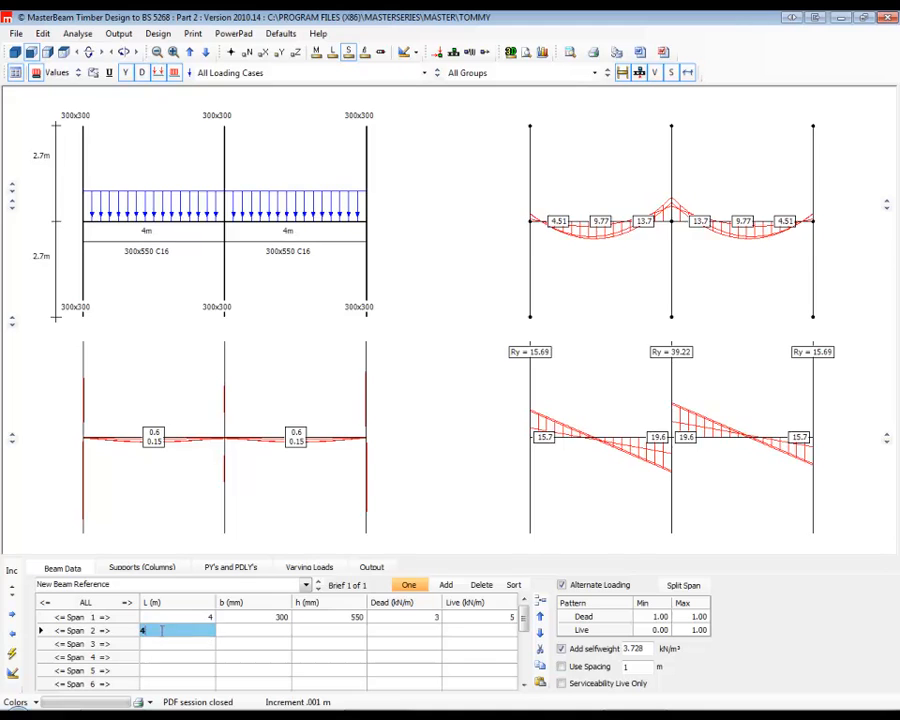
{"action": "key", "text": "Delete"}
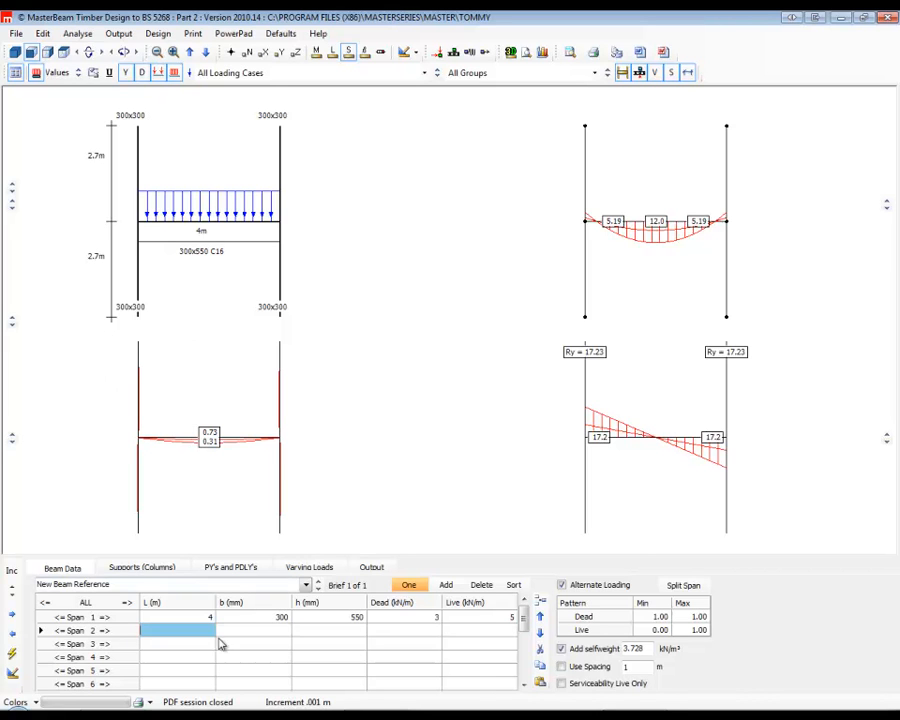
{"action": "left_click", "coordinate": [160, 566]}
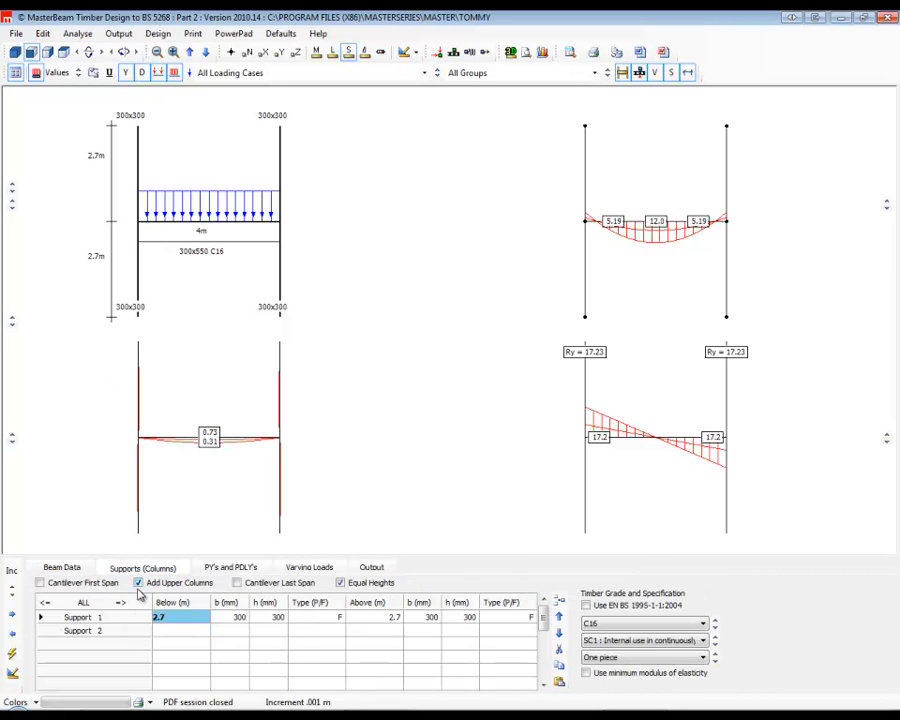
{"action": "left_click", "coordinate": [139, 583]}
Set support 1's column height below to 0 and its type to P.
{"action": "left_click", "coordinate": [300, 626]}
{"action": "type", "text": "0"}
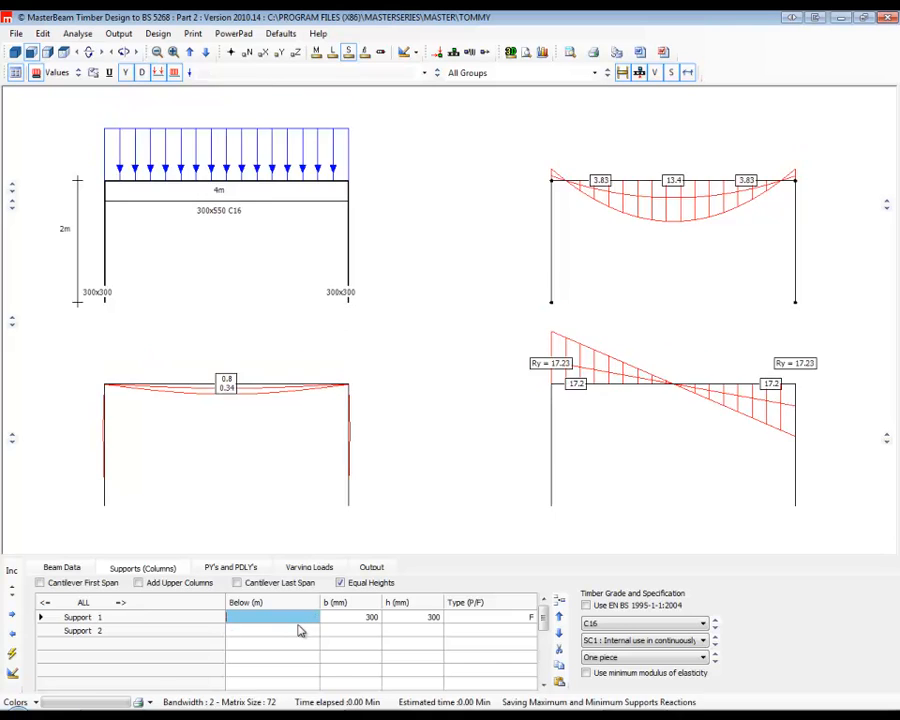
{"action": "left_click", "coordinate": [498, 620]}
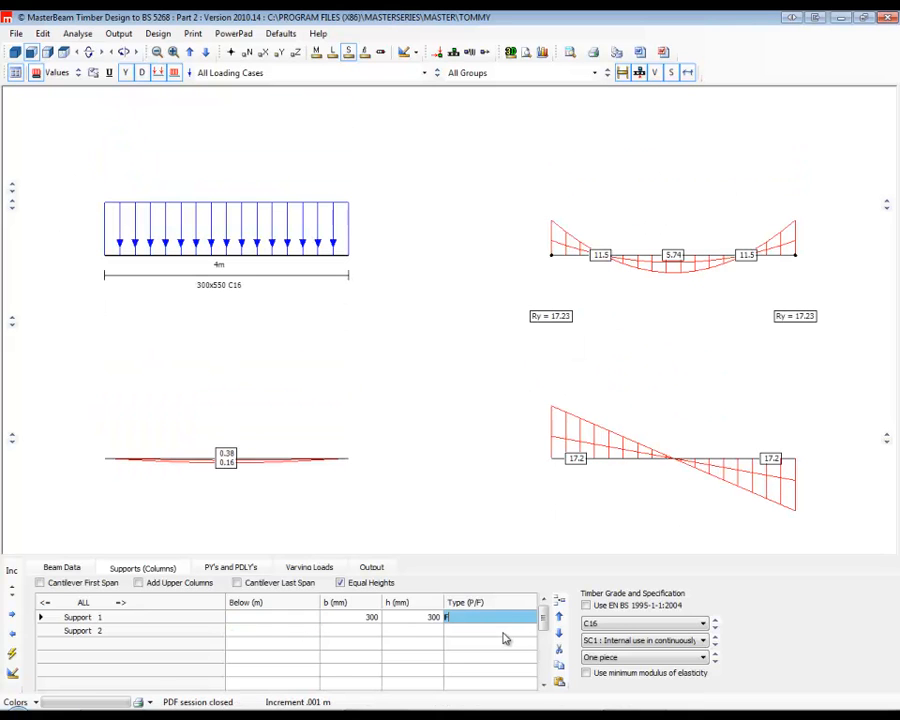
{"action": "type", "text": "p"}
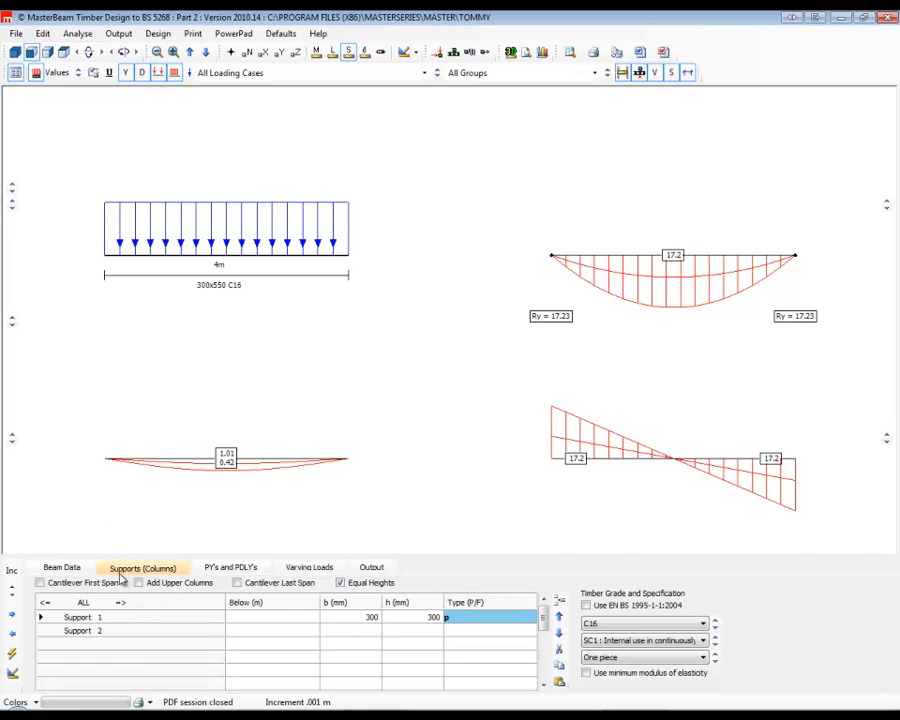
Set span 1's length to 2.4 m and its section to 100 mm wide by 250 mm deep.
{"action": "left_click", "coordinate": [62, 568]}
{"action": "left_click", "coordinate": [176, 617]}
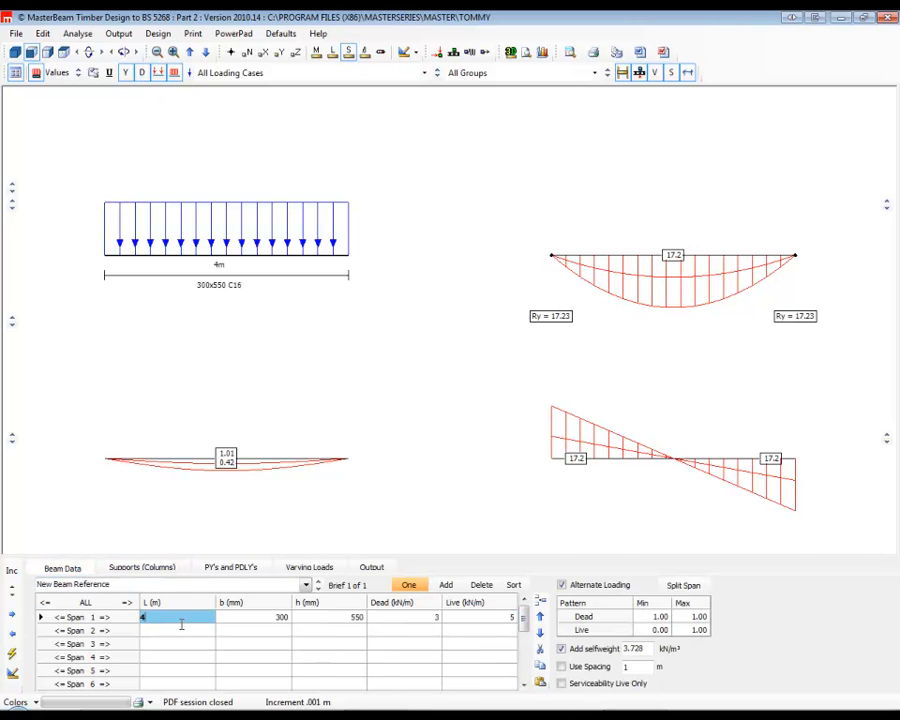
{"action": "type", "text": "2.4"}
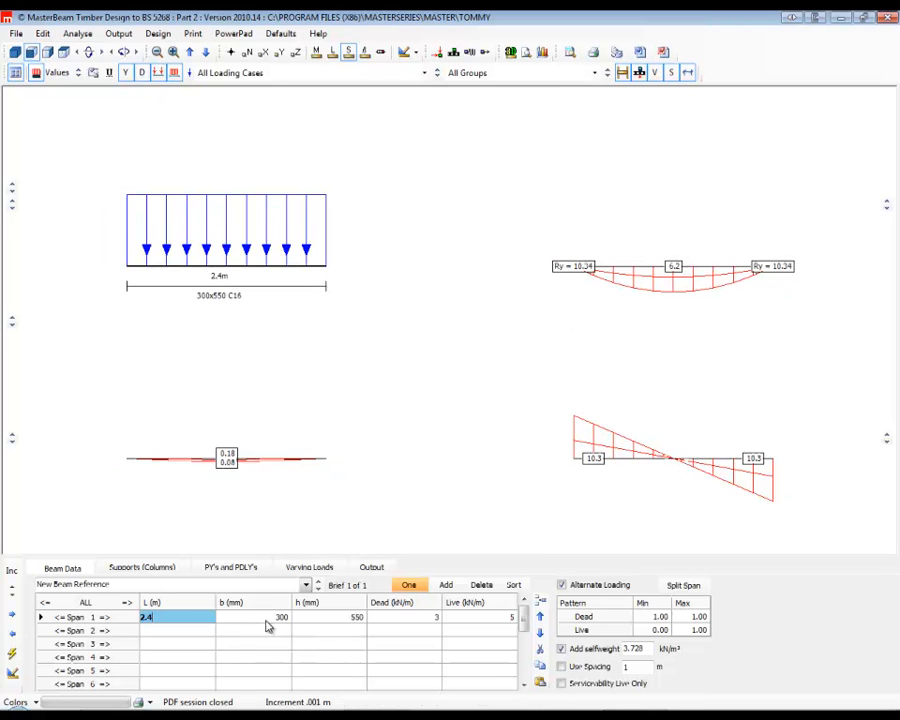
{"action": "key", "text": "Tab"}
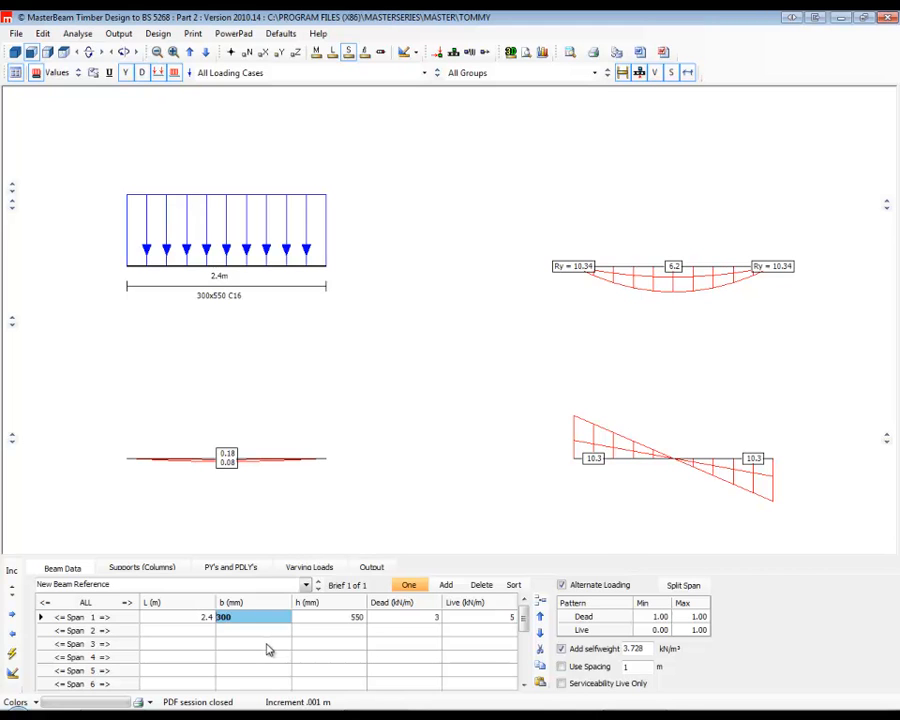
{"action": "type", "text": "100"}
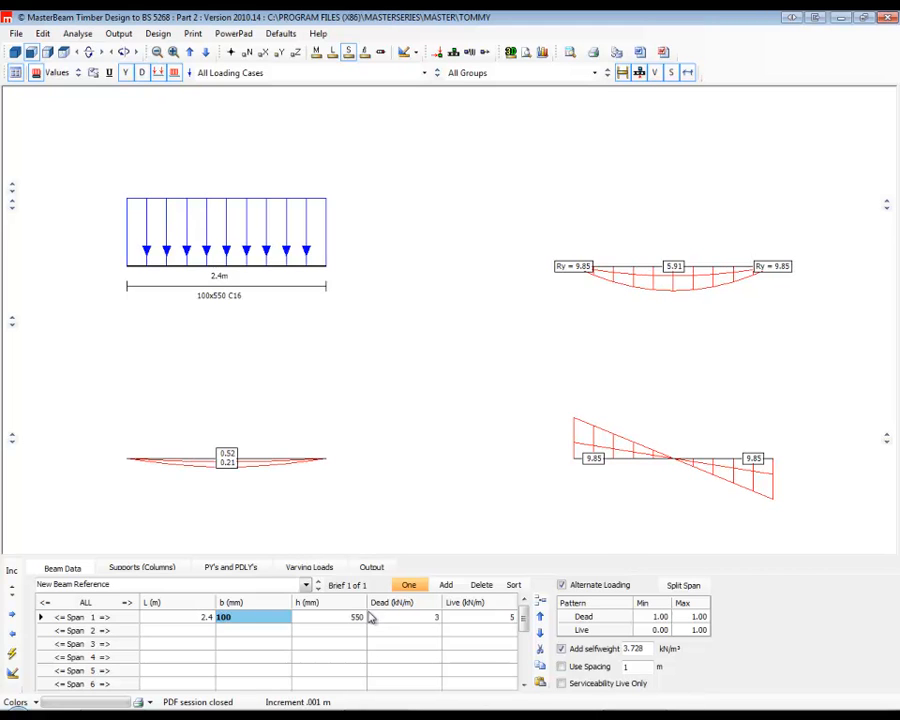
{"action": "key", "text": "Tab"}
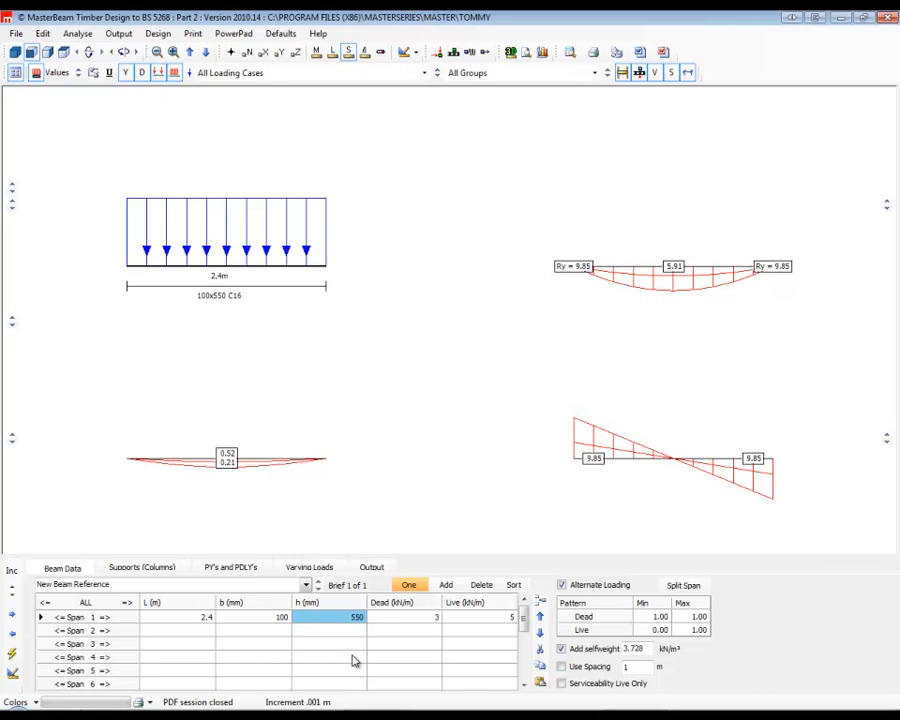
{"action": "key", "text": "Tab"}
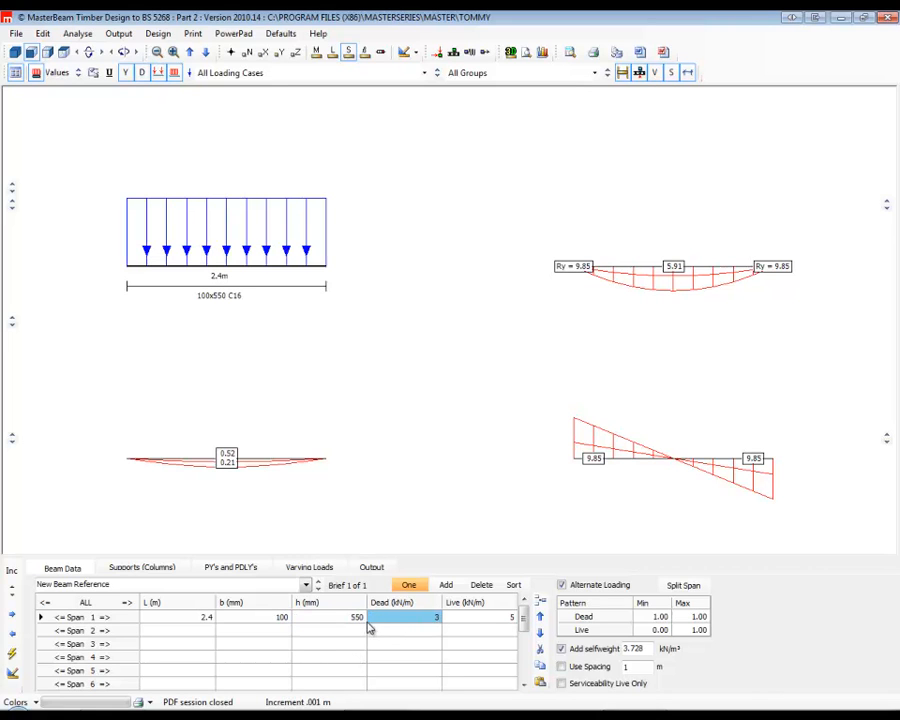
{"action": "left_click", "coordinate": [340, 621]}
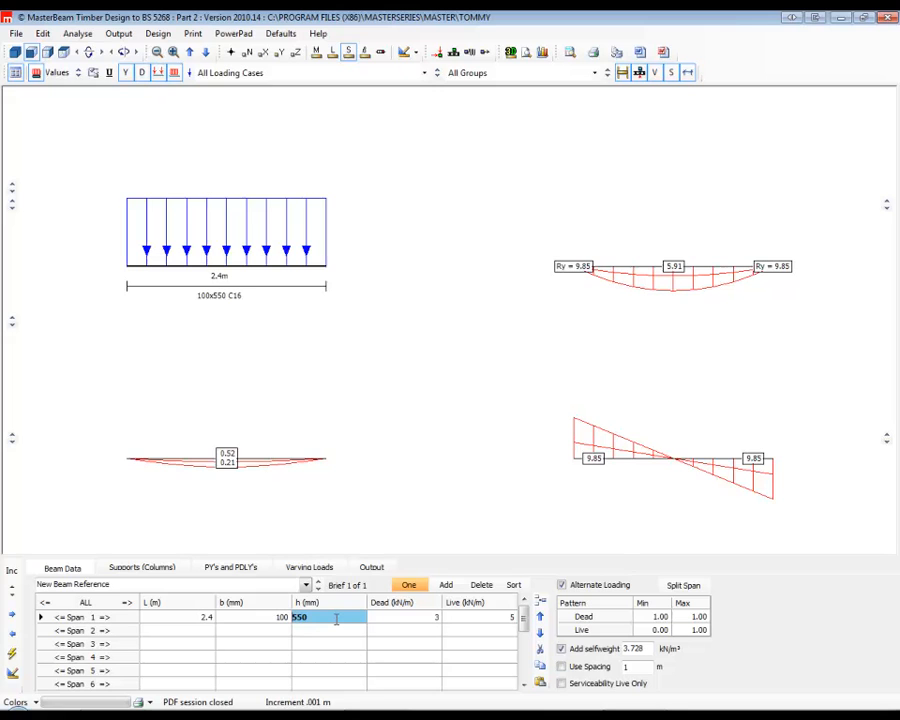
{"action": "type", "text": "250"}
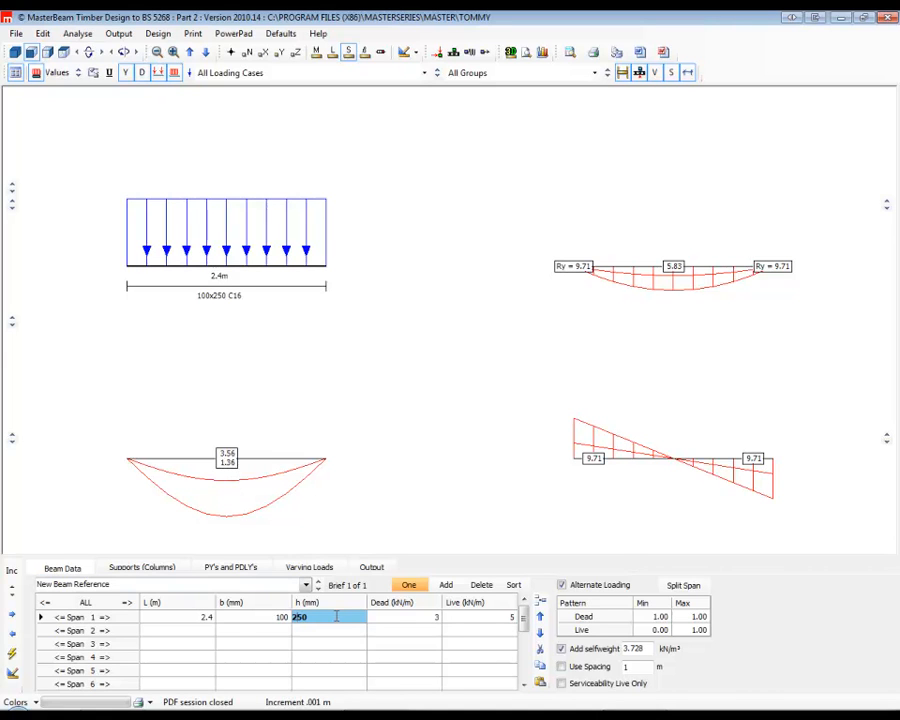
Set the beam's timber grade to C22, keeping service class SC1 and the one-piece option.
{"action": "left_click", "coordinate": [143, 568]}
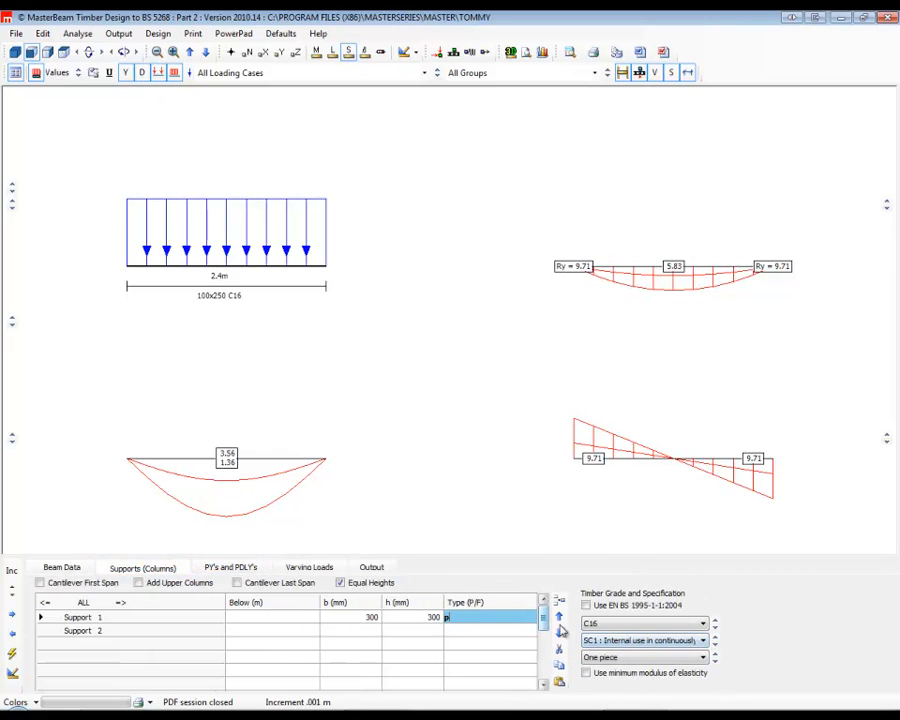
{"action": "left_click", "coordinate": [612, 624]}
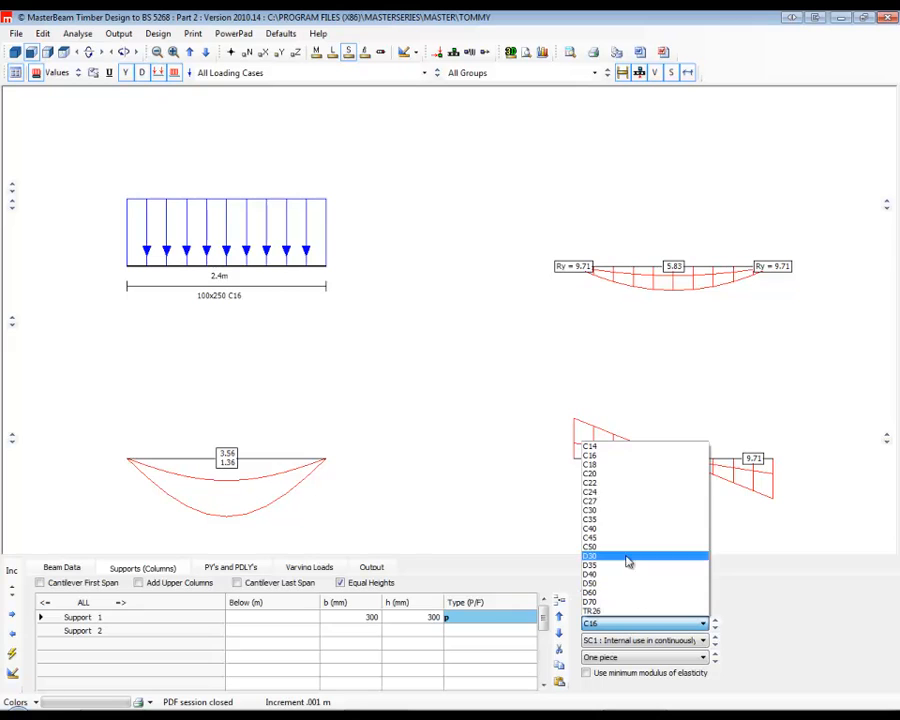
{"action": "left_click", "coordinate": [605, 483]}
{"action": "left_click", "coordinate": [626, 641]}
{"action": "left_click", "coordinate": [626, 643]}
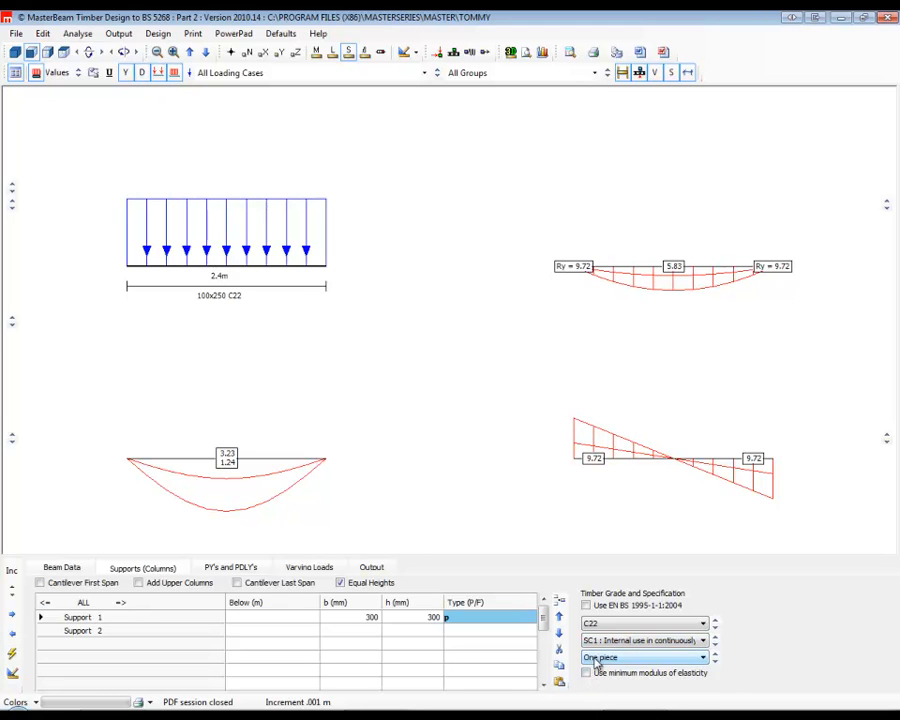
{"action": "left_click", "coordinate": [597, 660]}
{"action": "left_click", "coordinate": [602, 670]}
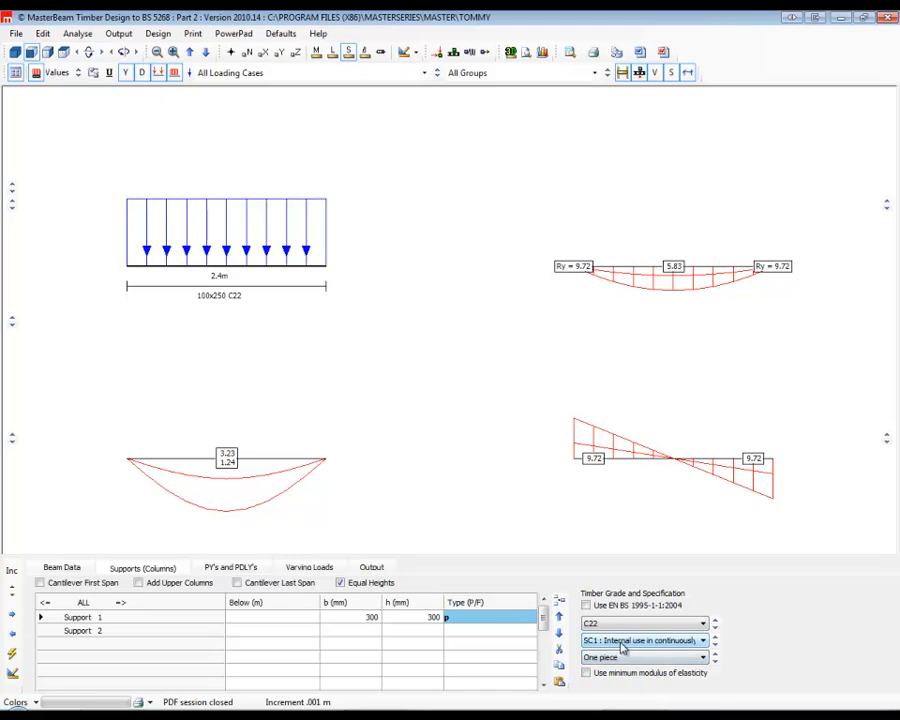
Look through the load and output settings, open the timber member design, and run Auto Design on the member.
{"action": "left_click", "coordinate": [213, 569]}
{"action": "left_click", "coordinate": [310, 568]}
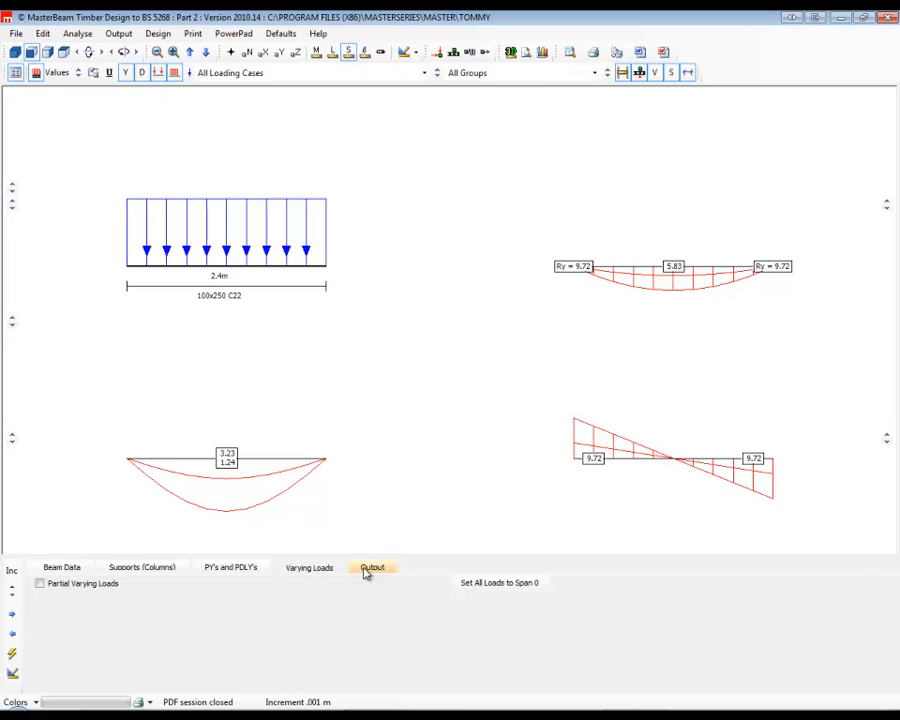
{"action": "left_click", "coordinate": [371, 568]}
{"action": "left_click", "coordinate": [12, 677]}
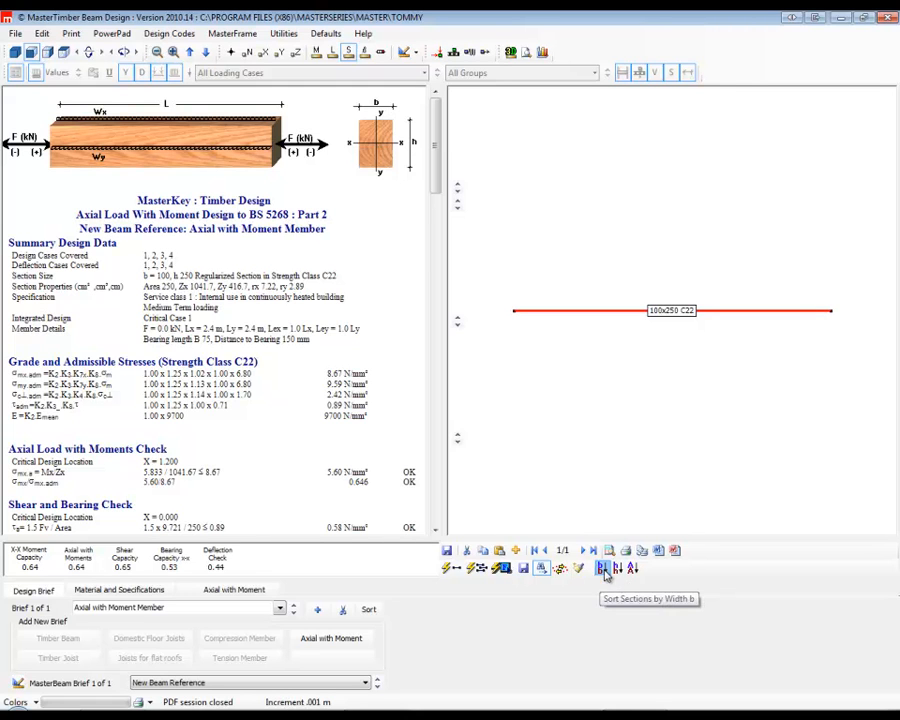
{"action": "left_click", "coordinate": [456, 574]}
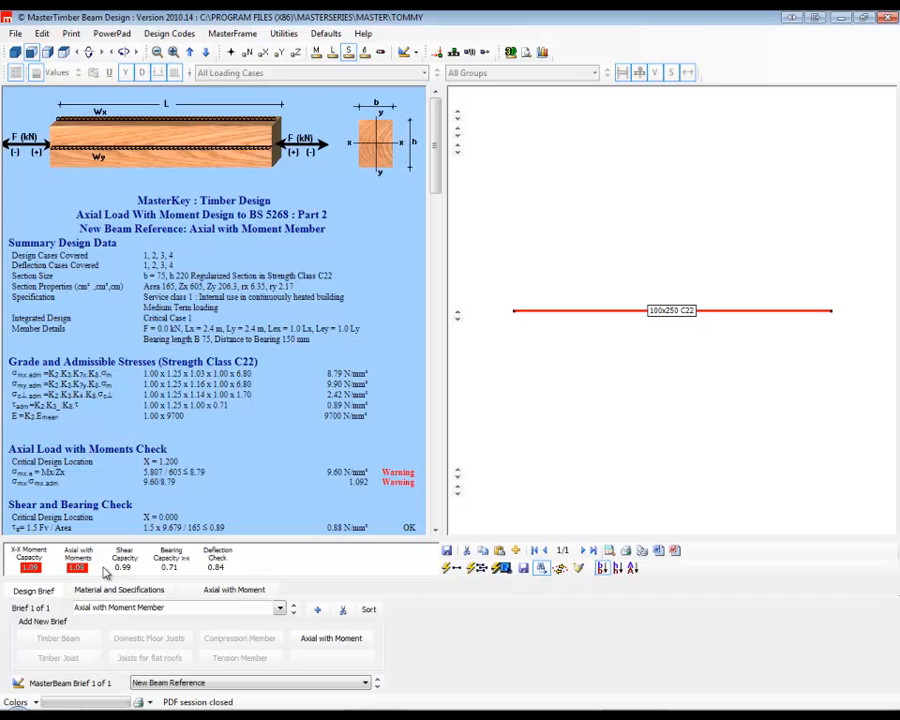
Override the 75x220 regularized section by setting its width to 100 mm.
{"action": "left_click", "coordinate": [105, 591]}
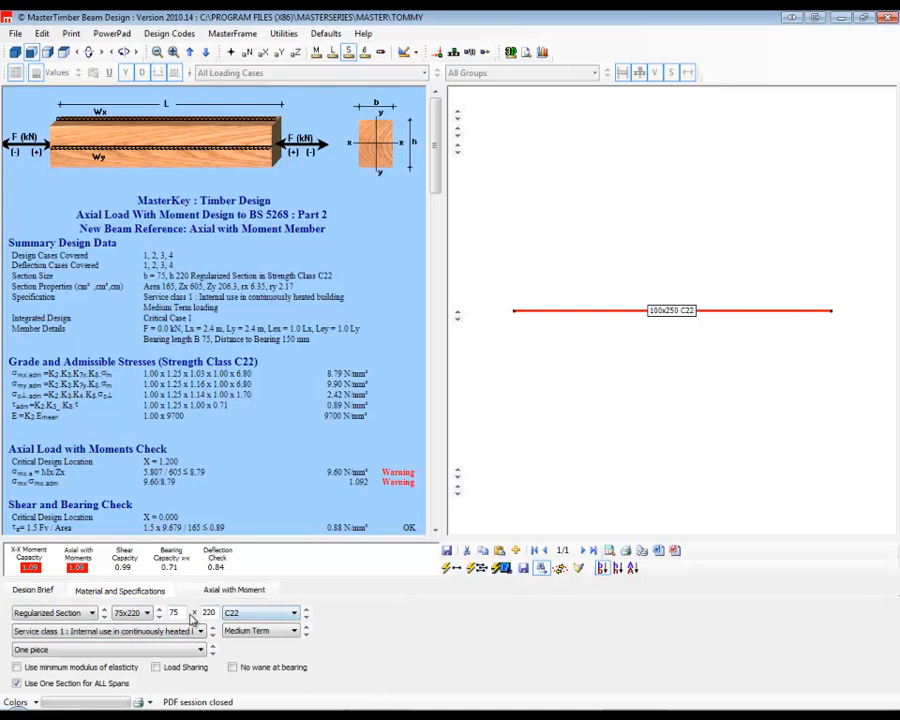
{"action": "left_click", "coordinate": [146, 613]}
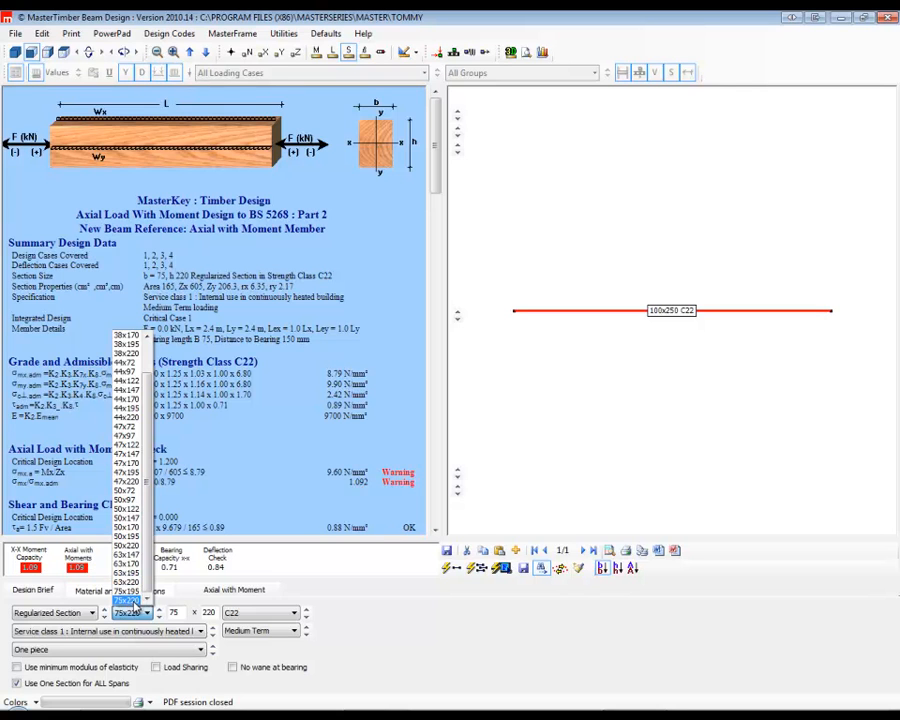
{"action": "left_click", "coordinate": [140, 601]}
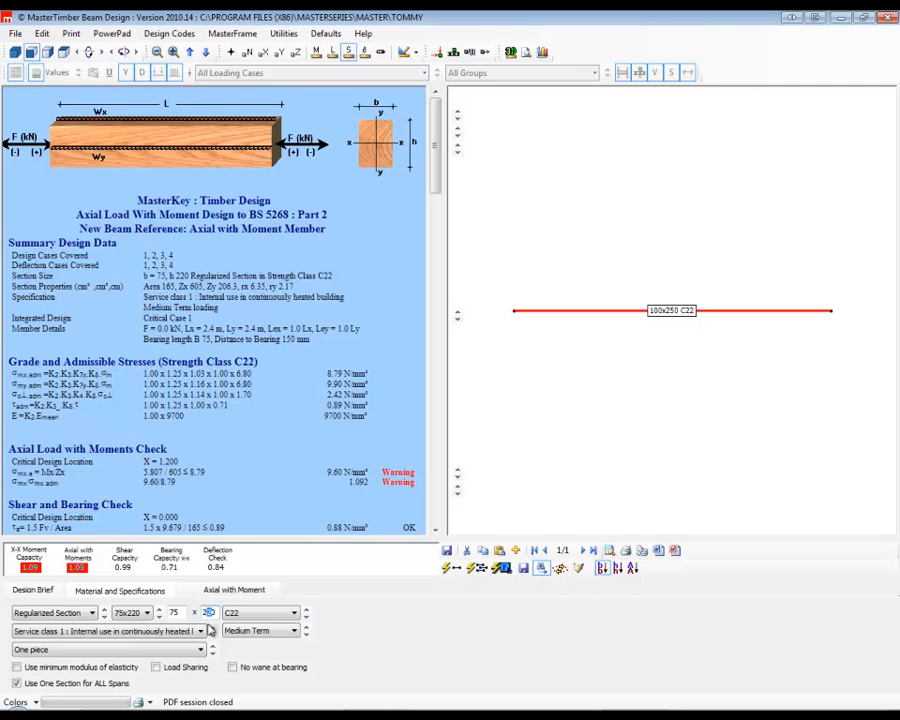
{"action": "double_click", "coordinate": [170, 614]}
{"action": "type", "text": "100"}
{"action": "key", "text": "Return"}
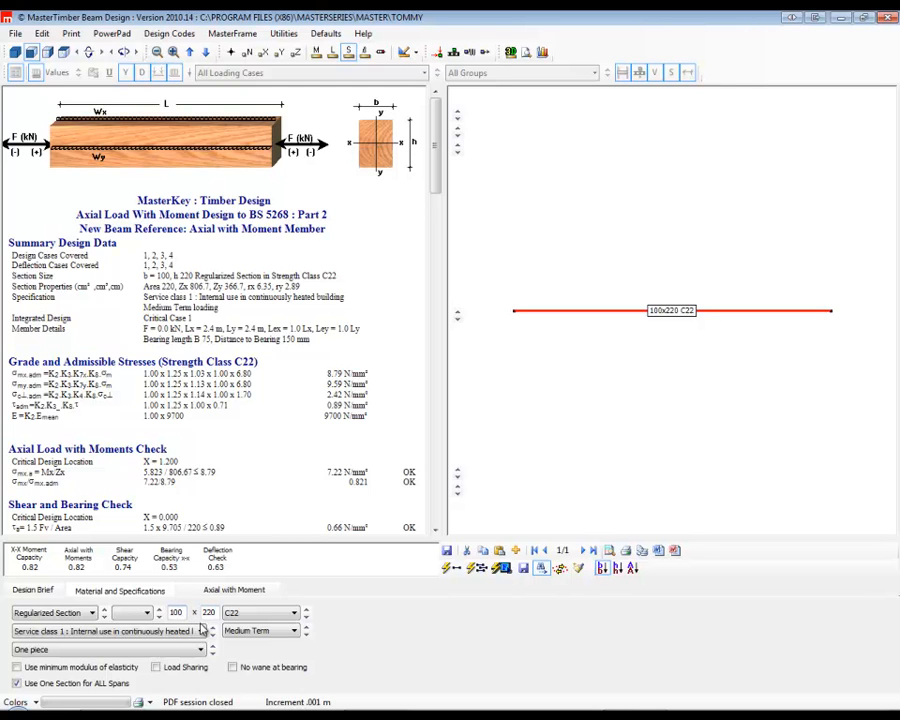
Review the load duration and service class options, and set the member's make-up to 2 pieces of softwood.
{"action": "left_click", "coordinate": [262, 631]}
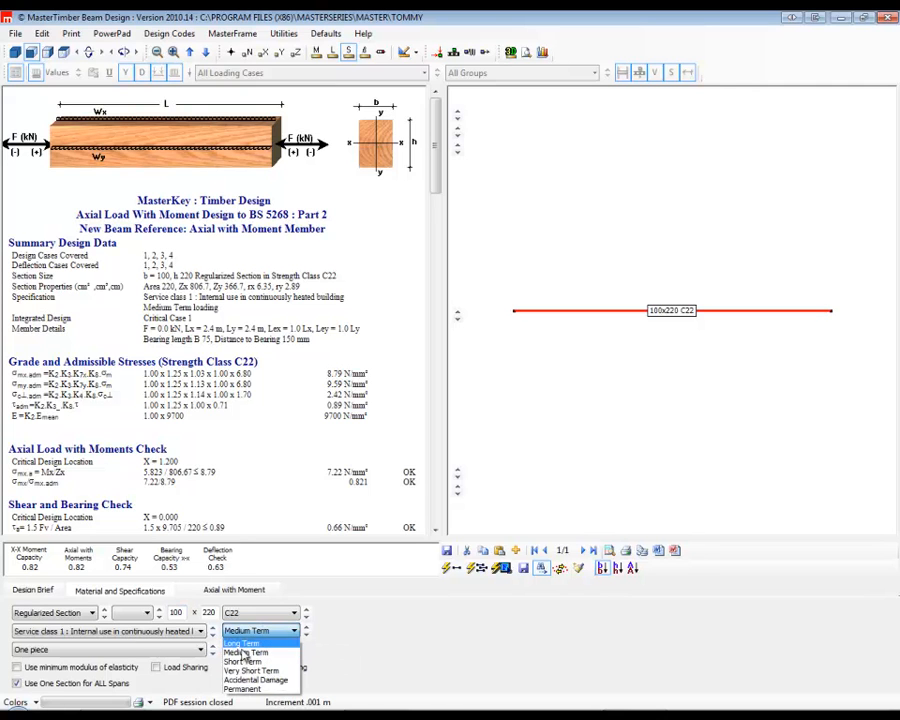
{"action": "left_click", "coordinate": [113, 636]}
{"action": "left_click", "coordinate": [113, 636]}
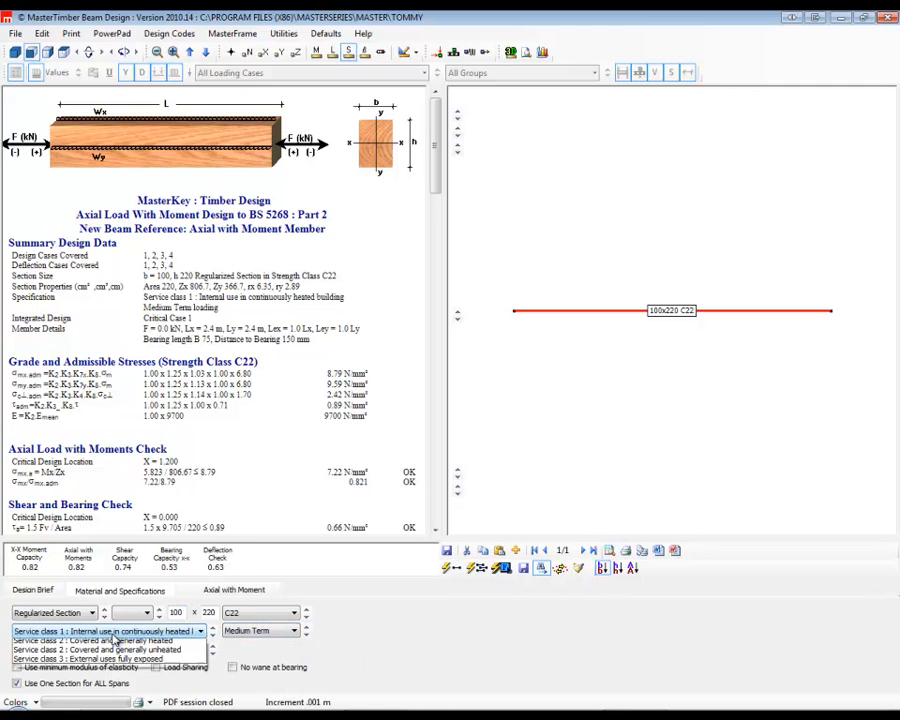
{"action": "left_click", "coordinate": [115, 648]}
{"action": "left_click", "coordinate": [113, 649]}
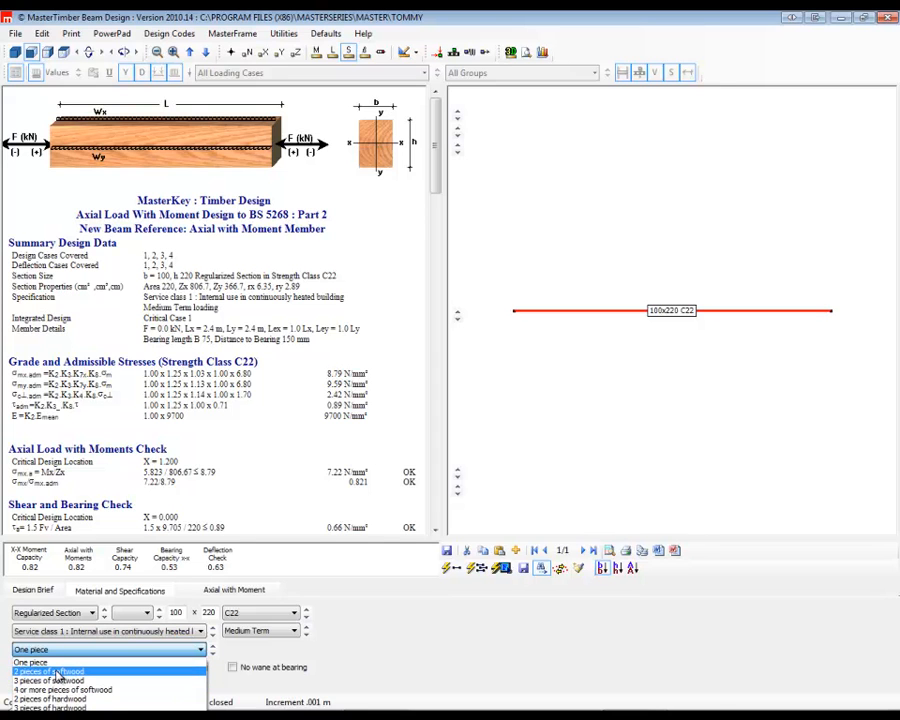
{"action": "left_click", "coordinate": [50, 671]}
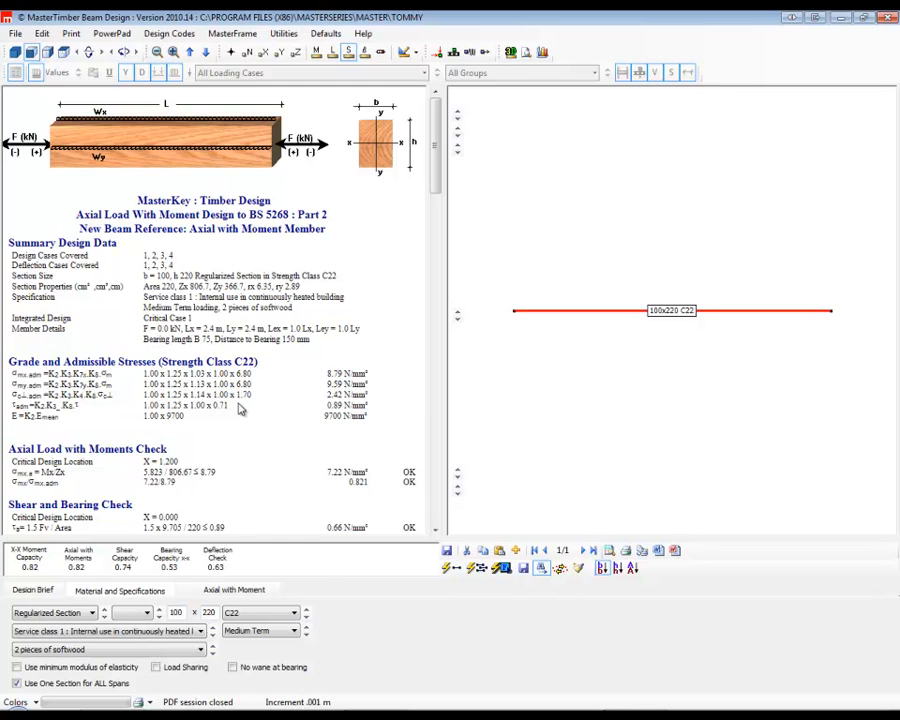
Return to the beam analysis from the design brief and save the timber design data.
{"action": "left_click", "coordinate": [34, 590]}
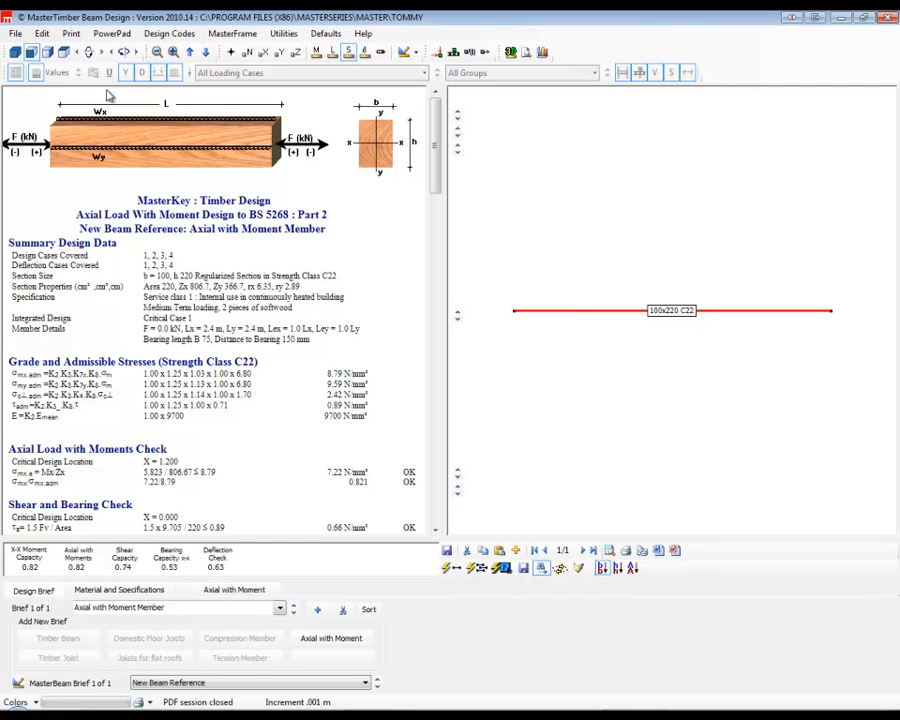
{"action": "left_click", "coordinate": [21, 685]}
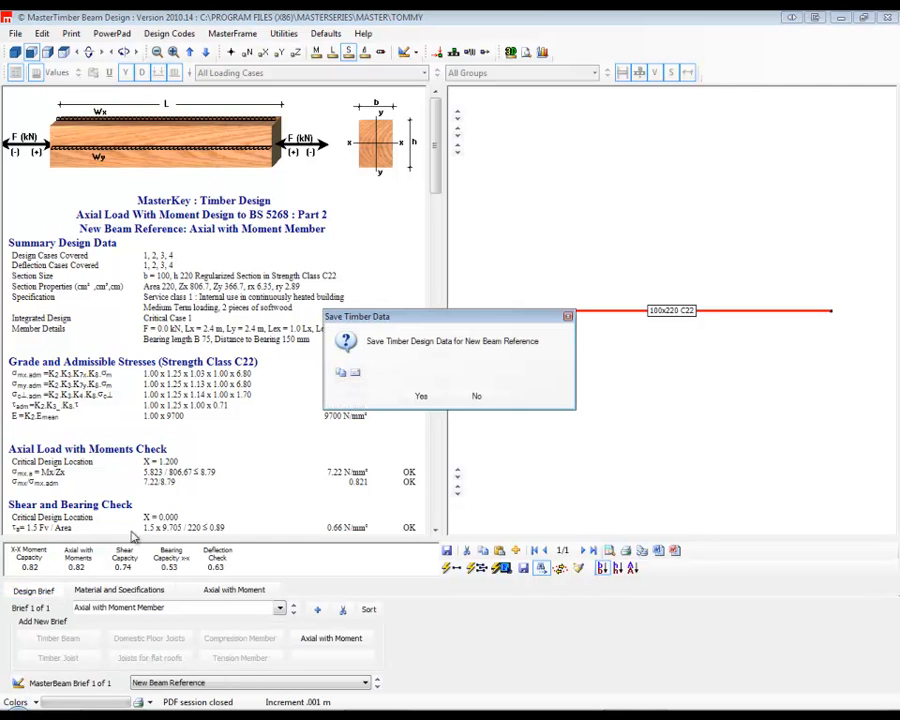
{"action": "left_click", "coordinate": [421, 396]}
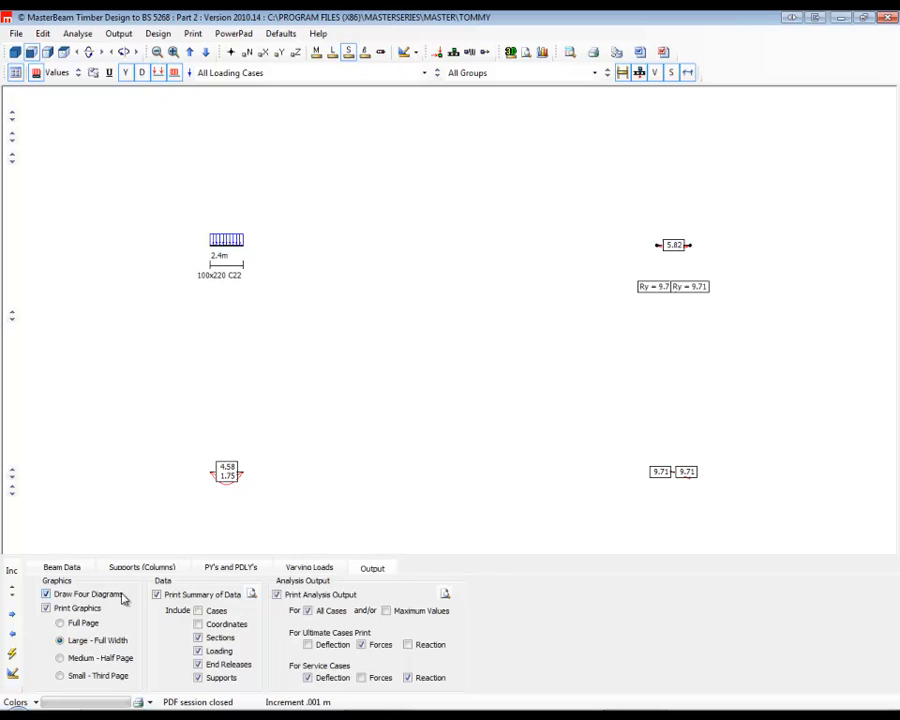
Add a second span 1.2 m long and make the last span a cantilever.
{"action": "left_click", "coordinate": [58, 567]}
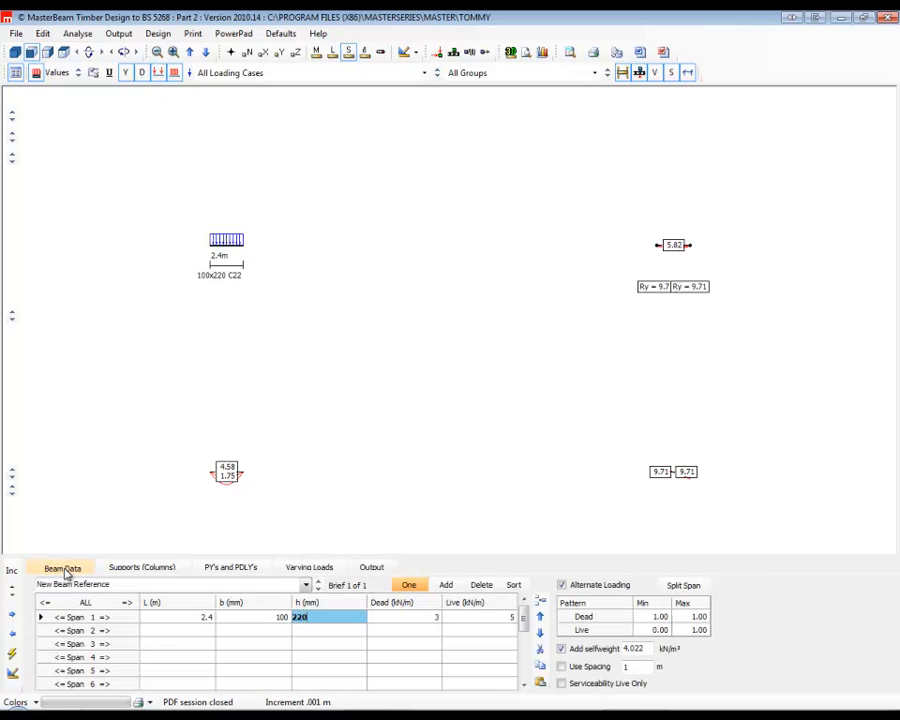
{"action": "left_click", "coordinate": [188, 631]}
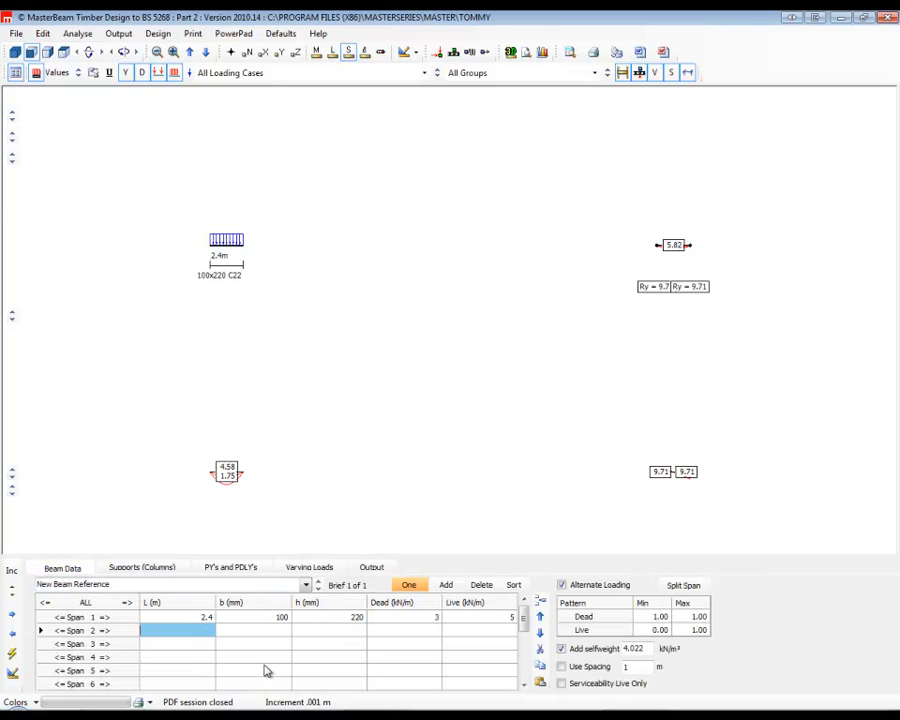
{"action": "type", "text": "1.2"}
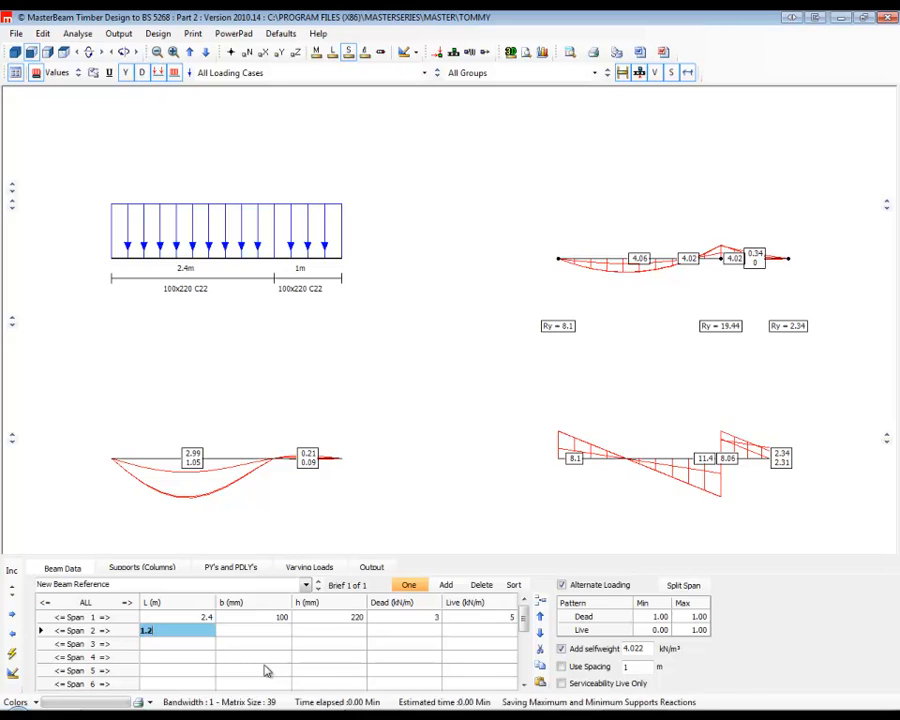
{"action": "left_click", "coordinate": [174, 568]}
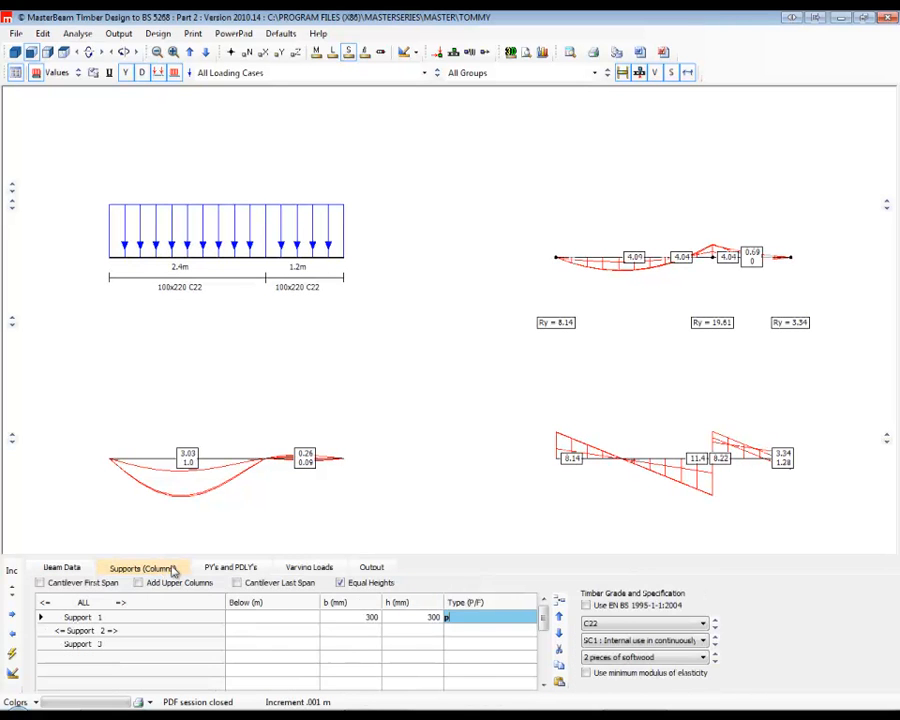
{"action": "left_click", "coordinate": [237, 584]}
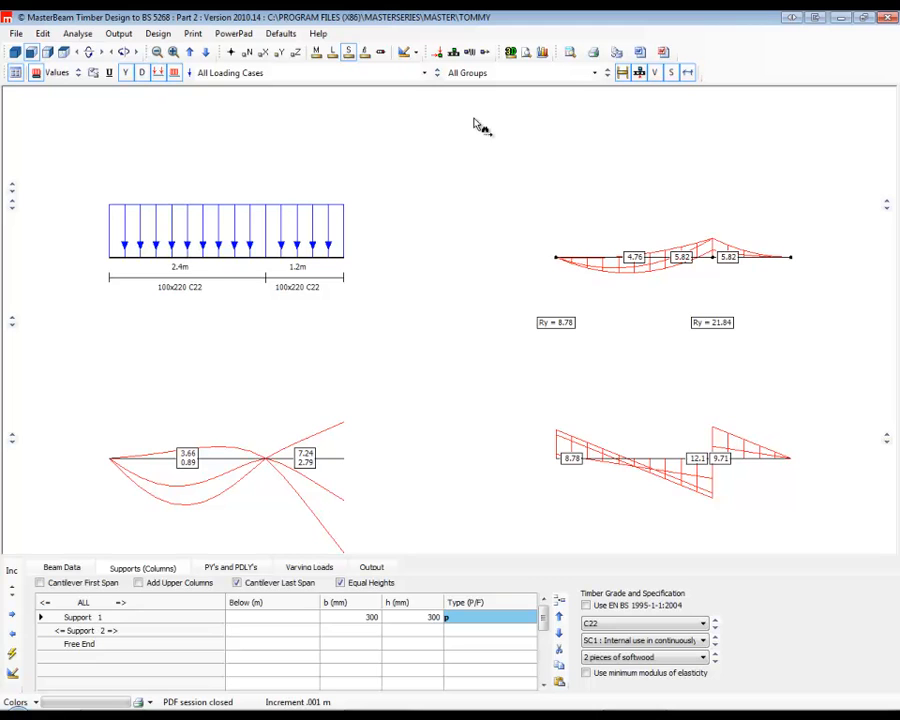
End the timber beam session and save the TOMMY data file.
{"action": "left_click", "coordinate": [888, 19]}
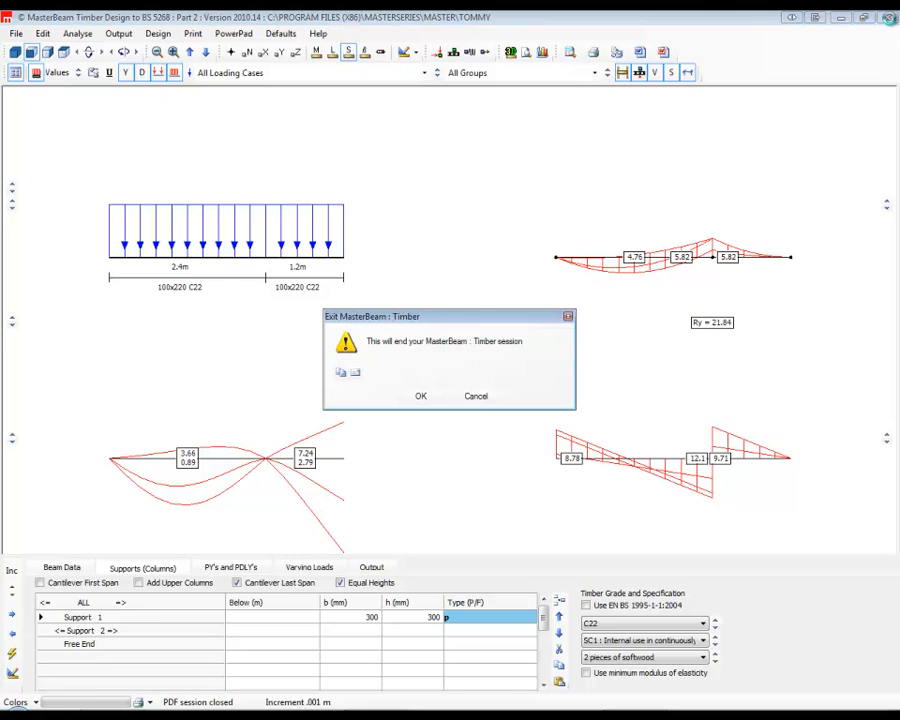
{"action": "left_click", "coordinate": [421, 398]}
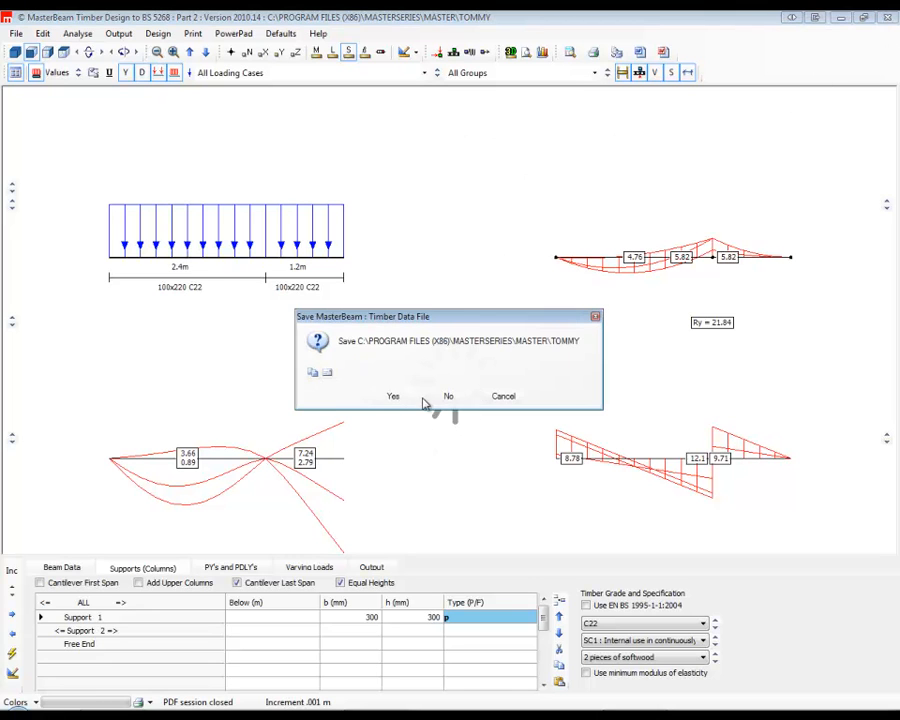
{"action": "left_click", "coordinate": [394, 395]}
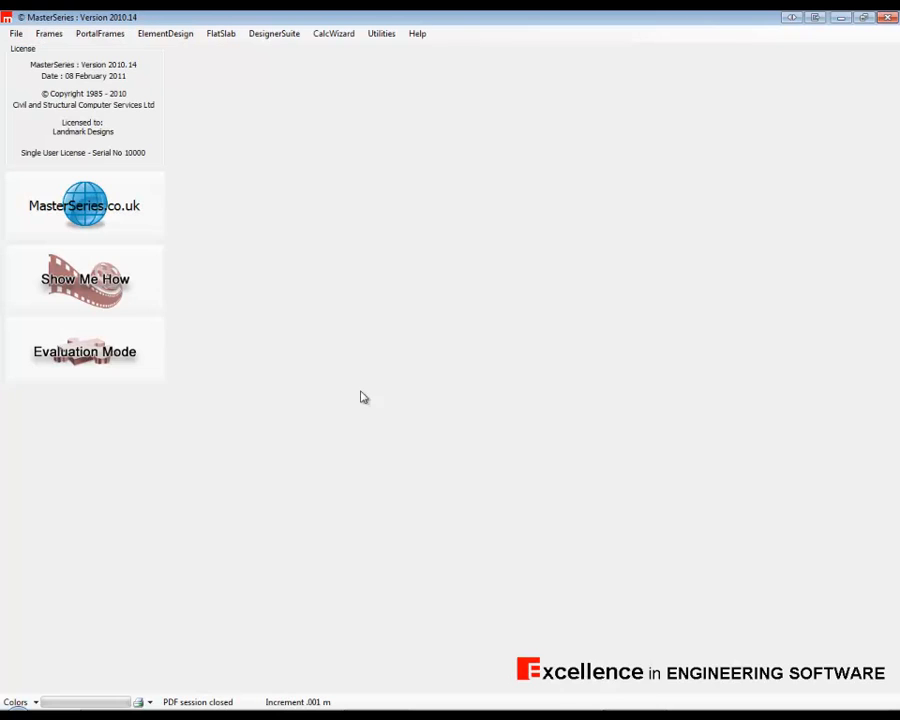
Create a new MasterFrame file named 1 span in the MASTER folder, based on the one span simple beam.
{"action": "left_click", "coordinate": [47, 33]}
{"action": "left_click", "coordinate": [86, 57]}
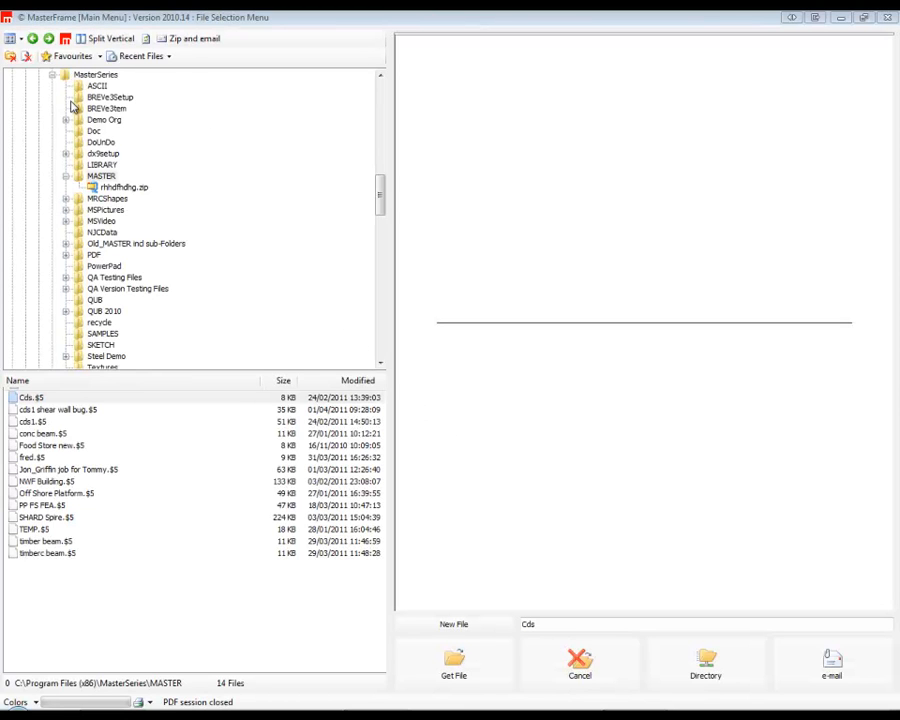
{"action": "left_click", "coordinate": [95, 75]}
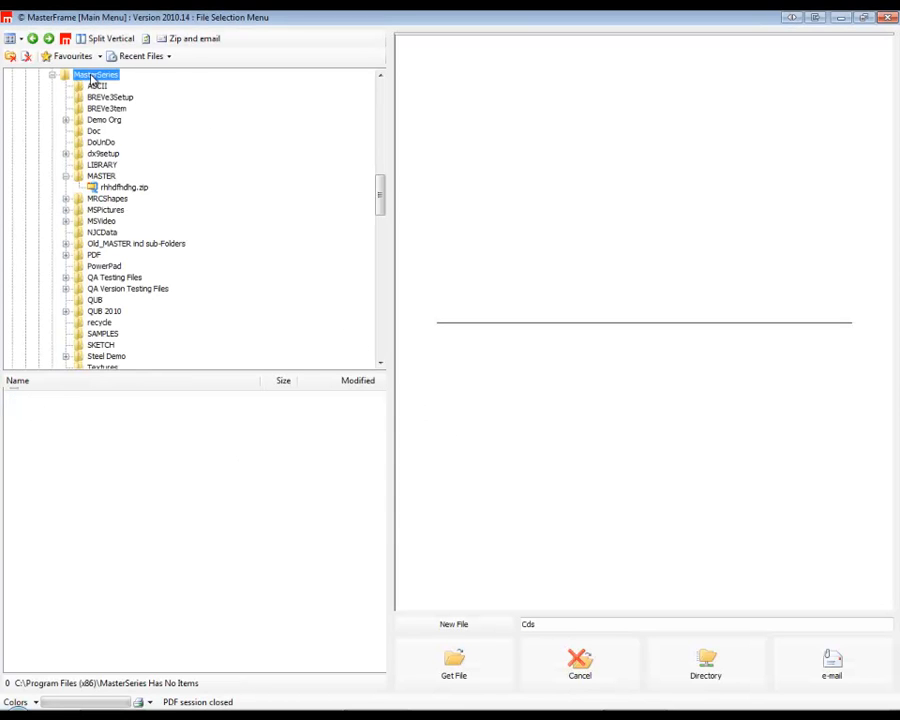
{"action": "left_click", "coordinate": [104, 177]}
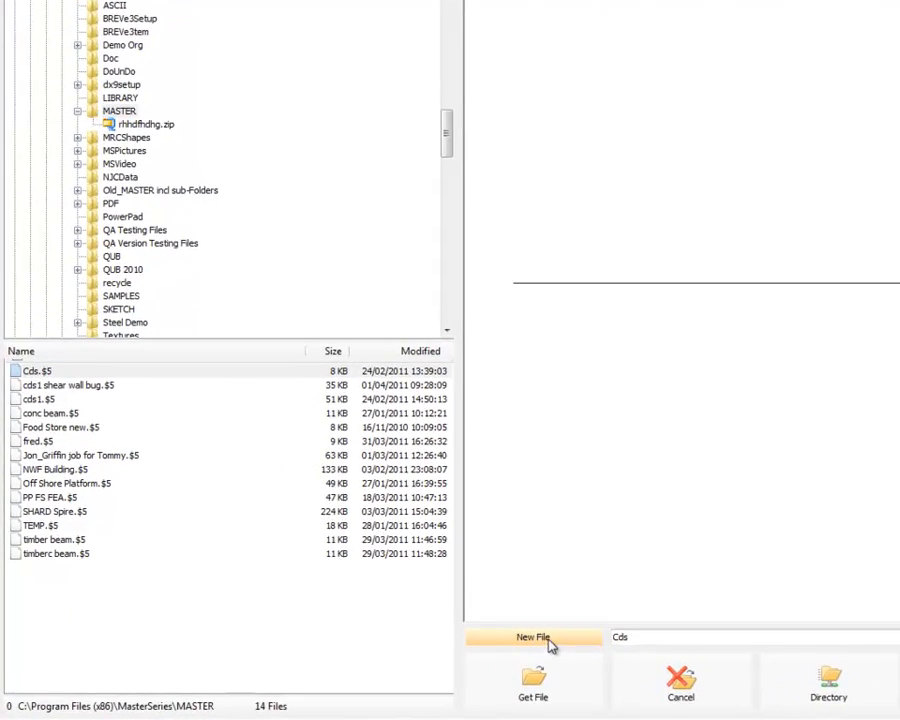
{"action": "left_click", "coordinate": [453, 624]}
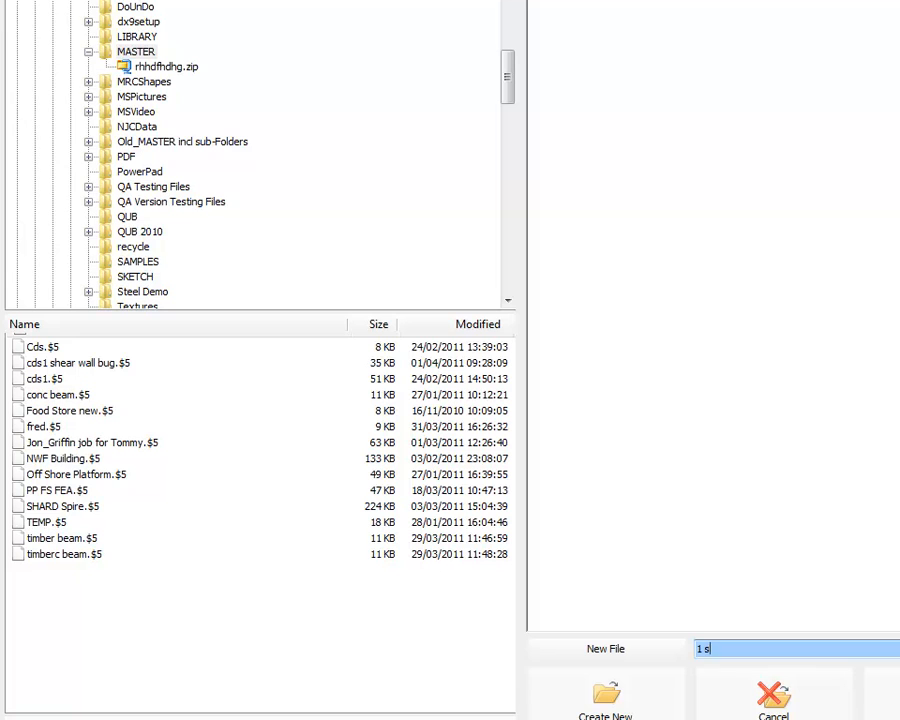
{"action": "left_click", "coordinate": [645, 716]}
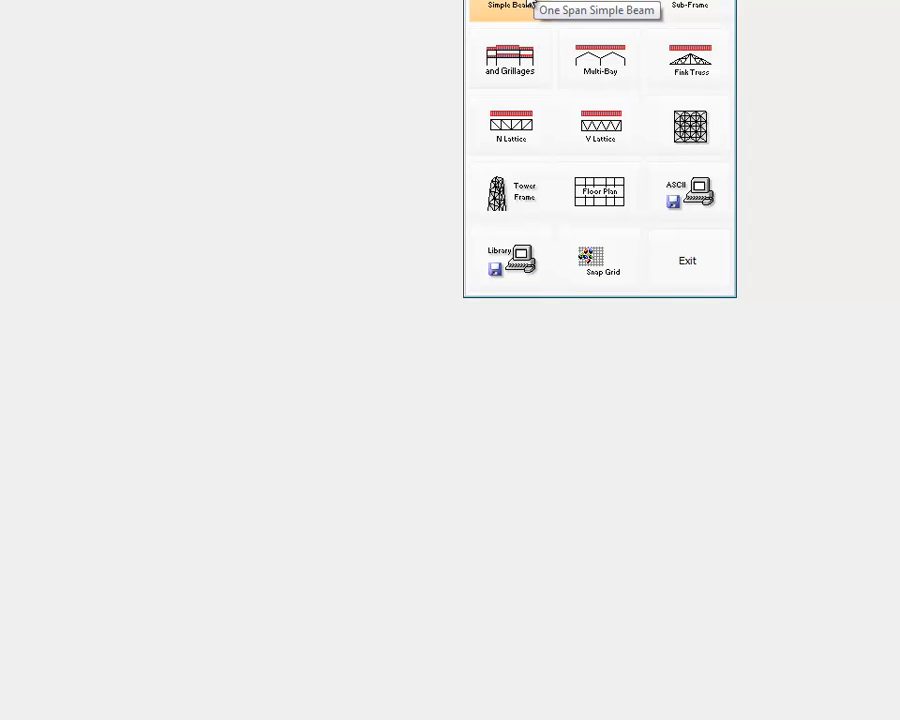
{"action": "left_click", "coordinate": [531, 5]}
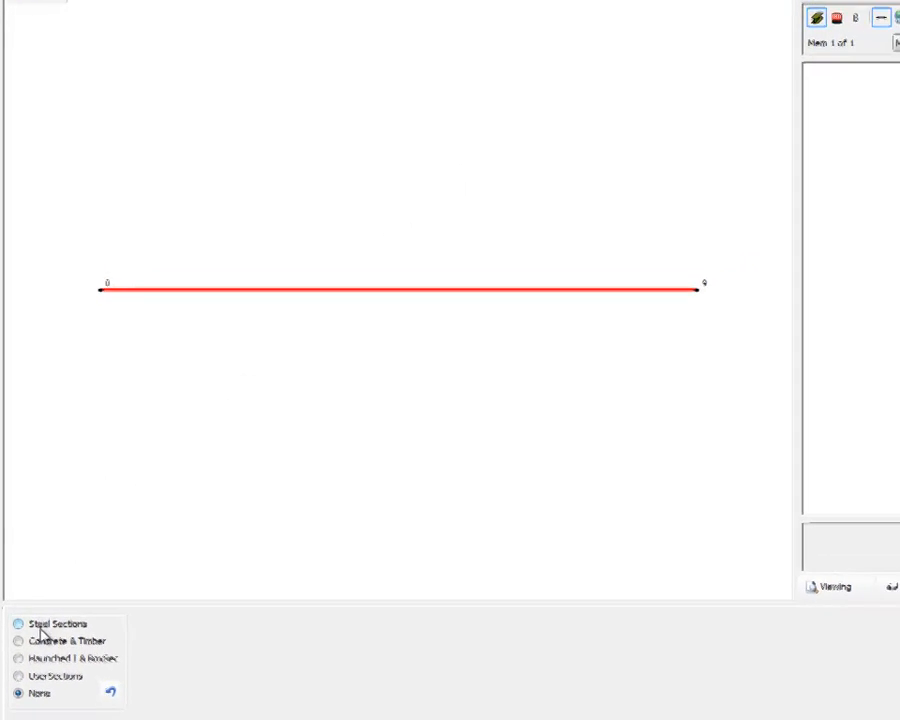
Assign the steel section 250x250x8 SHS 60.3 to the beam member.
{"action": "left_click", "coordinate": [40, 630]}
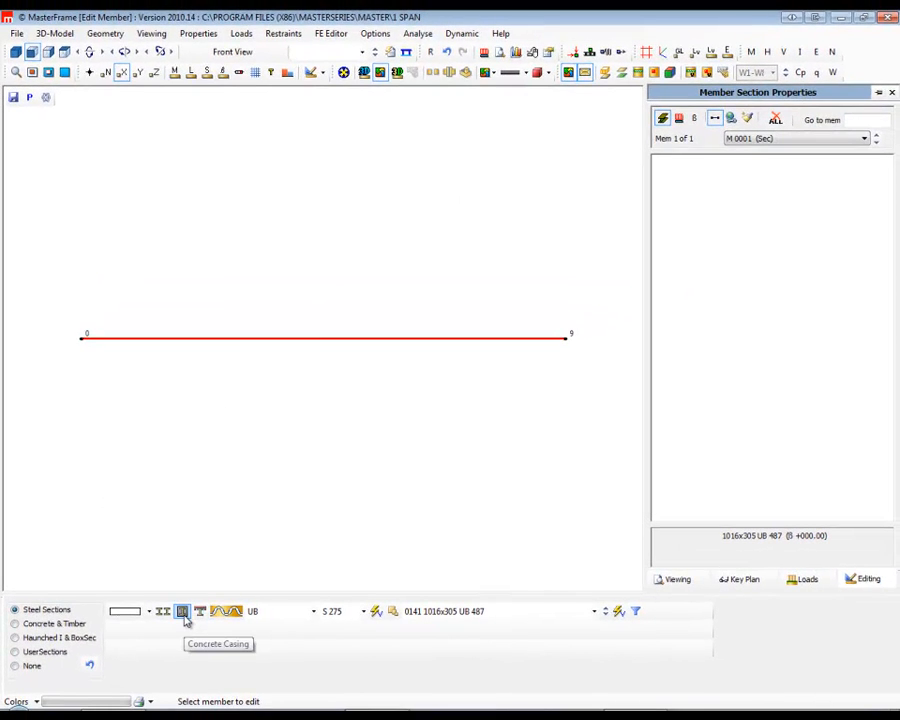
{"action": "left_click", "coordinate": [292, 612]}
{"action": "scroll", "coordinate": [262, 420], "scroll_direction": "down", "scroll_amount": 1}
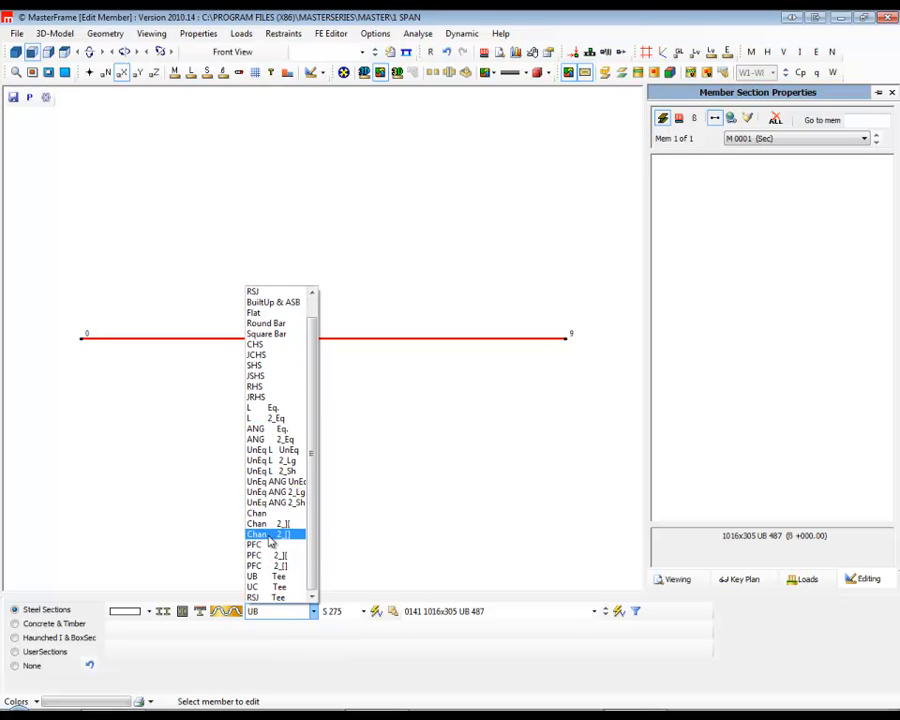
{"action": "scroll", "coordinate": [268, 550], "scroll_direction": "up", "scroll_amount": 1}
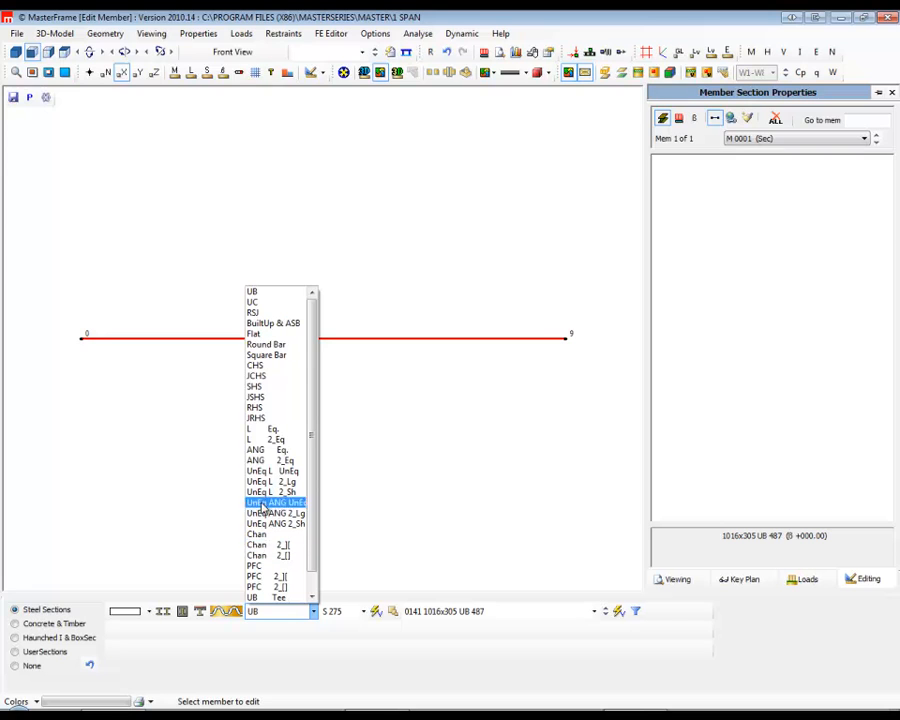
{"action": "left_click", "coordinate": [256, 386]}
{"action": "left_click", "coordinate": [427, 617]}
{"action": "scroll", "coordinate": [437, 551], "scroll_direction": "down", "scroll_amount": 6}
{"action": "scroll", "coordinate": [437, 551], "scroll_direction": "down", "scroll_amount": 8}
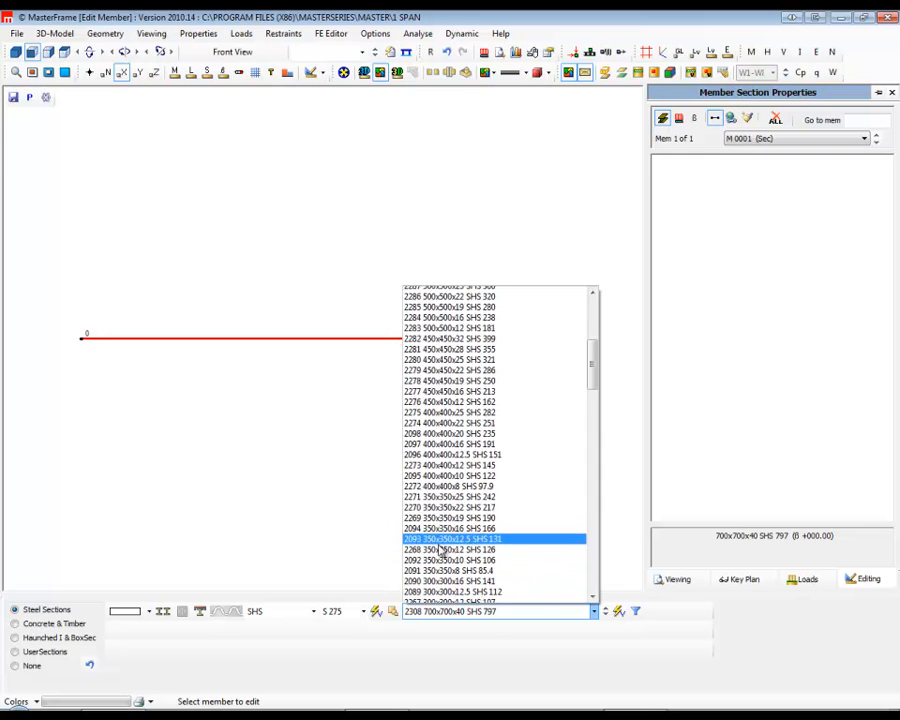
{"action": "left_click", "coordinate": [452, 482]}
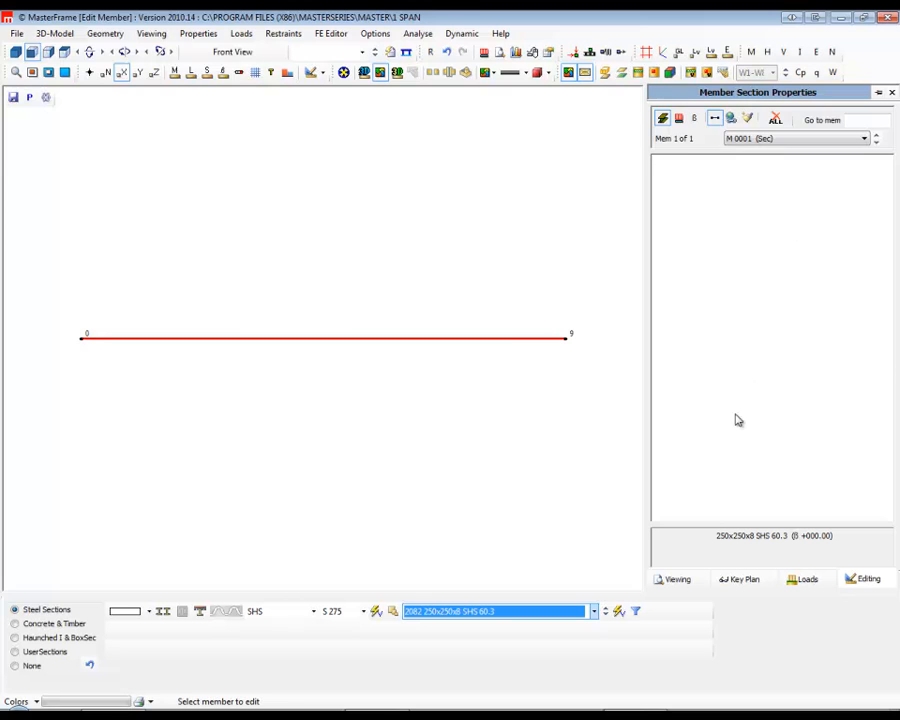
Set the X coordinate of node 0002 to 3 m in the coordinate list.
{"action": "left_click", "coordinate": [101, 35]}
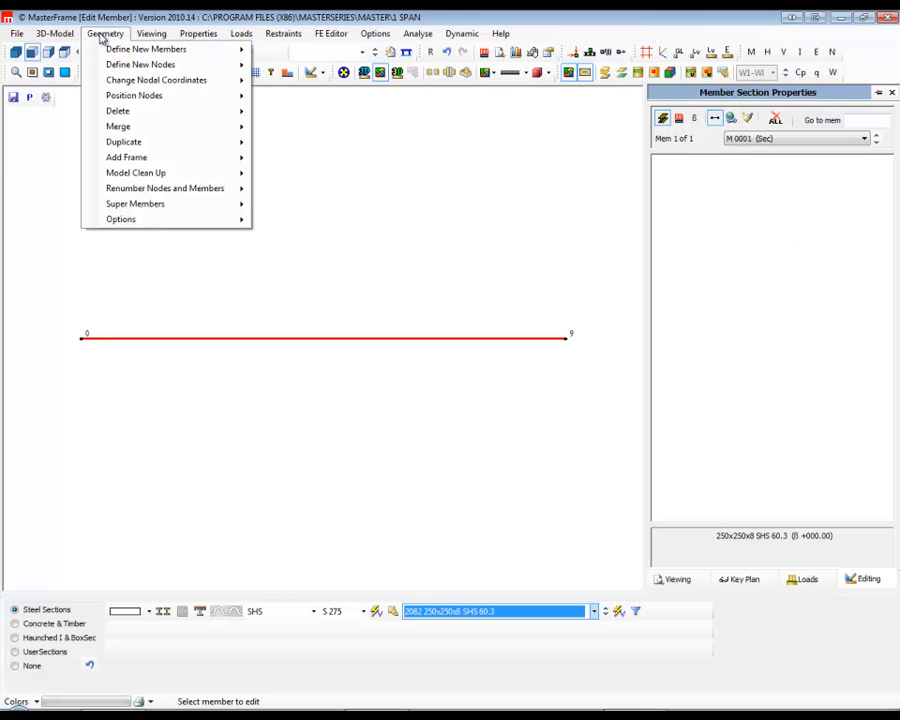
{"action": "mouse_move", "coordinate": [150, 66]}
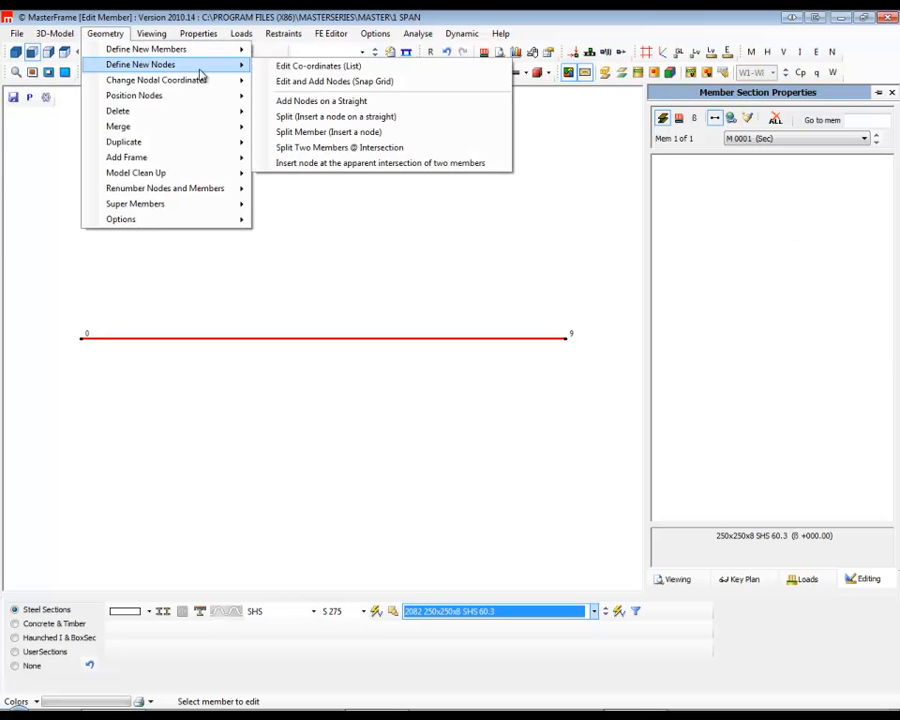
{"action": "left_click", "coordinate": [322, 66]}
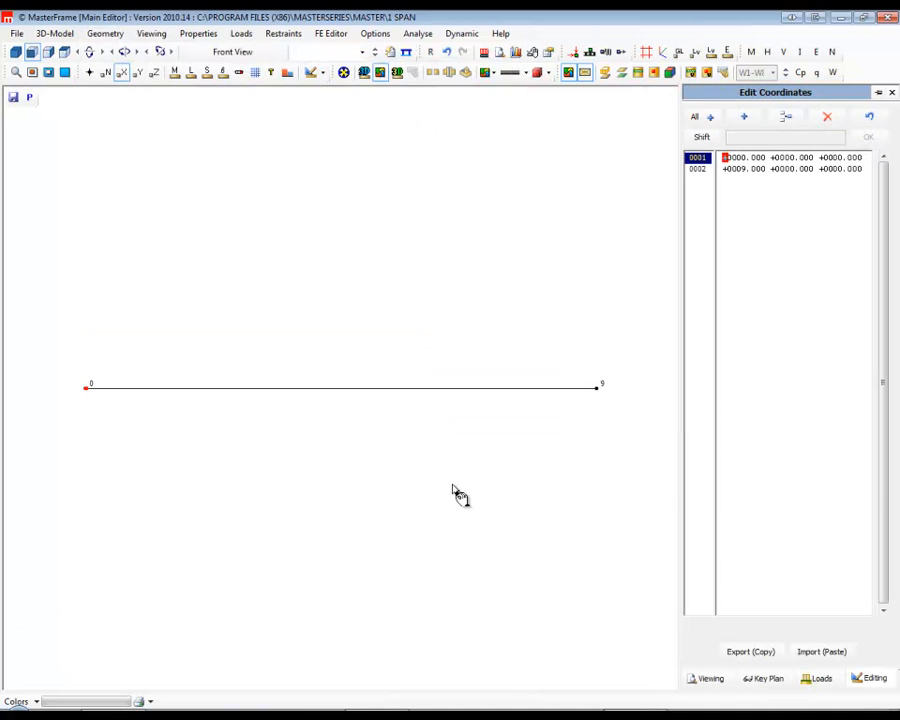
{"action": "left_click", "coordinate": [744, 169]}
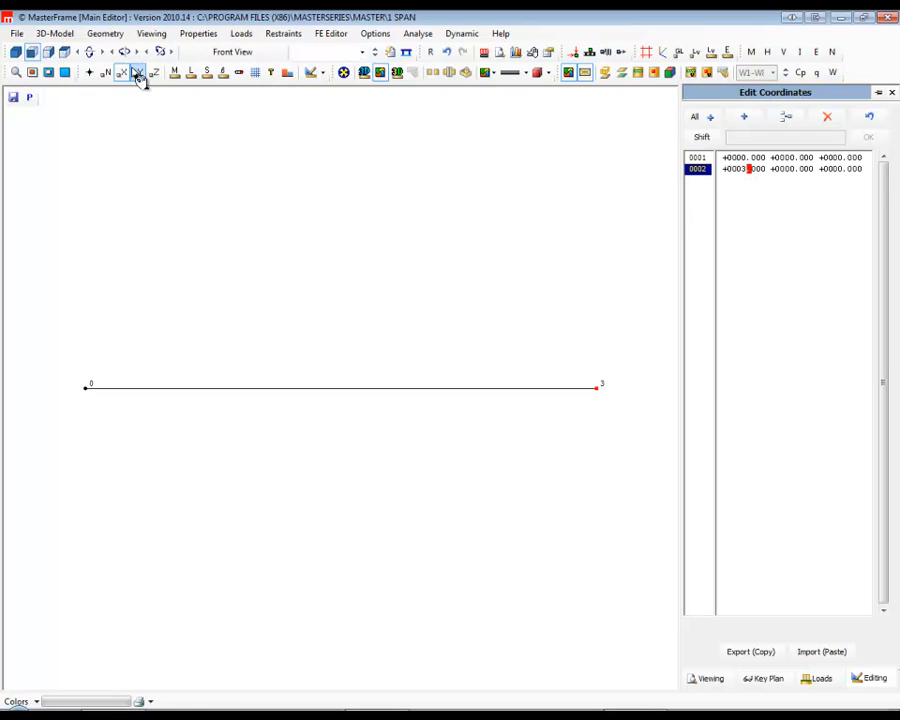
Check the load group titles, then add UDLY, torque eccentricity, PMN moment and PY point load entries to the member's load list.
{"action": "left_click", "coordinate": [242, 36]}
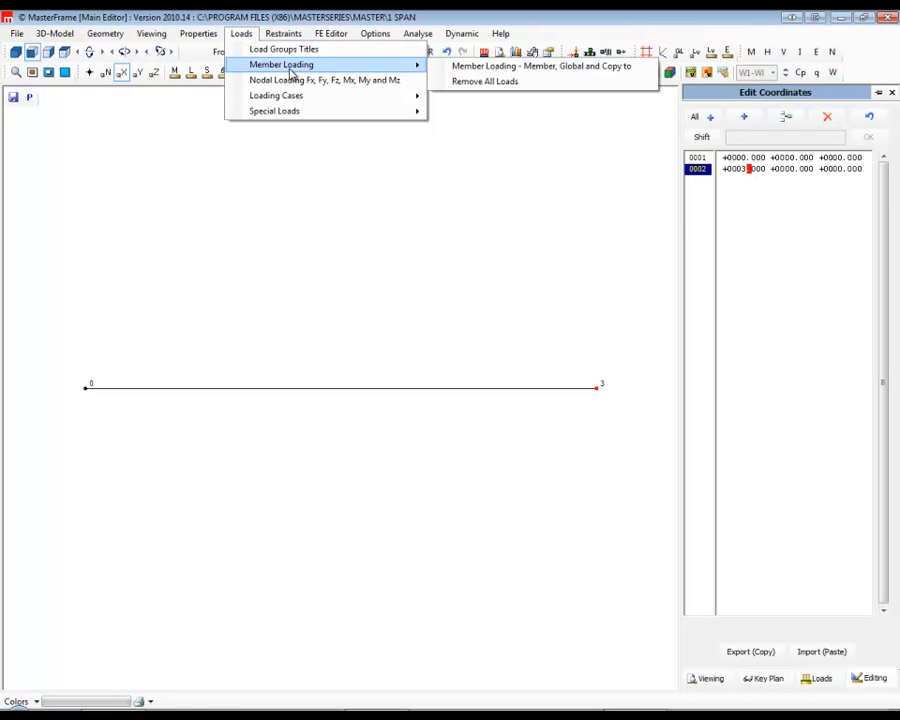
{"action": "left_click", "coordinate": [283, 49]}
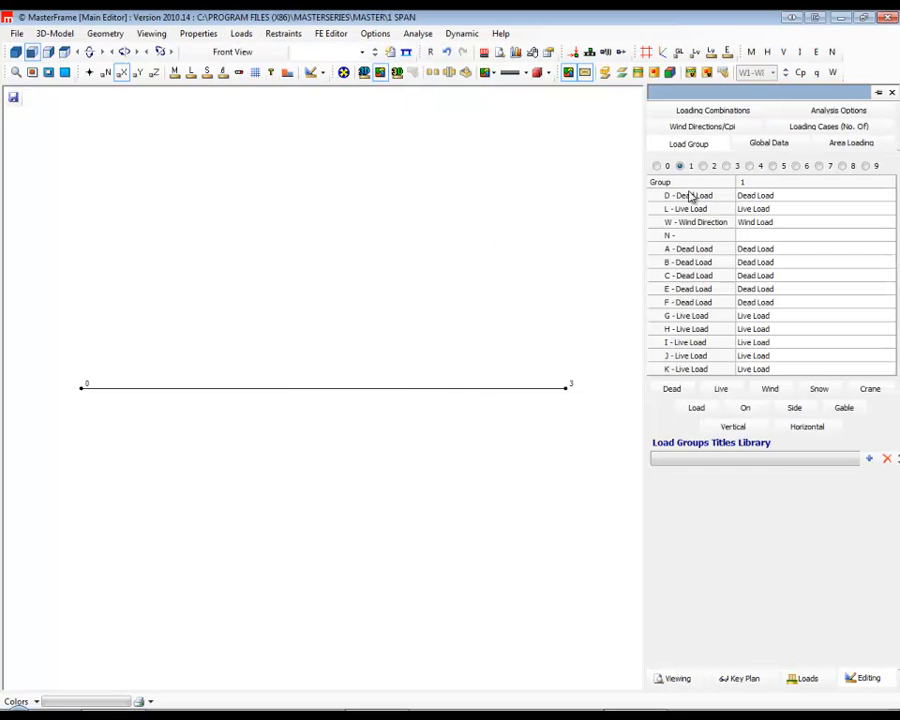
{"action": "left_click", "coordinate": [241, 34]}
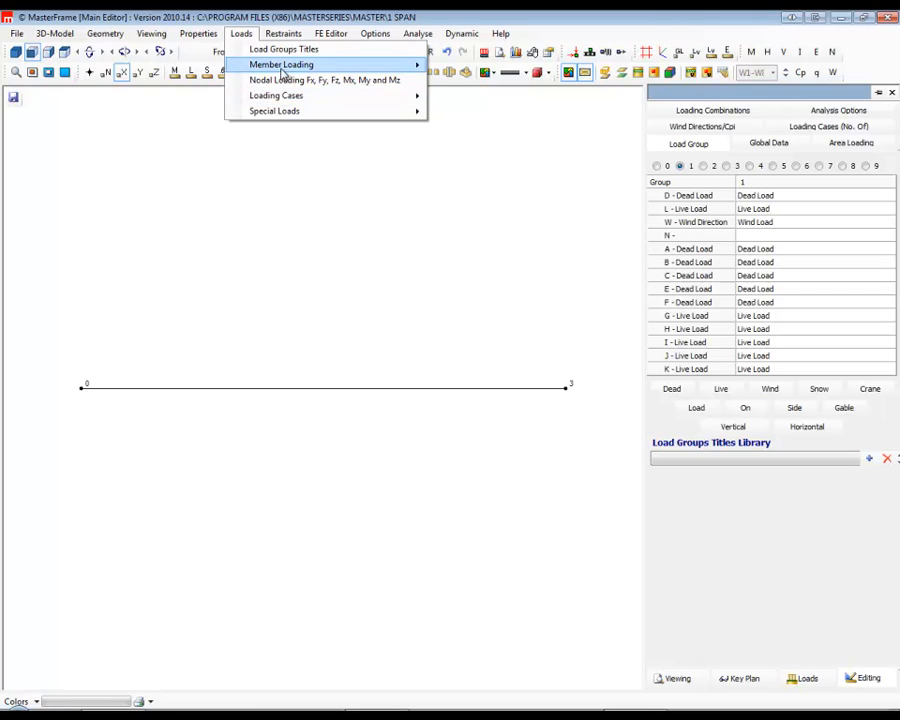
{"action": "mouse_move", "coordinate": [323, 66]}
{"action": "left_click", "coordinate": [490, 67]}
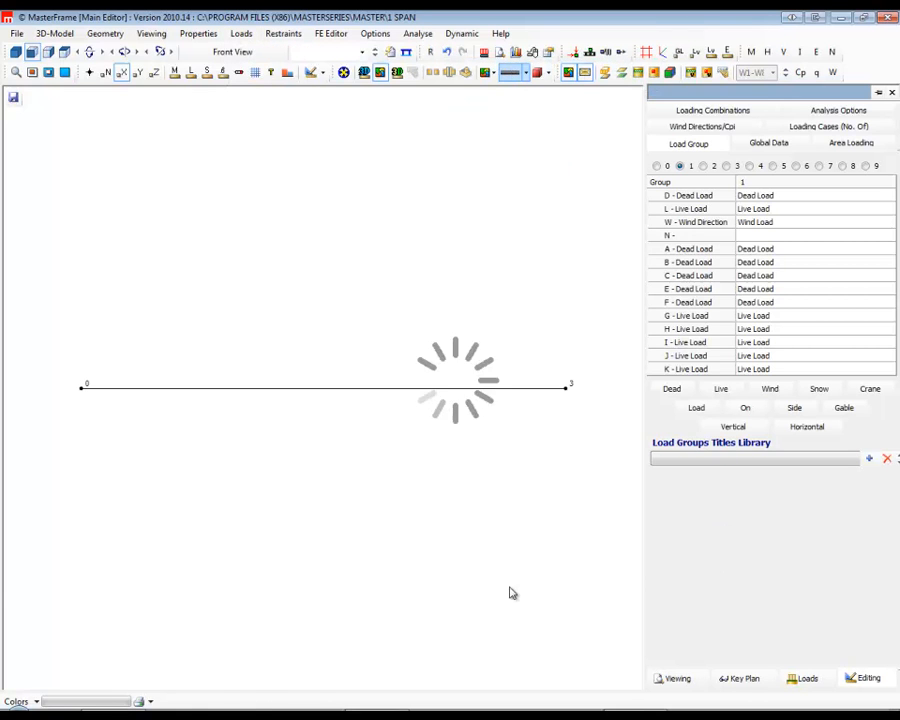
{"action": "left_click", "coordinate": [86, 612]}
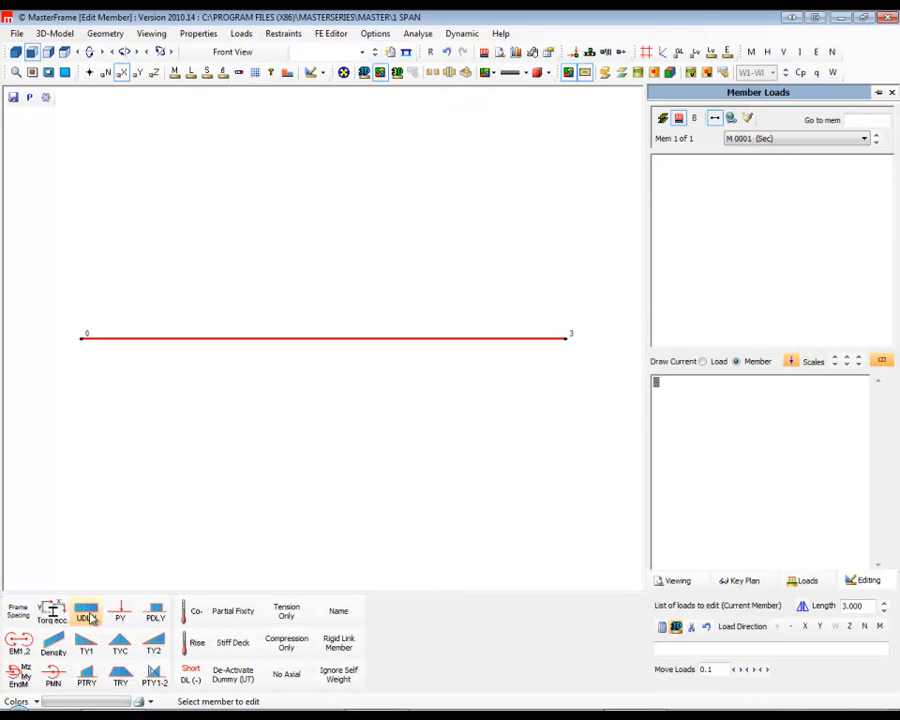
{"action": "left_click", "coordinate": [52, 610]}
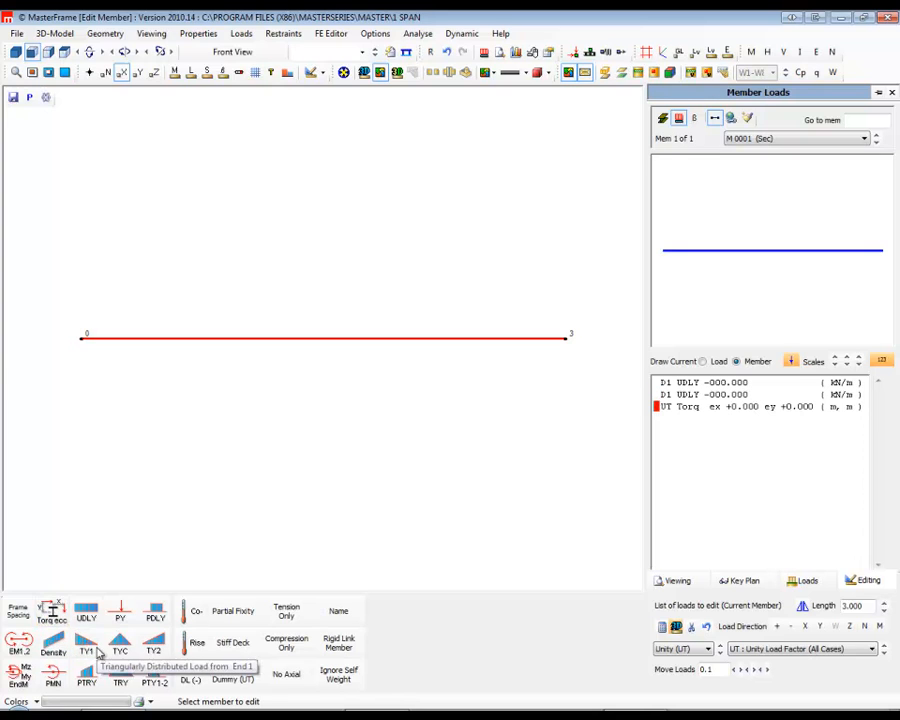
{"action": "left_click", "coordinate": [86, 614]}
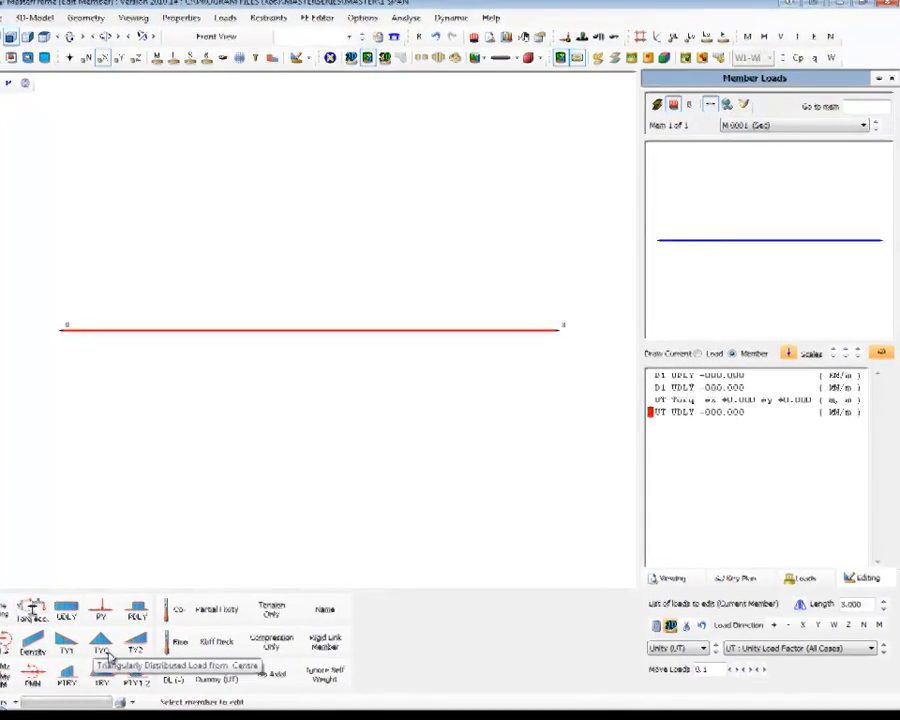
{"action": "left_click", "coordinate": [3, 686]}
{"action": "left_click", "coordinate": [61, 608]}
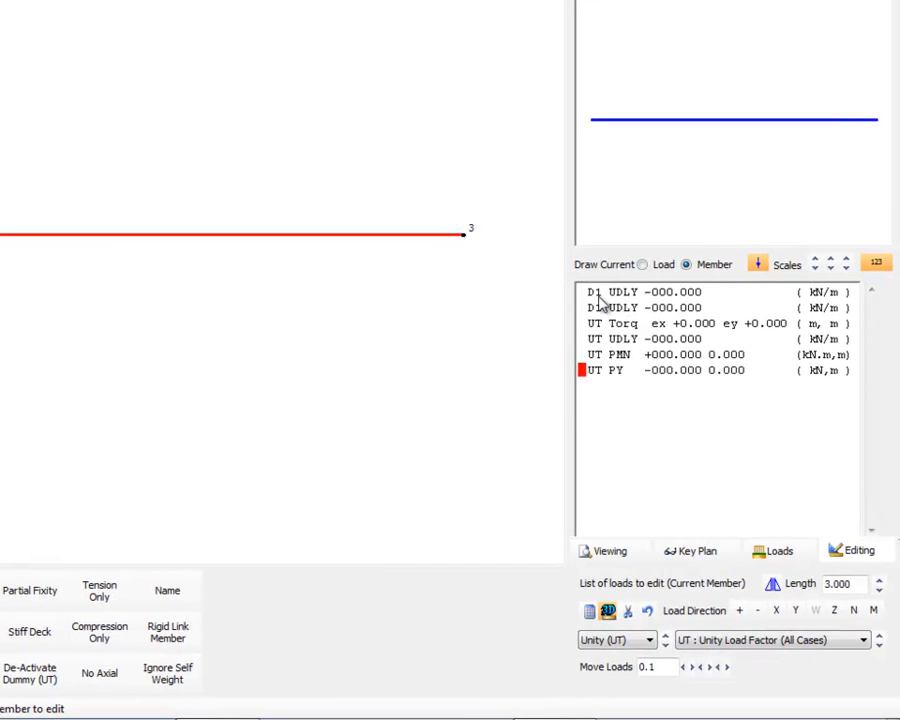
Set the two D1 uniform loads to 10 and 20 kN/m and the first torque eccentricity ex to 0.2 m.
{"action": "left_click", "coordinate": [660, 292]}
{"action": "type", "text": "1"}
{"action": "key", "text": "Down"}
{"action": "key", "text": "Down"}
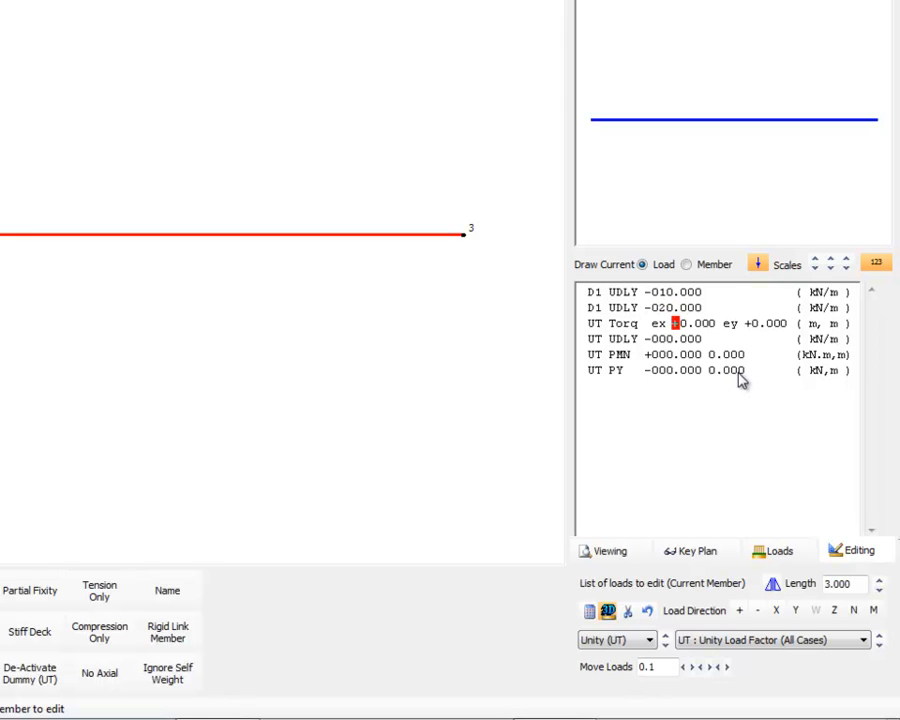
{"action": "key", "text": "Right"}
{"action": "key", "text": "Right"}
{"action": "type", "text": "2"}
{"action": "key", "text": "Return"}
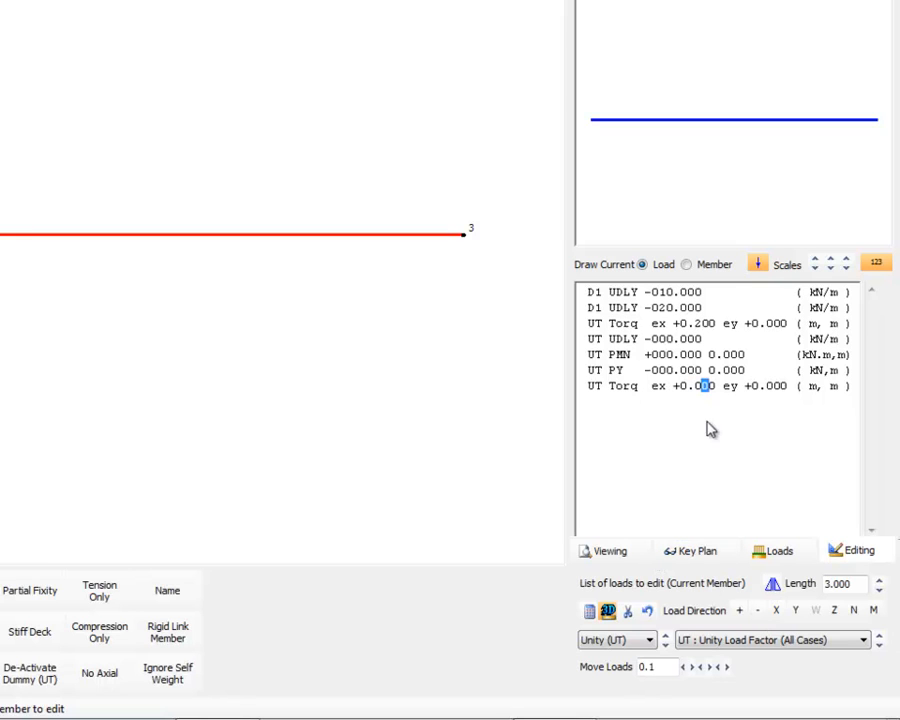
Move the second torque eccentricity entry up the load list to directly below the UT uniform load.
{"action": "left_click", "coordinate": [676, 388]}
{"action": "left_click", "coordinate": [879, 580]}
{"action": "left_click", "coordinate": [879, 582]}
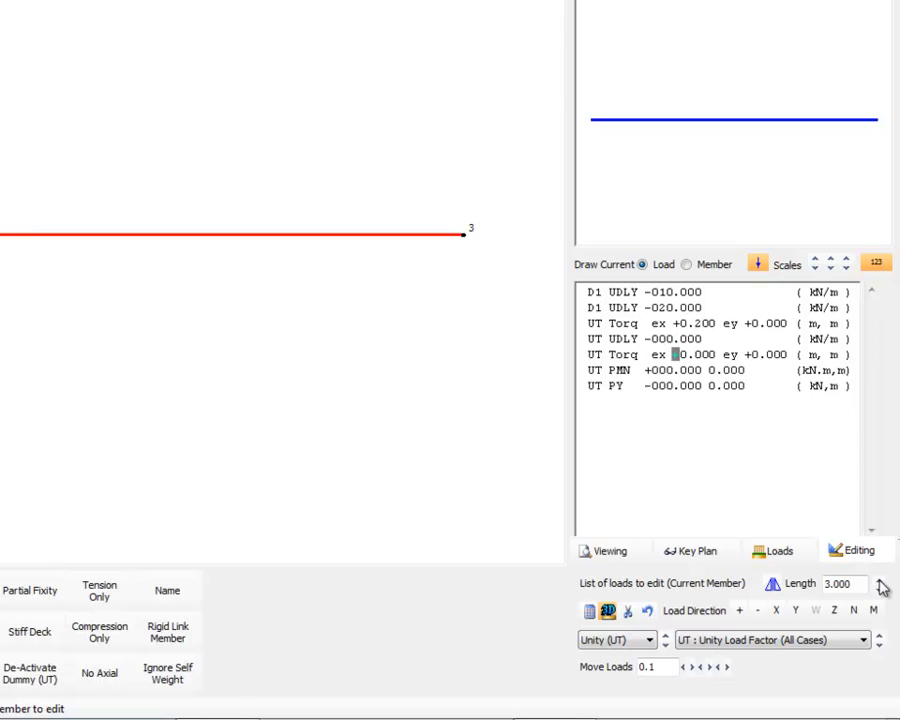
Set the UT uniform load to 5 kN/m and the point moment to 30 kN.m.
{"action": "left_click", "coordinate": [661, 339]}
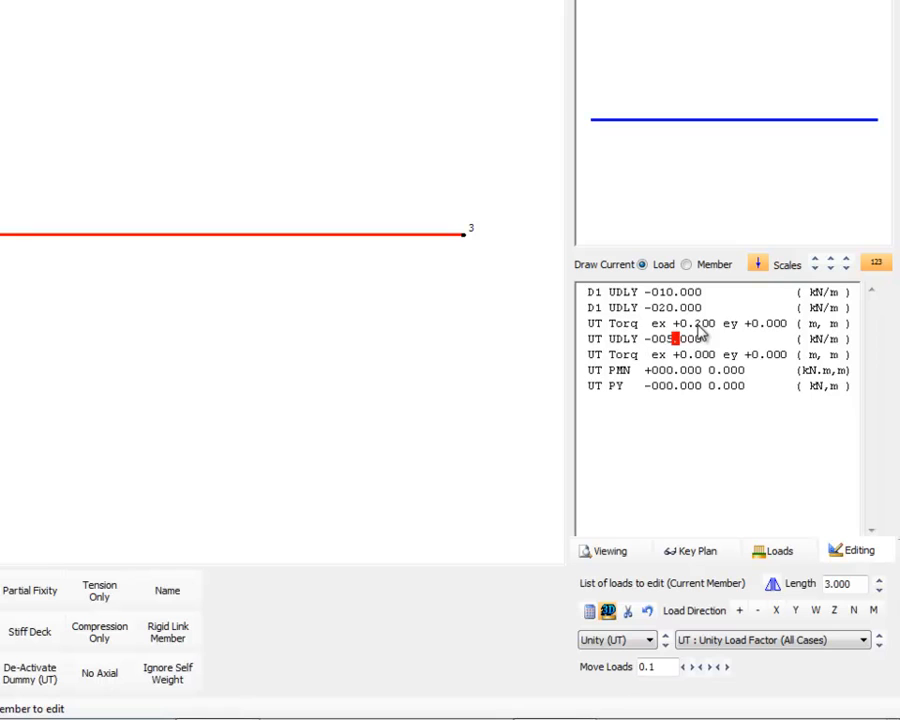
{"action": "left_click", "coordinate": [661, 371]}
{"action": "key", "text": "Left"}
{"action": "key", "text": "Left"}
{"action": "key", "text": "Left"}
{"action": "key", "text": "Left"}
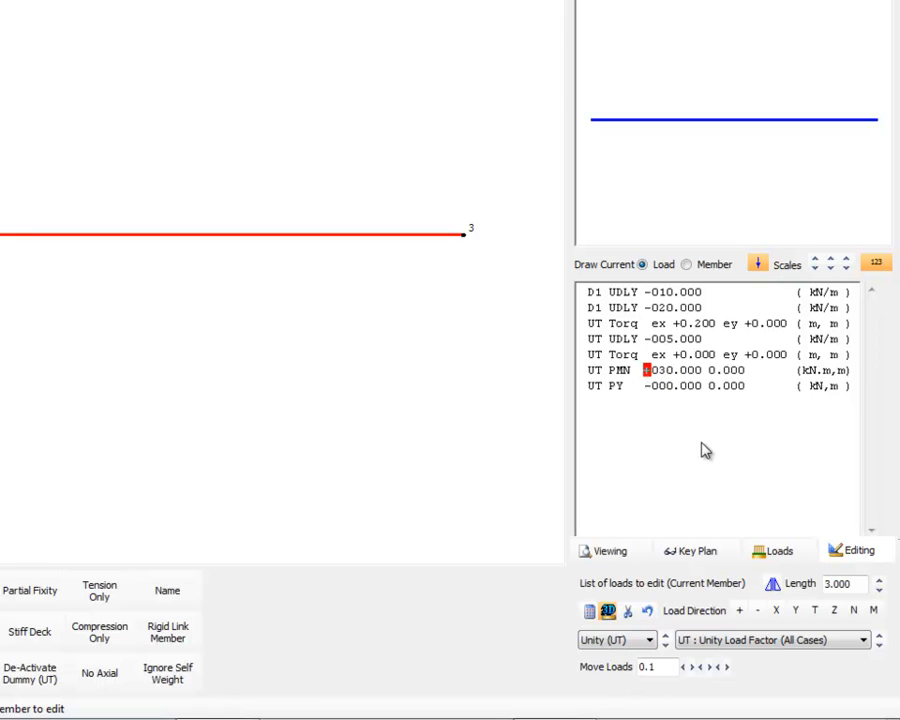
Change the point moment's direction to X and set the PY point load to 25 kN.
{"action": "left_click", "coordinate": [623, 370]}
{"action": "type", "text": "x"}
{"action": "left_click", "coordinate": [665, 387]}
{"action": "type", "text": "25"}
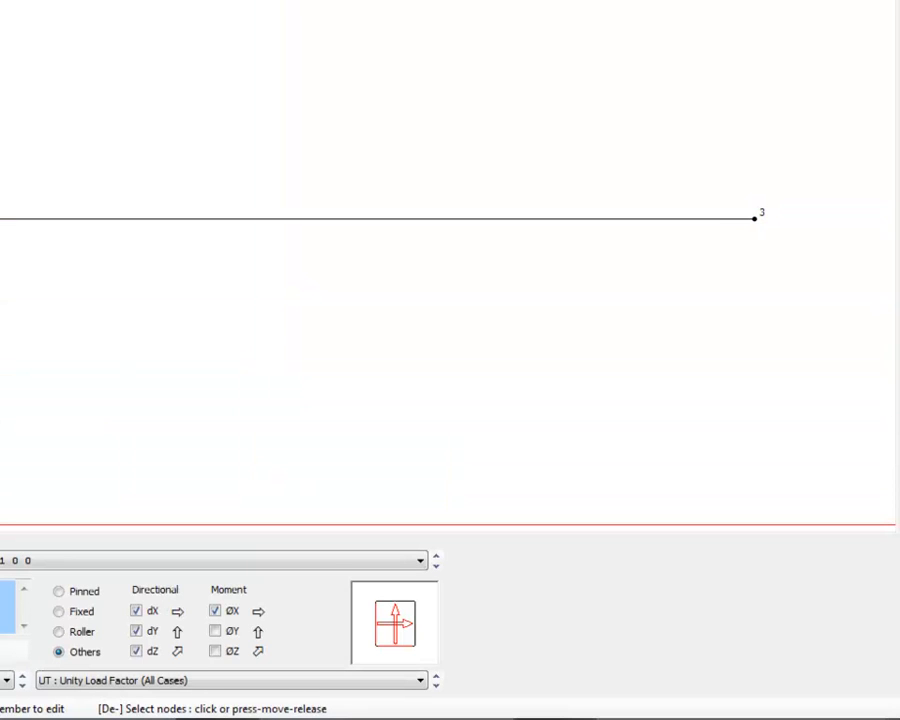
Choose a fixed support and give the node at 3 m a rotational X spring of 1000 kN.m/Radian.
{"action": "left_click", "coordinate": [59, 612]}
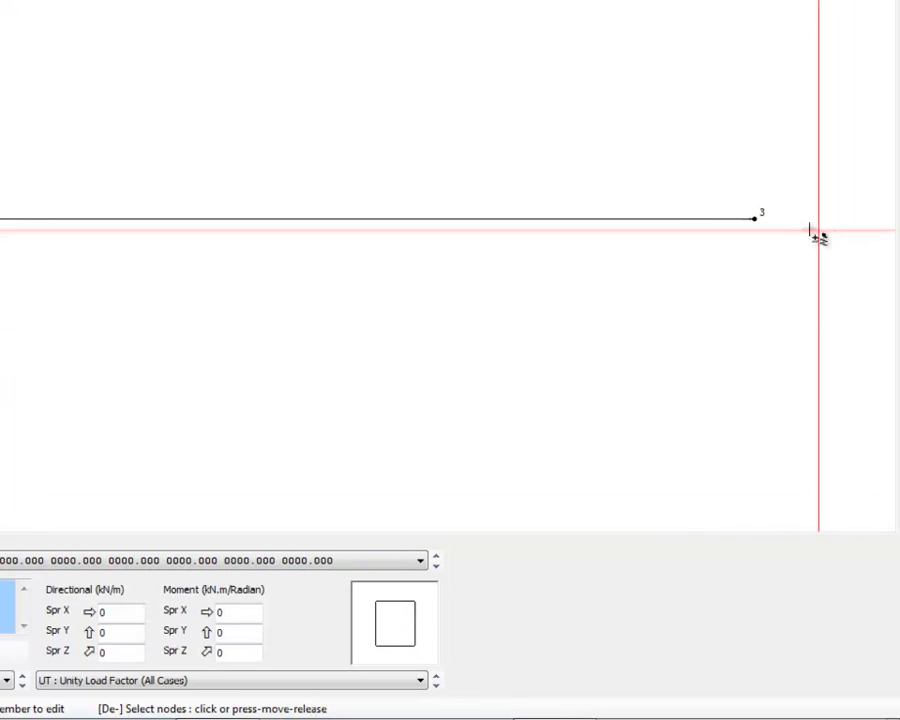
{"action": "left_click", "coordinate": [753, 218]}
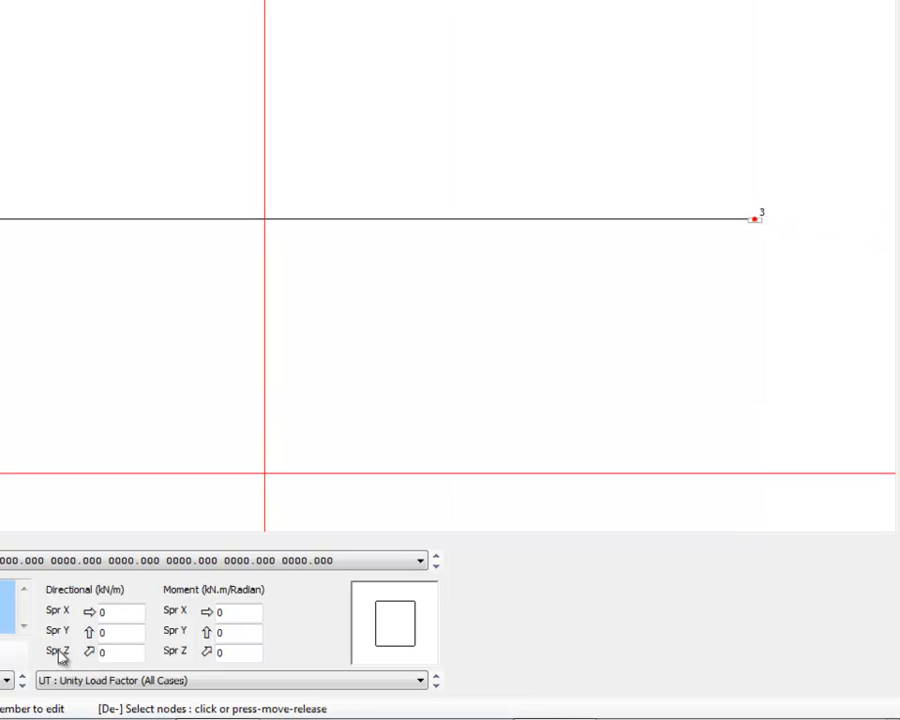
{"action": "left_click", "coordinate": [114, 632]}
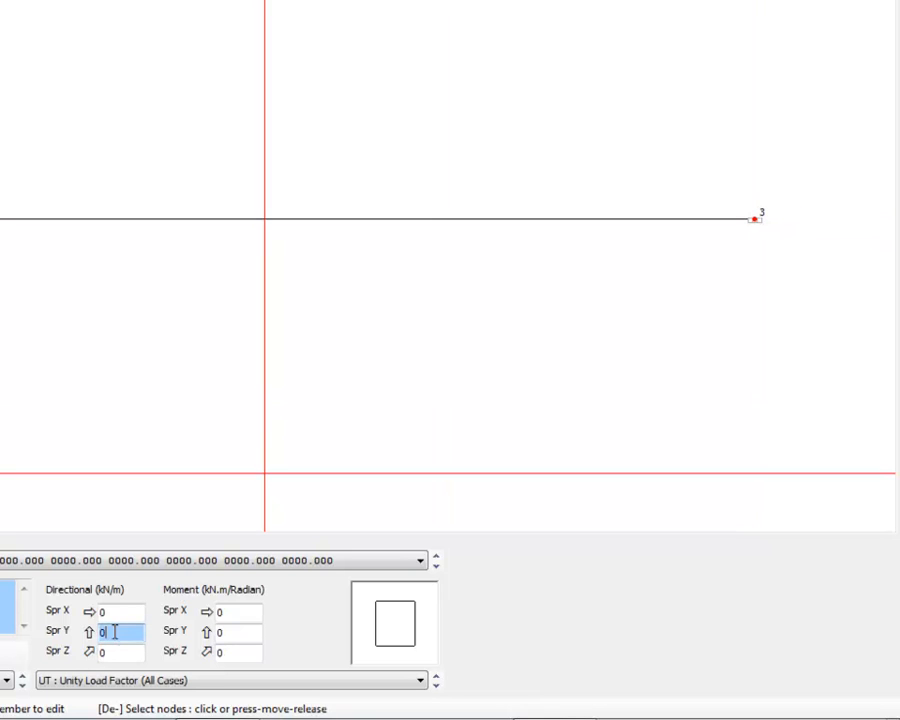
{"action": "left_click", "coordinate": [235, 614]}
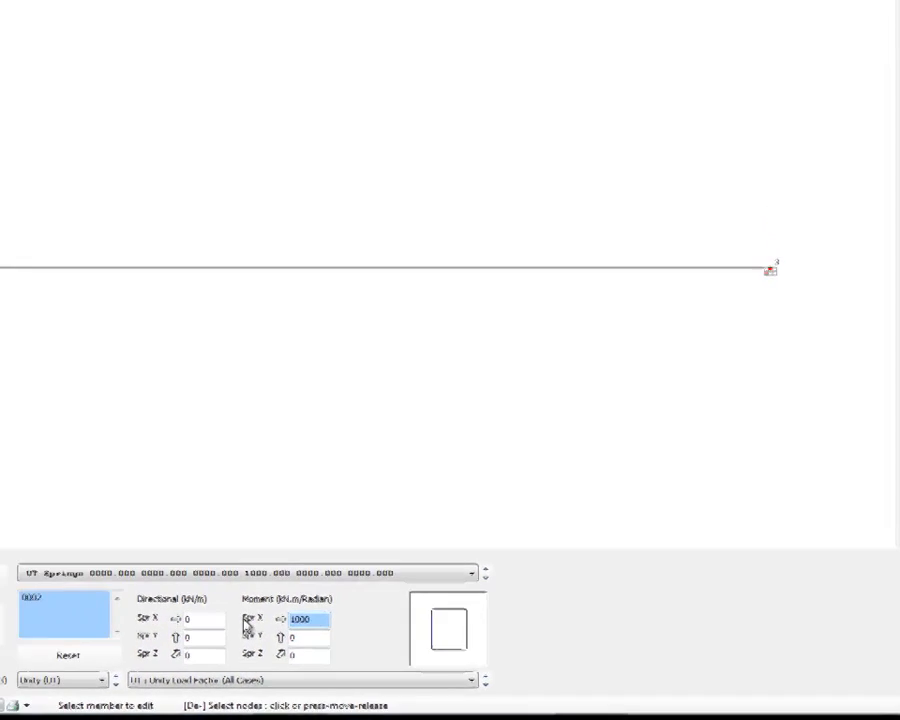
Analyse the beam as a space frame and open the graphical analysis output.
{"action": "left_click", "coordinate": [416, 36]}
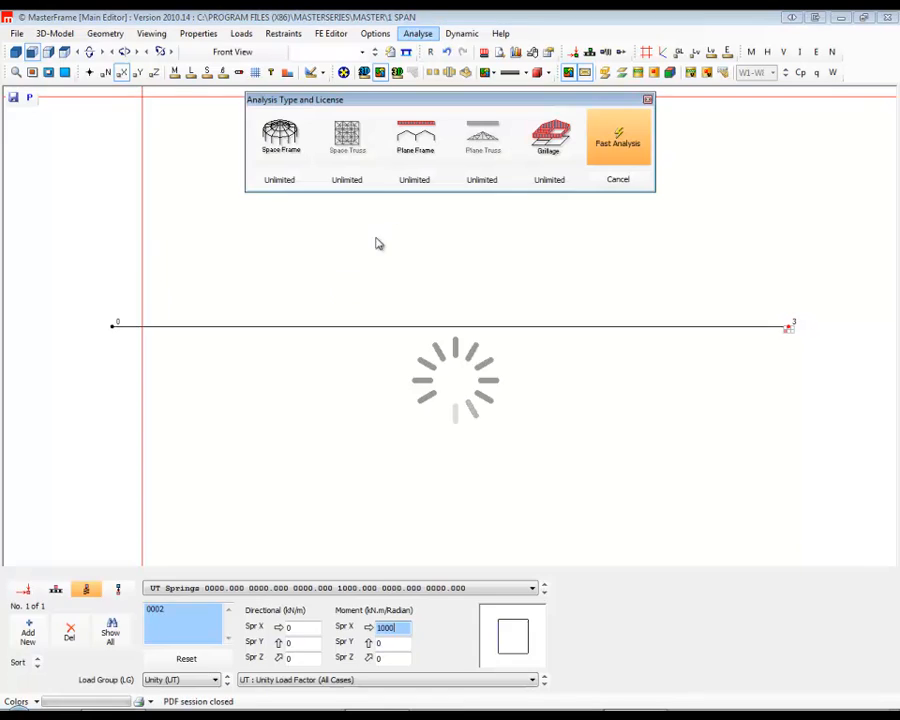
{"action": "left_click", "coordinate": [281, 137]}
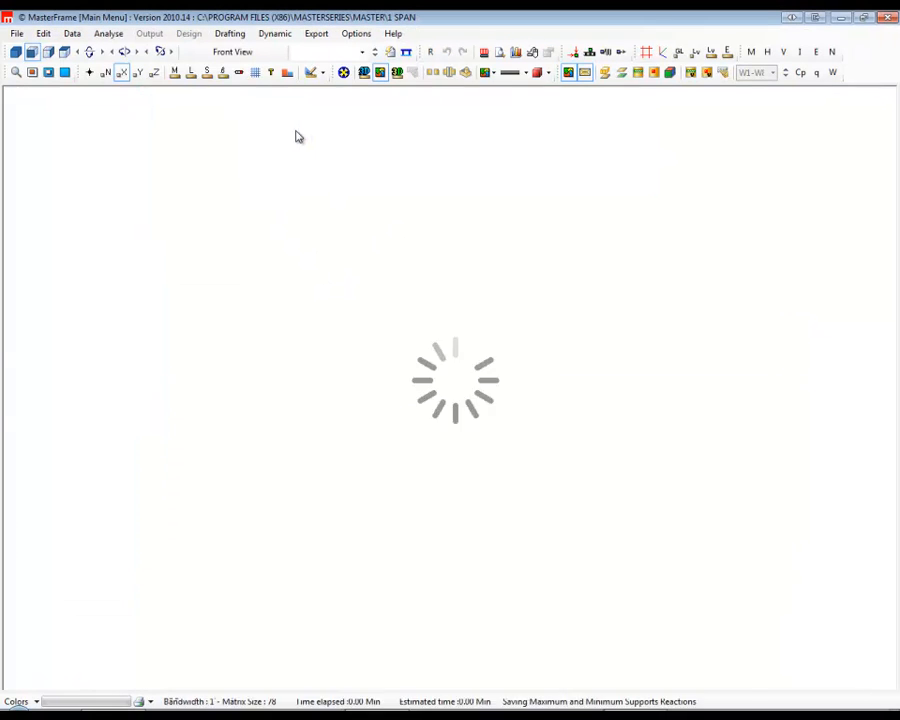
{"action": "left_click", "coordinate": [152, 36]}
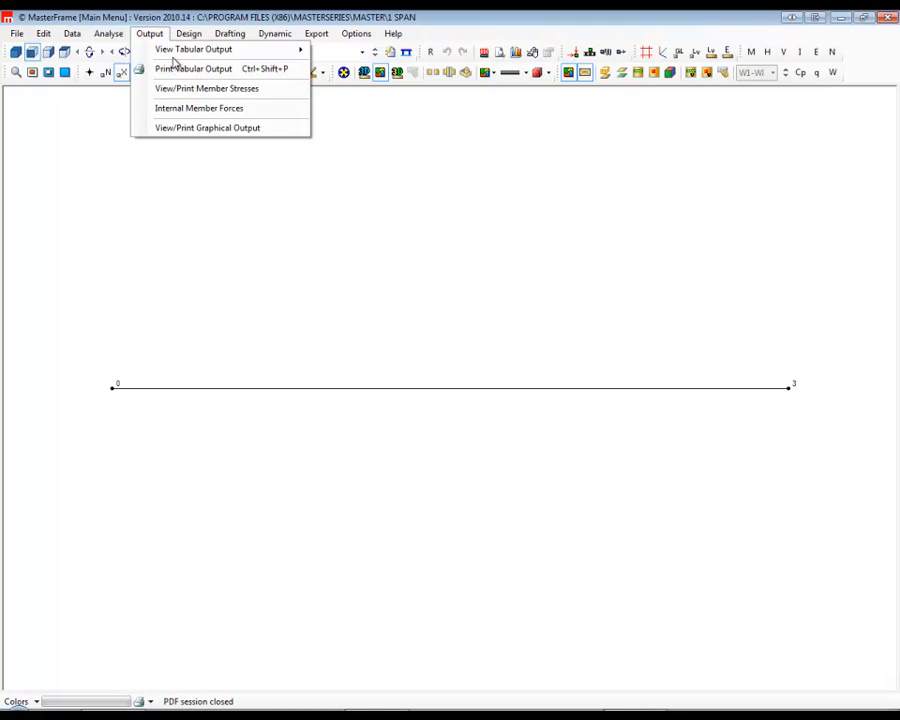
{"action": "left_click", "coordinate": [208, 128]}
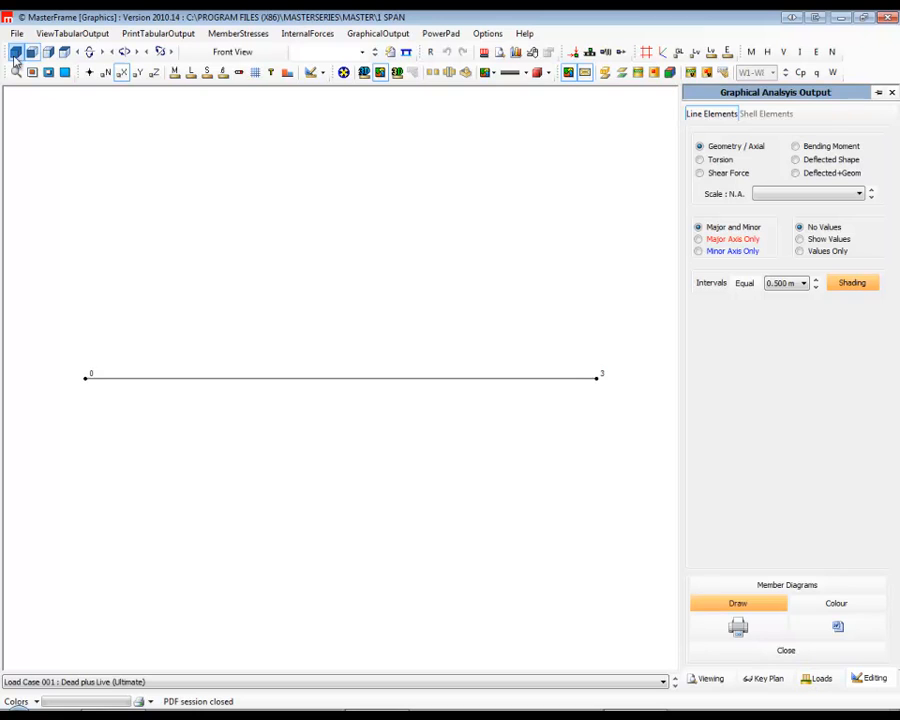
View the beam's bending moment diagram in 3D at a scale of 100, followed by its deflected shape over the geometry.
{"action": "left_click", "coordinate": [15, 51]}
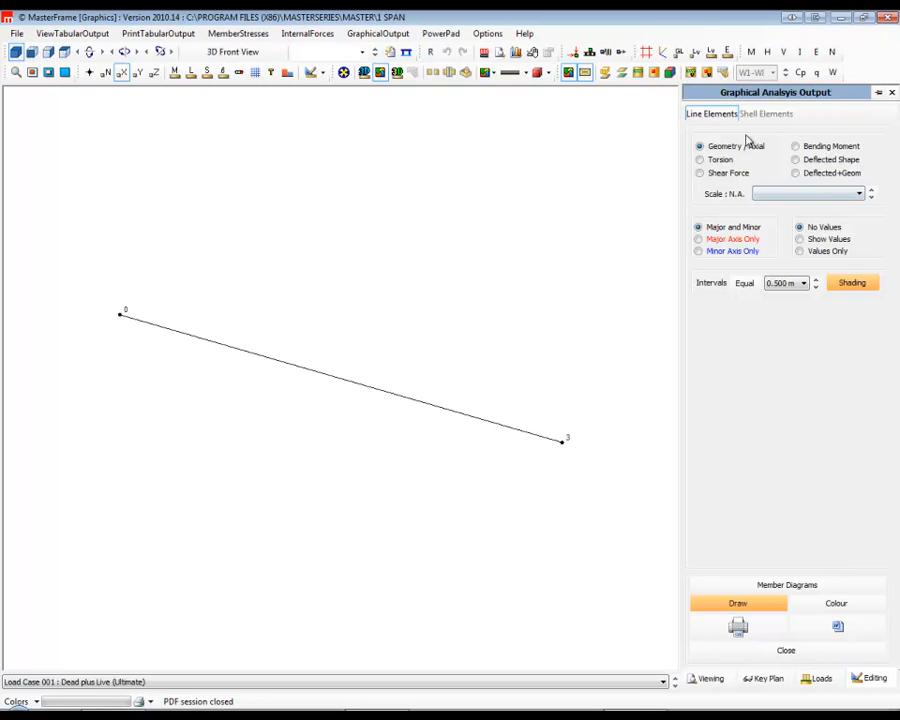
{"action": "left_click", "coordinate": [796, 146]}
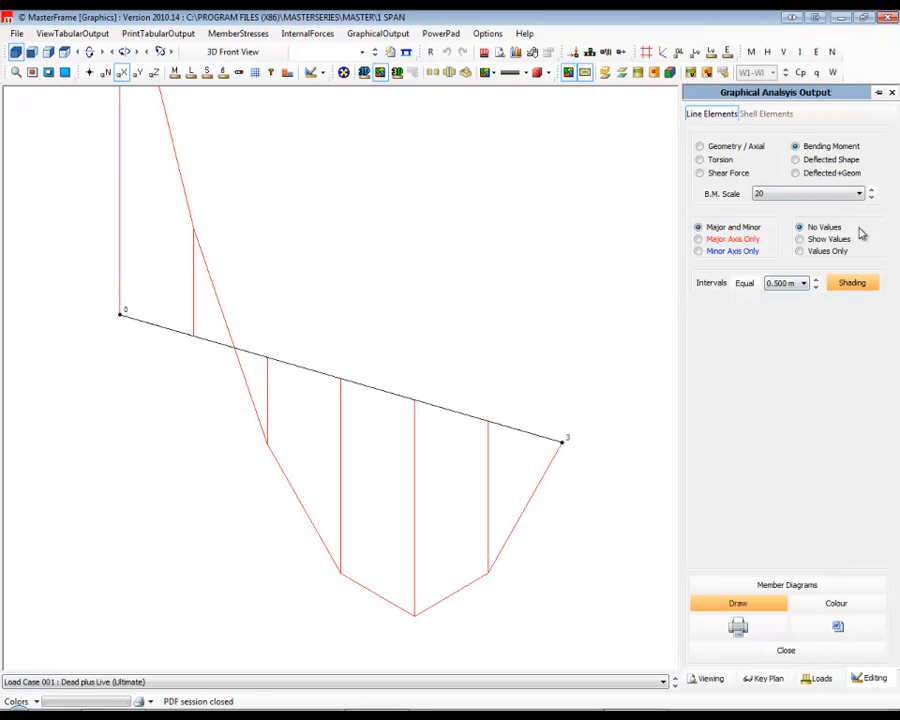
{"action": "left_click", "coordinate": [871, 199]}
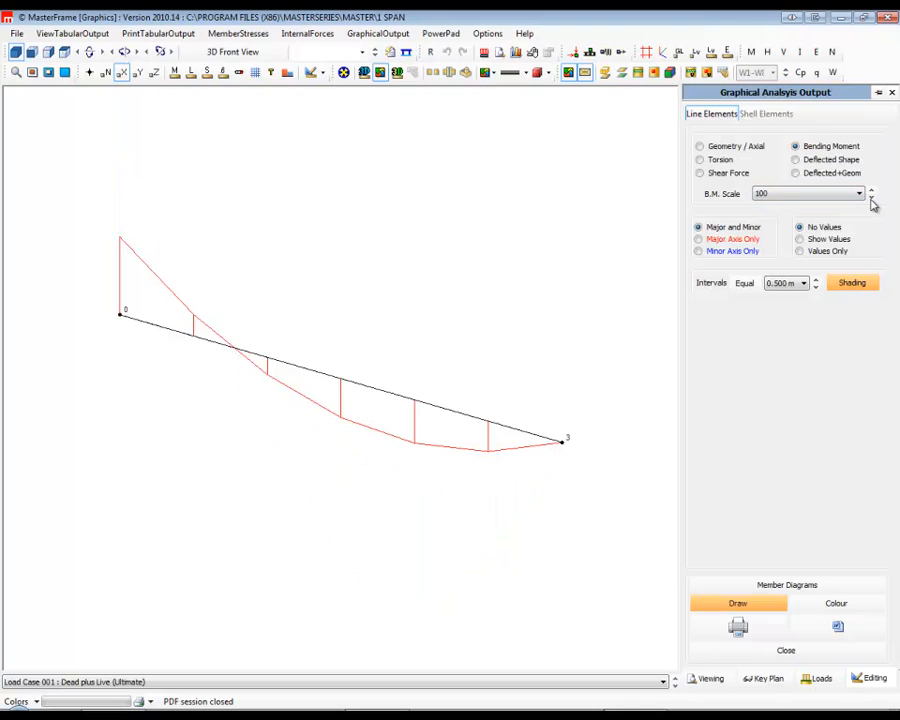
{"action": "left_click", "coordinate": [796, 160]}
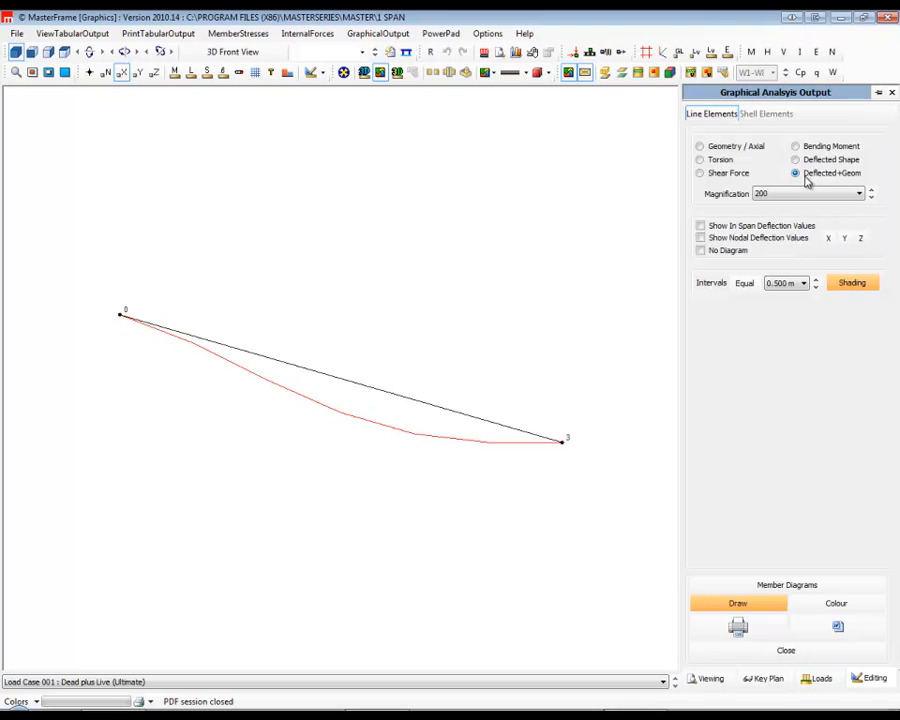
Display the beam's torsion diagram at a torque scale of 20, and close the graphical output after examining it.
{"action": "left_click", "coordinate": [713, 166]}
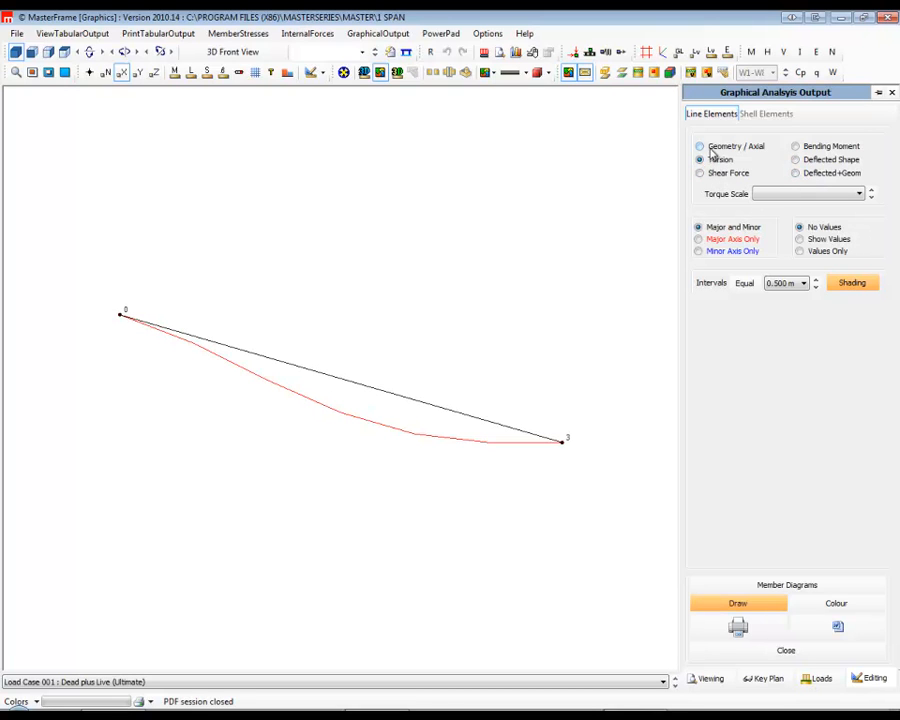
{"action": "left_click", "coordinate": [700, 147]}
{"action": "left_click", "coordinate": [700, 161]}
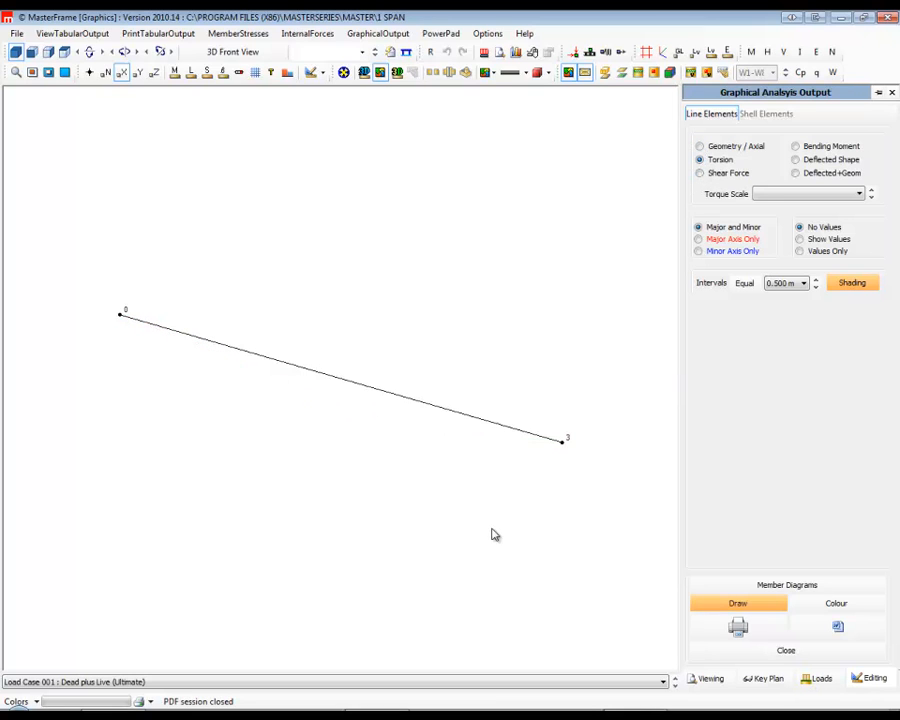
{"action": "left_click", "coordinate": [872, 195]}
{"action": "left_click", "coordinate": [872, 197]}
{"action": "left_click", "coordinate": [872, 197]}
{"action": "left_click", "coordinate": [872, 197]}
{"action": "left_click", "coordinate": [872, 197]}
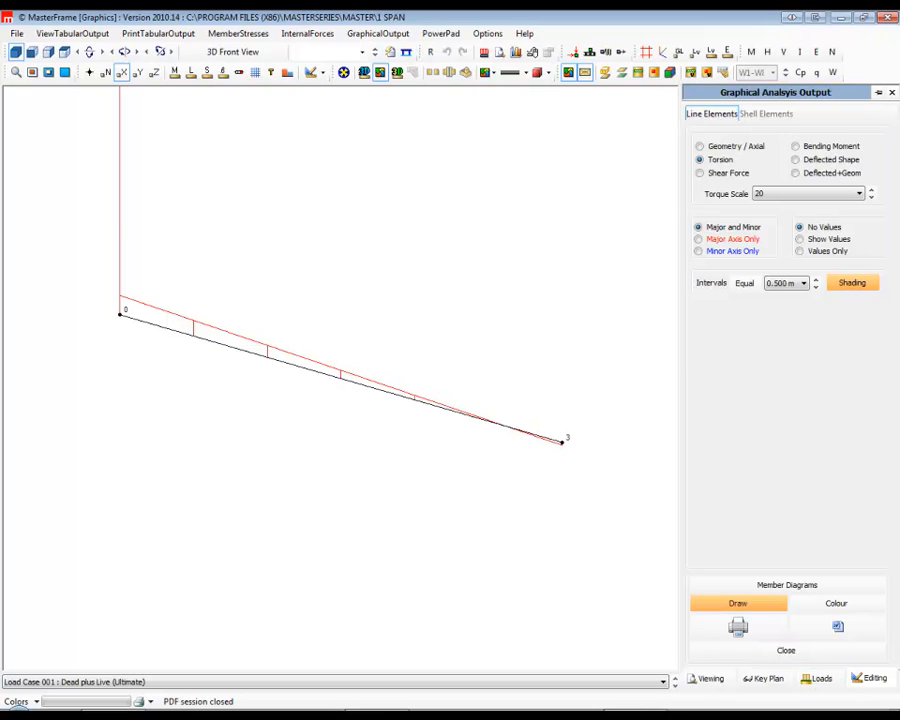
{"action": "left_click", "coordinate": [891, 94]}
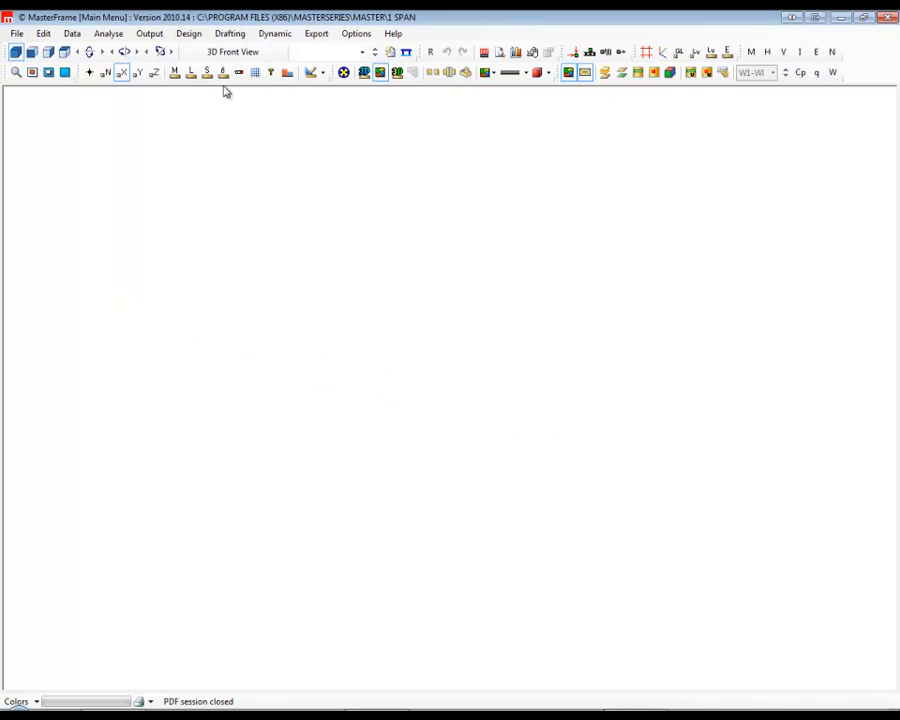
Edit the member loading so the UT 30 kN.m point moment acts at 2 m along the beam.
{"action": "left_click", "coordinate": [44, 33]}
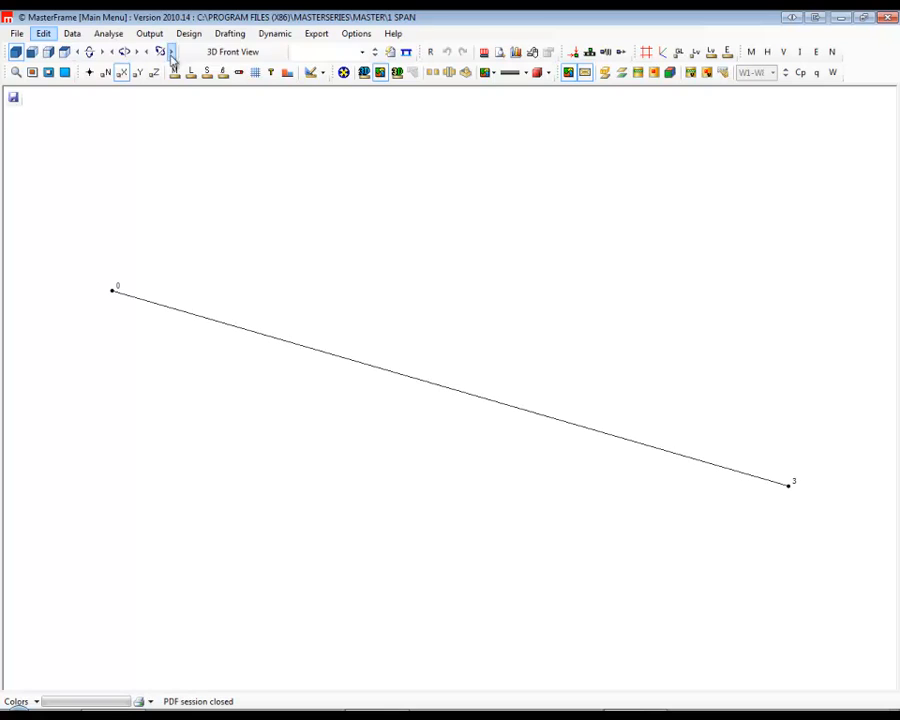
{"action": "left_click", "coordinate": [241, 33]}
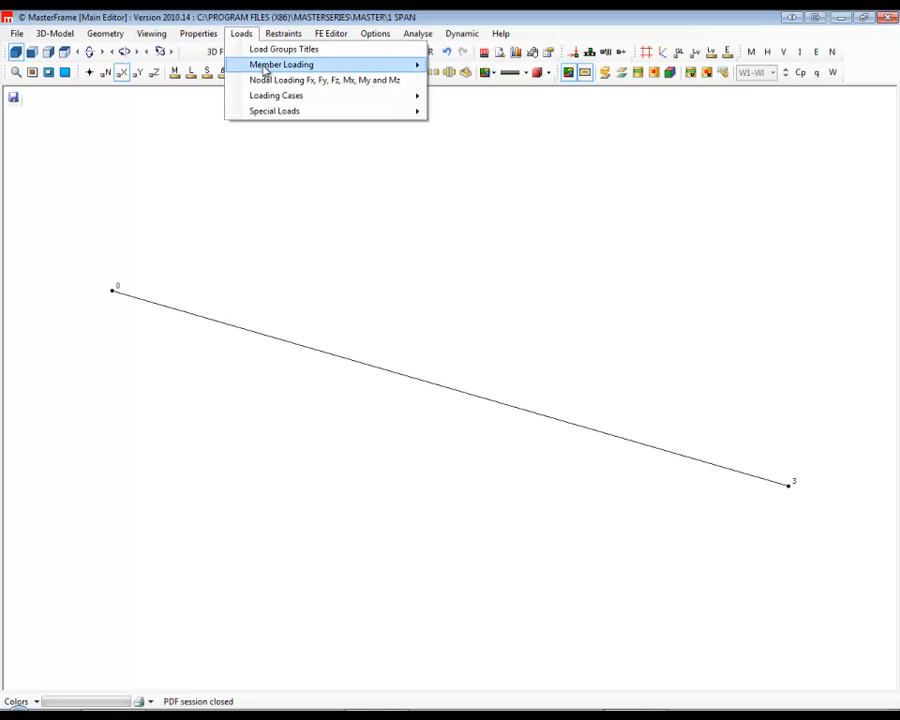
{"action": "mouse_move", "coordinate": [306, 97]}
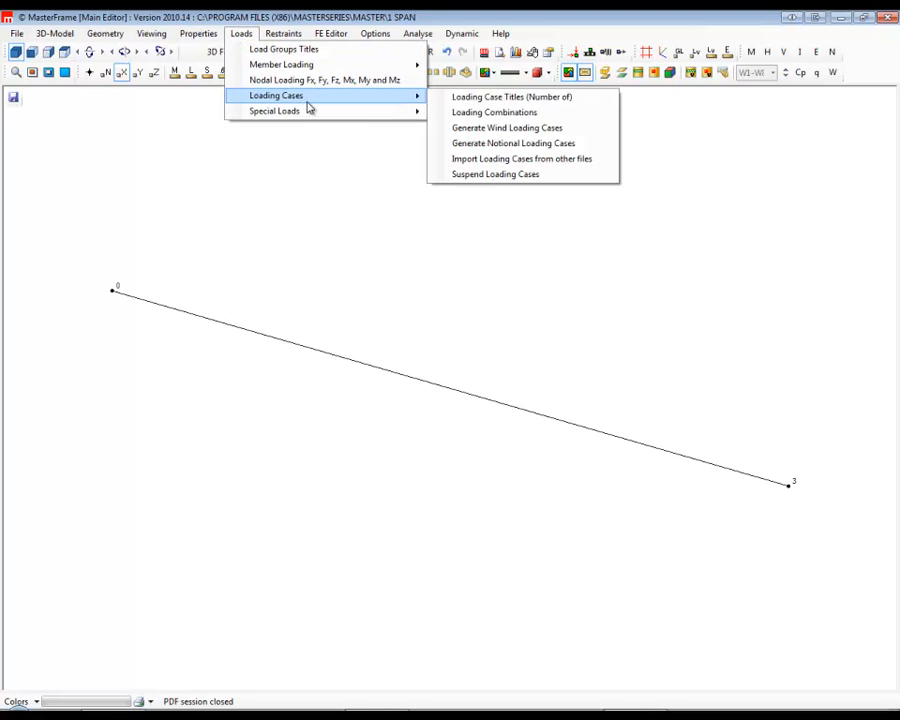
{"action": "mouse_move", "coordinate": [287, 66]}
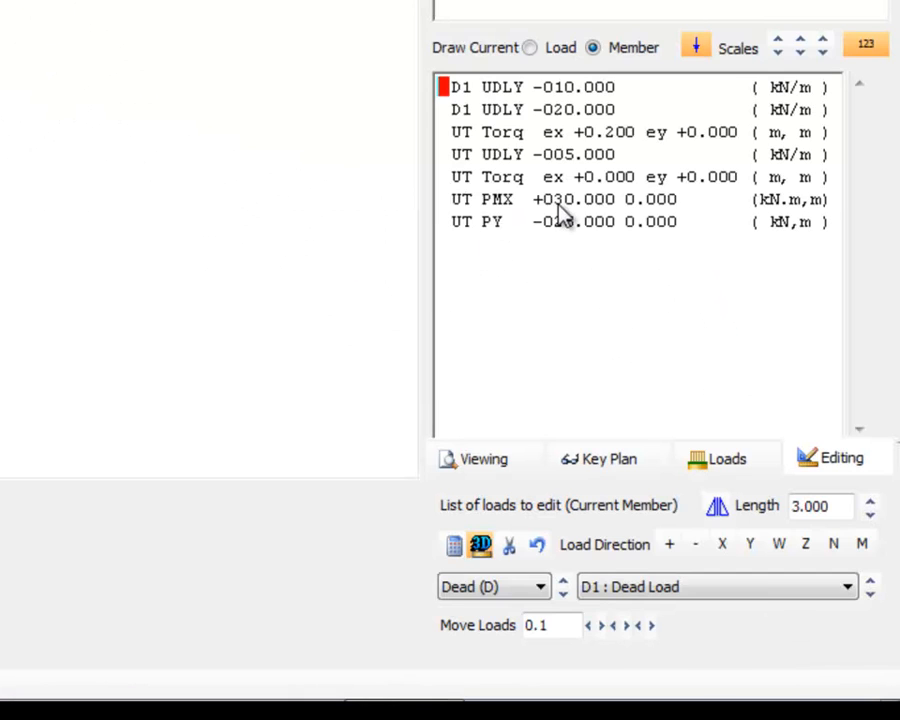
{"action": "left_click", "coordinate": [556, 201]}
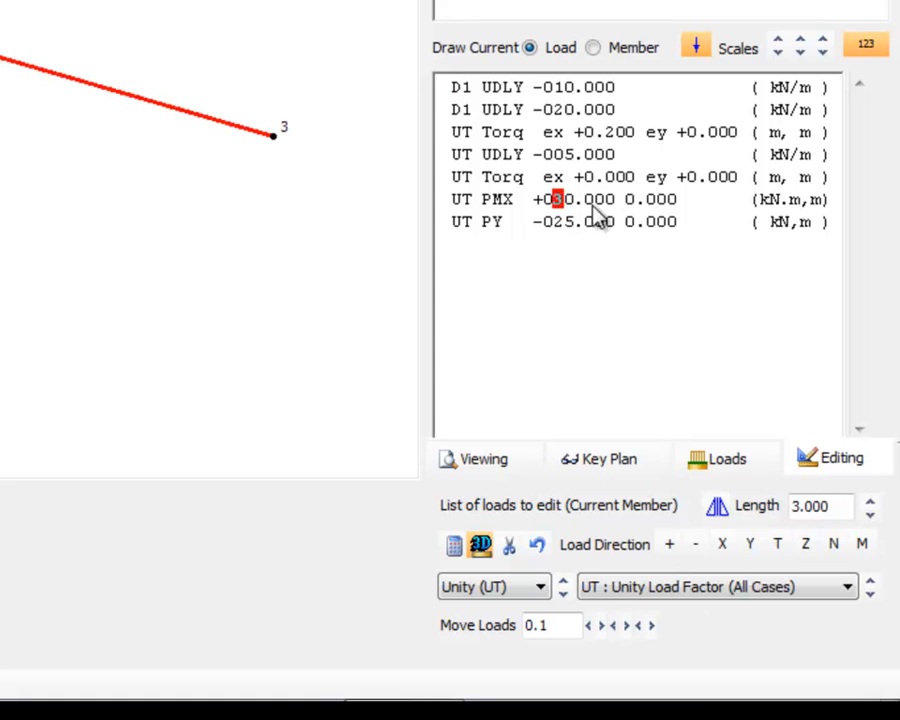
{"action": "left_click", "coordinate": [629, 200]}
{"action": "type", "text": "2"}
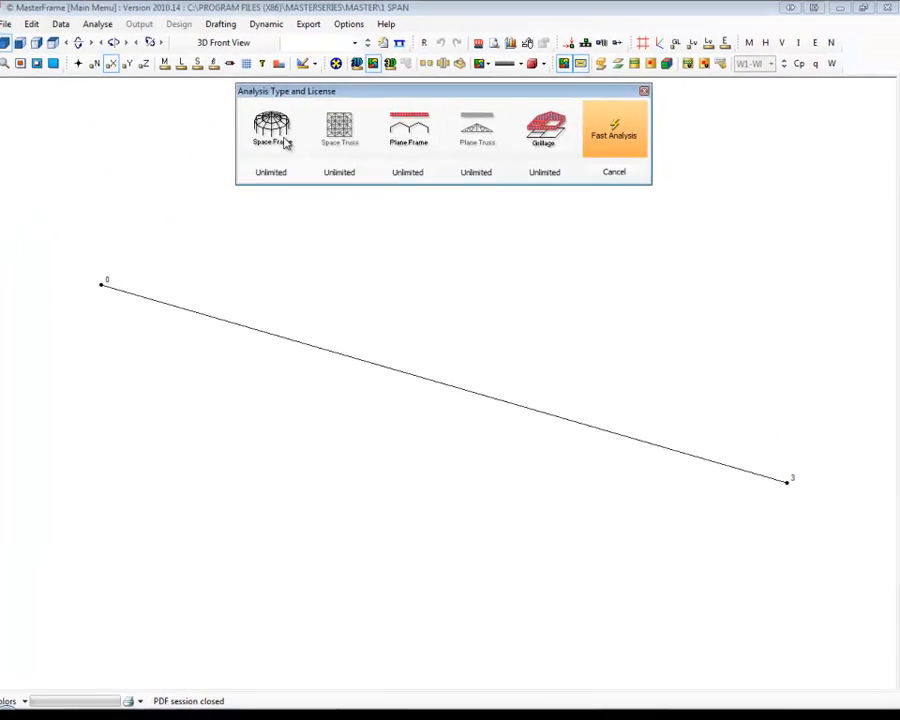
Reanalyse the edited beam as a space frame and reopen the graphical analysis output.
{"action": "left_click", "coordinate": [285, 143]}
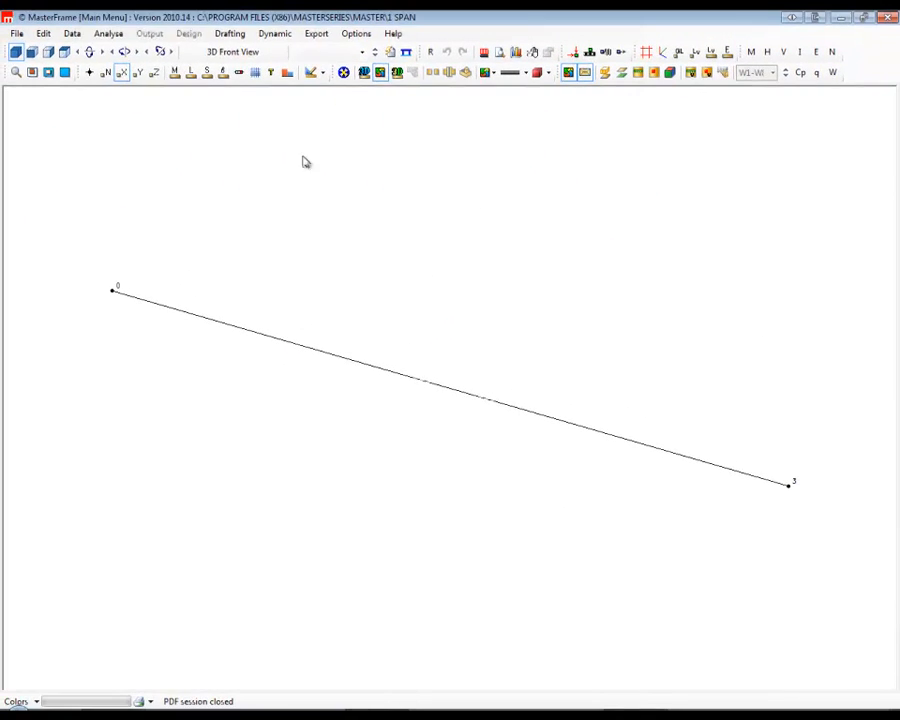
{"action": "left_click", "coordinate": [139, 23]}
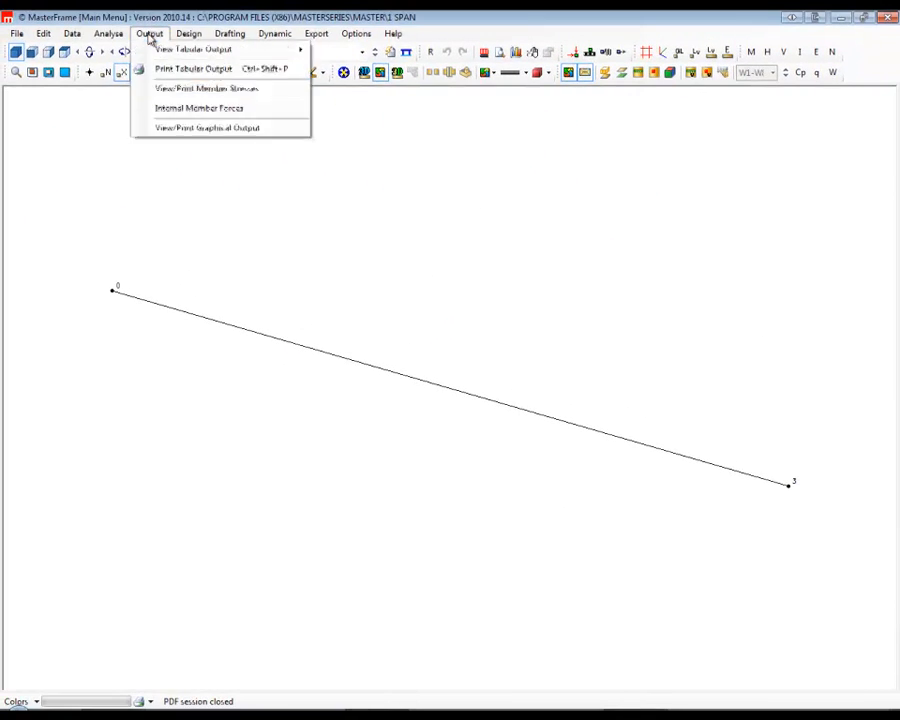
{"action": "left_click", "coordinate": [210, 129]}
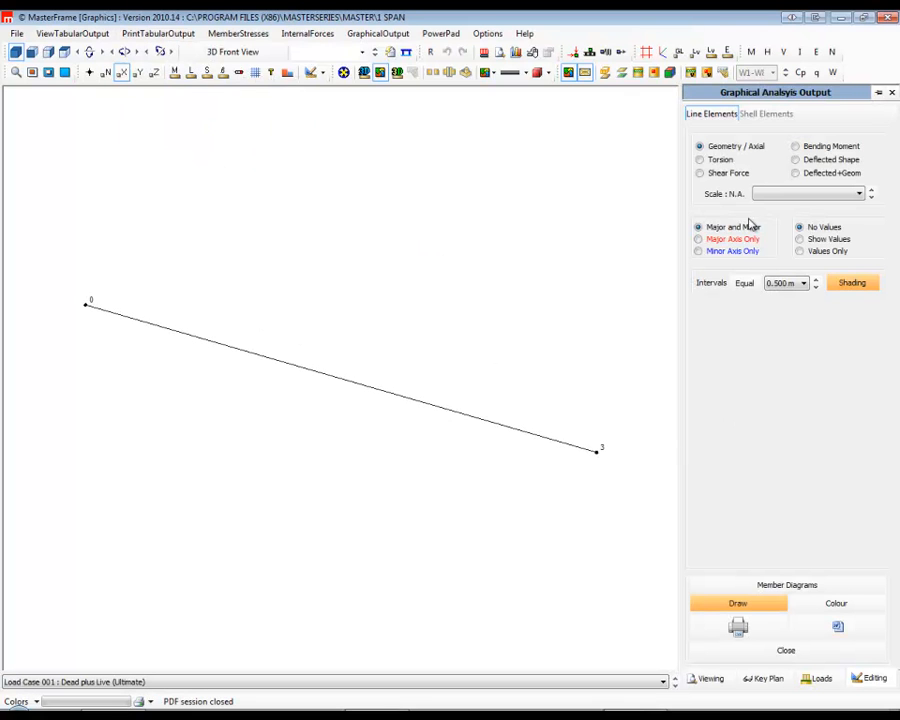
Examine the torsion diagram at a torque scale of 100 and the deflected shape over the geometry, and close the output.
{"action": "left_click", "coordinate": [721, 161]}
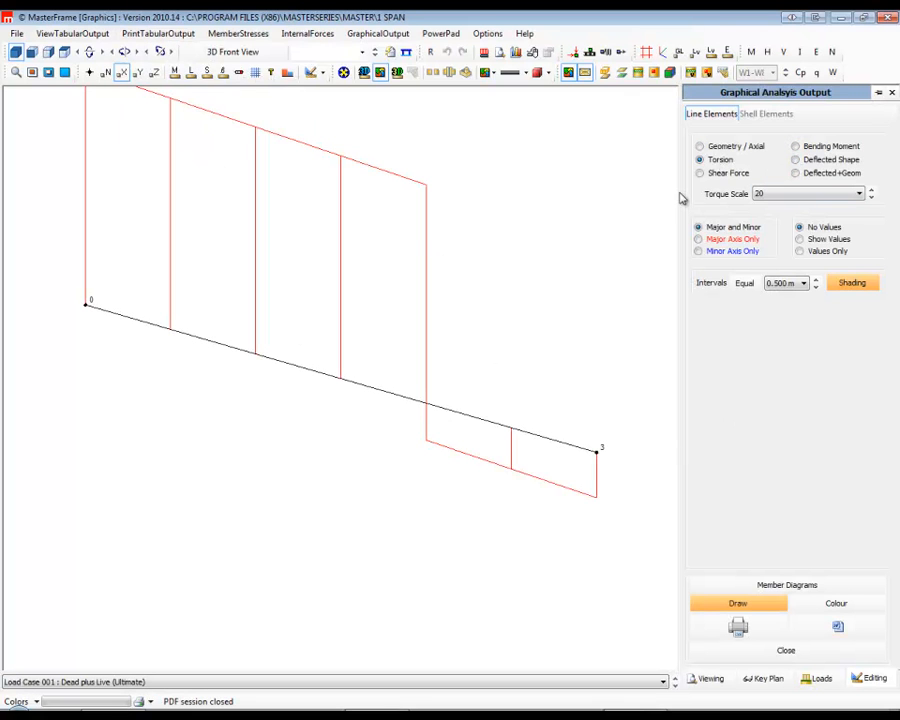
{"action": "left_click", "coordinate": [871, 198]}
{"action": "left_click", "coordinate": [871, 198]}
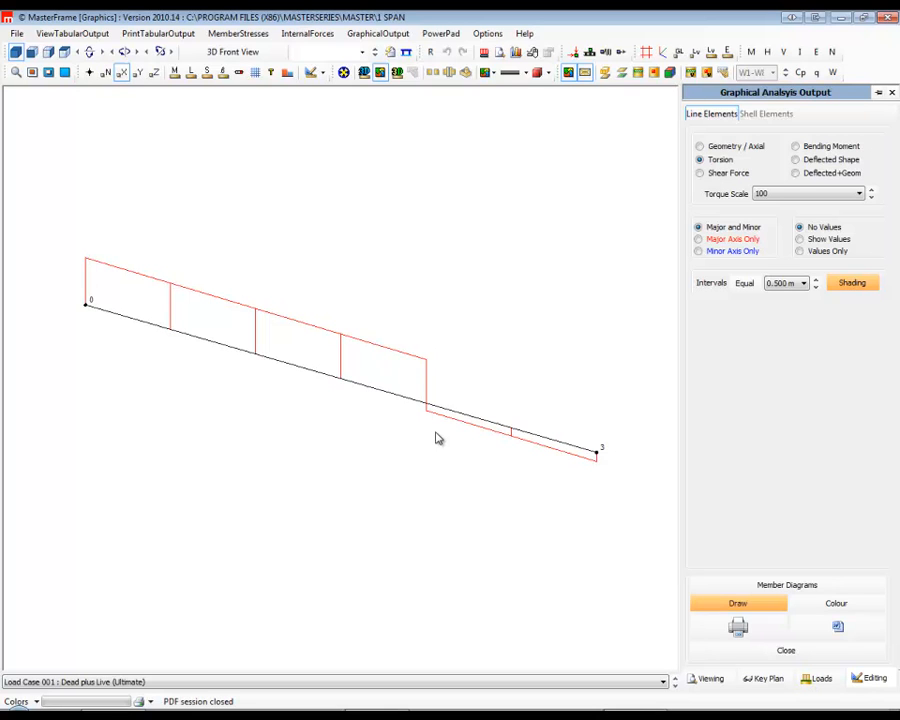
{"action": "left_click", "coordinate": [717, 176]}
{"action": "left_click", "coordinate": [829, 175]}
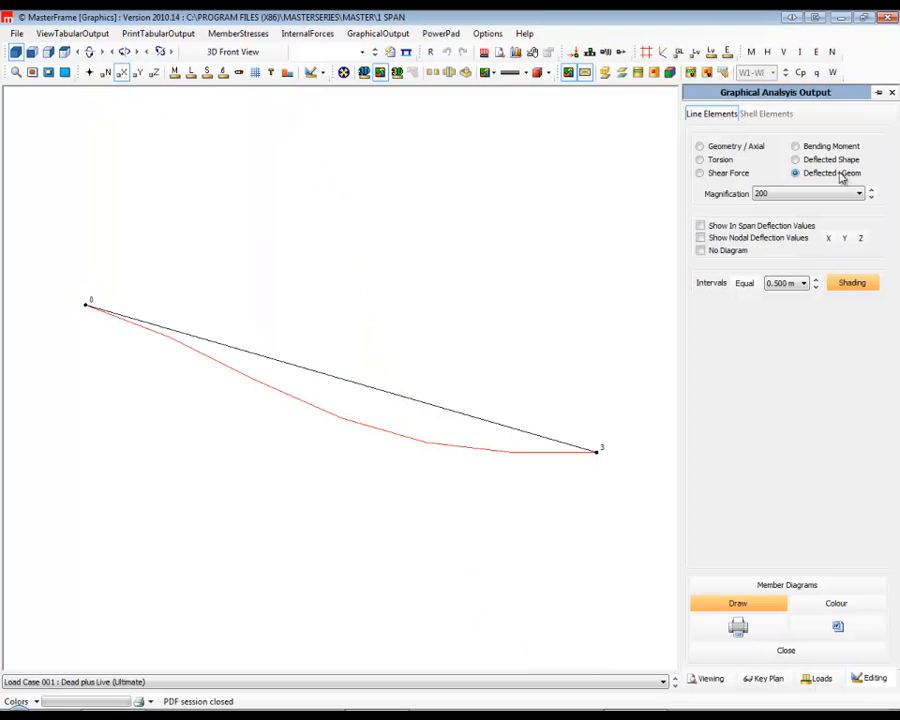
{"action": "left_click", "coordinate": [891, 93]}
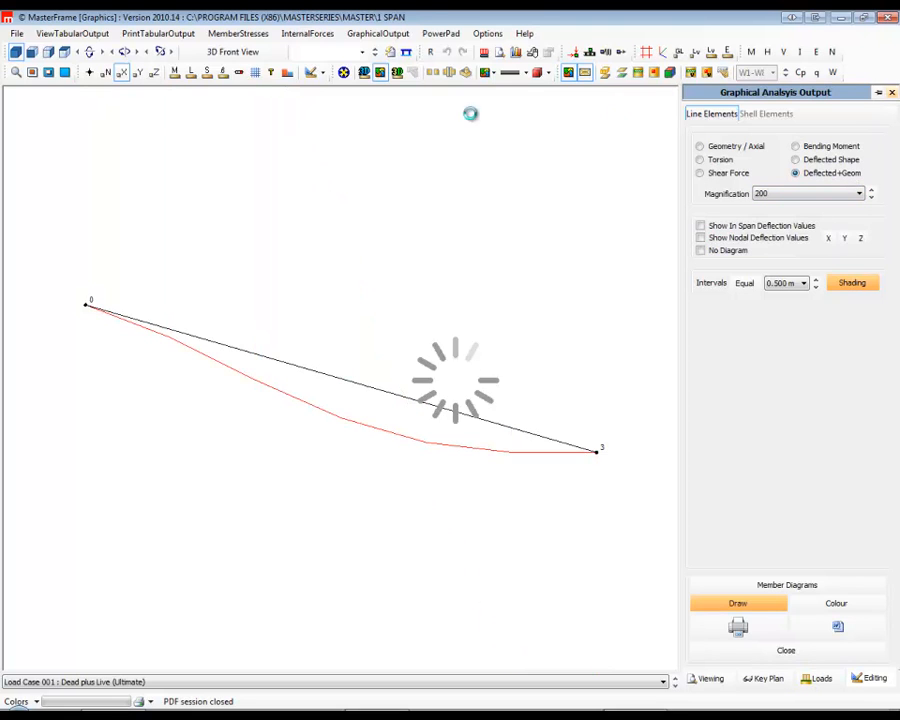
Start the beam's steel design, include torsion with ends free to warp, and review the torsion and deflection checks.
{"action": "left_click", "coordinate": [186, 34]}
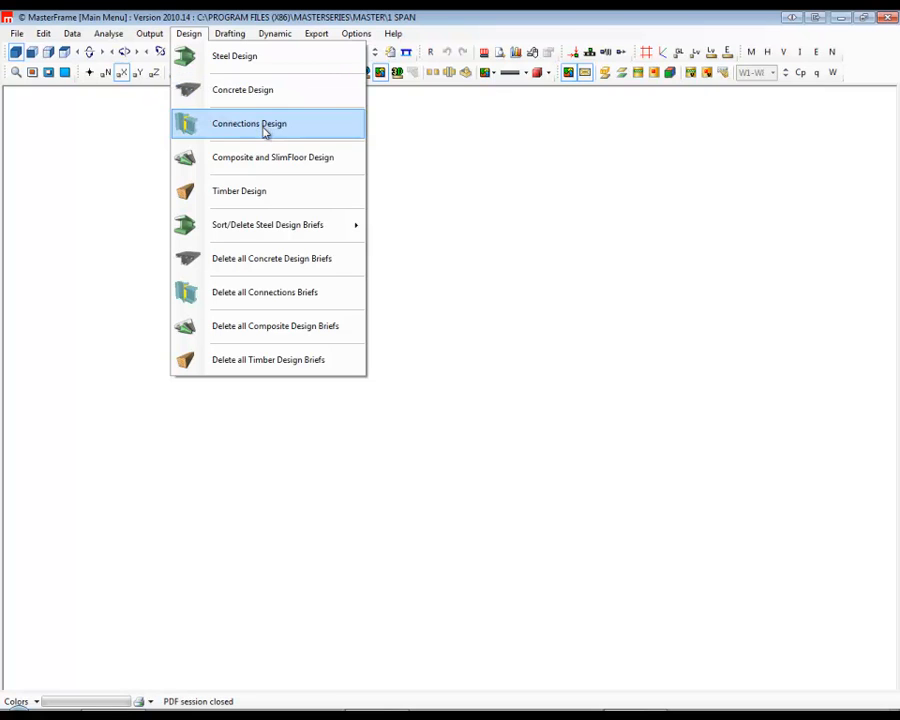
{"action": "left_click", "coordinate": [234, 56]}
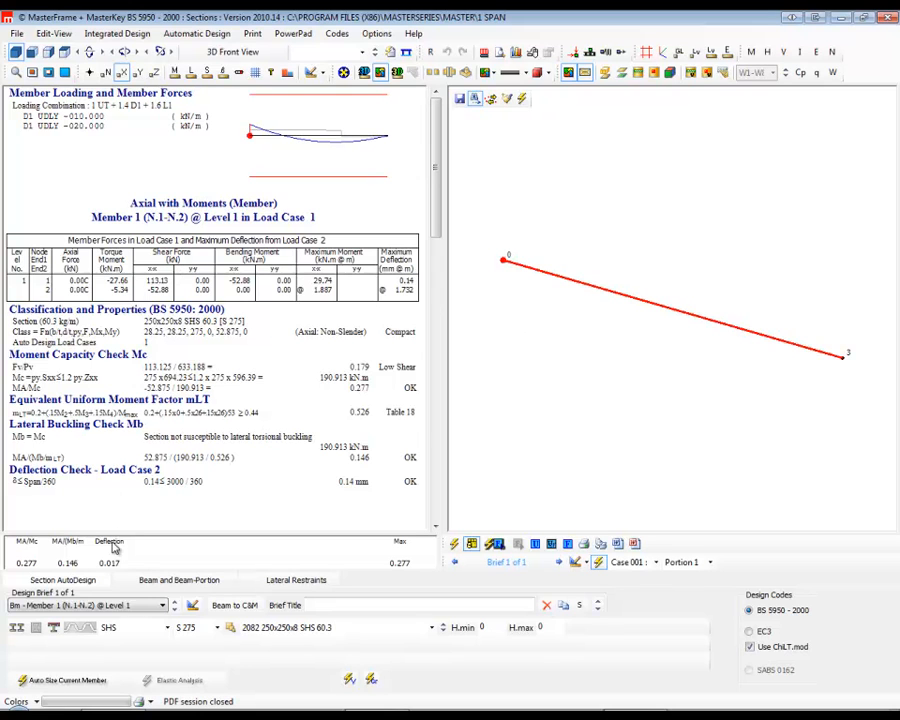
{"action": "left_click", "coordinate": [179, 580]}
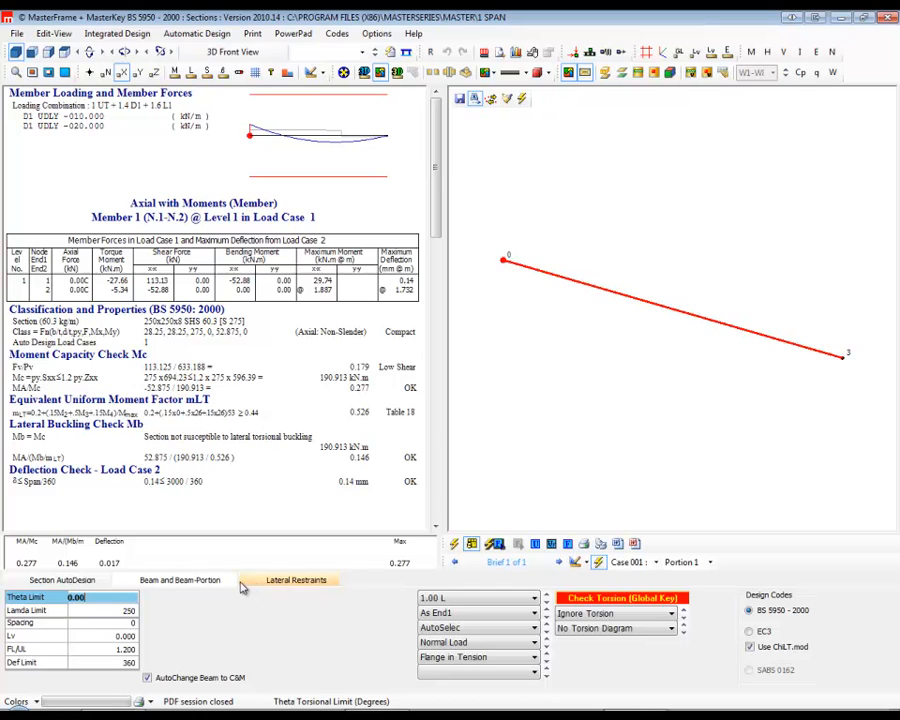
{"action": "left_click", "coordinate": [588, 614]}
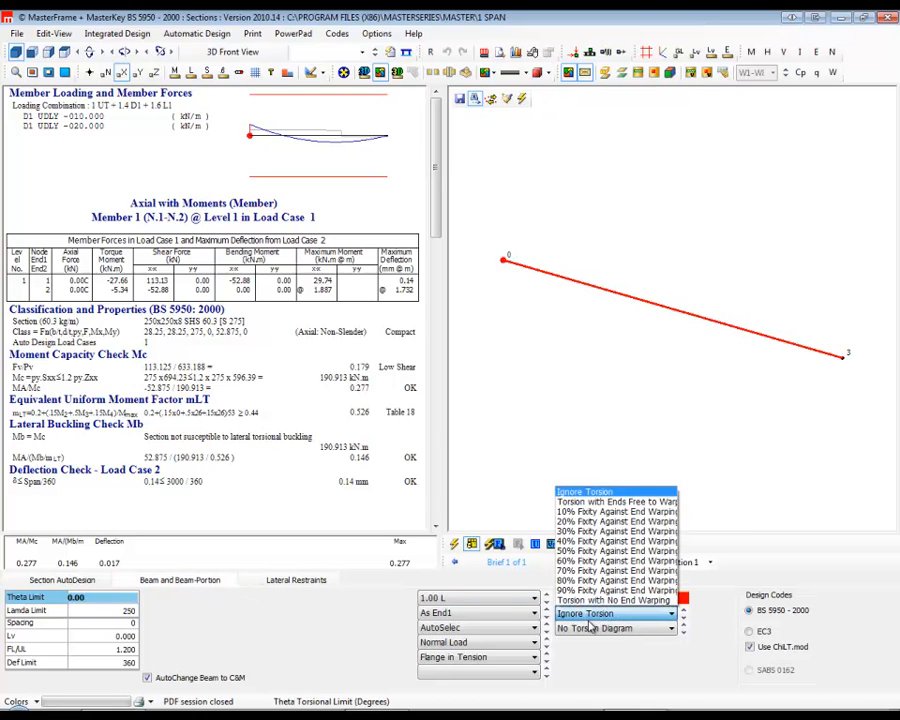
{"action": "left_click", "coordinate": [586, 502]}
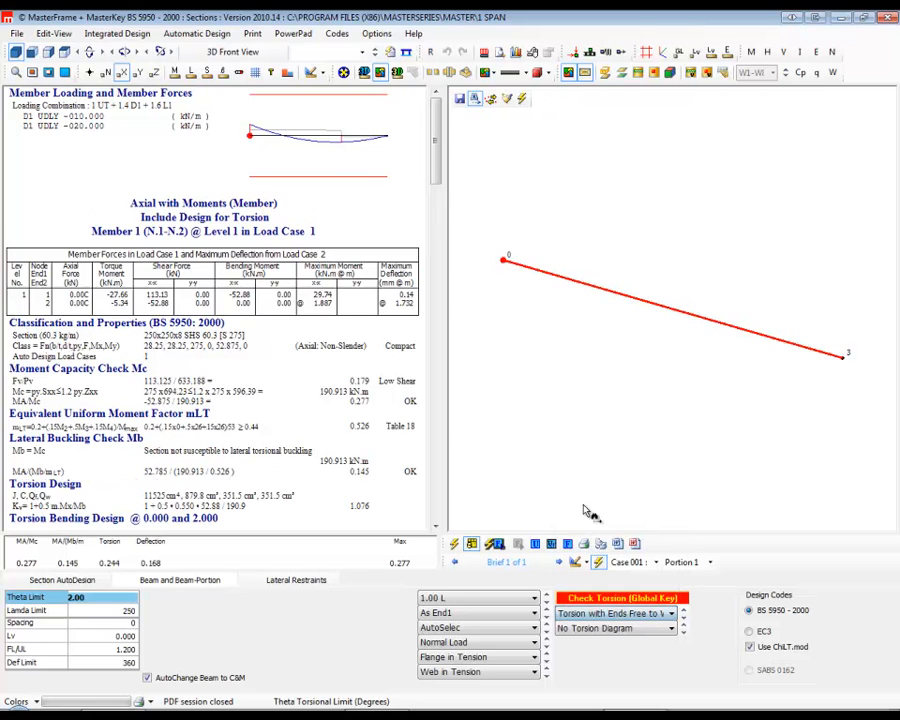
{"action": "left_click", "coordinate": [436, 527]}
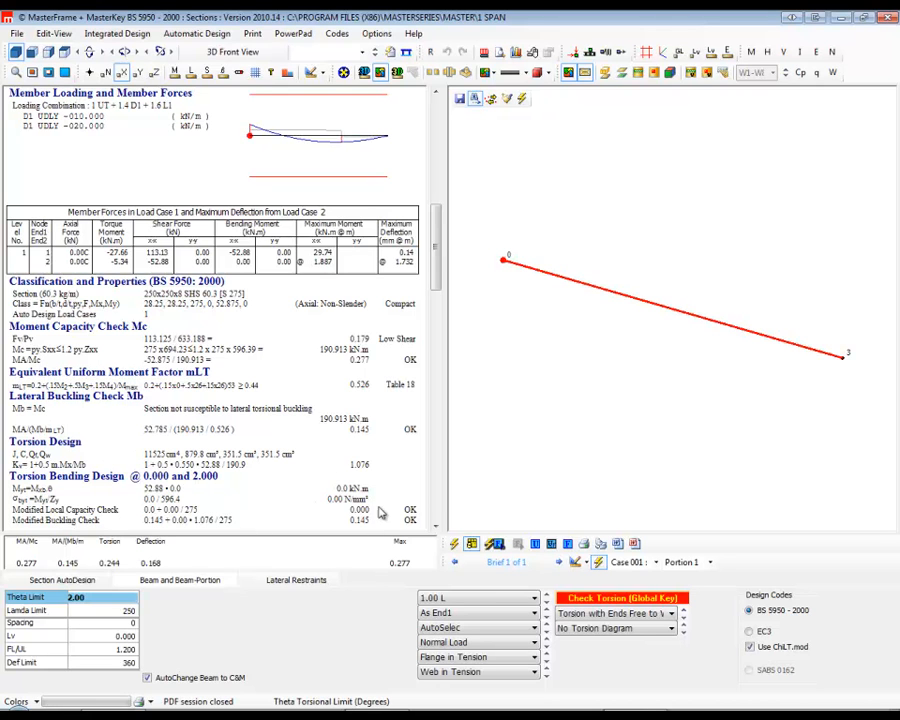
{"action": "left_click", "coordinate": [435, 526]}
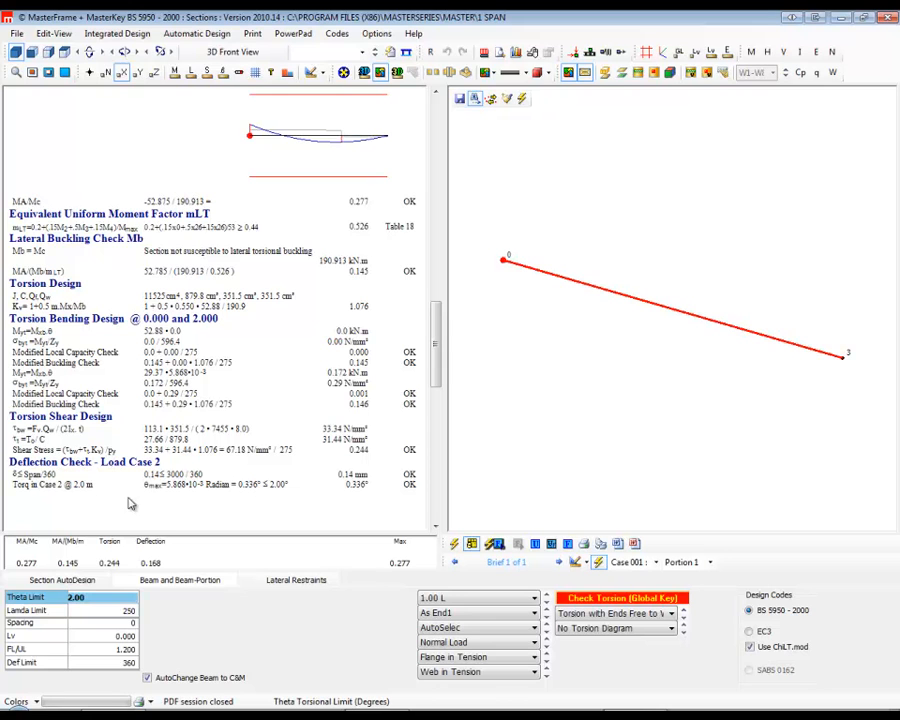
Change the beam's section type from SHS to UC and assign the 254x254 UC 73 section.
{"action": "left_click", "coordinate": [90, 583]}
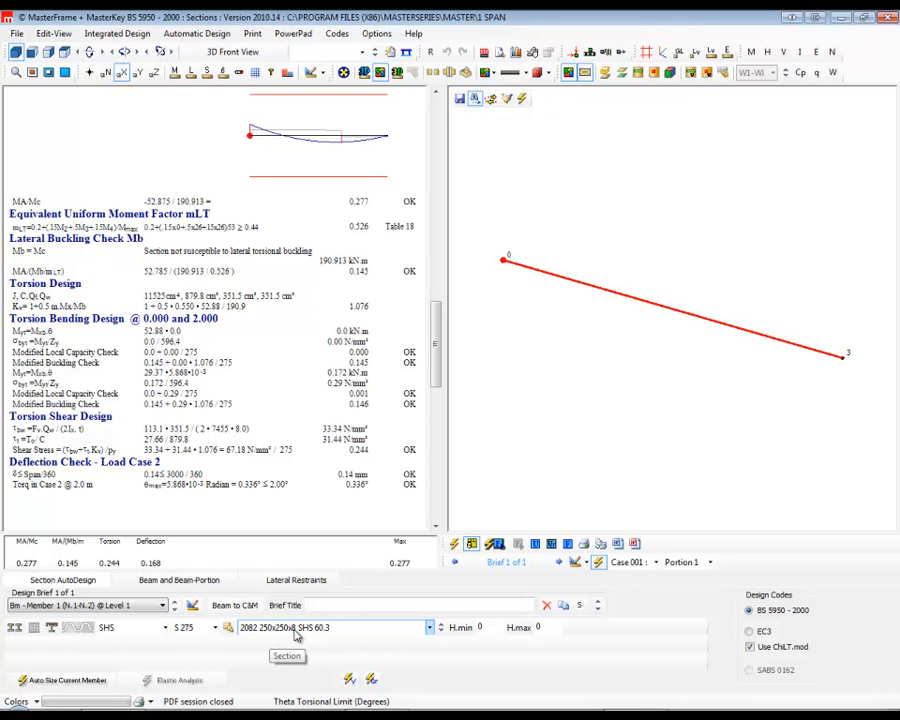
{"action": "left_click", "coordinate": [166, 628]}
{"action": "scroll", "coordinate": [112, 335], "scroll_direction": "up", "scroll_amount": 1}
{"action": "left_click", "coordinate": [104, 322]}
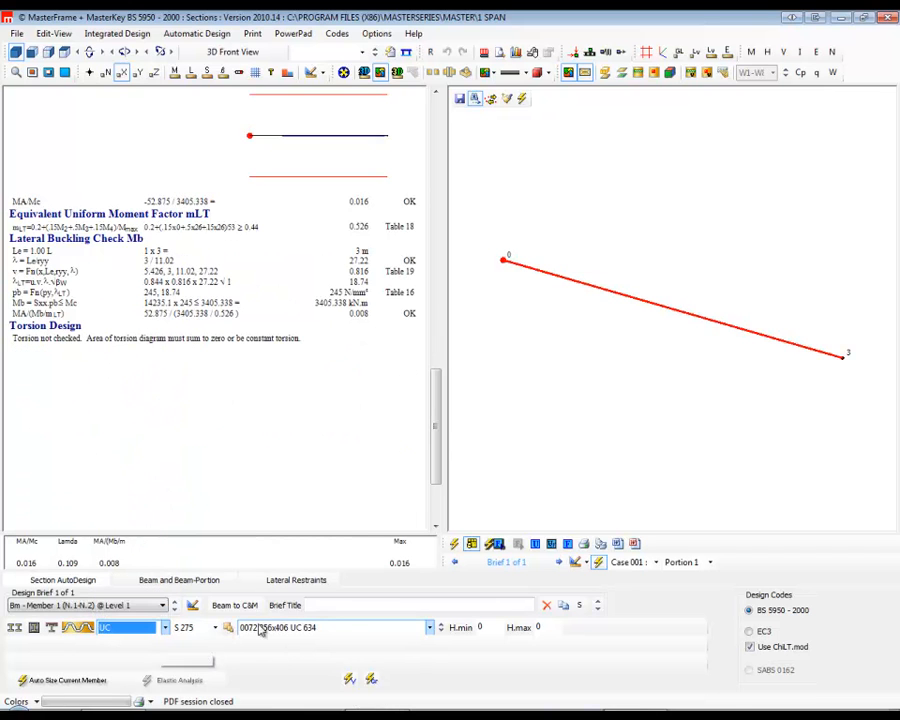
{"action": "left_click", "coordinate": [270, 628]}
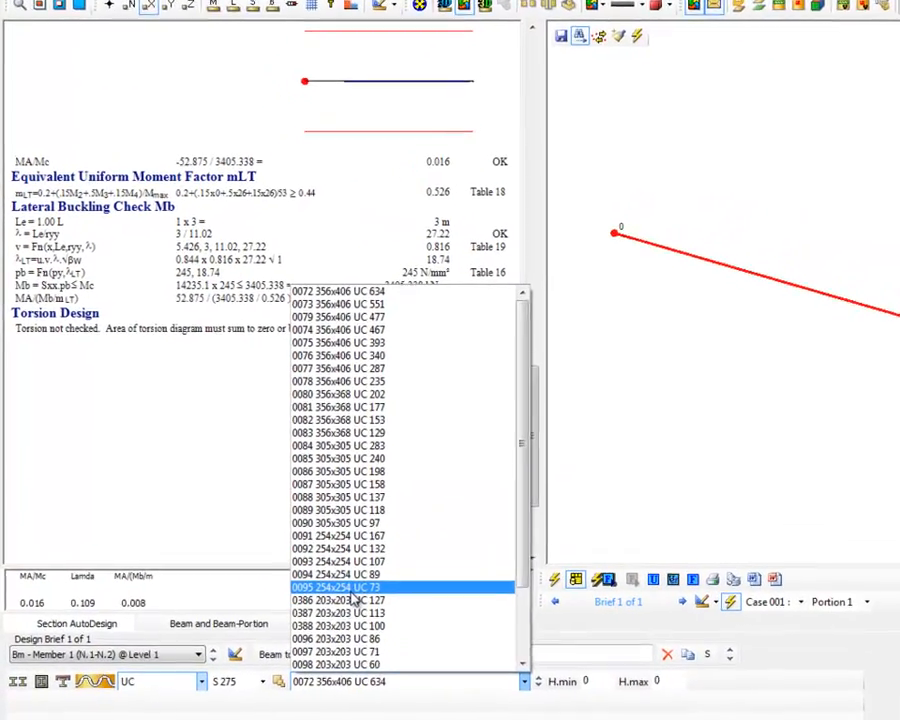
{"action": "left_click", "coordinate": [378, 605]}
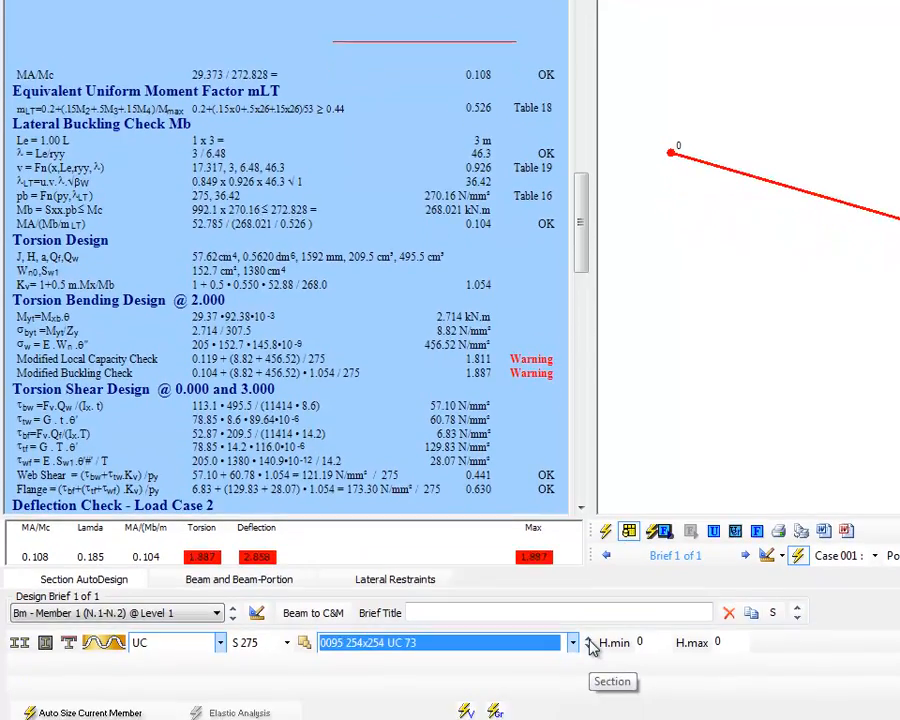
Increase the beam's section to 254x254 UC 107, review its beam design settings, and close the steel design.
{"action": "left_click", "coordinate": [589, 645]}
{"action": "left_click", "coordinate": [589, 645]}
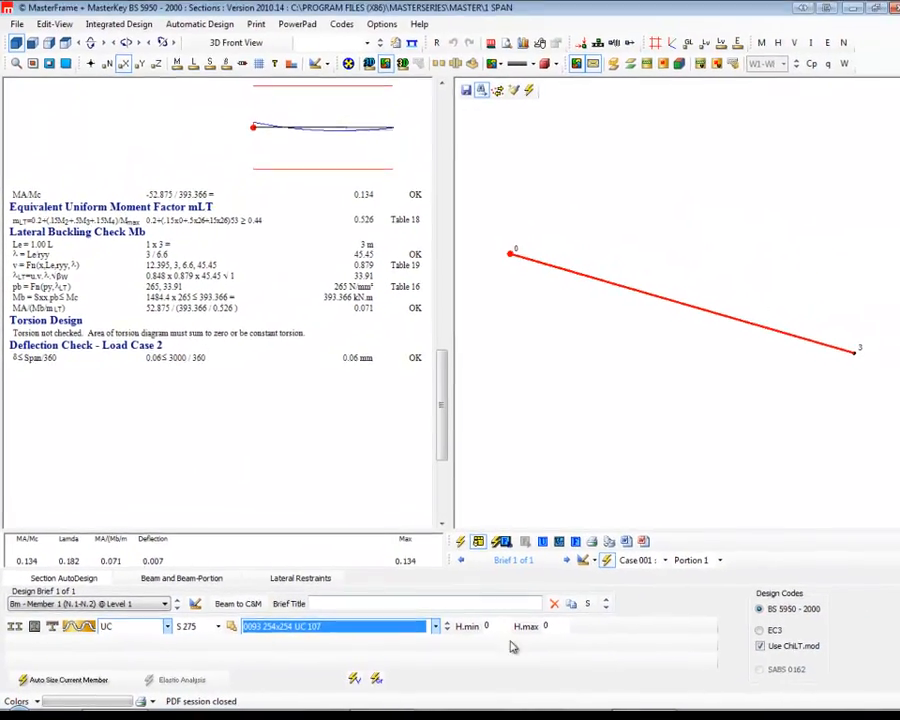
{"action": "left_click", "coordinate": [200, 584]}
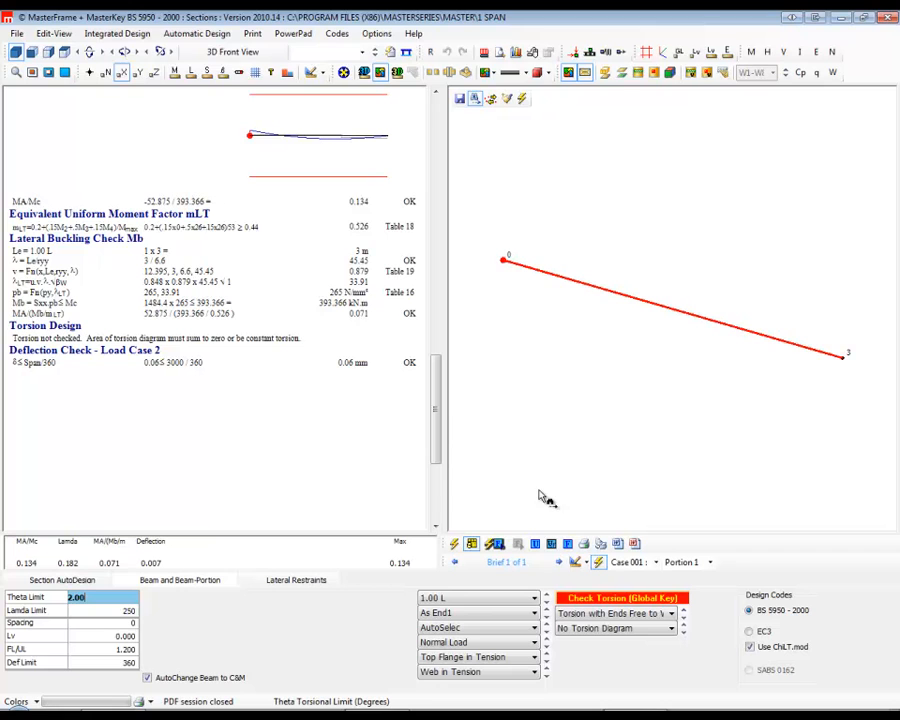
{"action": "left_click", "coordinate": [886, 20]}
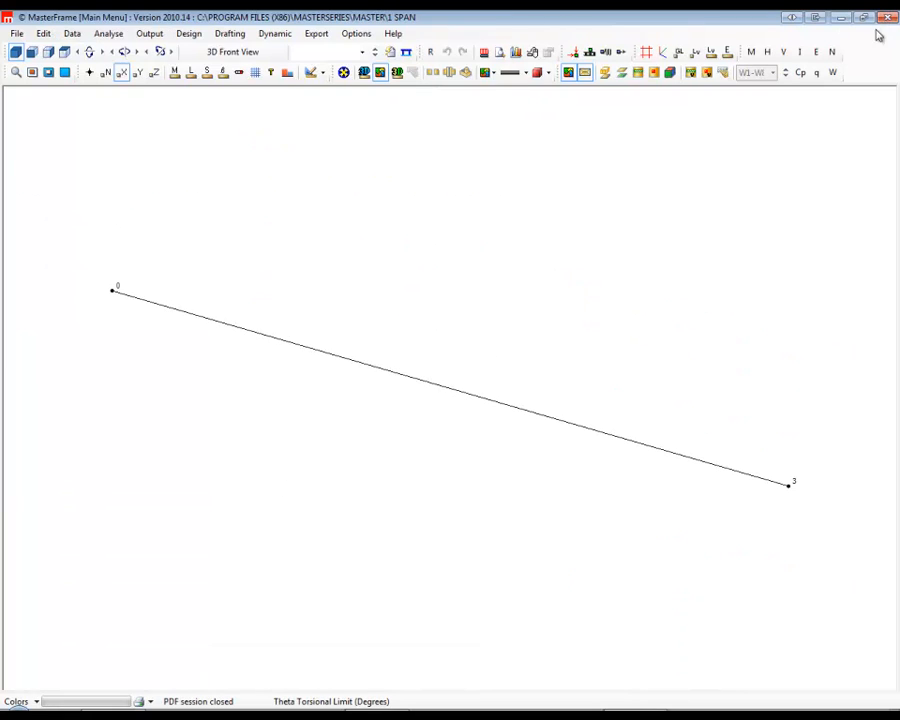
Open the recent GroundBeams.$5 model from the Concrete Demo Files folder.
{"action": "left_click", "coordinate": [17, 34]}
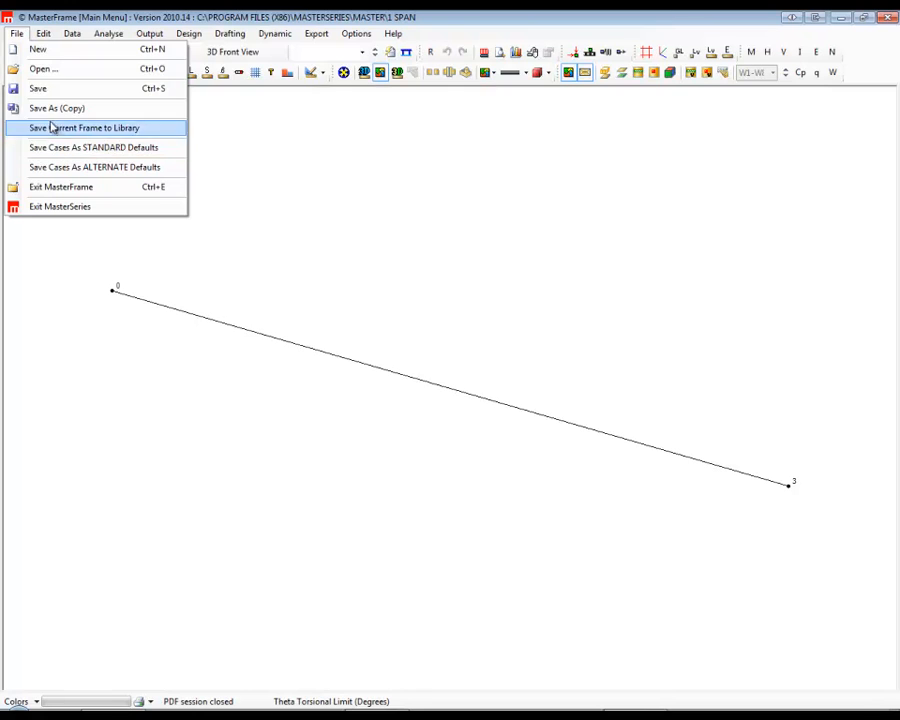
{"action": "left_click", "coordinate": [43, 70]}
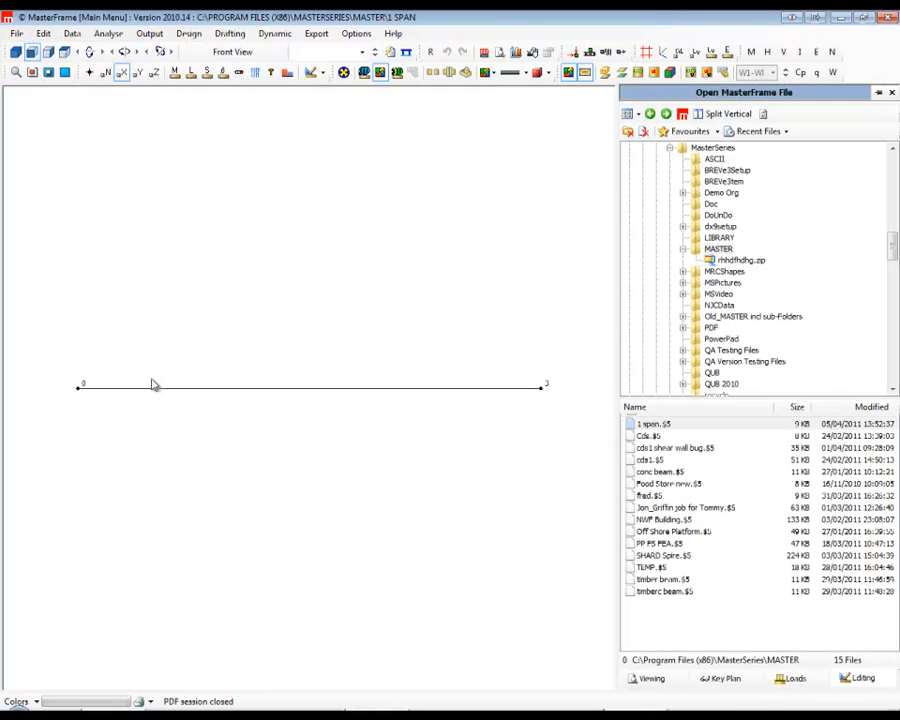
{"action": "left_click", "coordinate": [18, 34]}
{"action": "left_click", "coordinate": [56, 49]}
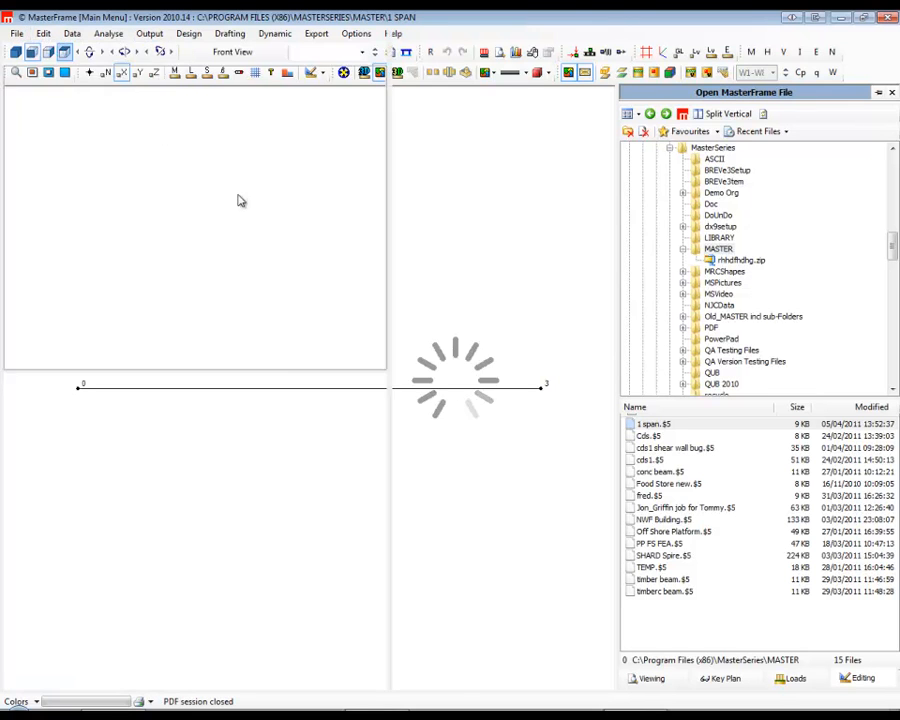
{"action": "left_click", "coordinate": [143, 56]}
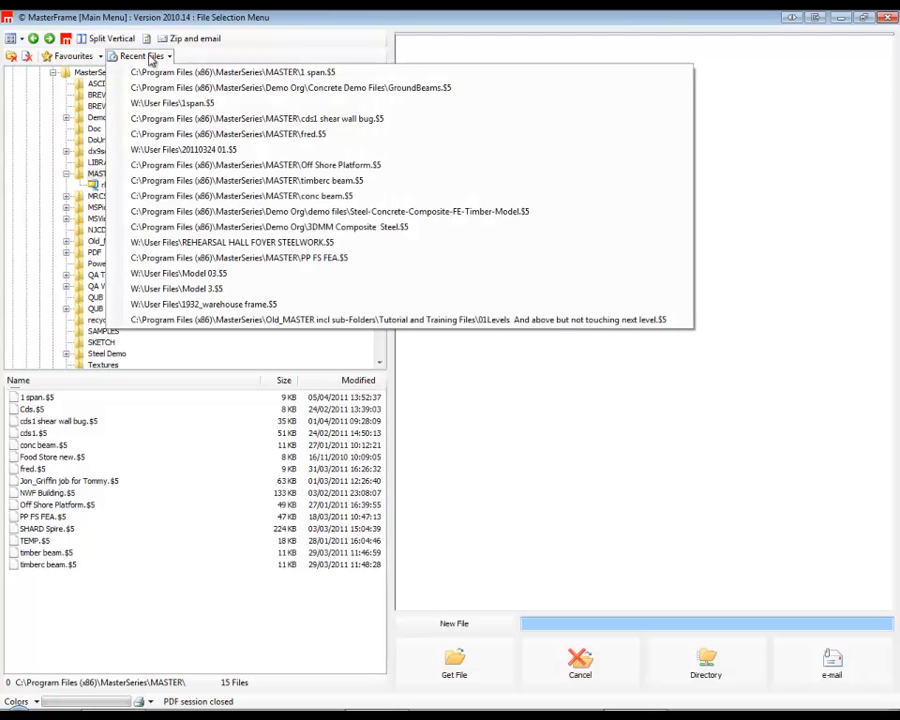
{"action": "left_click", "coordinate": [378, 91]}
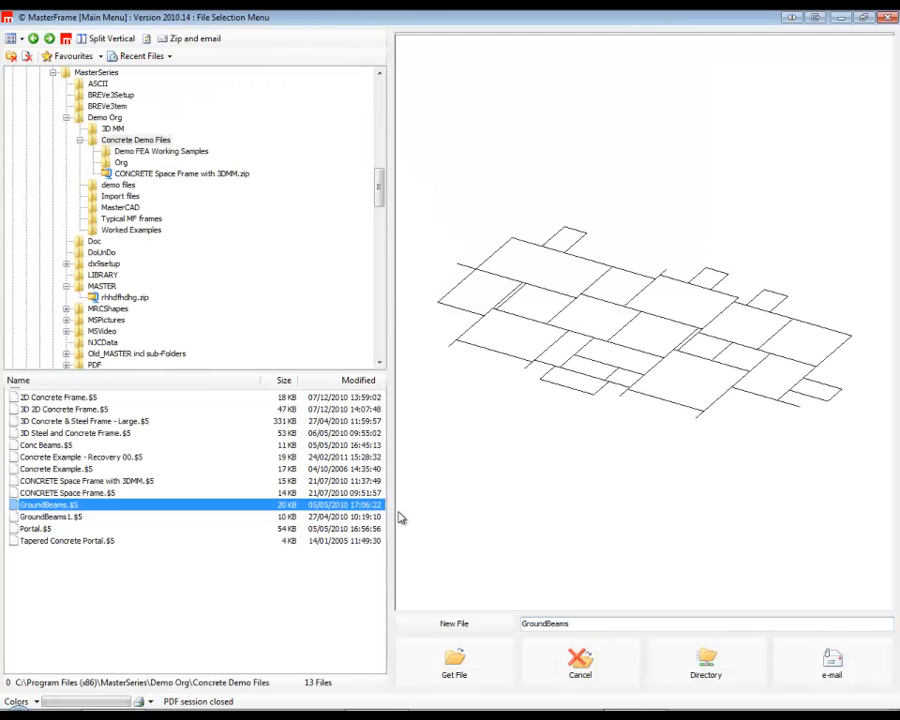
{"action": "left_click", "coordinate": [458, 671]}
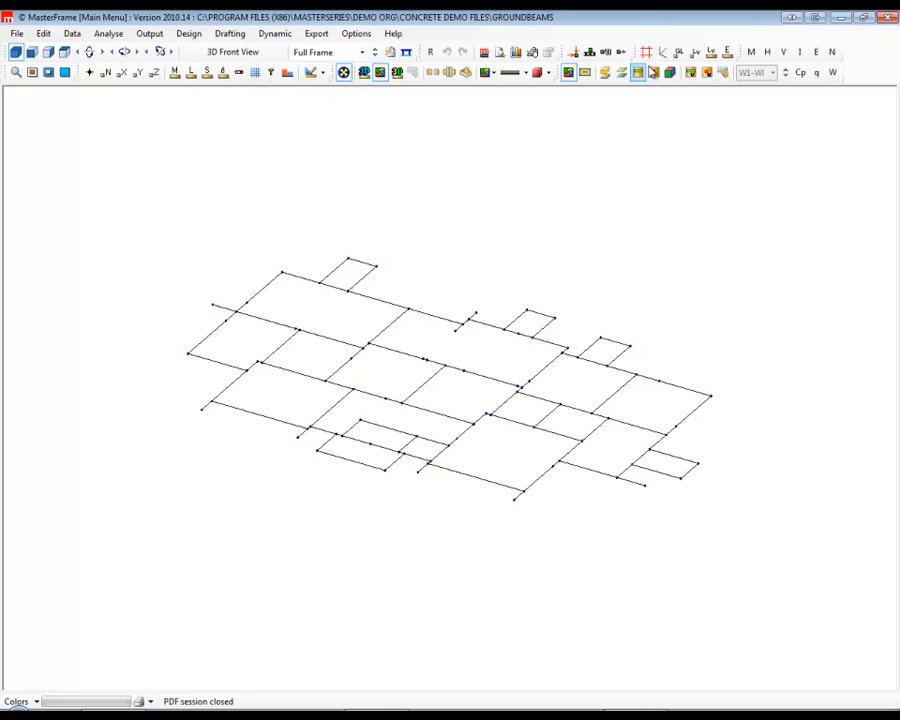
Show the supports on the ground-beam model and open its graphical analysis output.
{"action": "left_click", "coordinate": [590, 52]}
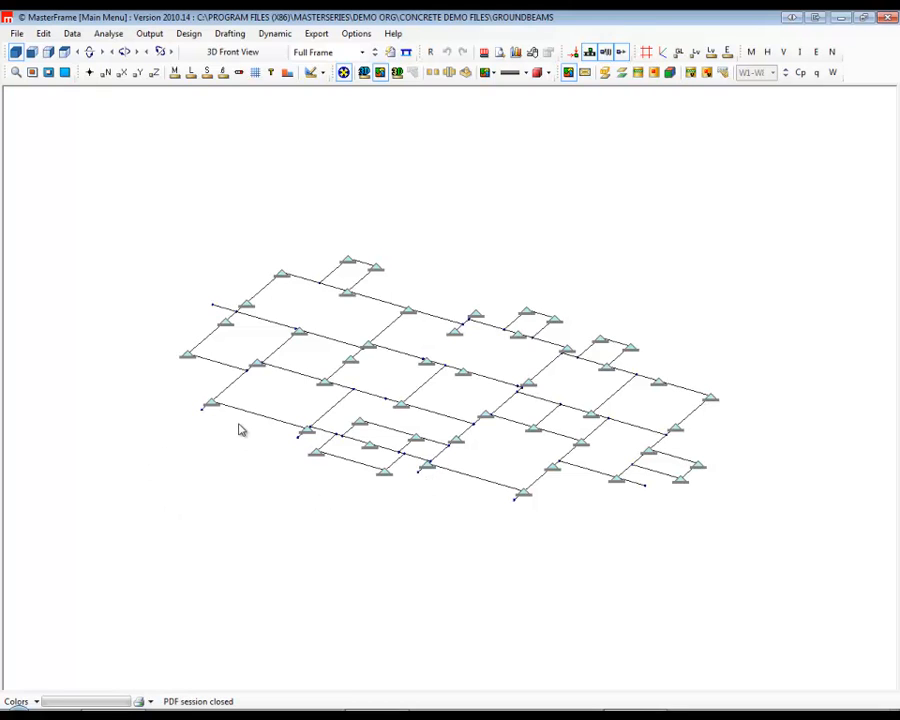
{"action": "left_click", "coordinate": [189, 33]}
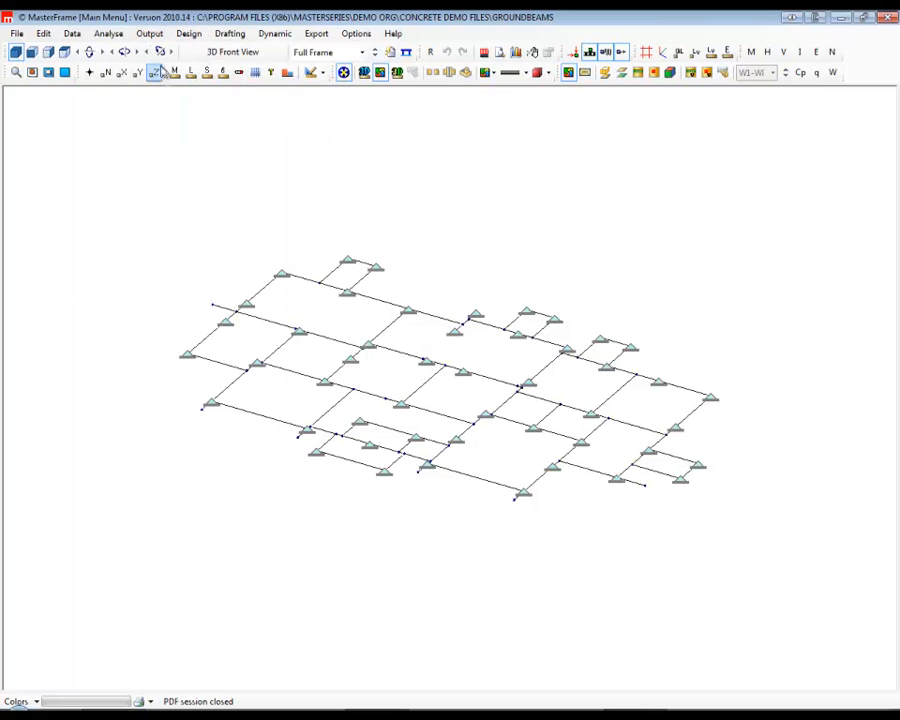
{"action": "left_click", "coordinate": [148, 34]}
{"action": "left_click", "coordinate": [210, 128]}
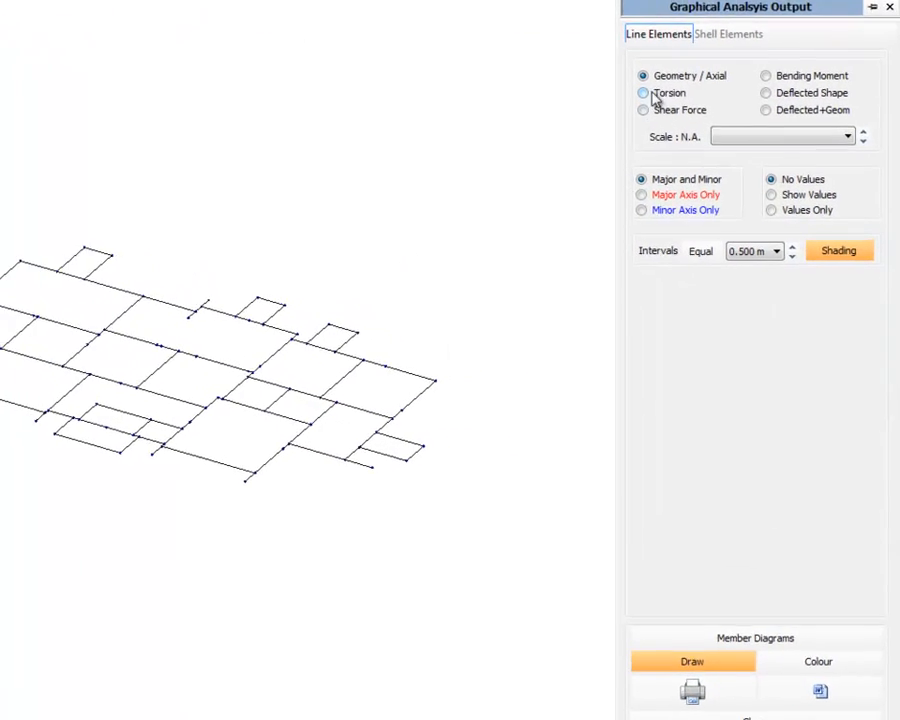
Examine the bending moment and torsion diagrams at a scale of 100, checking the torsion values, and close the output.
{"action": "left_click", "coordinate": [815, 65]}
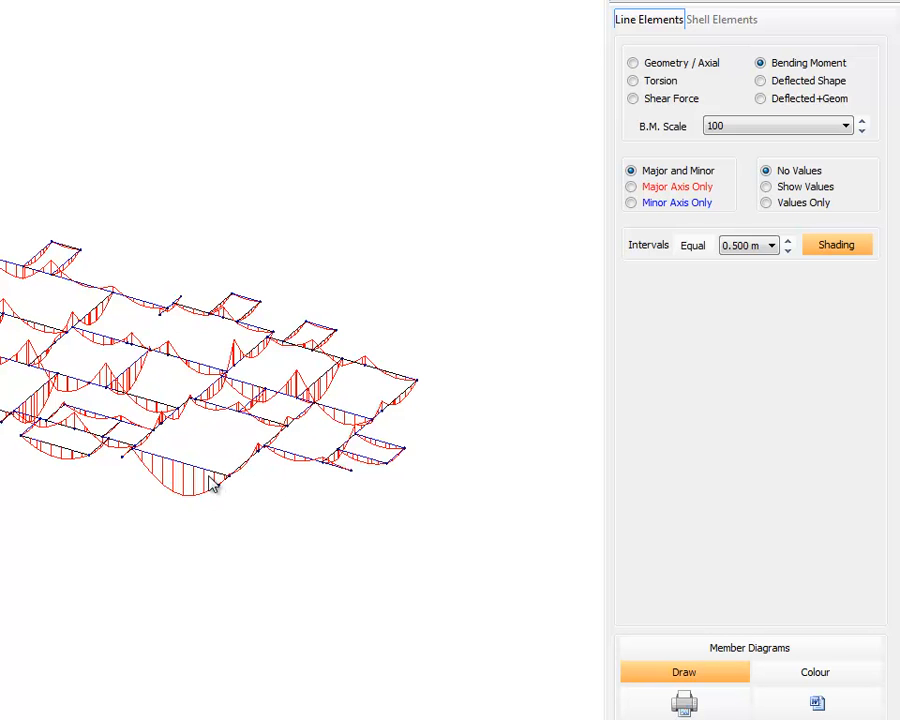
{"action": "left_click", "coordinate": [652, 84]}
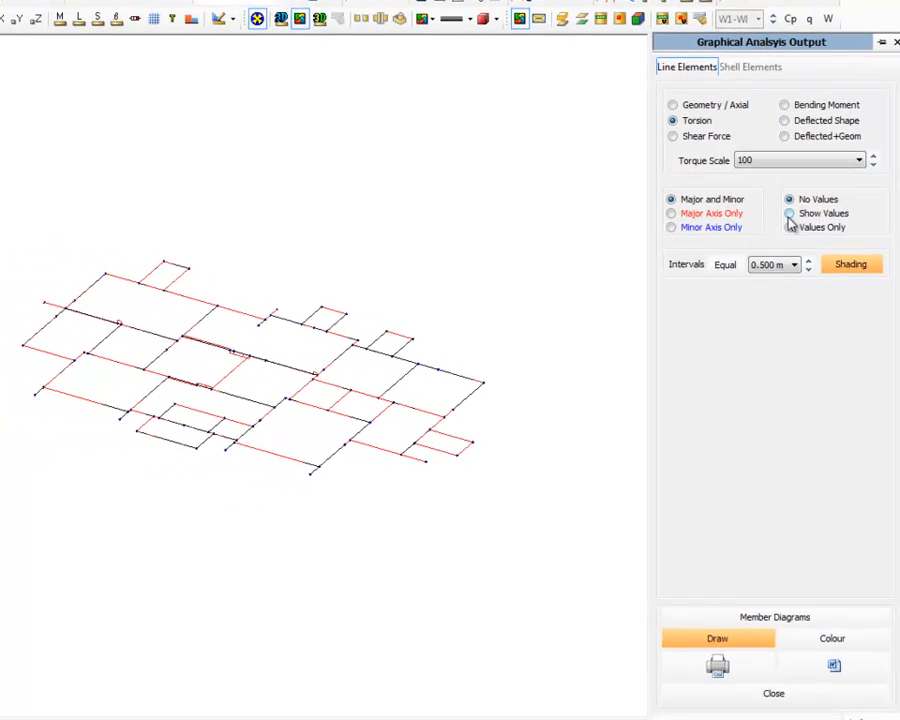
{"action": "left_click", "coordinate": [788, 212]}
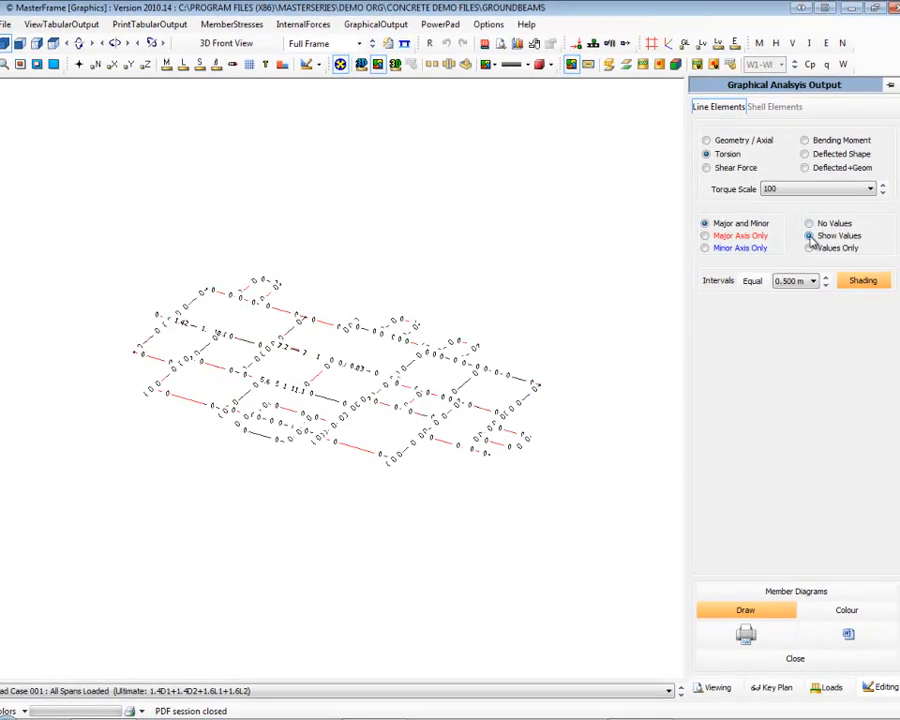
{"action": "left_click", "coordinate": [808, 223]}
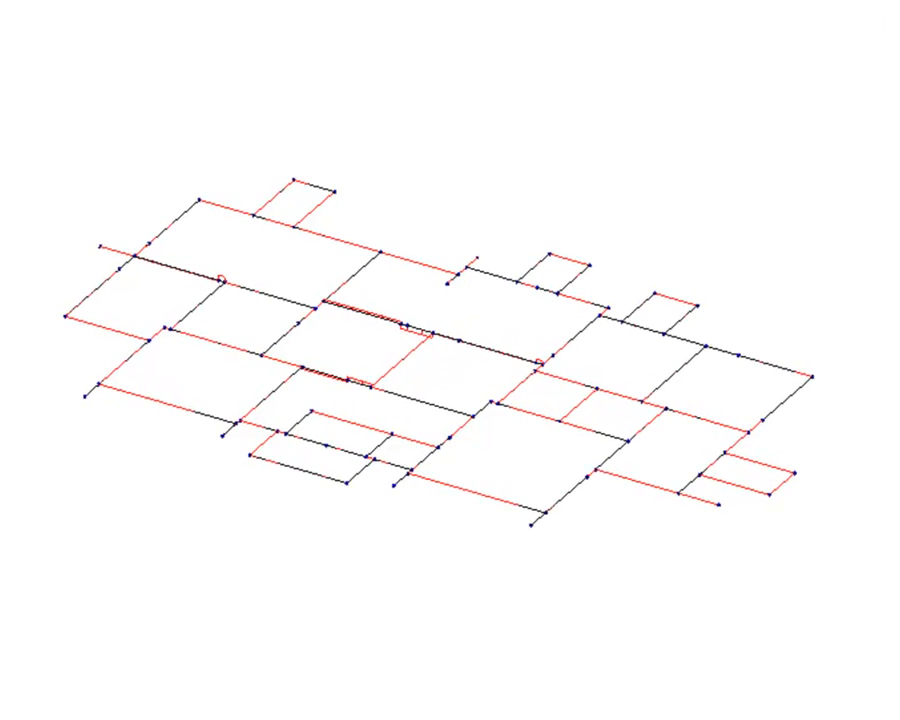
{"action": "left_click", "coordinate": [638, 2]}
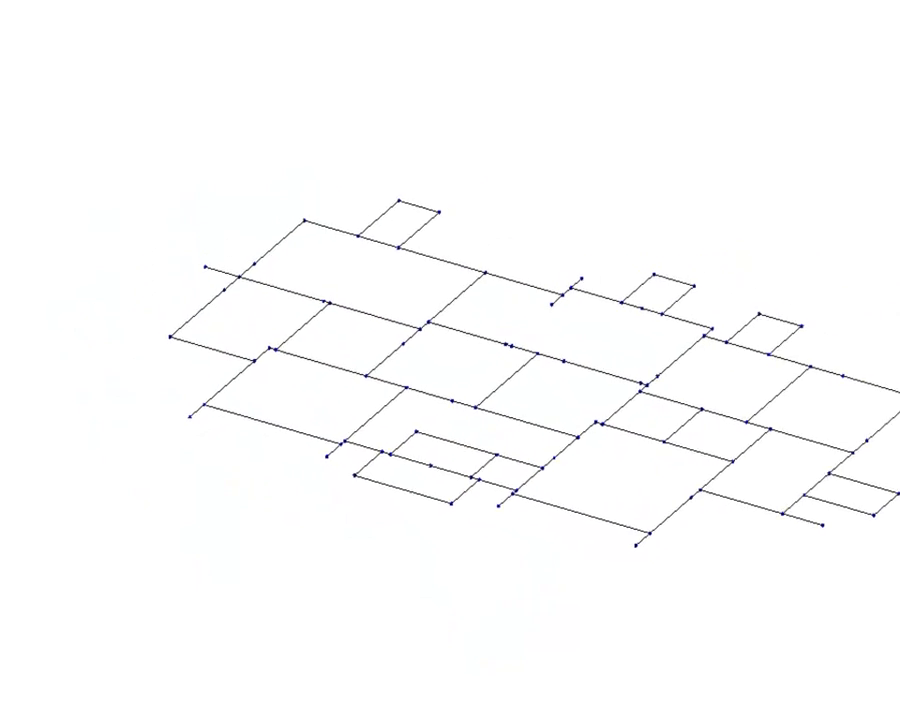
Open the model for editing and turn off the analysis option to ignore torsional stiffness.
{"action": "left_click", "coordinate": [38, 25]}
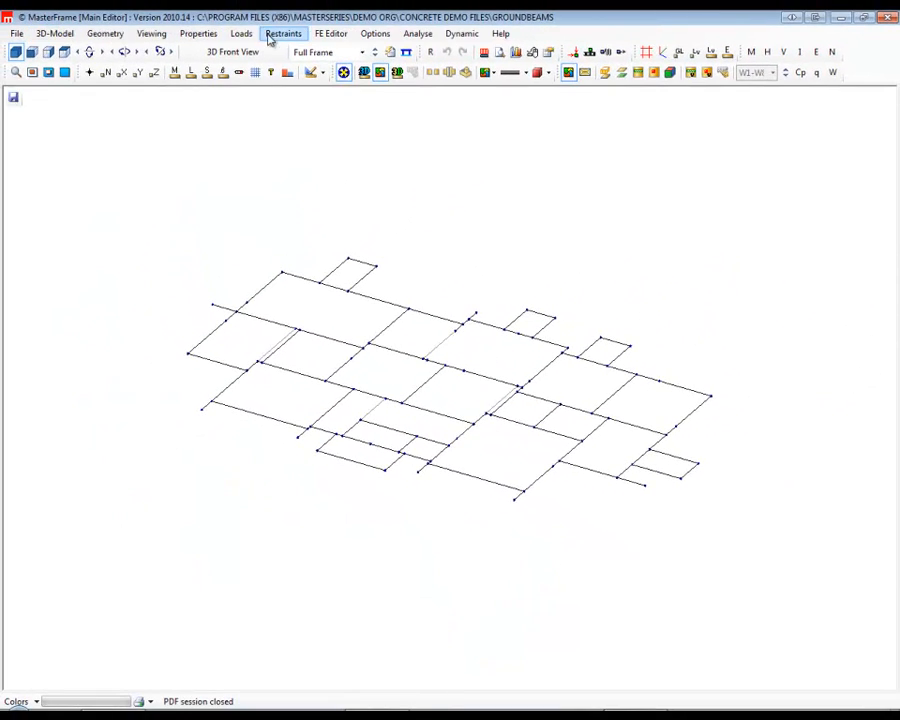
{"action": "left_click", "coordinate": [375, 33]}
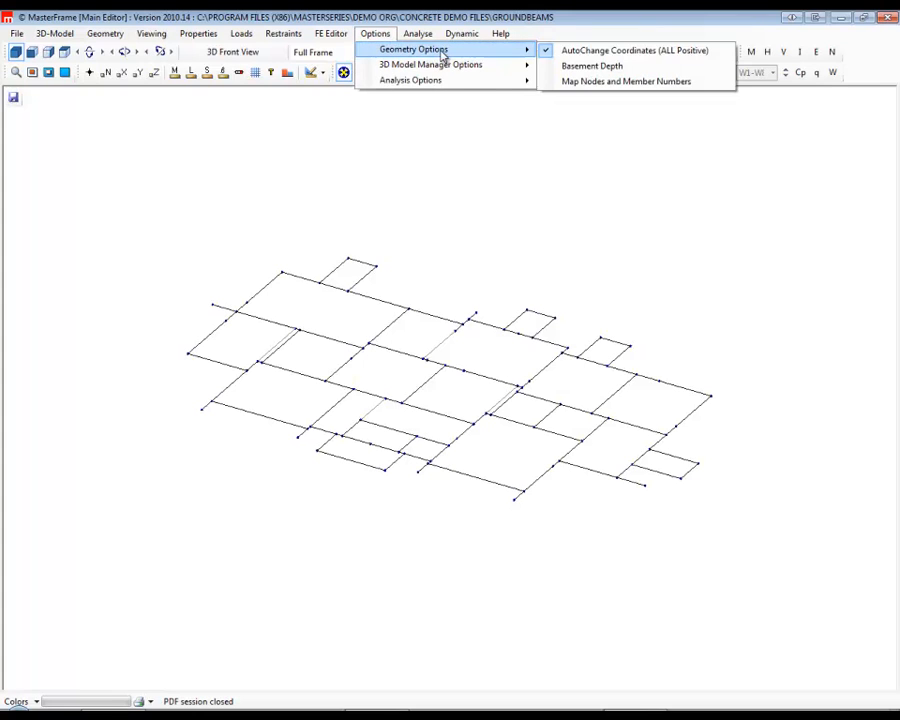
{"action": "mouse_move", "coordinate": [462, 80]}
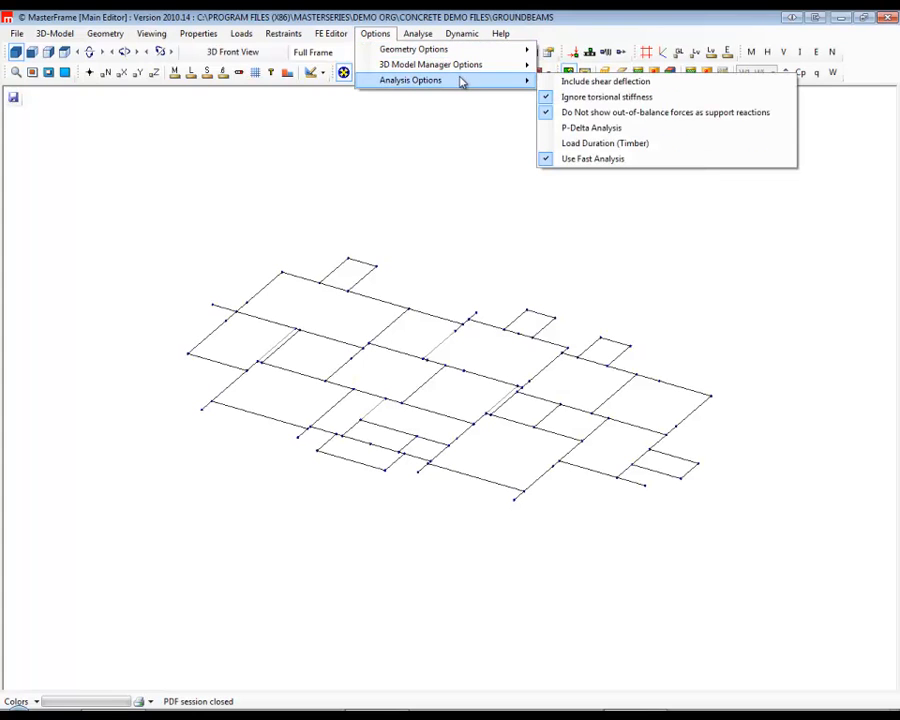
{"action": "left_click", "coordinate": [614, 100]}
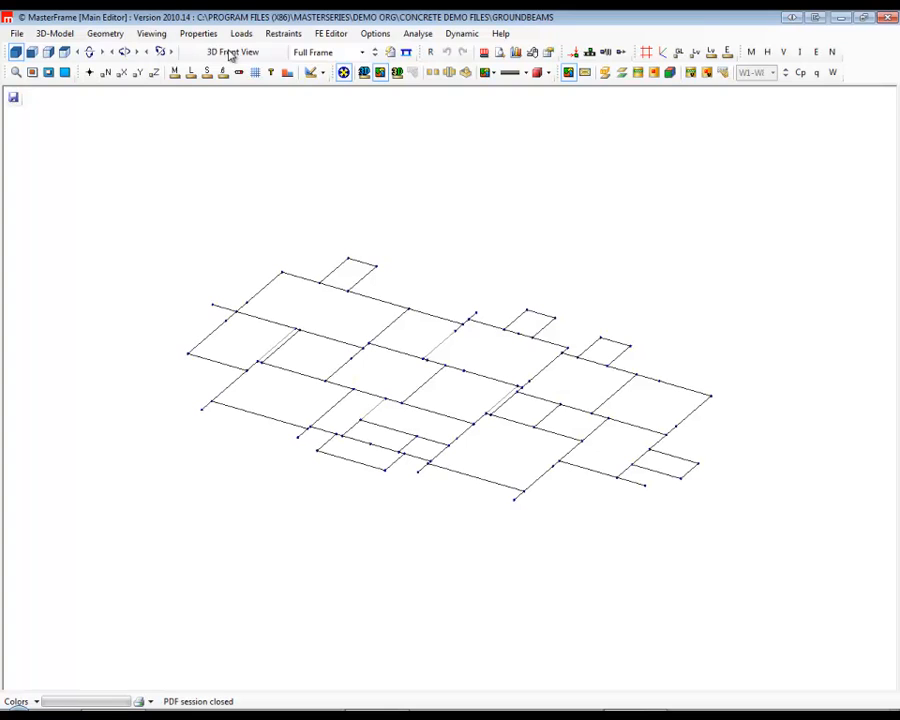
Reanalyse the ground beams as a space frame and reopen the graphical analysis output.
{"action": "left_click", "coordinate": [418, 33]}
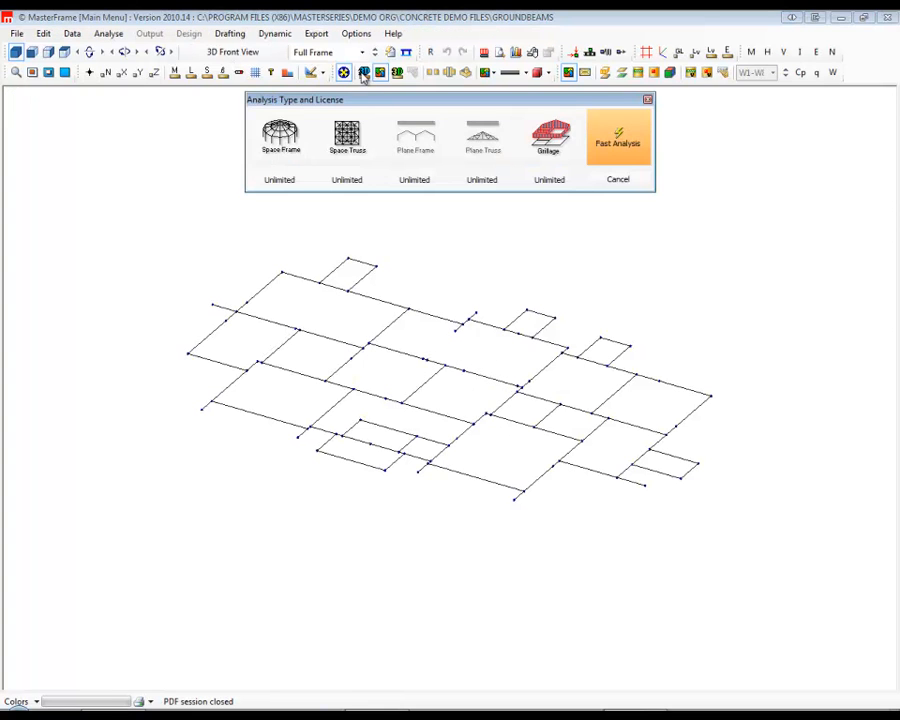
{"action": "left_click", "coordinate": [302, 136]}
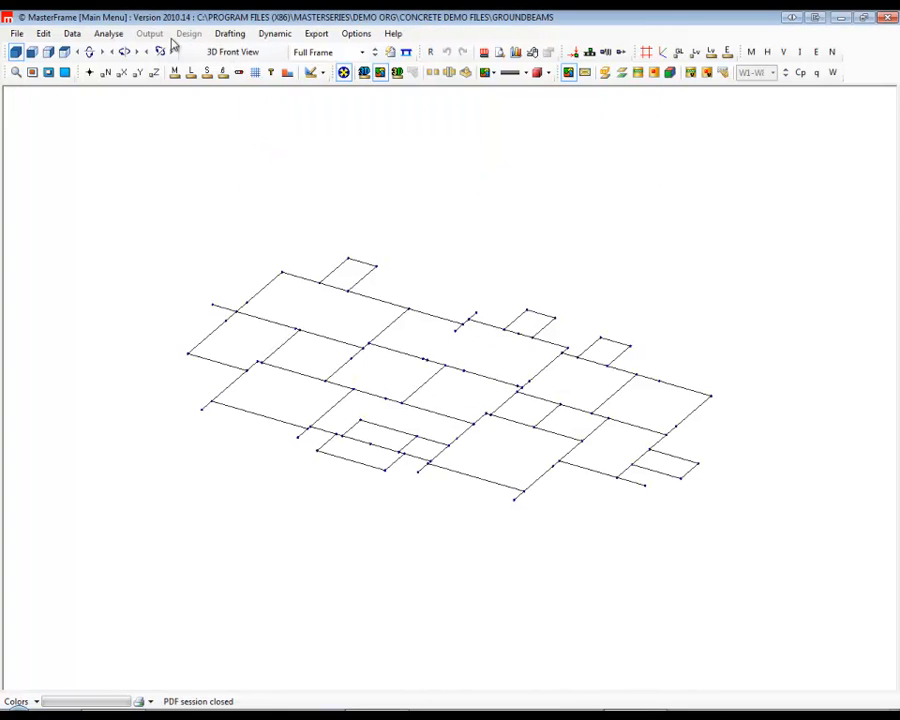
{"action": "left_click", "coordinate": [112, 35]}
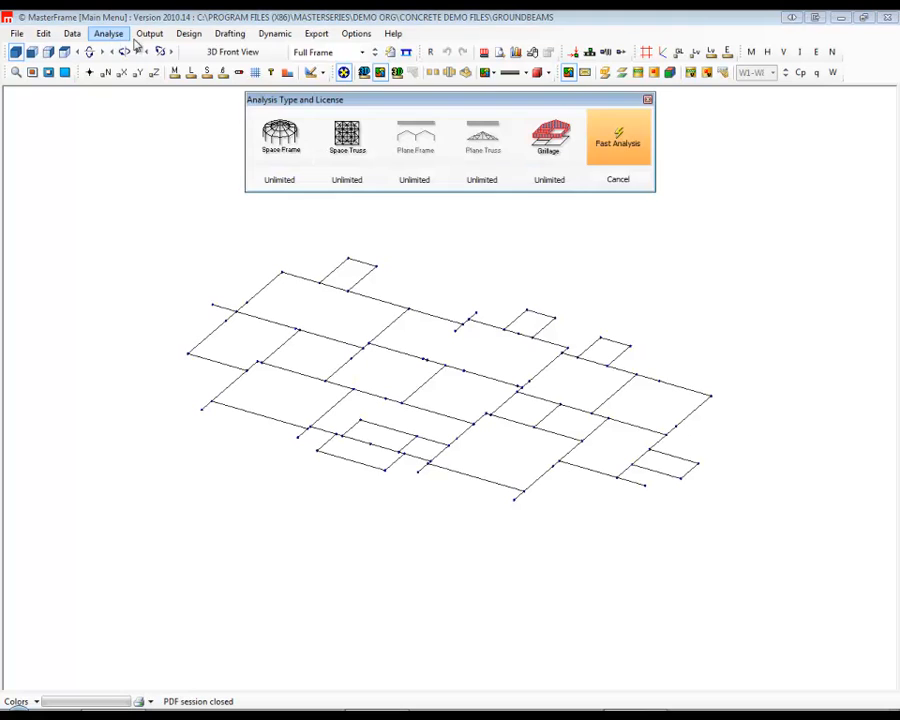
{"action": "left_click", "coordinate": [640, 183]}
{"action": "left_click", "coordinate": [150, 33]}
{"action": "left_click", "coordinate": [205, 128]}
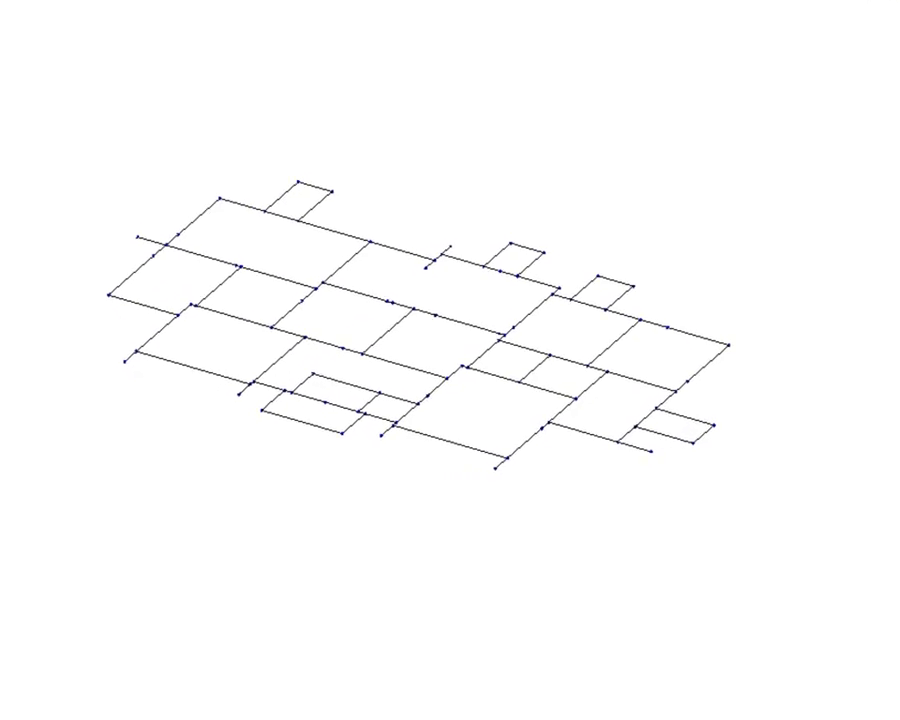
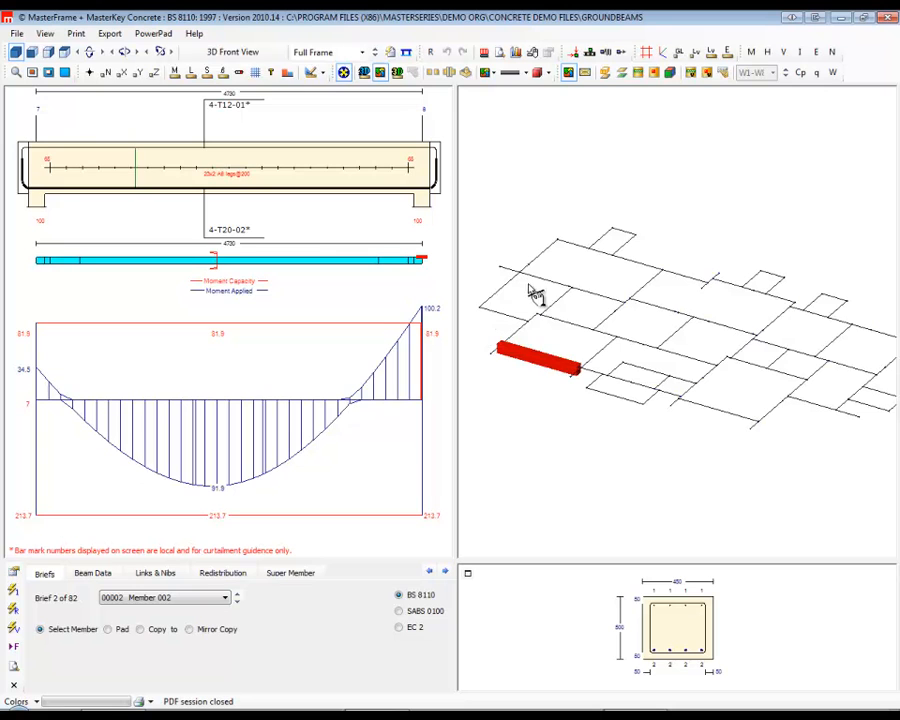
Inspect the reinforcement layout and moment diagrams of several ground beams across the grid, one beam at a time.
{"action": "left_click", "coordinate": [540, 292]}
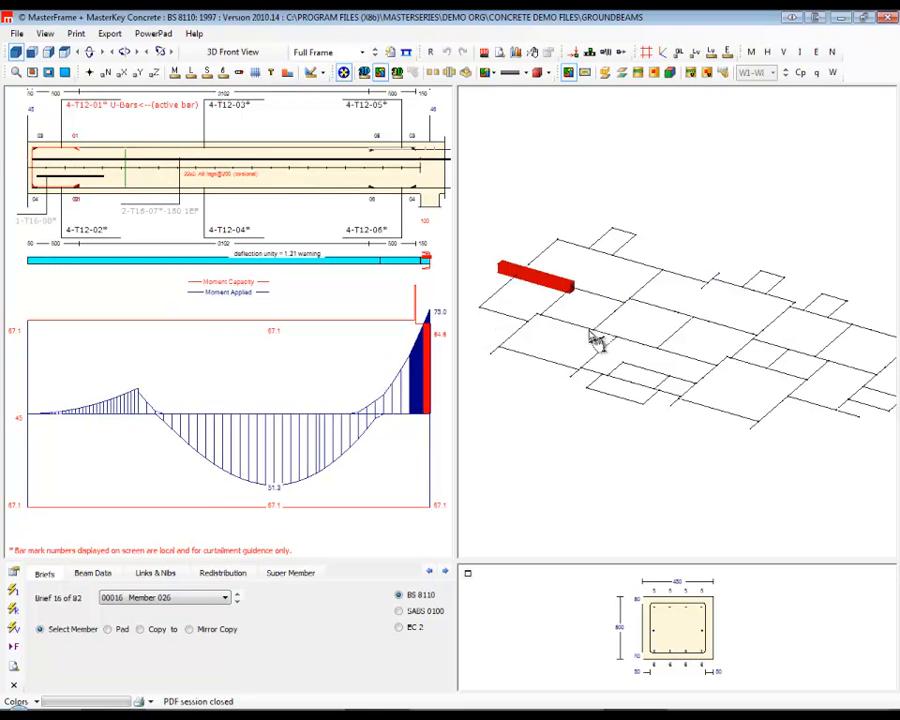
{"action": "left_click", "coordinate": [629, 344]}
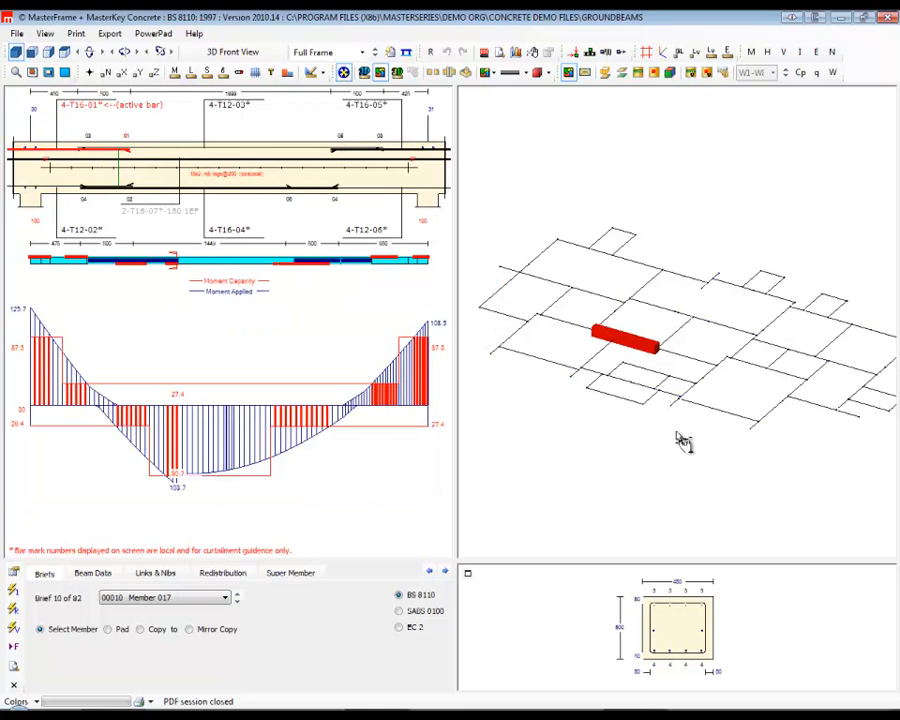
{"action": "left_click", "coordinate": [723, 424]}
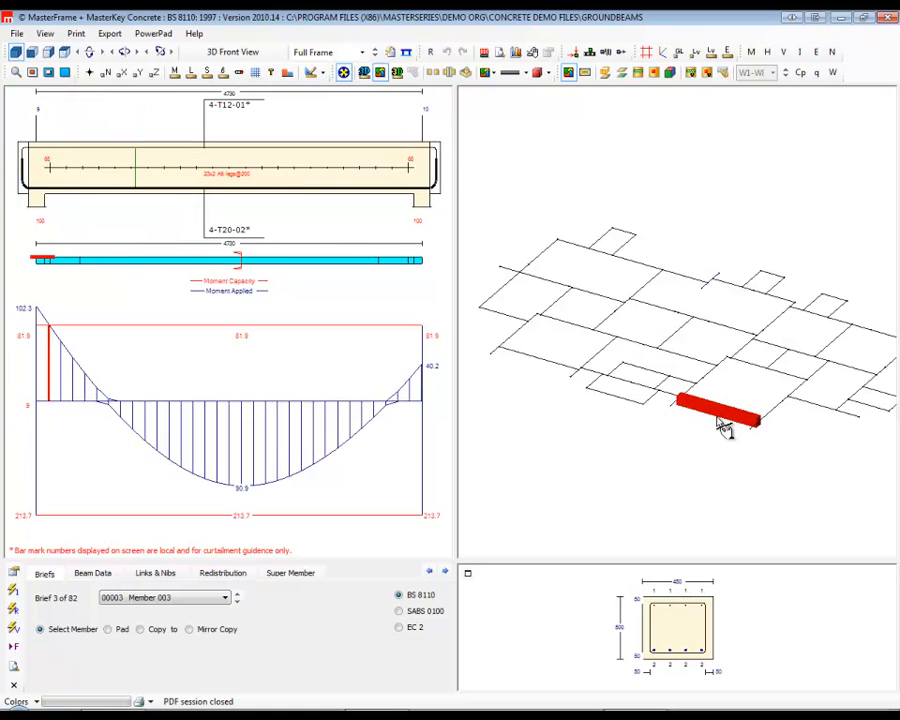
{"action": "left_click", "coordinate": [628, 410]}
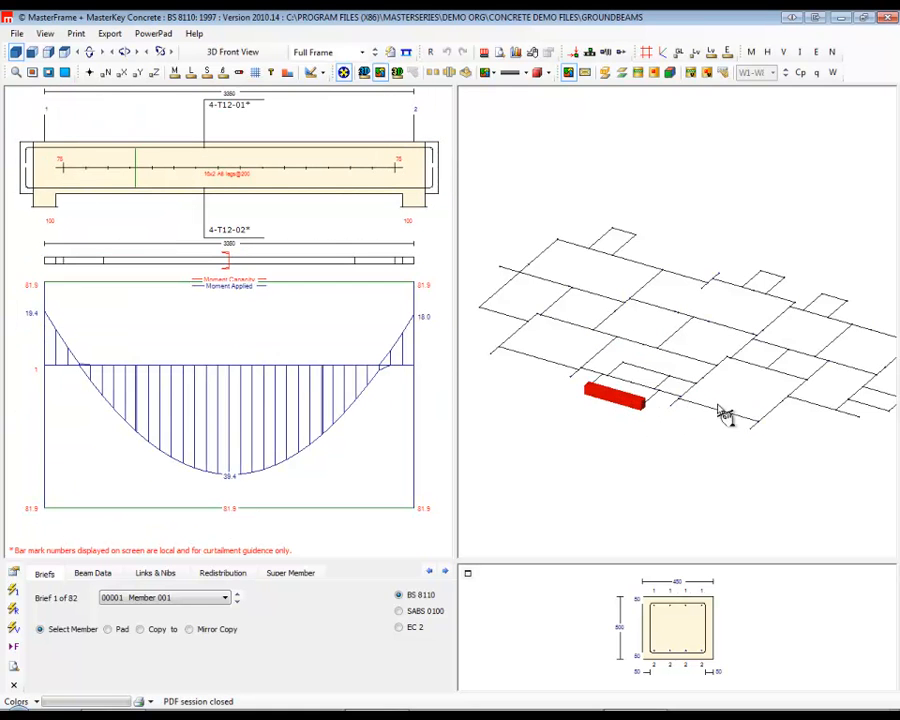
{"action": "left_click", "coordinate": [778, 418]}
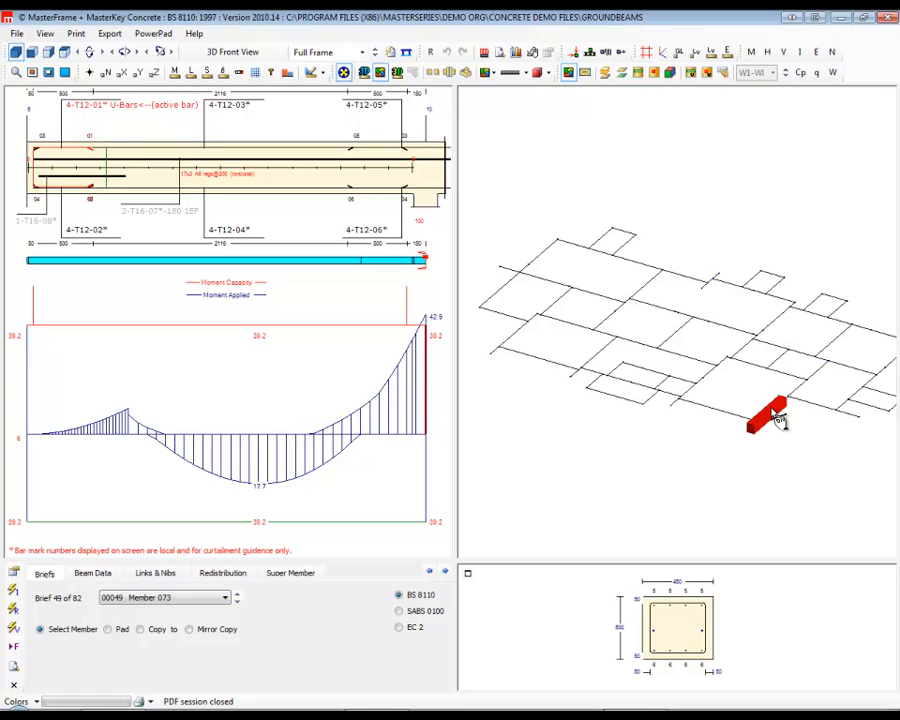
{"action": "left_click", "coordinate": [820, 414]}
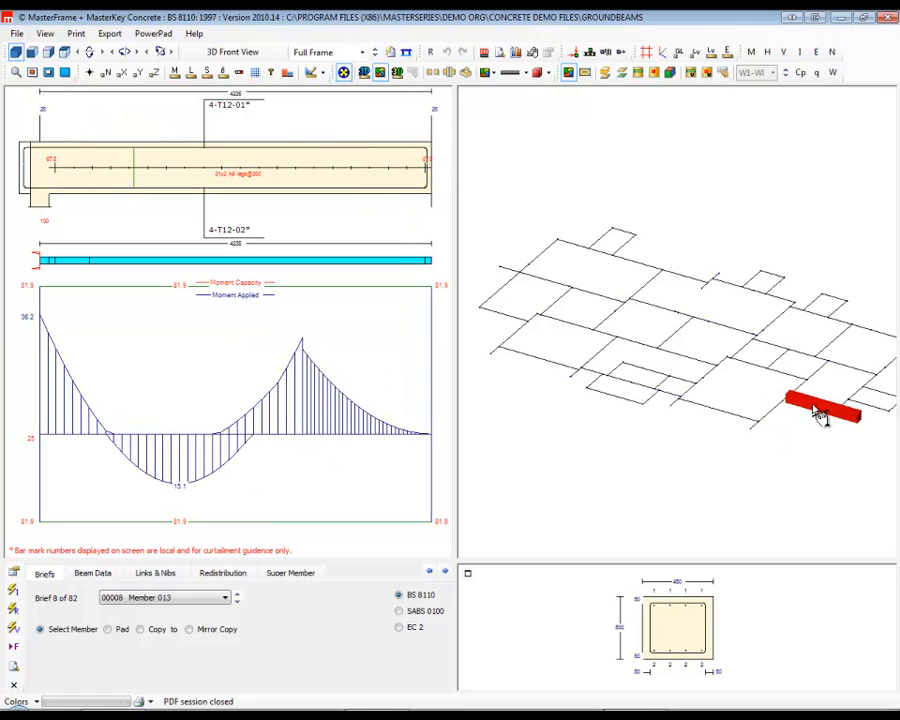
{"action": "left_click", "coordinate": [699, 330]}
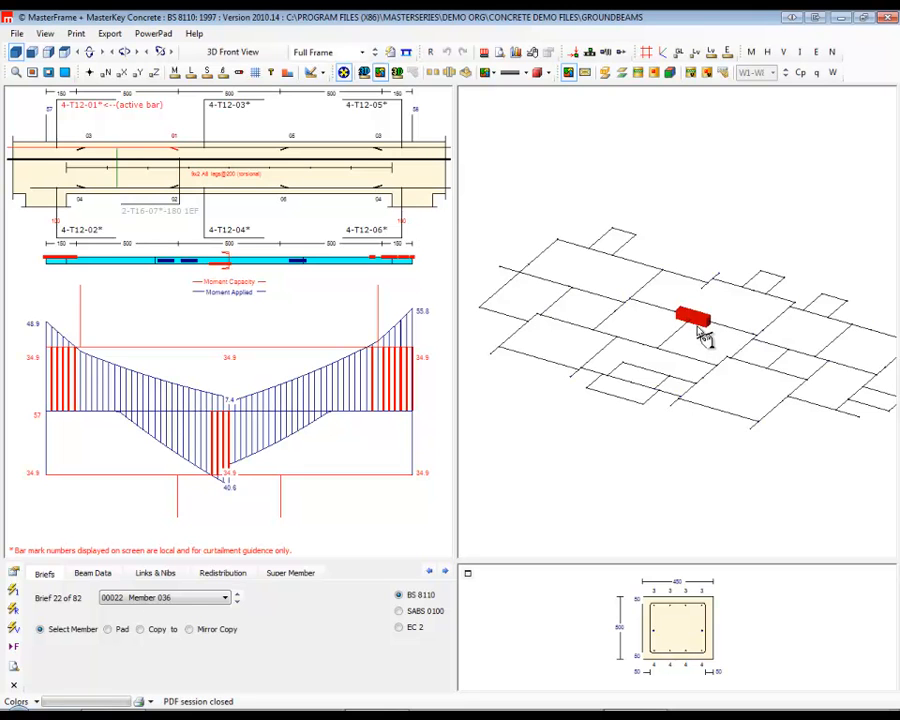
Select Member 049 on the grid's rear edge and reduce its top end bars 05 and 01 to three T12 bars each.
{"action": "left_click", "coordinate": [752, 296]}
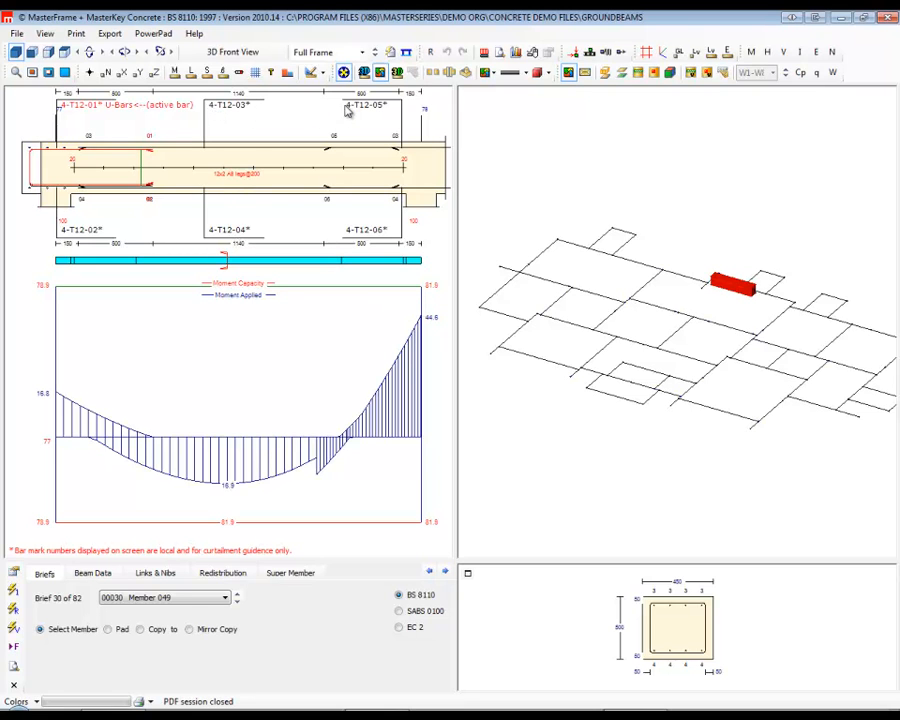
{"action": "left_click", "coordinate": [350, 113]}
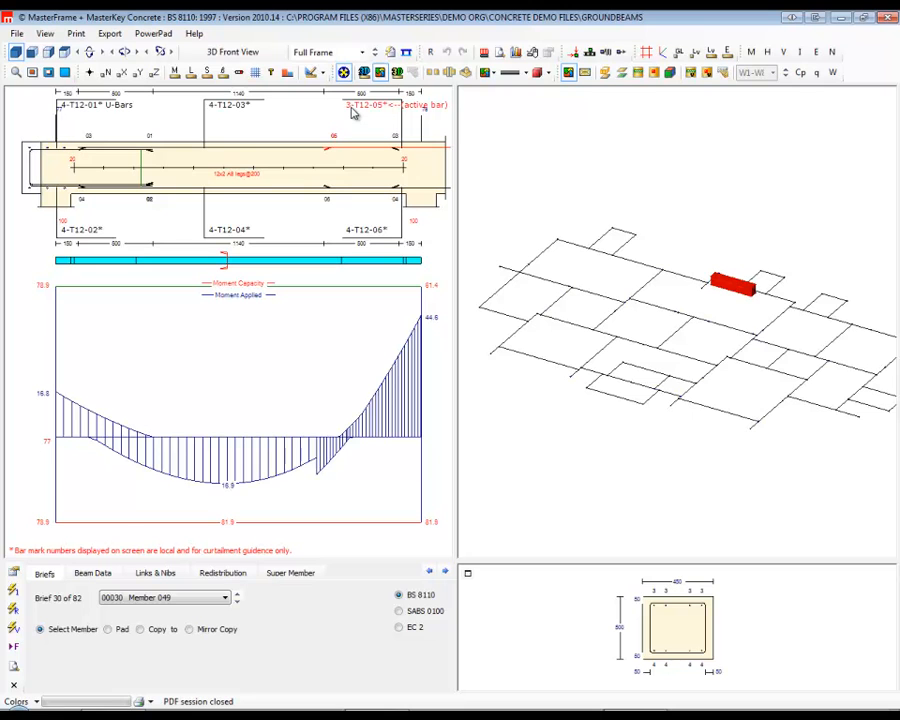
{"action": "left_click", "coordinate": [66, 113]}
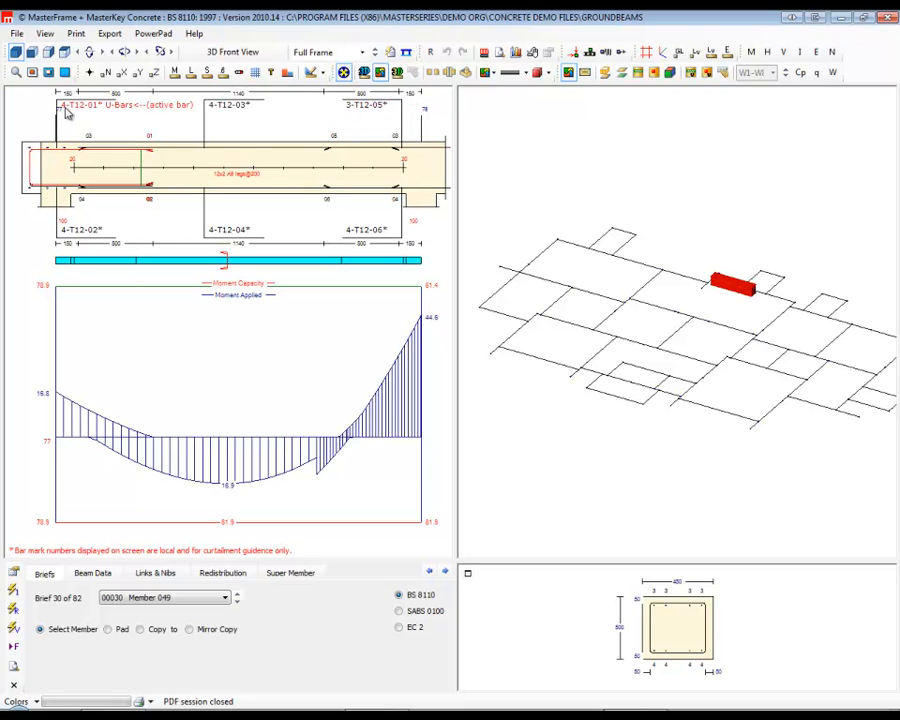
Select Member 042, switch the design code to EC 2, and open the default settings for steel data and beam design.
{"action": "left_click", "coordinate": [683, 282]}
{"action": "left_click", "coordinate": [641, 276]}
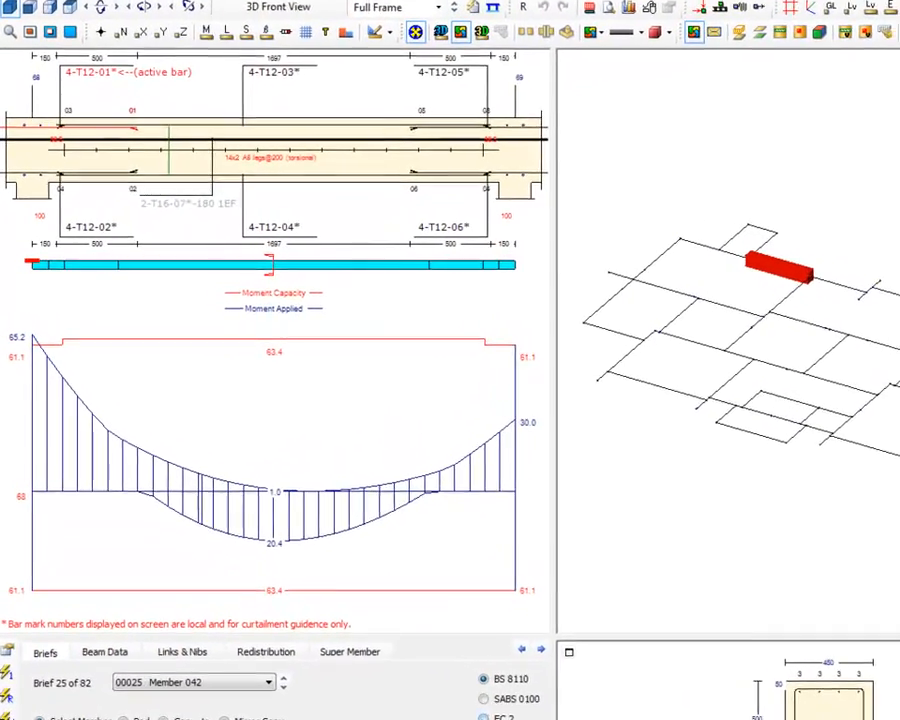
{"action": "left_click", "coordinate": [484, 717]}
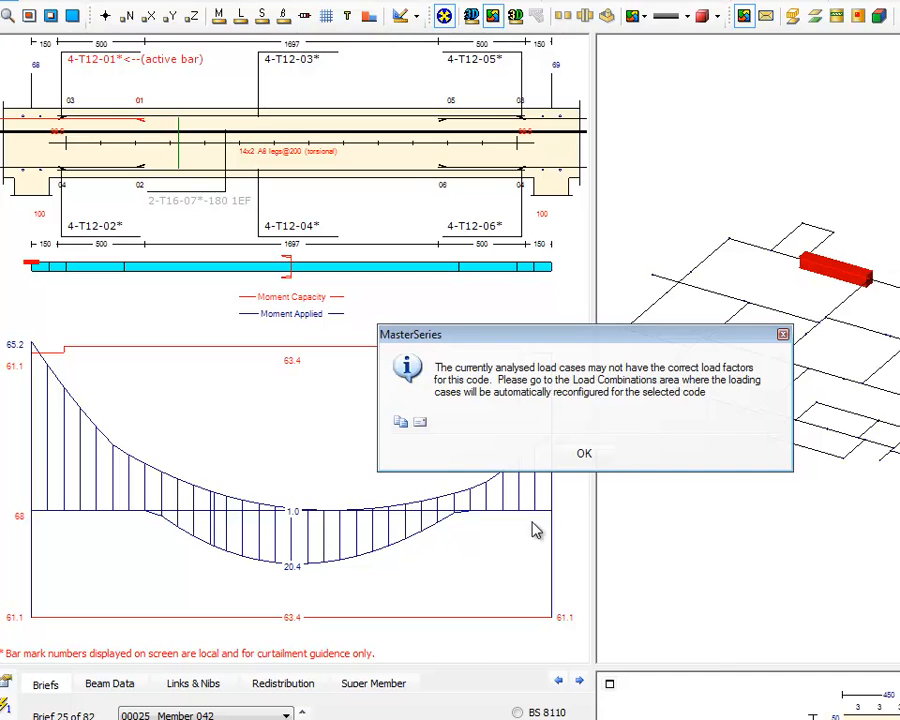
{"action": "left_click", "coordinate": [585, 457]}
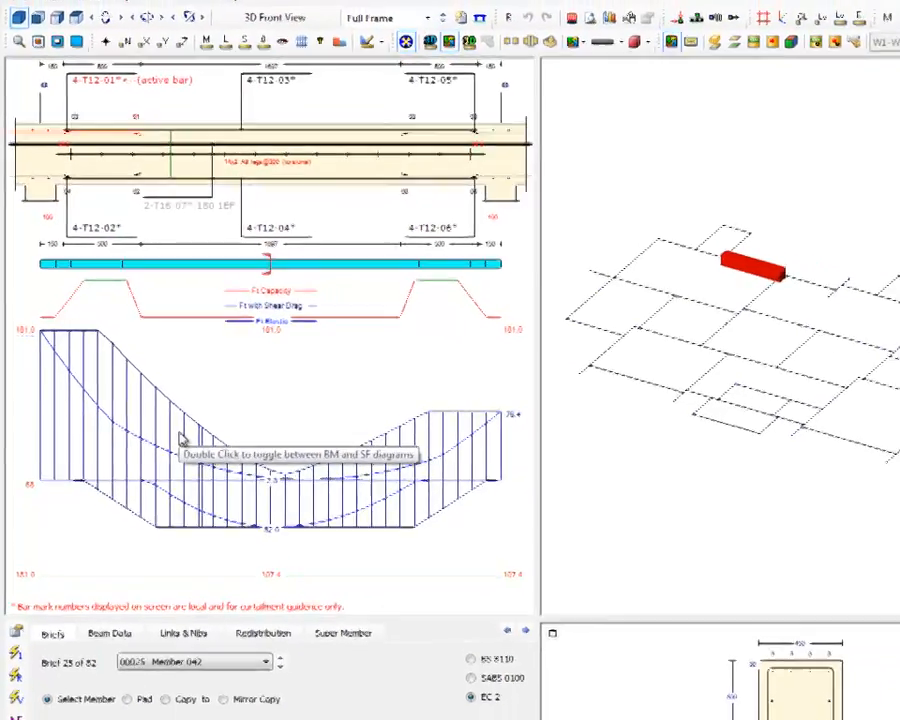
{"action": "left_click", "coordinate": [15, 632]}
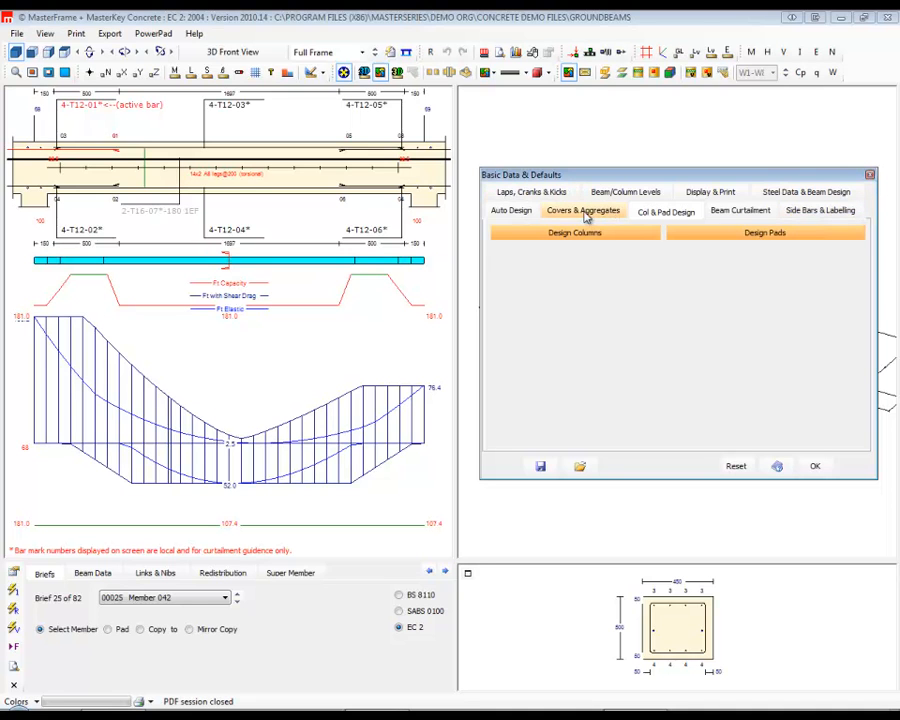
{"action": "left_click", "coordinate": [772, 193]}
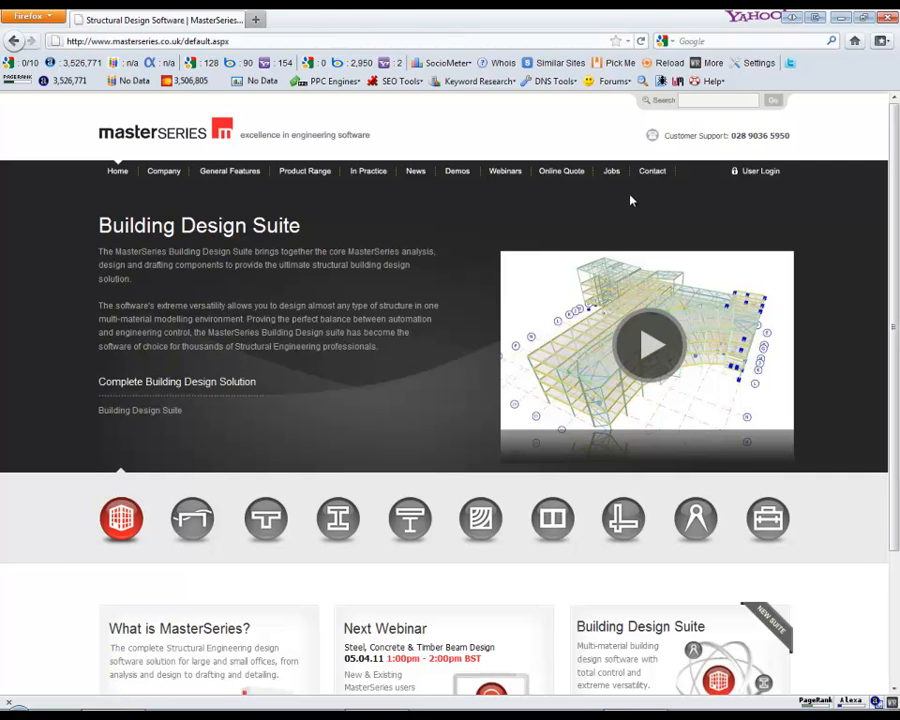
Switch to the MasterSeries website in Firefox, log in to the client area and open its training videos.
{"action": "left_click", "coordinate": [759, 173]}
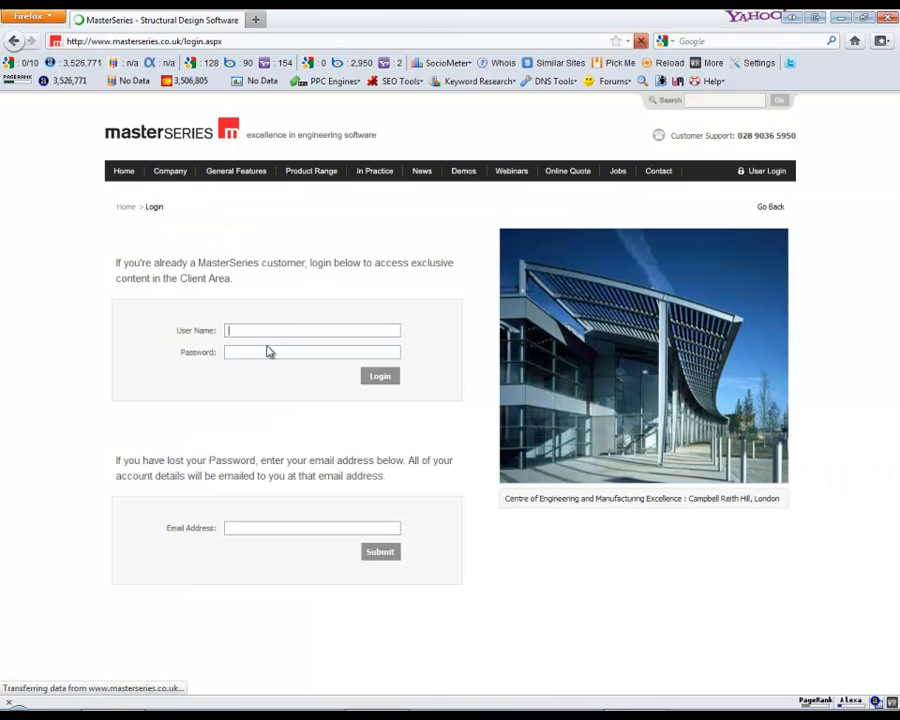
{"action": "left_click", "coordinate": [380, 378]}
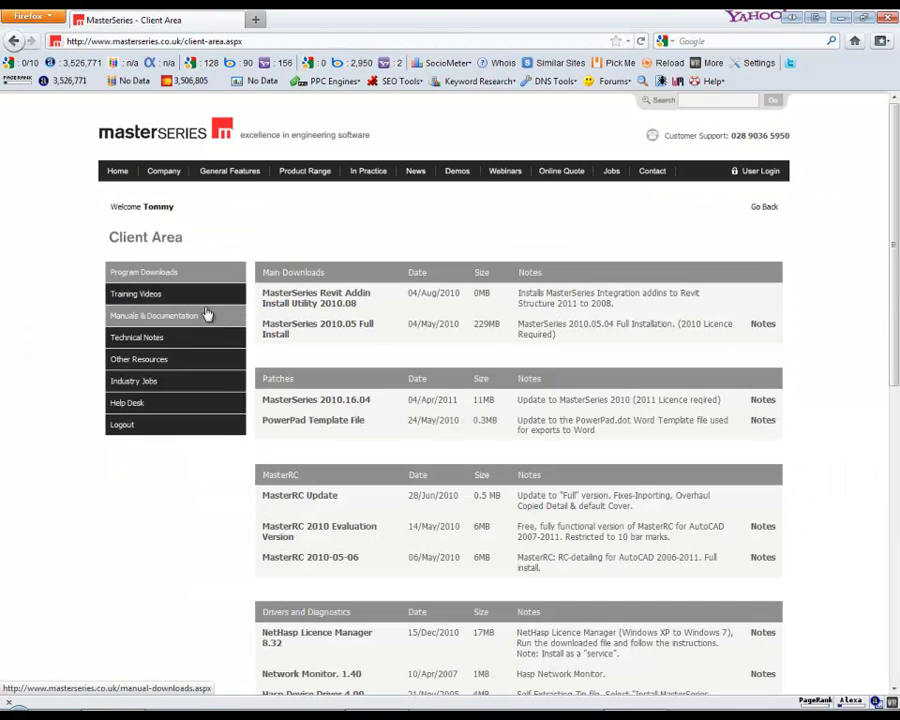
{"action": "left_click", "coordinate": [136, 295]}
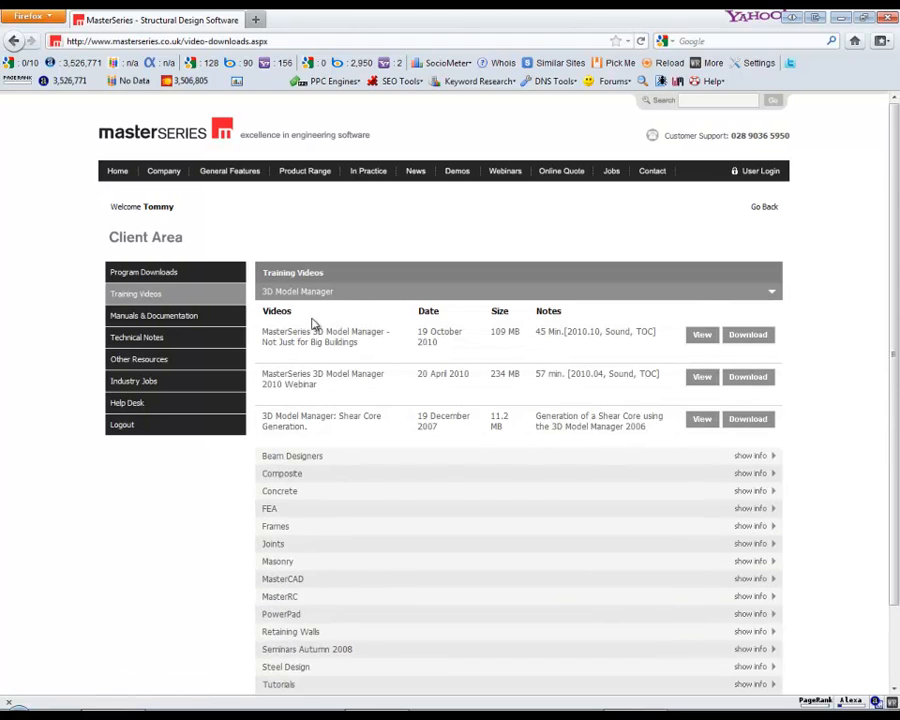
Expand the Webinars category and look through its recordings, checking the beam designer, MasterFrame concrete design and MasterFrame steel design webinars.
{"action": "scroll", "coordinate": [312, 340], "scroll_direction": "down", "scroll_amount": 2}
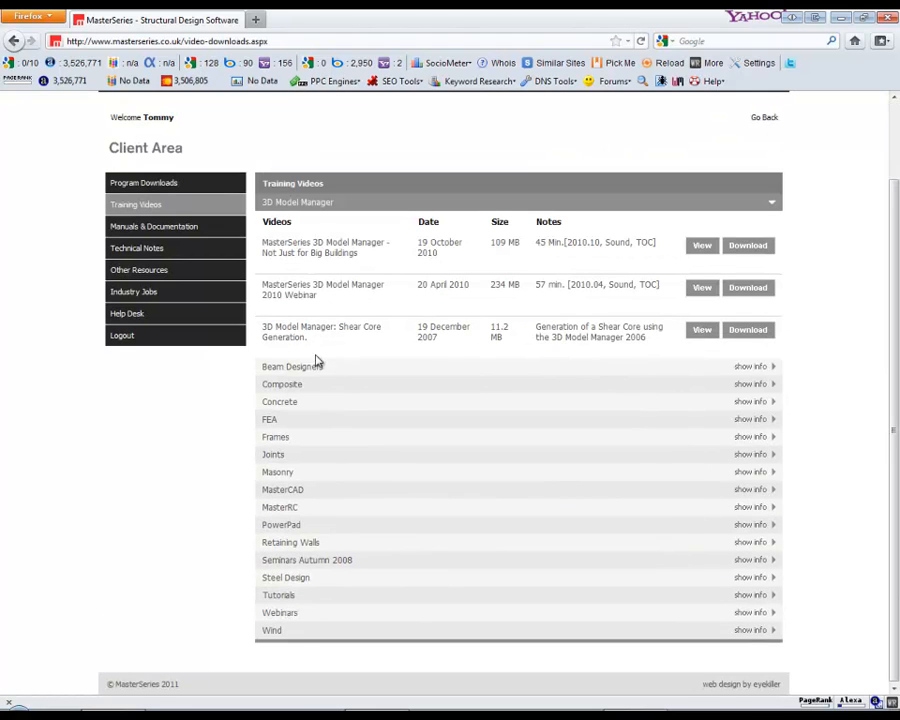
{"action": "left_click", "coordinate": [285, 616]}
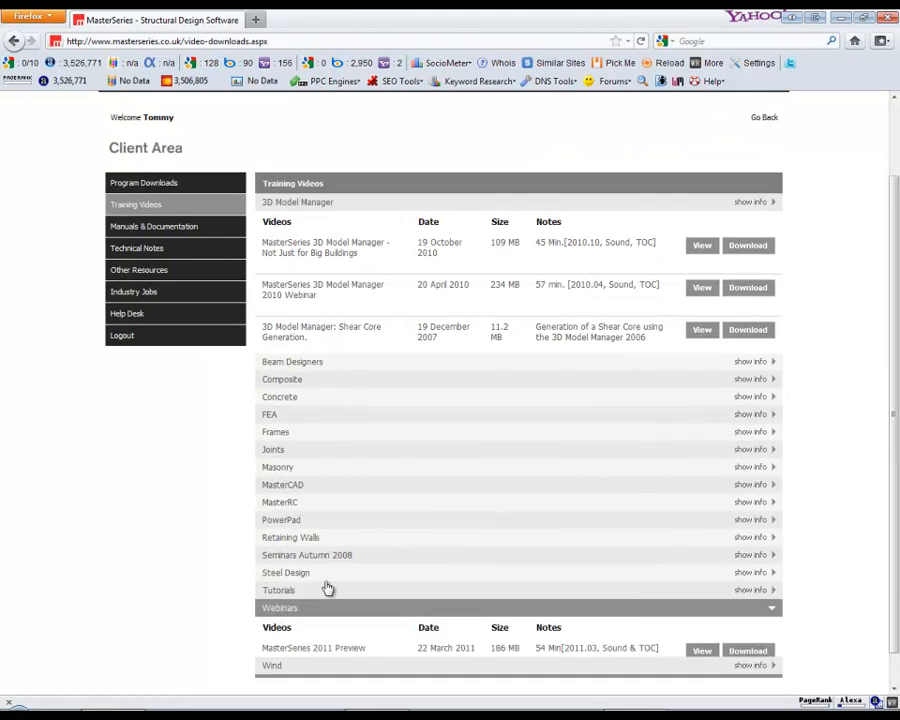
{"action": "scroll", "coordinate": [392, 440], "scroll_direction": "down", "scroll_amount": 10}
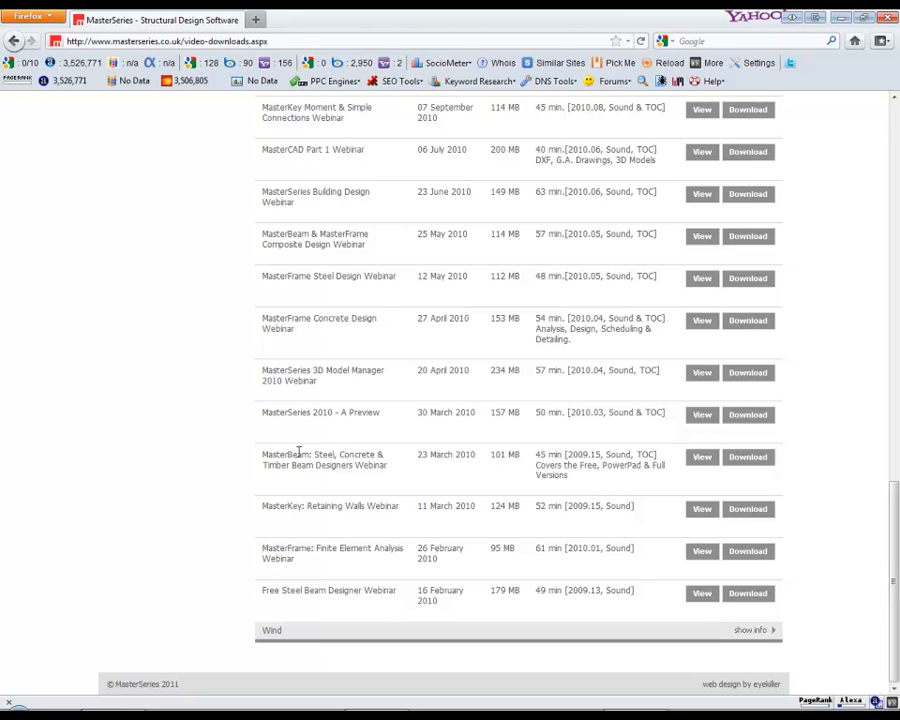
{"action": "left_click_drag", "start_coordinate": [316, 456], "coordinate": [354, 466]}
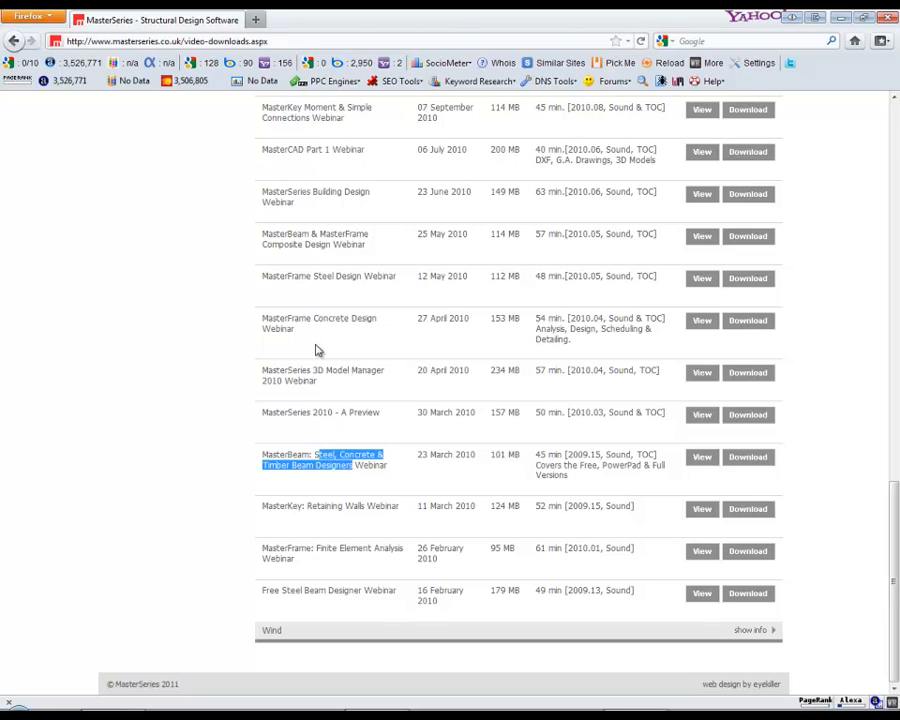
{"action": "left_click_drag", "start_coordinate": [284, 325], "coordinate": [362, 328]}
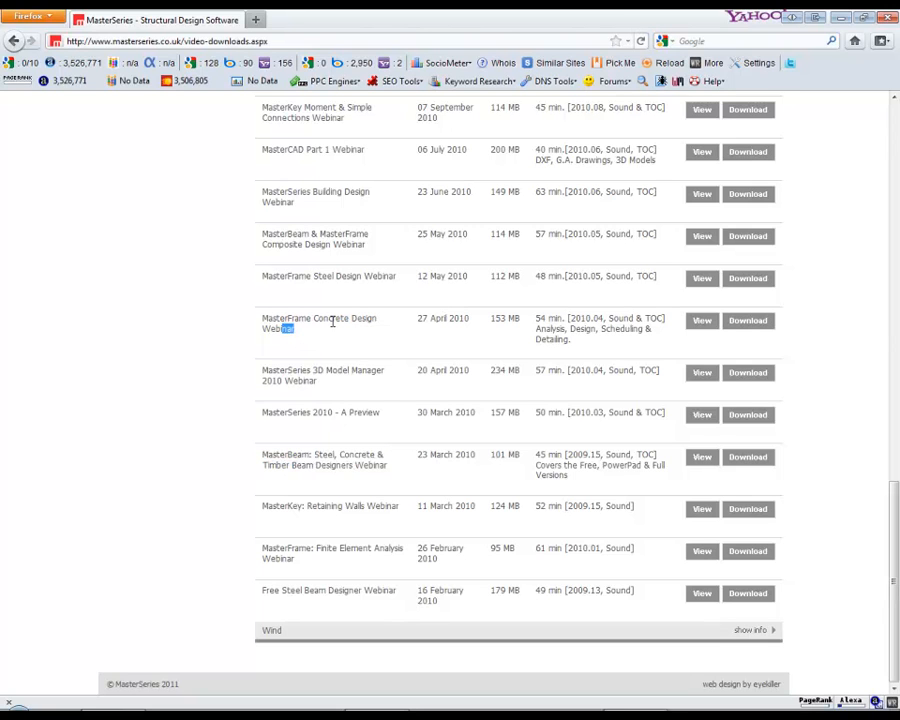
{"action": "scroll", "coordinate": [333, 335], "scroll_direction": "up", "scroll_amount": 3}
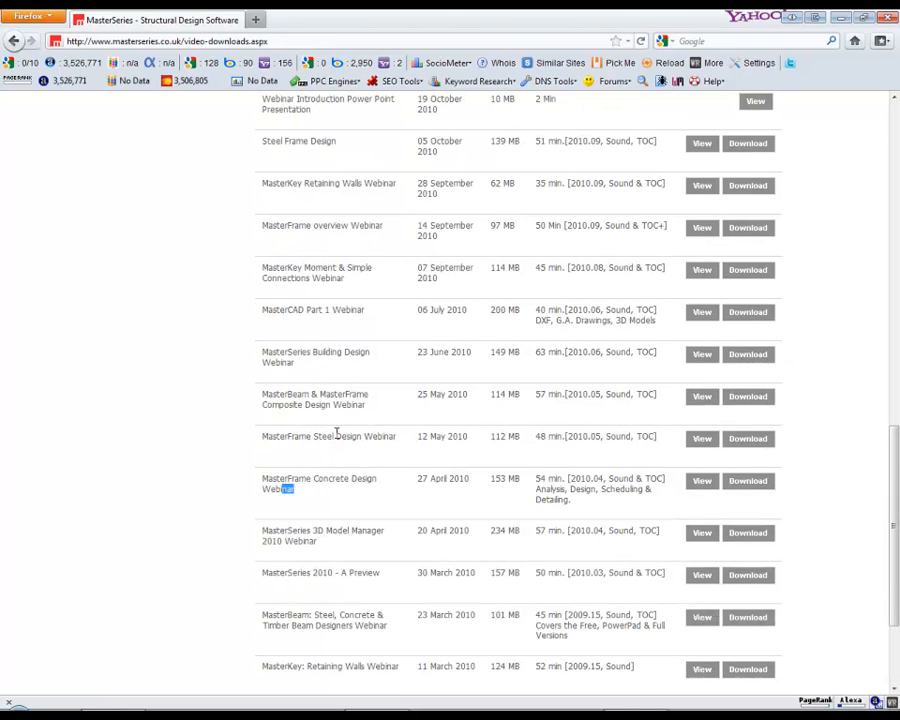
{"action": "left_click_drag", "start_coordinate": [336, 436], "coordinate": [364, 440]}
{"action": "scroll", "coordinate": [311, 396], "scroll_direction": "up", "scroll_amount": 7}
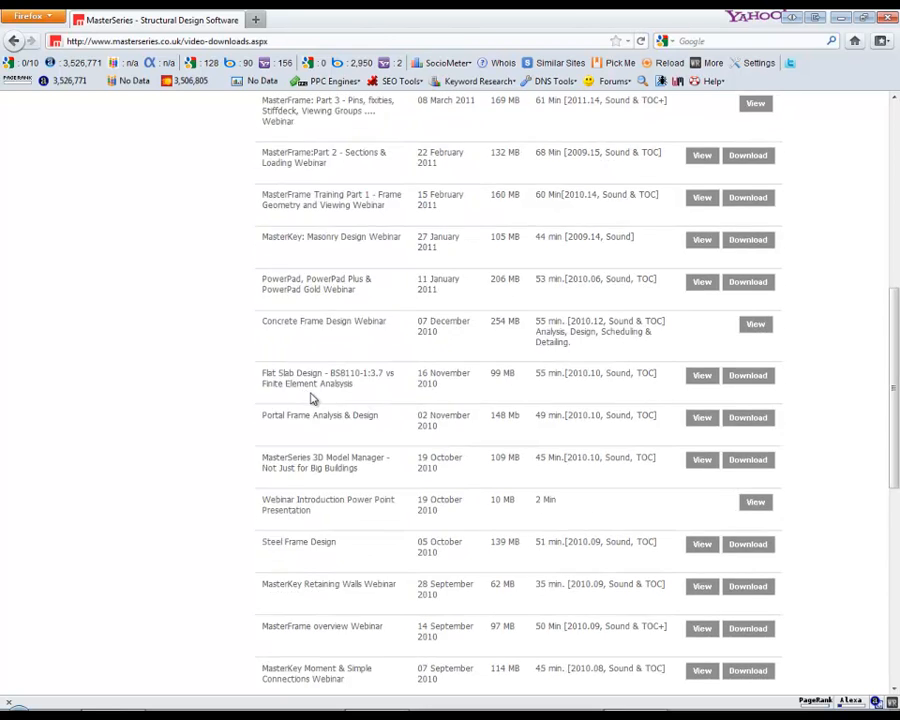
{"action": "scroll", "coordinate": [316, 524], "scroll_direction": "down", "scroll_amount": 3}
{"action": "scroll", "coordinate": [321, 299], "scroll_direction": "up", "scroll_amount": 1}
{"action": "scroll", "coordinate": [321, 297], "scroll_direction": "up", "scroll_amount": 1}
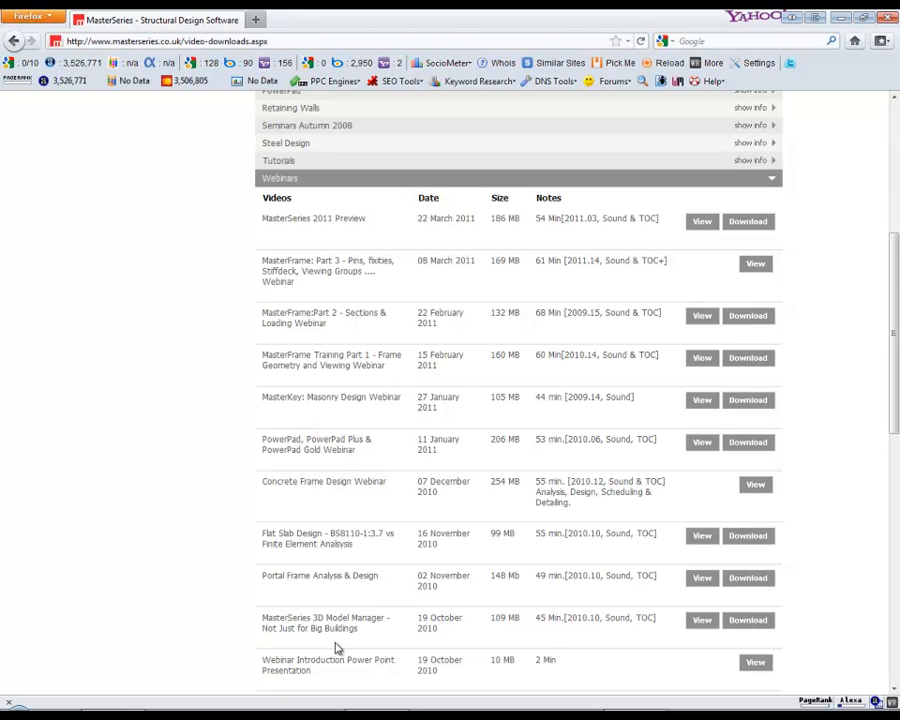
{"action": "scroll", "coordinate": [358, 440], "scroll_direction": "up", "scroll_amount": 5}
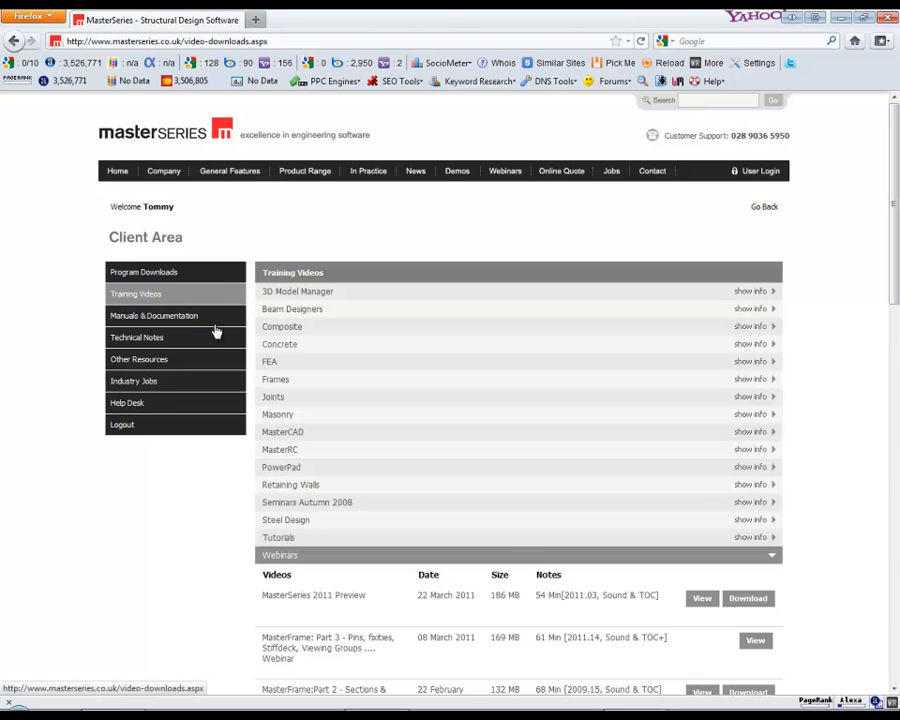
Expand the Tutorials category of the training videos and look through its list.
{"action": "left_click", "coordinate": [278, 538]}
{"action": "scroll", "coordinate": [327, 551], "scroll_direction": "down", "scroll_amount": 3}
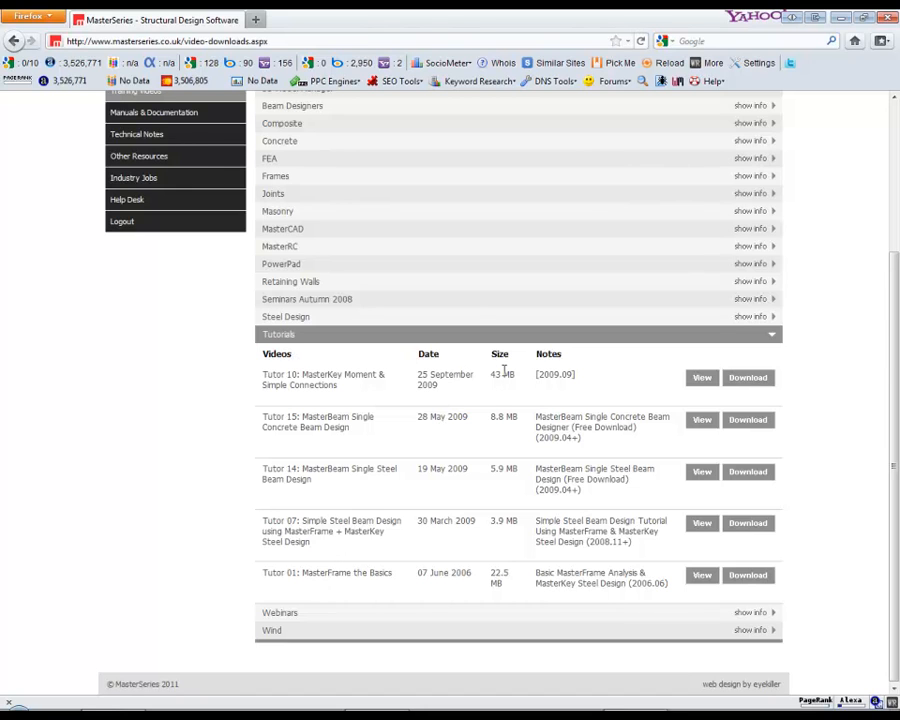
{"action": "scroll", "coordinate": [195, 360], "scroll_direction": "up", "scroll_amount": 3}
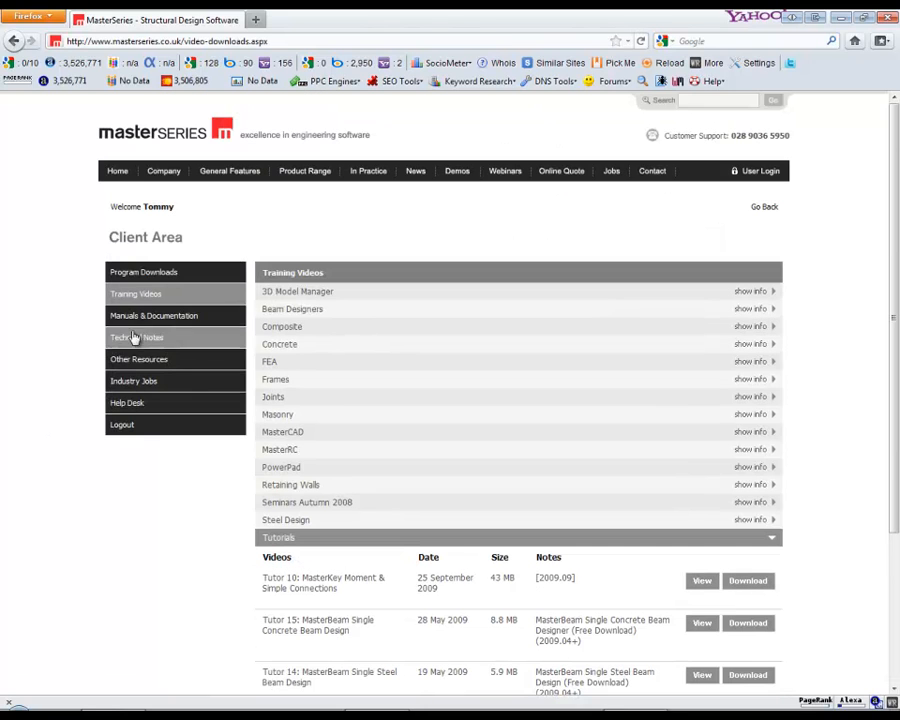
Open Manuals & Documentation, look through the expanded Manuals list, and return to the training videos page.
{"action": "left_click", "coordinate": [175, 326]}
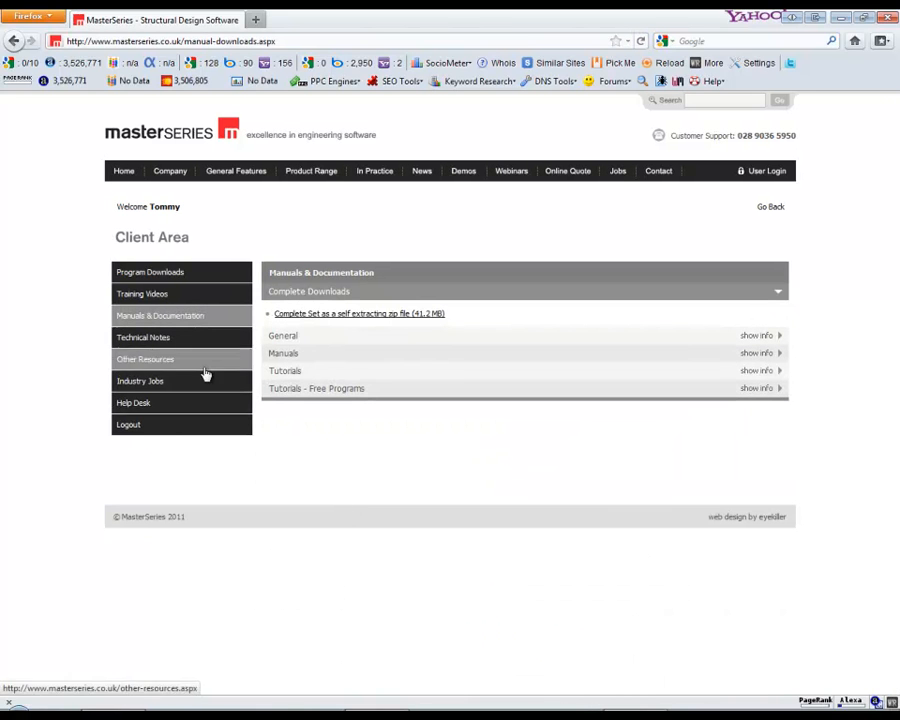
{"action": "left_click", "coordinate": [287, 356]}
{"action": "scroll", "coordinate": [340, 540], "scroll_direction": "down", "scroll_amount": 3}
{"action": "scroll", "coordinate": [300, 530], "scroll_direction": "up", "scroll_amount": 3}
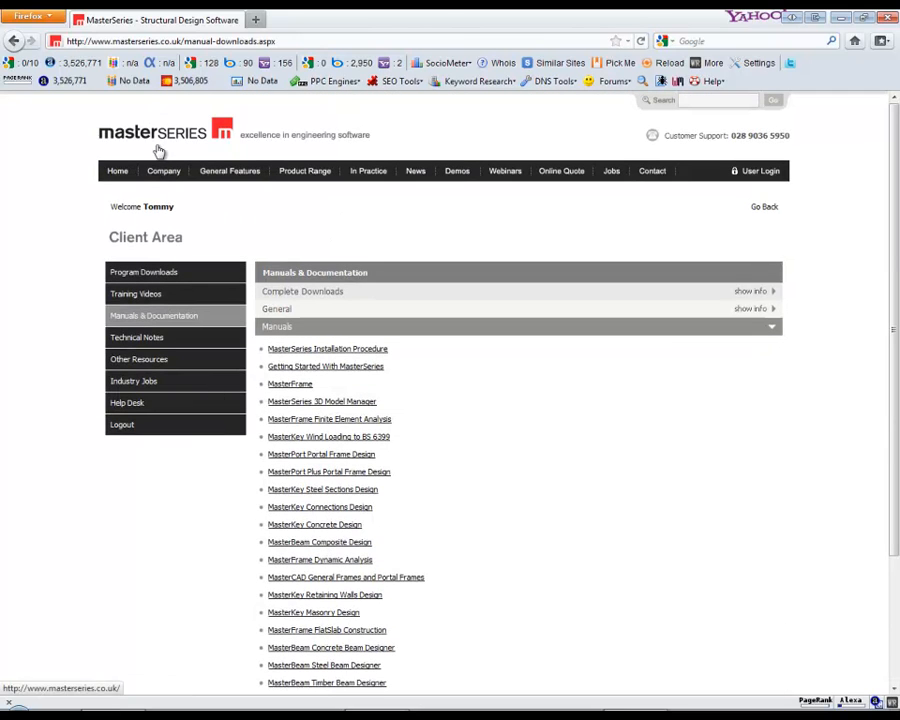
{"action": "left_click", "coordinate": [14, 41]}
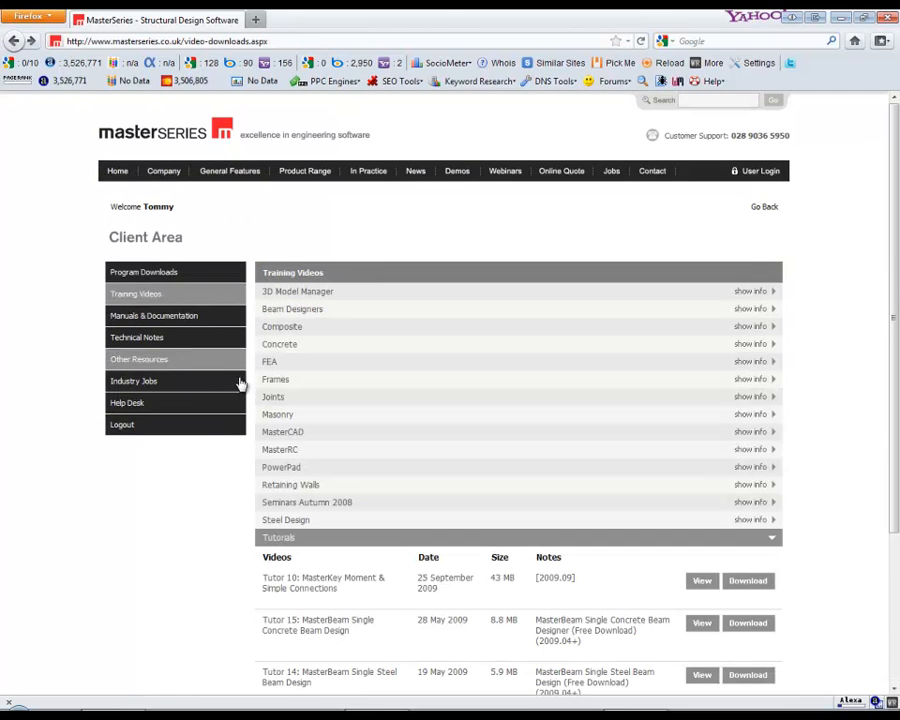